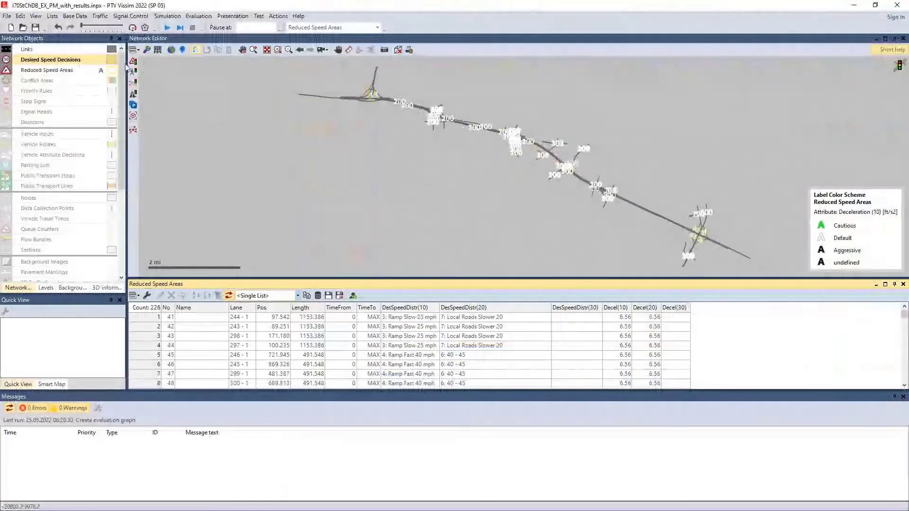
- Load the network editor layout for Check Input/Output Validation (number 32)
{"action": "left_click", "coordinate": [134, 52]}
{"action": "left_click", "coordinate": [137, 52]}
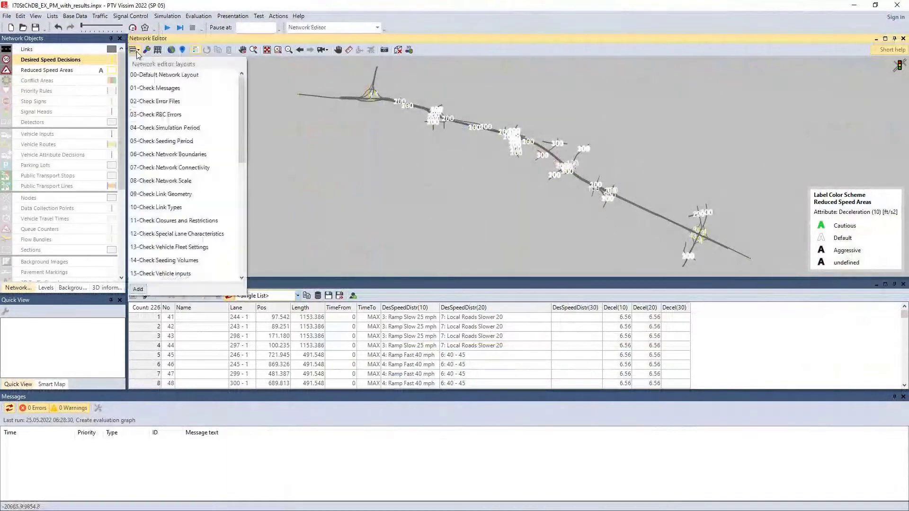
{"action": "scroll", "coordinate": [170, 196], "scroll_direction": "down", "scroll_amount": 7}
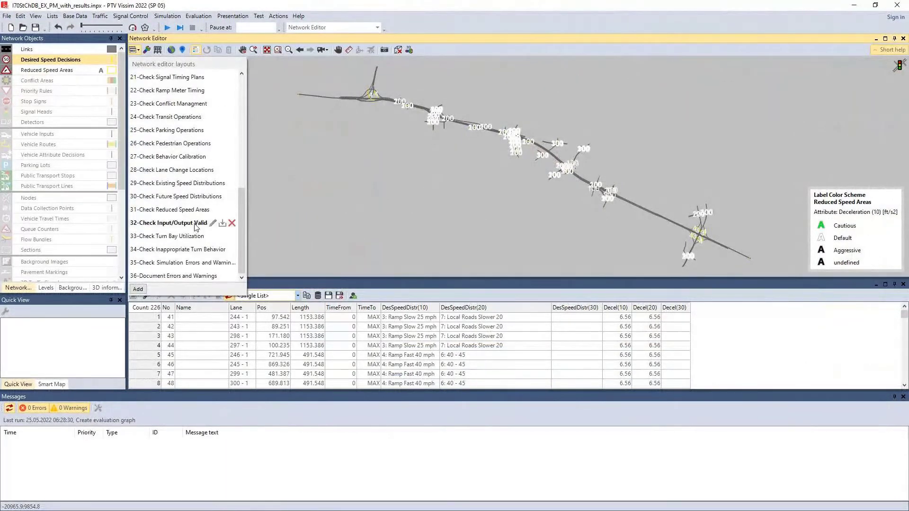
{"action": "left_click", "coordinate": [168, 223]}
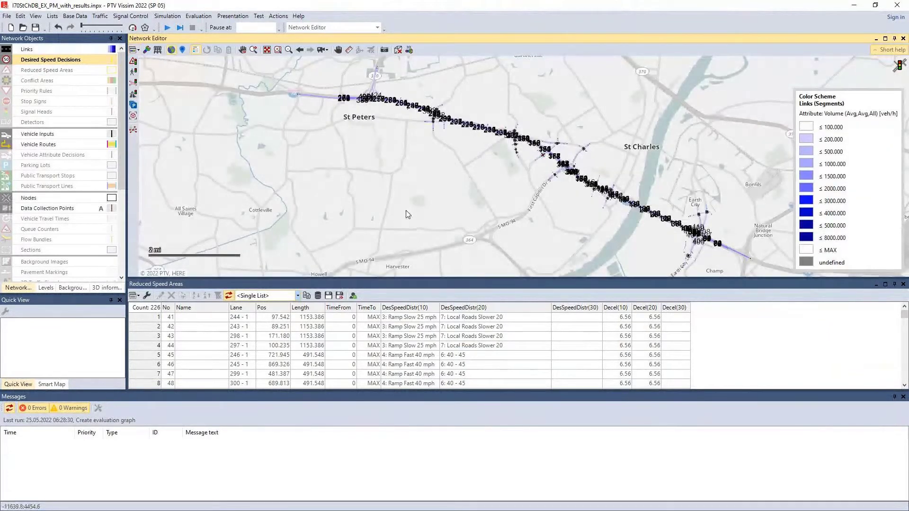
- Examine the turn volume display at the Wall St and Hawks Nest Dr intersection and the graphic parameters for nodes
{"action": "scroll", "coordinate": [522, 148], "scroll_direction": "up", "scroll_amount": 2}
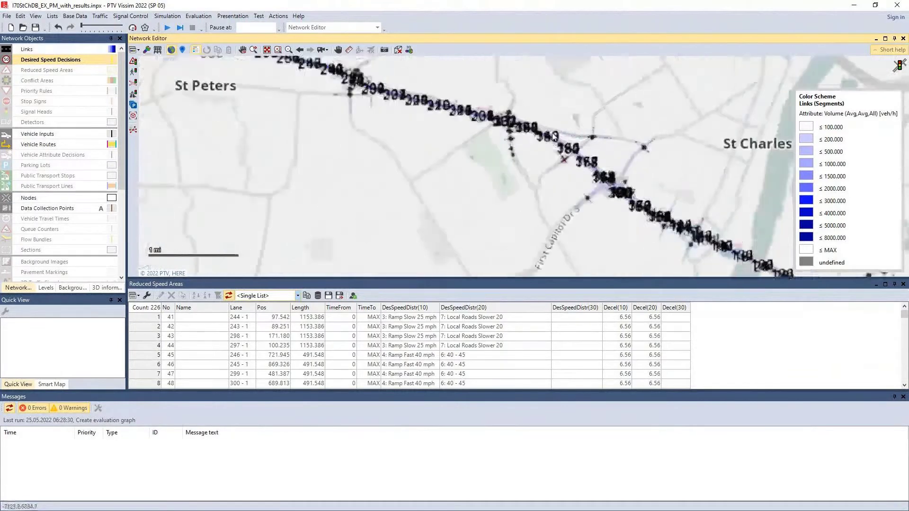
{"action": "scroll", "coordinate": [554, 137], "scroll_direction": "up", "scroll_amount": 1}
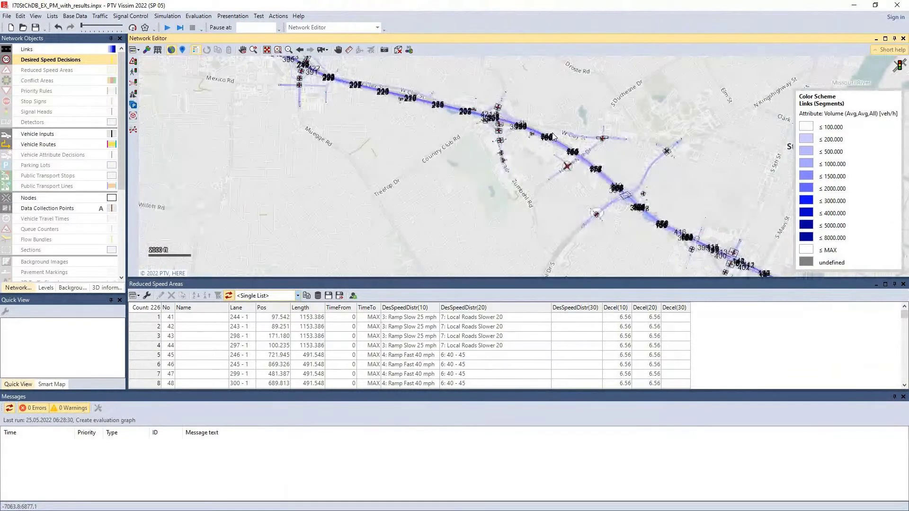
{"action": "scroll", "coordinate": [553, 136], "scroll_direction": "down", "scroll_amount": 1}
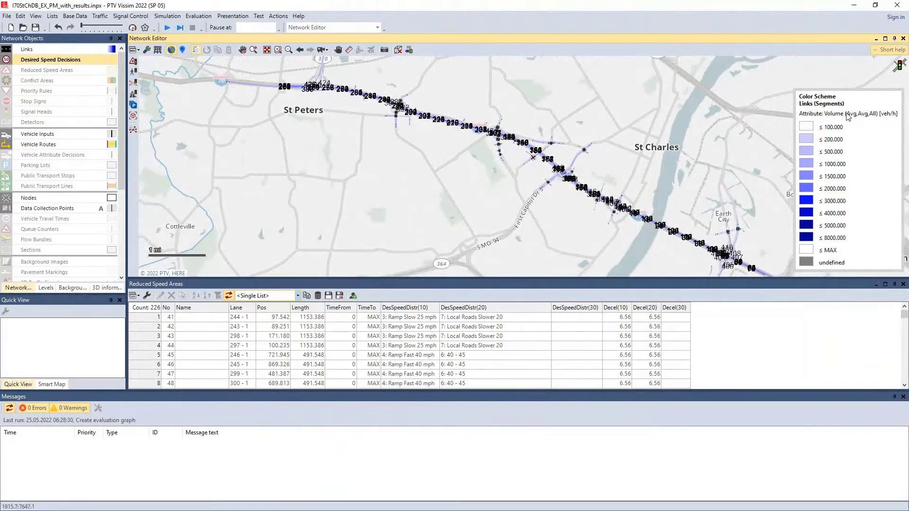
{"action": "scroll", "coordinate": [626, 191], "scroll_direction": "up", "scroll_amount": 1}
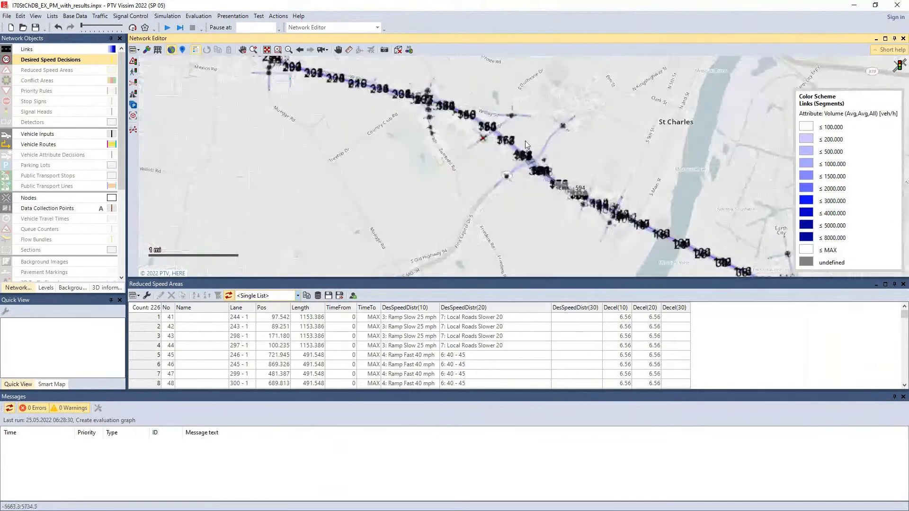
{"action": "scroll", "coordinate": [496, 134], "scroll_direction": "up", "scroll_amount": 1}
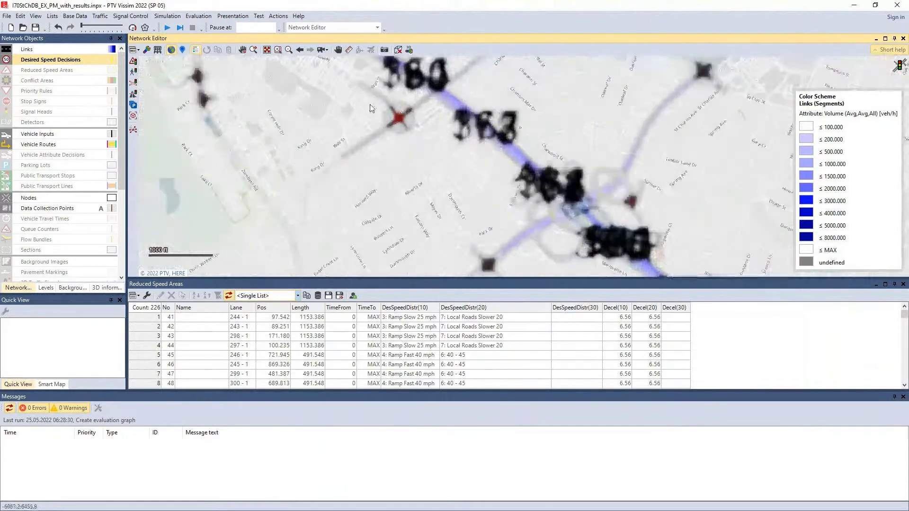
{"action": "scroll", "coordinate": [348, 107], "scroll_direction": "up", "scroll_amount": 1}
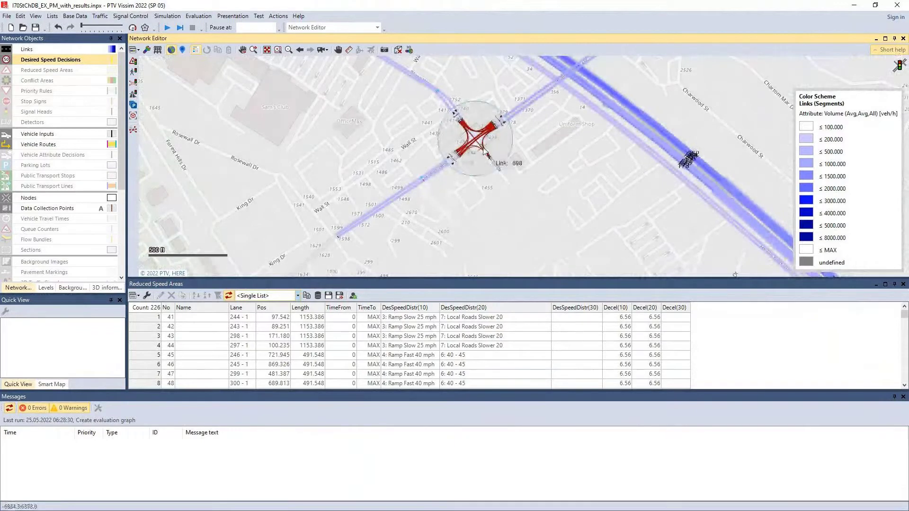
{"action": "scroll", "coordinate": [473, 142], "scroll_direction": "up", "scroll_amount": 1}
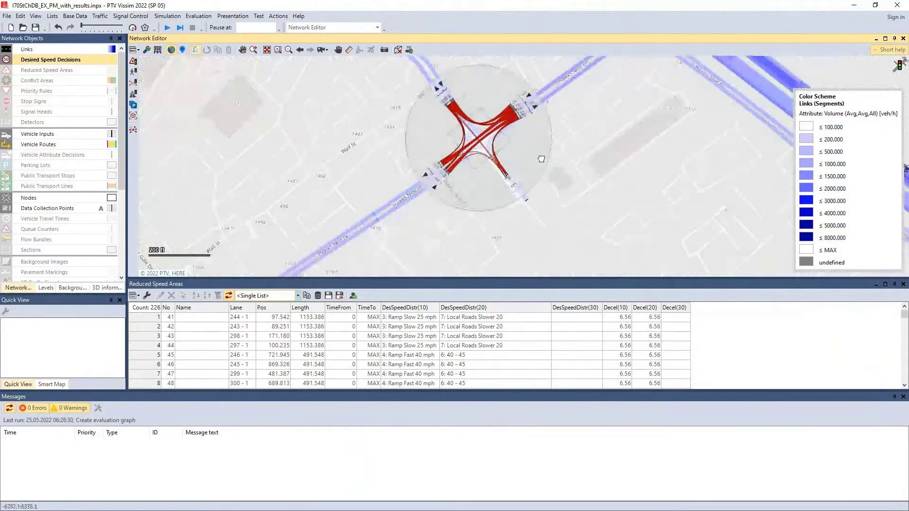
{"action": "left_click_drag", "start_coordinate": [473, 142], "coordinate": [574, 183]}
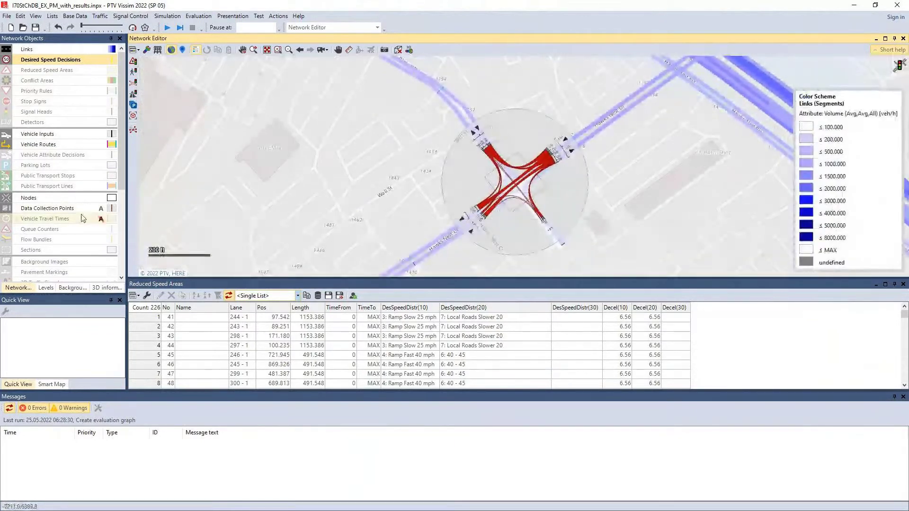
{"action": "left_click", "coordinate": [111, 198]}
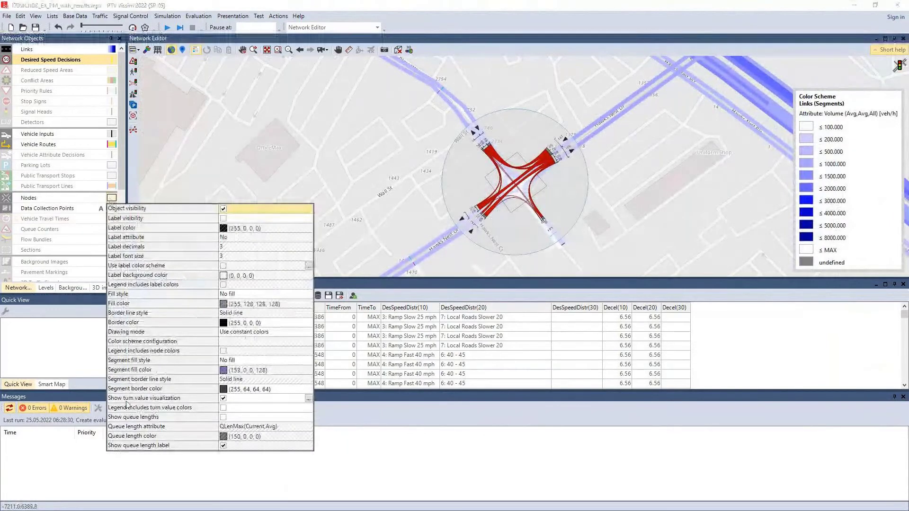
{"action": "left_click", "coordinate": [404, 177]}
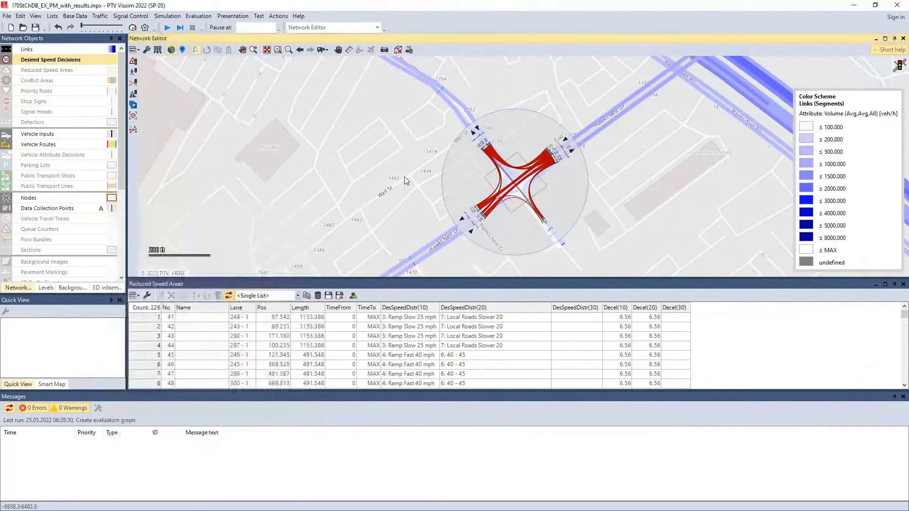
- Close the Reduced Speed Areas list so the network editor gets its space
{"action": "scroll", "coordinate": [507, 157], "scroll_direction": "up", "scroll_amount": 1}
{"action": "scroll", "coordinate": [507, 156], "scroll_direction": "up", "scroll_amount": 1}
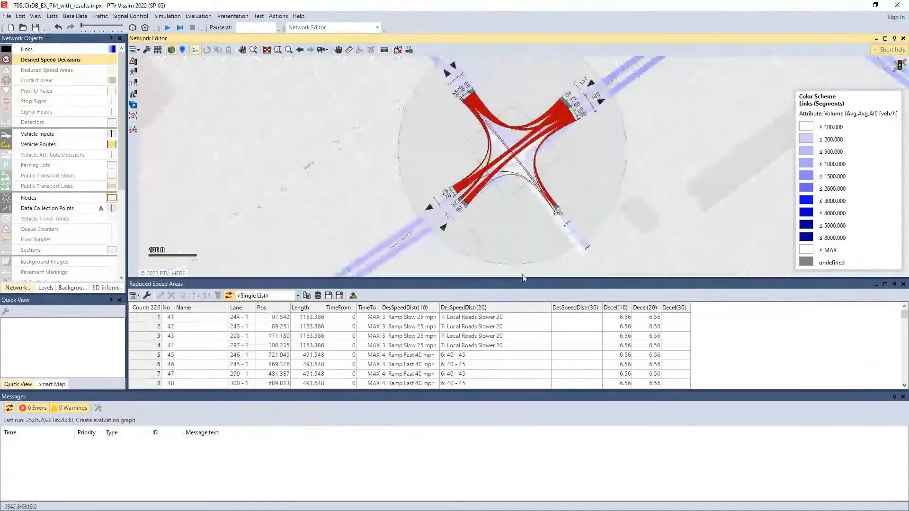
{"action": "left_click_drag", "start_coordinate": [499, 280], "coordinate": [499, 342]}
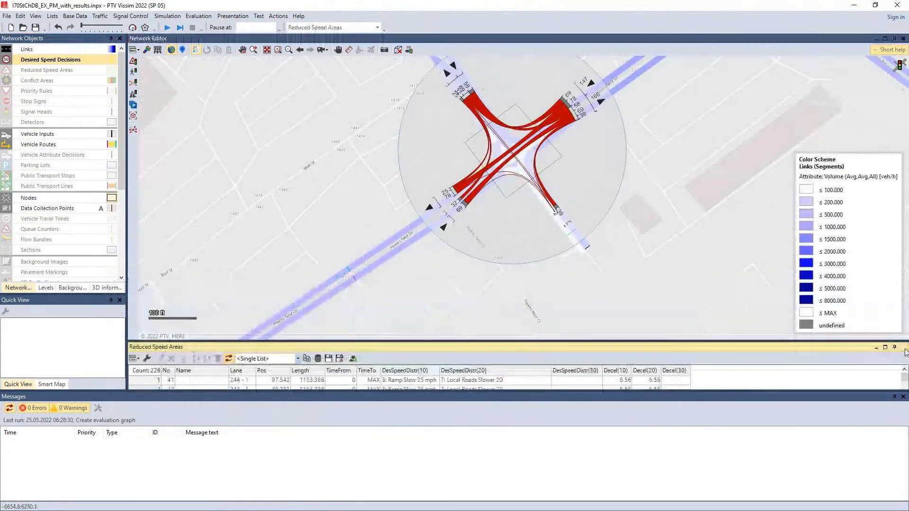
{"action": "left_click", "coordinate": [903, 347]}
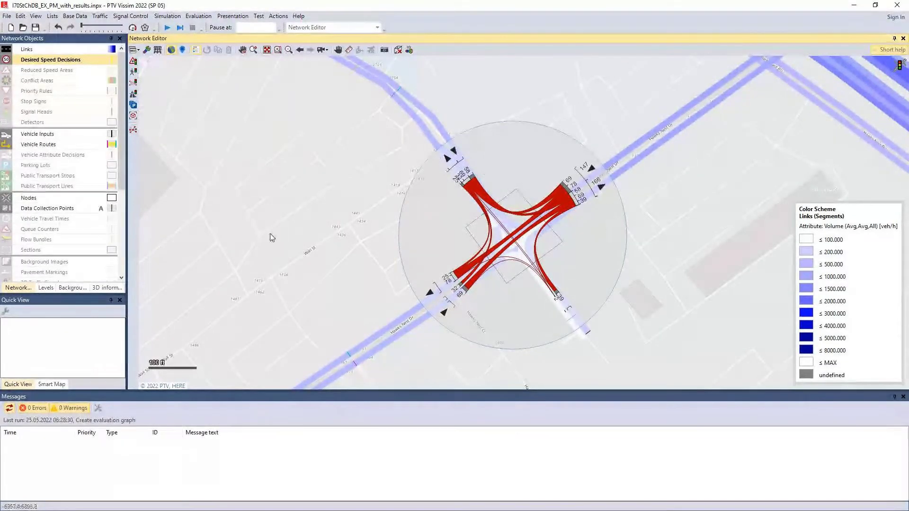
- Review the nodes' turn value visualization setting and the available network editor layouts
{"action": "left_click", "coordinate": [112, 198]}
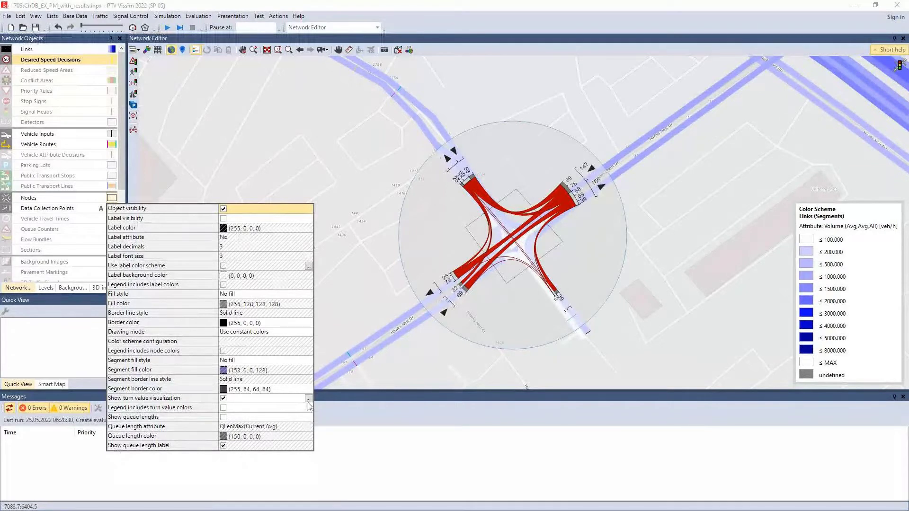
{"action": "left_click", "coordinate": [366, 262]}
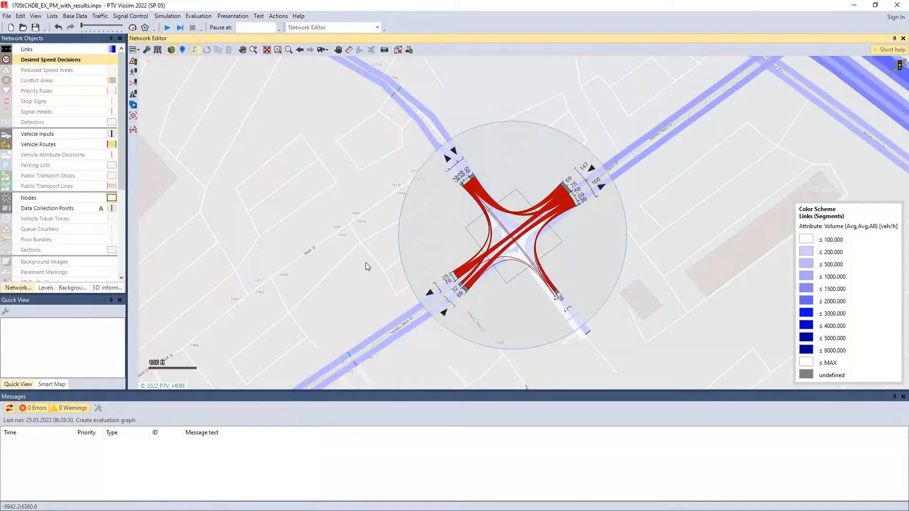
{"action": "left_click", "coordinate": [140, 50]}
{"action": "scroll", "coordinate": [230, 195], "scroll_direction": "down", "scroll_amount": 7}
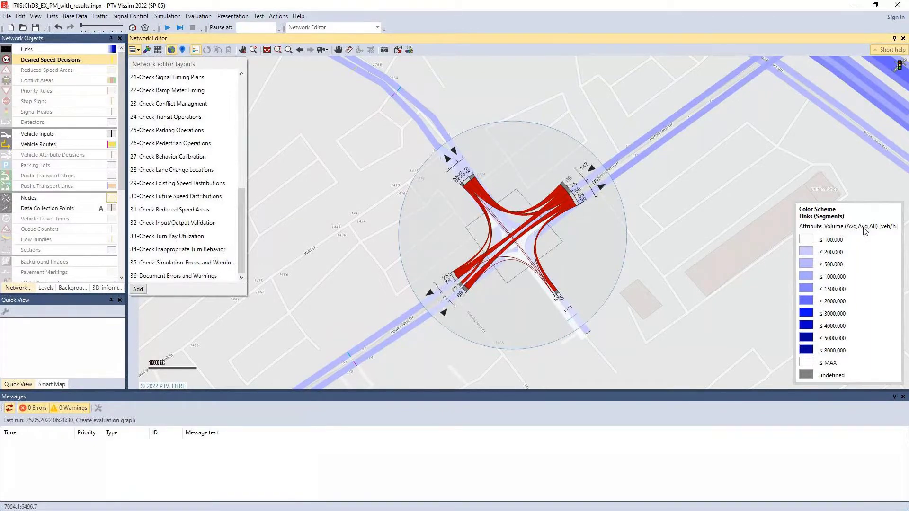
{"action": "left_click_drag", "start_coordinate": [716, 207], "coordinate": [623, 247]}
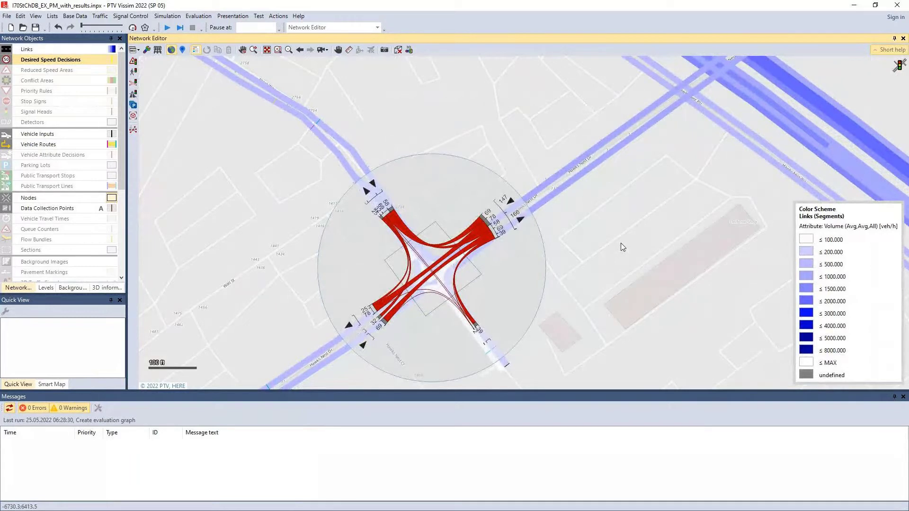
- Make Links the active network object type and review the color scheme settings in its graphic parameters
{"action": "scroll", "coordinate": [622, 247], "scroll_direction": "down", "scroll_amount": 1}
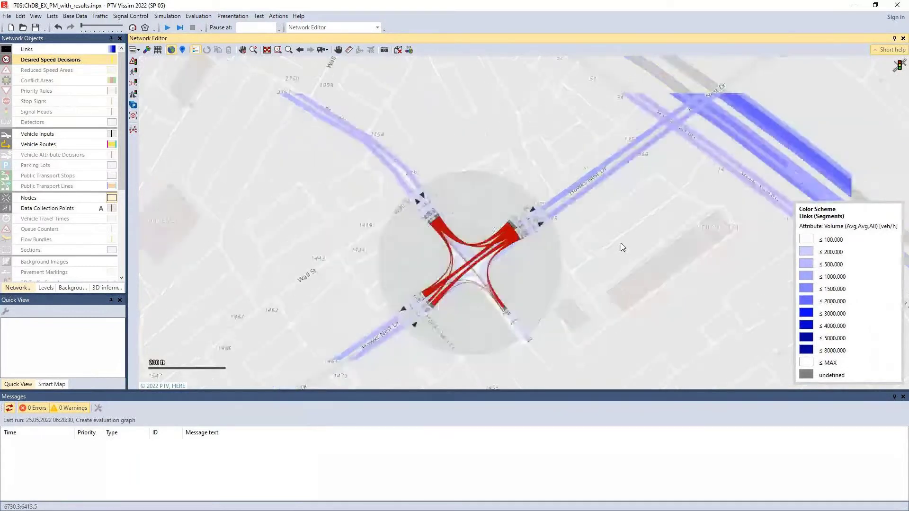
{"action": "scroll", "coordinate": [622, 247], "scroll_direction": "down", "scroll_amount": 1}
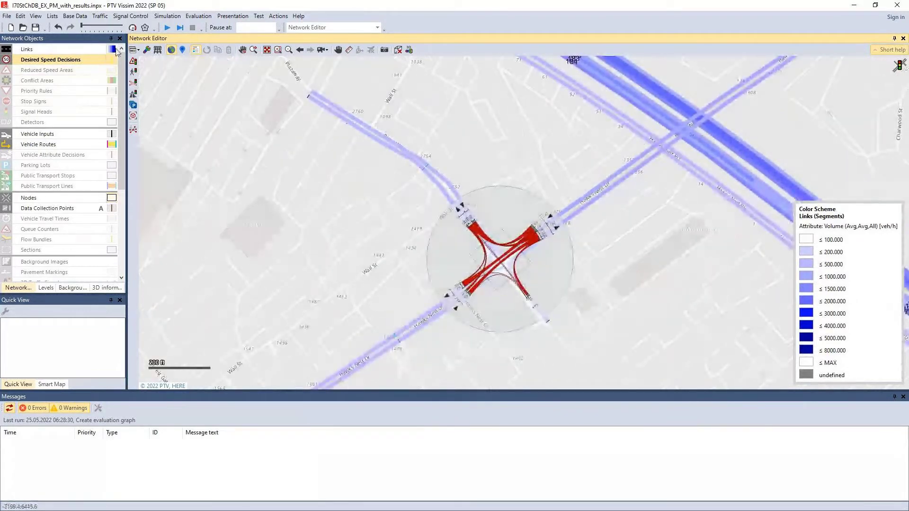
{"action": "left_click", "coordinate": [112, 49]}
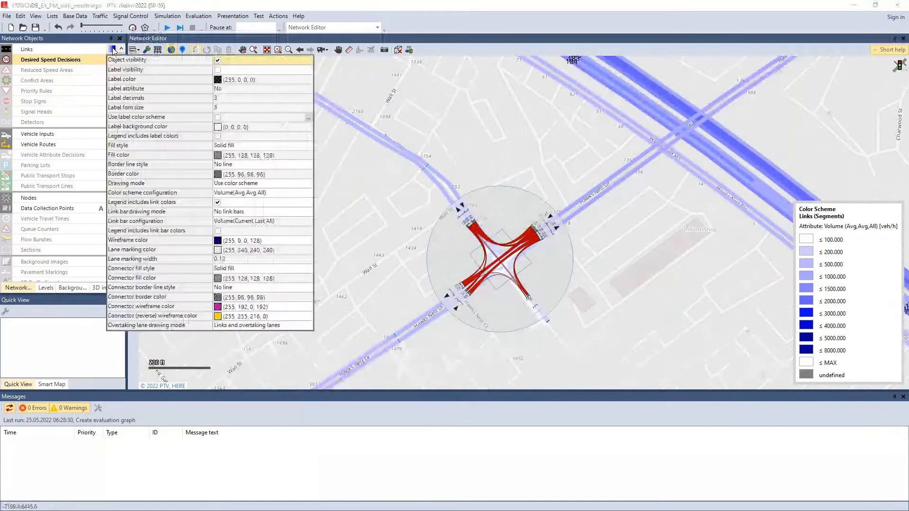
{"action": "left_click", "coordinate": [79, 51]}
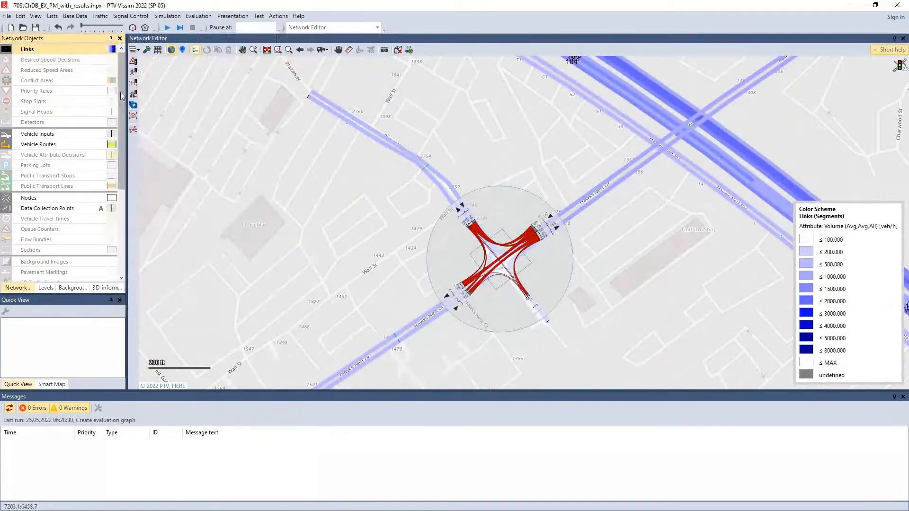
{"action": "left_click", "coordinate": [111, 49]}
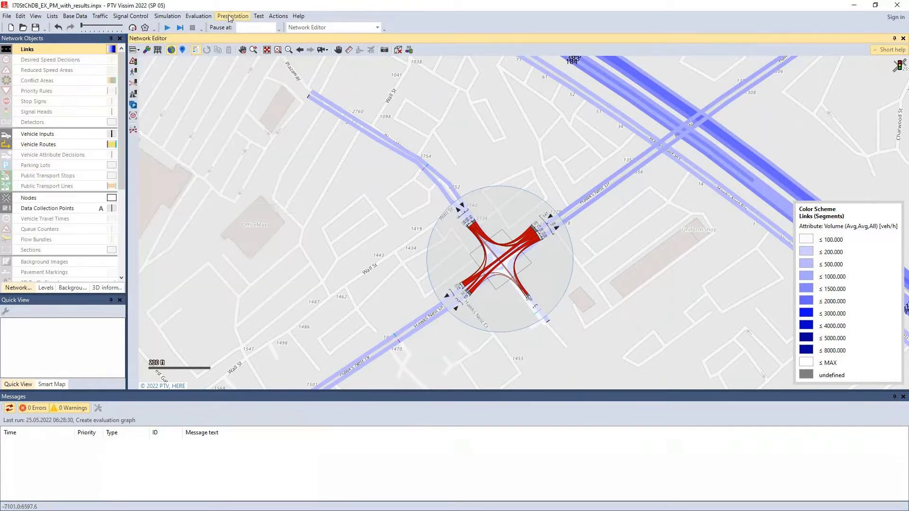
- Open the Simulation Runs result list, enlarge it to show every run, and select the random seed values
{"action": "left_click", "coordinate": [198, 16]}
{"action": "mouse_move", "coordinate": [220, 75]}
{"action": "left_click", "coordinate": [331, 199]}
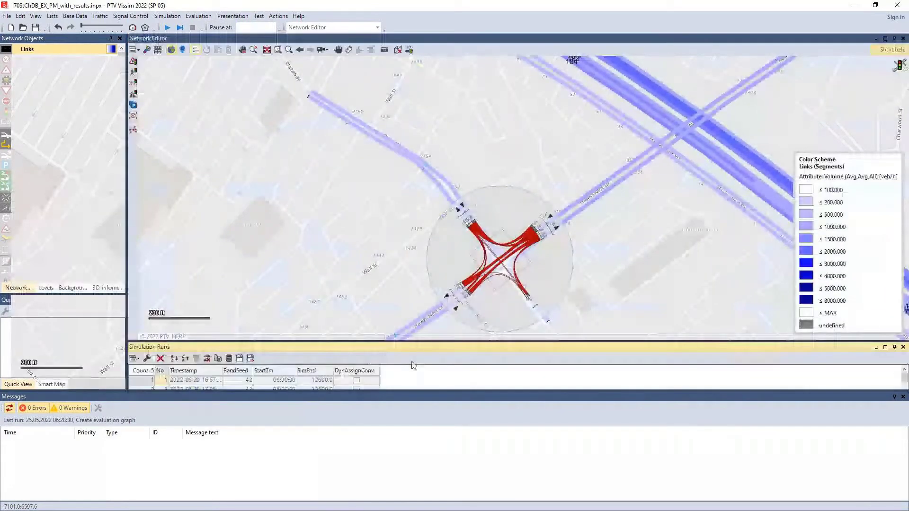
{"action": "left_click_drag", "start_coordinate": [318, 342], "coordinate": [318, 280]}
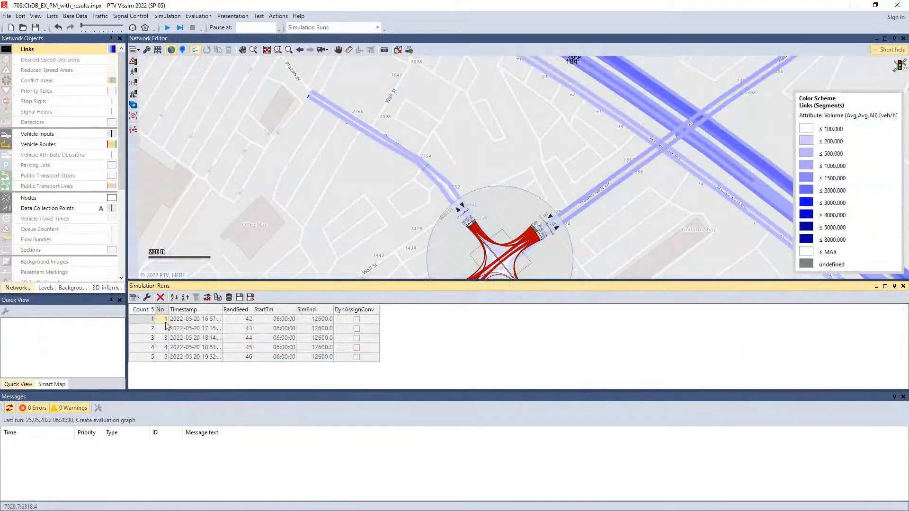
{"action": "left_click_drag", "start_coordinate": [232, 320], "coordinate": [239, 370]}
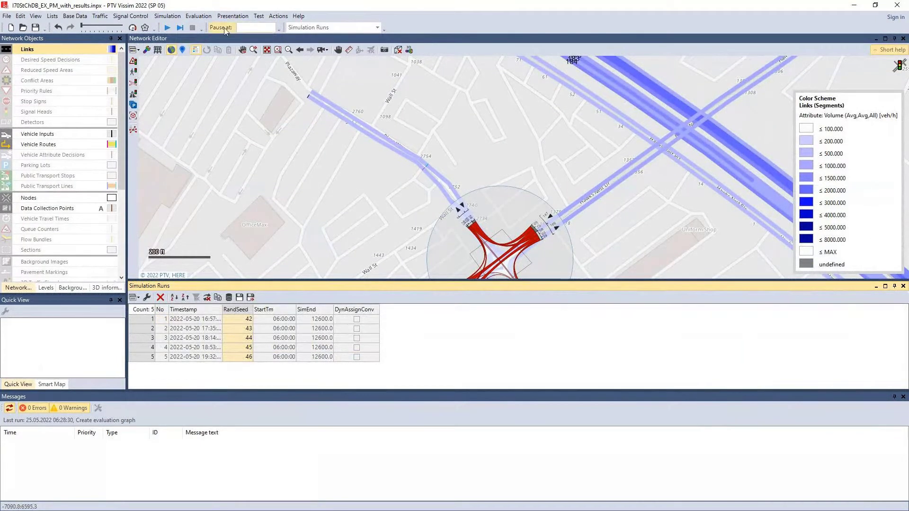
- Review the collection times and intervals in the evaluation result attributes, cancel without changes, and select the simulation runs' timestamps
{"action": "left_click", "coordinate": [198, 16]}
{"action": "left_click", "coordinate": [208, 27]}
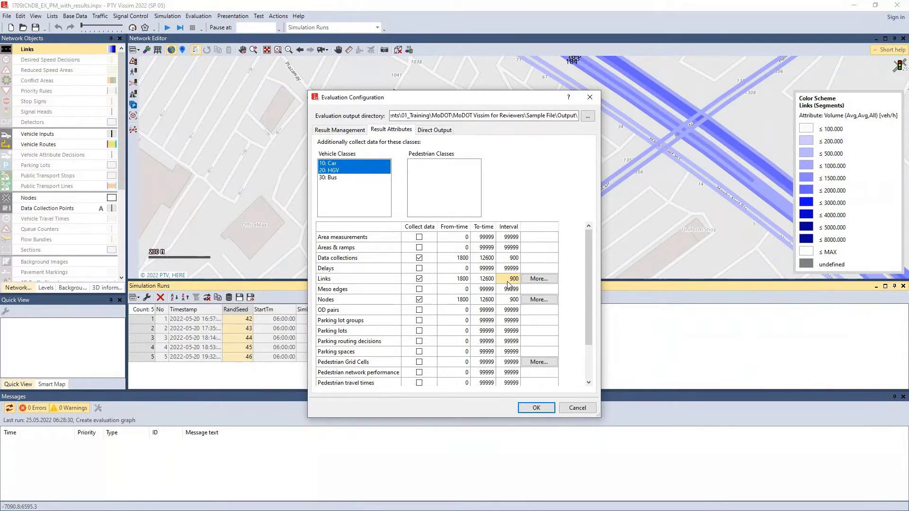
{"action": "left_click", "coordinate": [587, 408]}
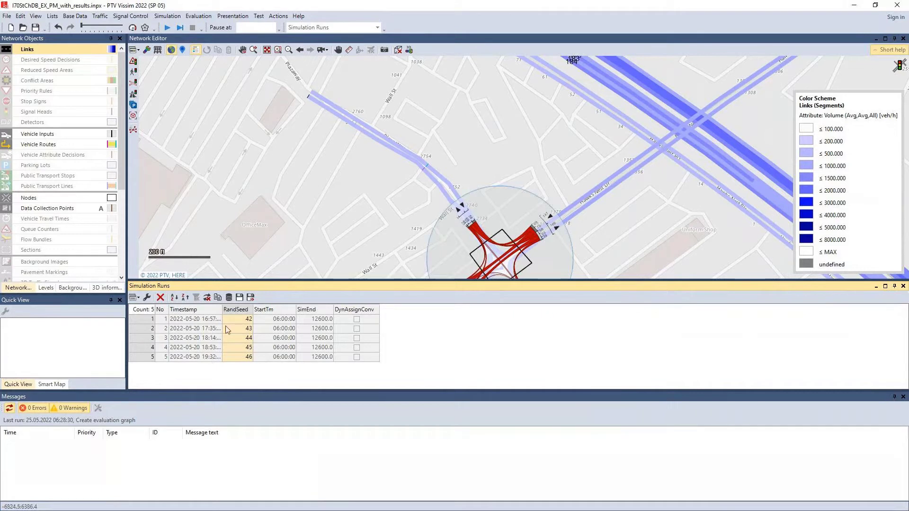
{"action": "left_click", "coordinate": [205, 327]}
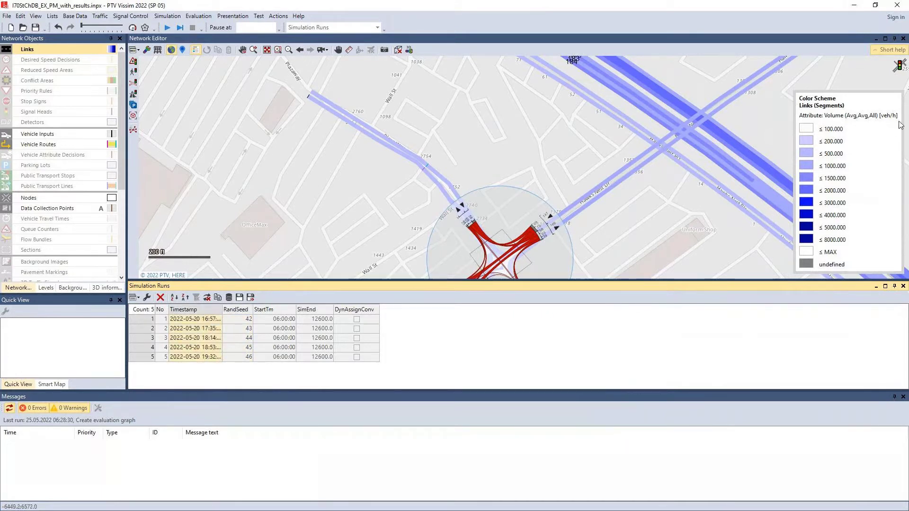
{"action": "left_click", "coordinate": [866, 119]}
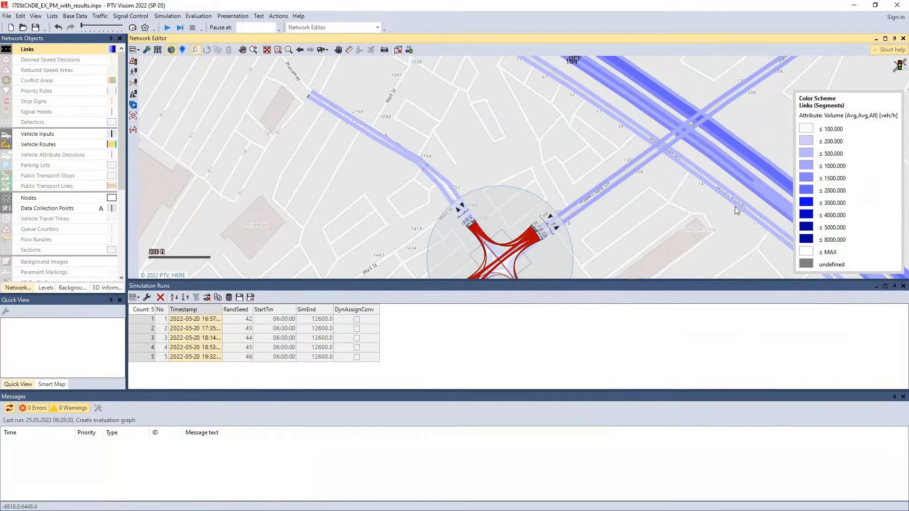
- Open the attribute selection for the links' segment-based color scheme, moving the settings dialog clear of the simulation run data
{"action": "left_click", "coordinate": [112, 49]}
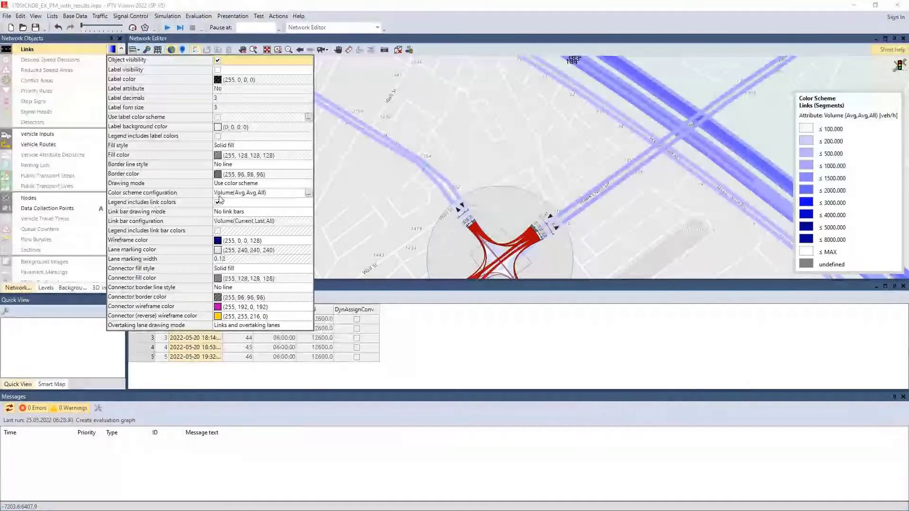
{"action": "left_click", "coordinate": [308, 194]}
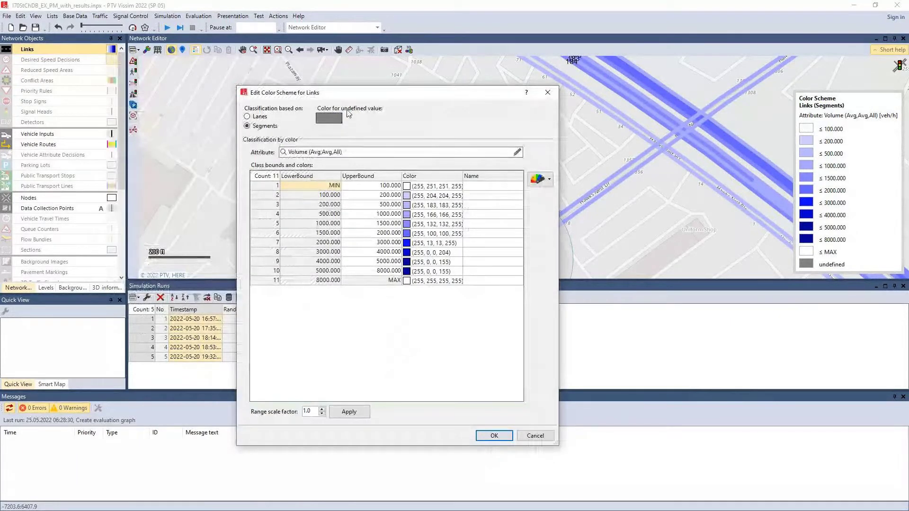
{"action": "left_click_drag", "start_coordinate": [361, 96], "coordinate": [578, 59]}
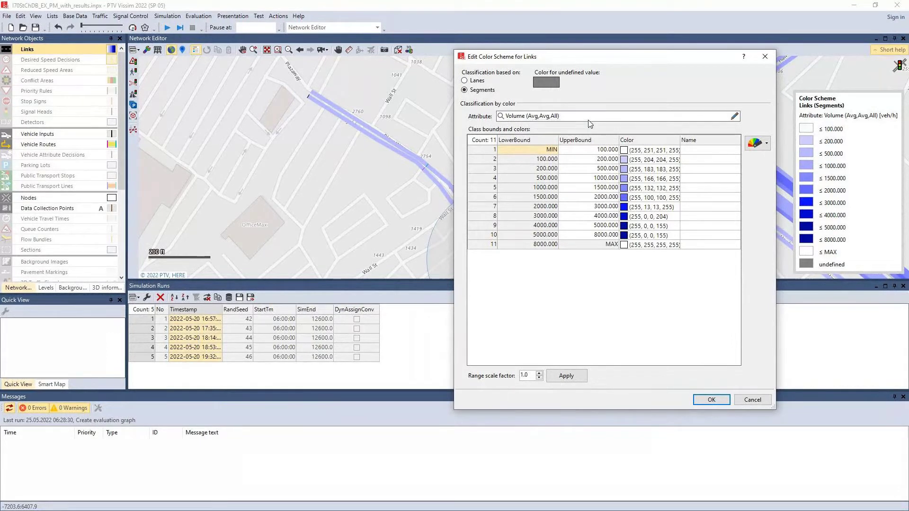
{"action": "left_click", "coordinate": [735, 117]}
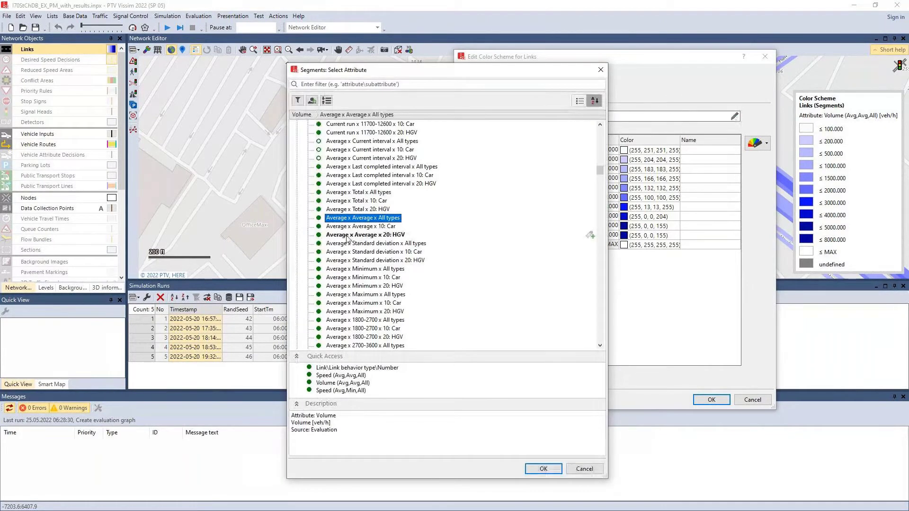
- Examine the available Volume sub-attributes, covering current run, average, minimum, maximum and individual runs across time intervals and vehicle classes
{"action": "scroll", "coordinate": [366, 236], "scroll_direction": "up", "scroll_amount": 4}
{"action": "scroll", "coordinate": [366, 236], "scroll_direction": "up", "scroll_amount": 11}
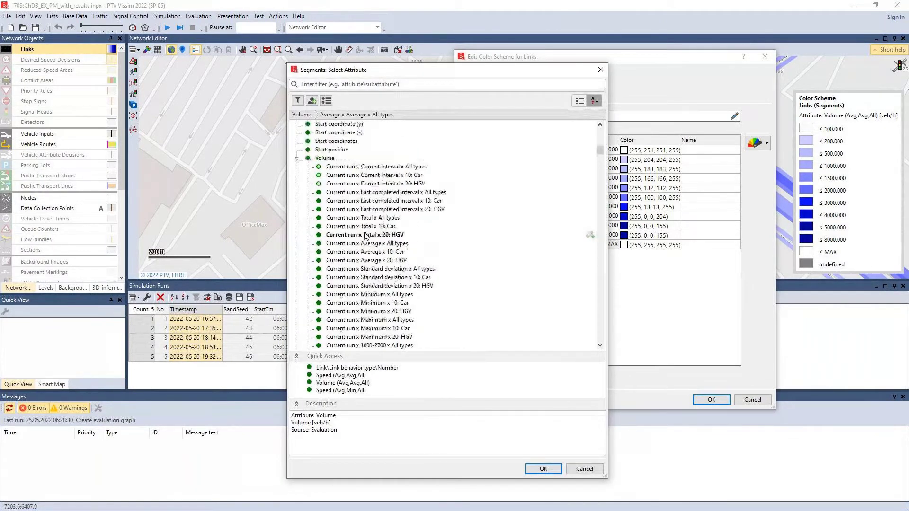
{"action": "scroll", "coordinate": [367, 237], "scroll_direction": "down", "scroll_amount": 20}
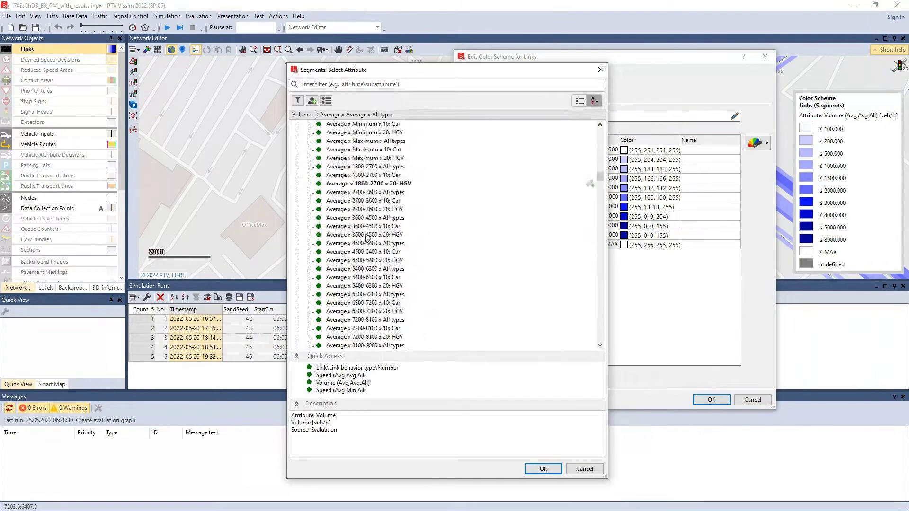
{"action": "scroll", "coordinate": [367, 237], "scroll_direction": "down", "scroll_amount": 20}
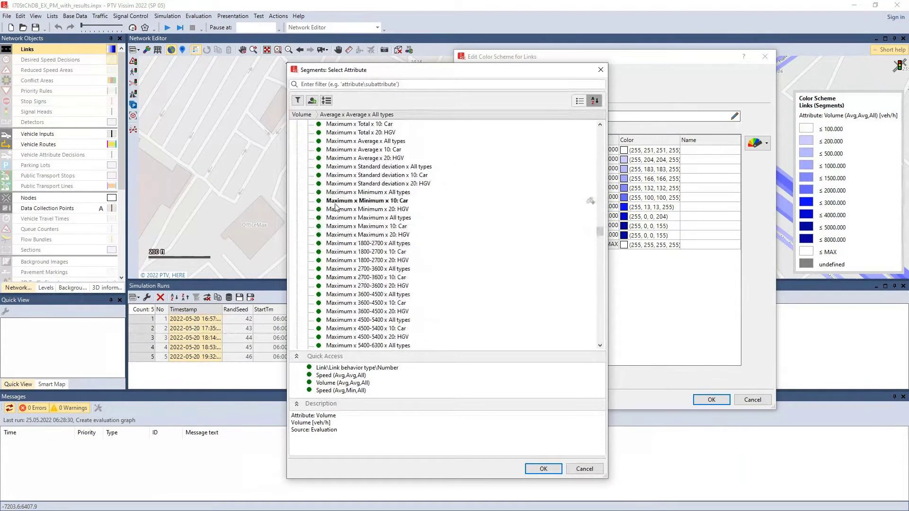
{"action": "scroll", "coordinate": [333, 302], "scroll_direction": "down", "scroll_amount": 20}
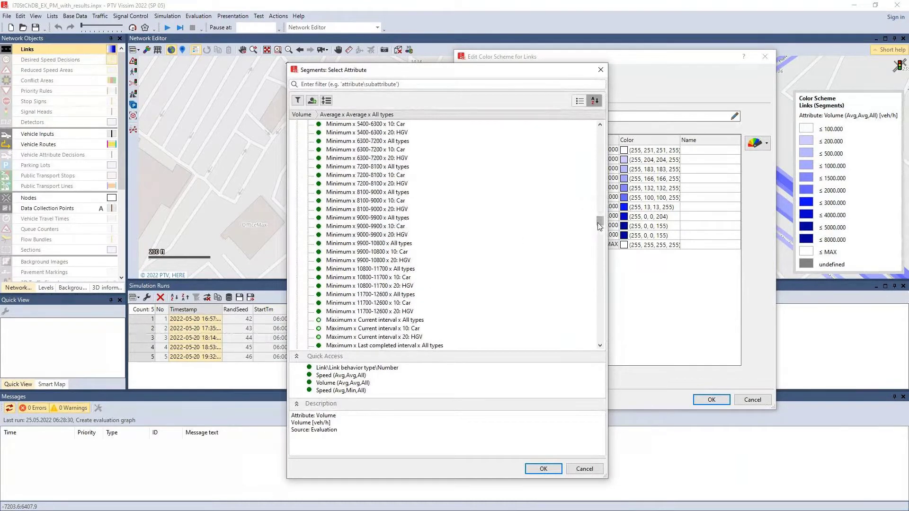
{"action": "left_click_drag", "start_coordinate": [599, 226], "coordinate": [599, 253]}
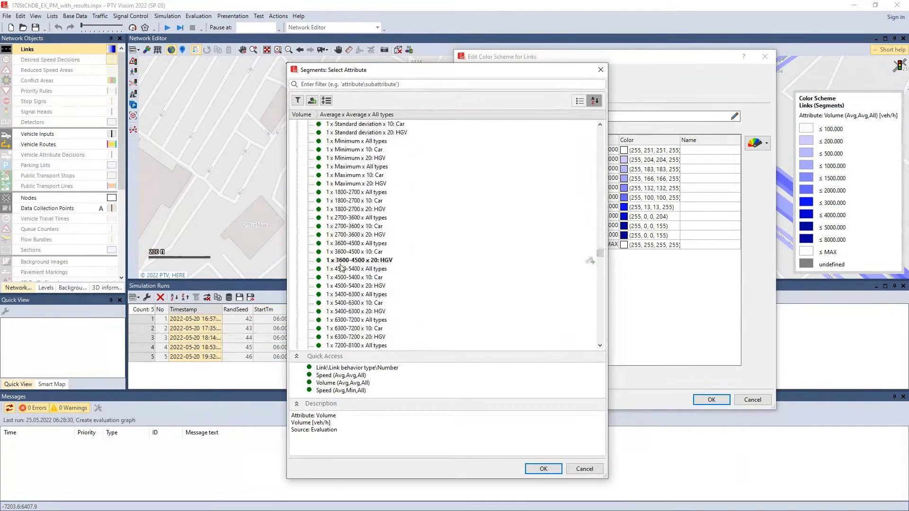
{"action": "scroll", "coordinate": [339, 330], "scroll_direction": "down", "scroll_amount": 20}
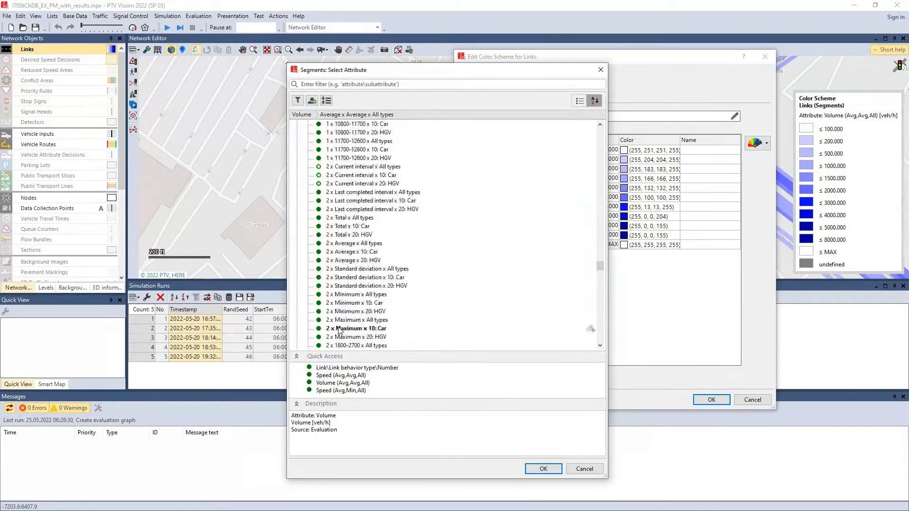
{"action": "scroll", "coordinate": [339, 330], "scroll_direction": "down", "scroll_amount": 9}
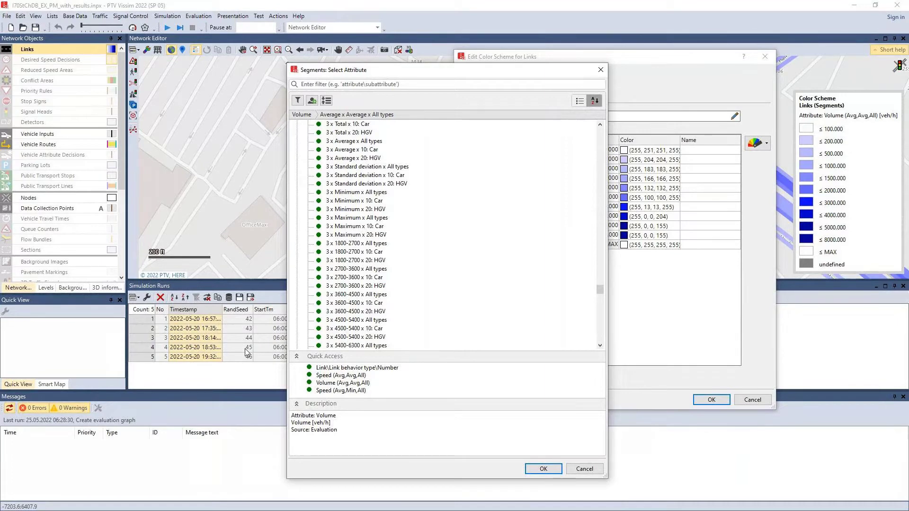
{"action": "scroll", "coordinate": [314, 241], "scroll_direction": "up", "scroll_amount": 12}
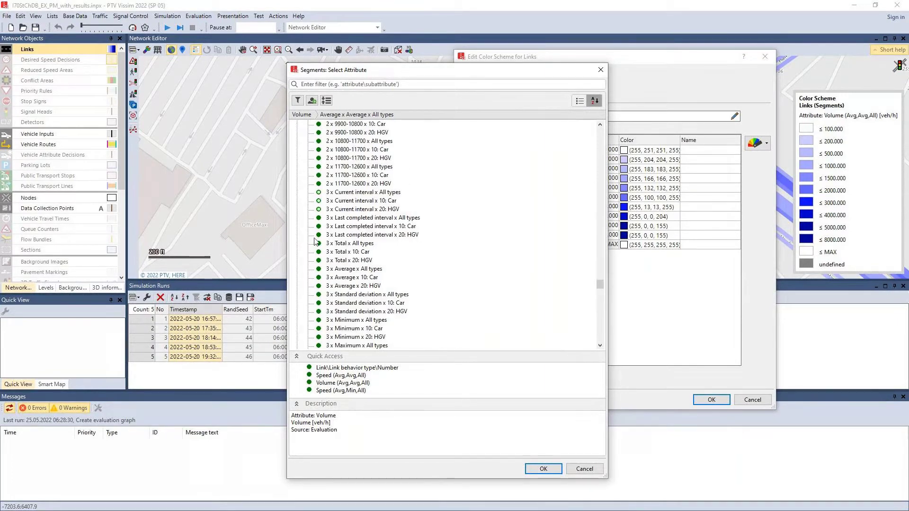
{"action": "scroll", "coordinate": [314, 242], "scroll_direction": "up", "scroll_amount": 15}
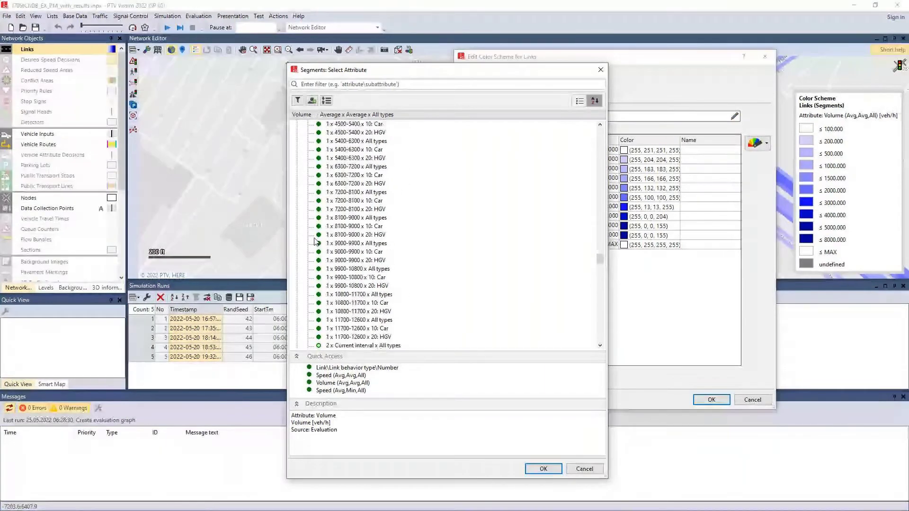
{"action": "scroll", "coordinate": [315, 242], "scroll_direction": "up", "scroll_amount": 15}
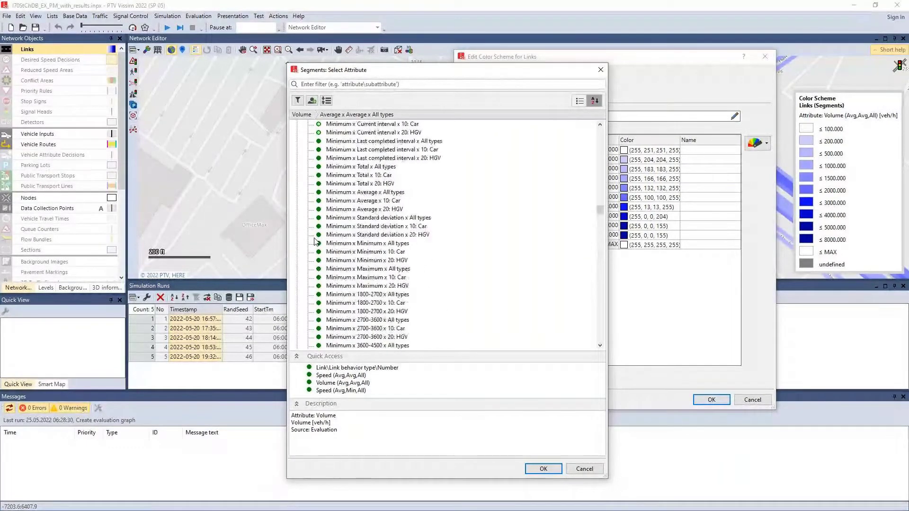
{"action": "scroll", "coordinate": [315, 242], "scroll_direction": "up", "scroll_amount": 15}
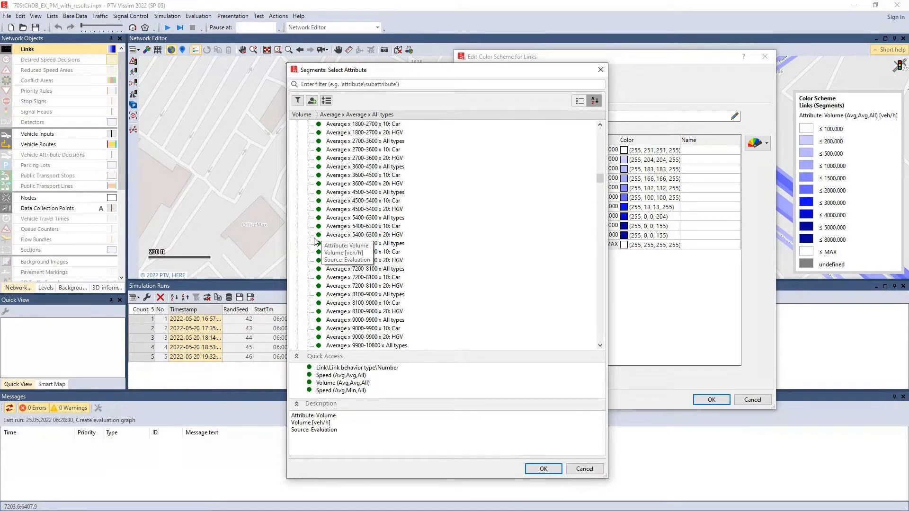
{"action": "scroll", "coordinate": [326, 213], "scroll_direction": "up", "scroll_amount": 13}
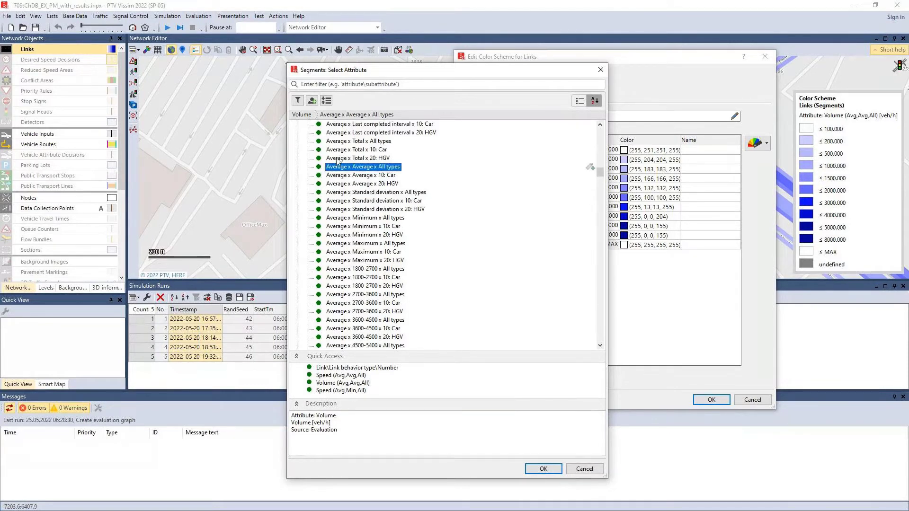
- Set the link color scheme attribute to Volume for Average x 5400-6300 x All types and apply it
{"action": "scroll", "coordinate": [340, 148], "scroll_direction": "down", "scroll_amount": 9}
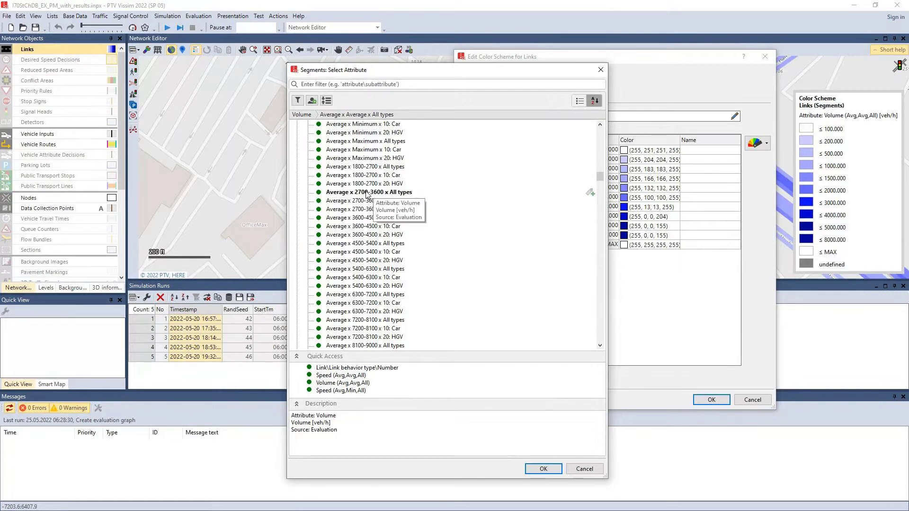
{"action": "left_click", "coordinate": [362, 271]}
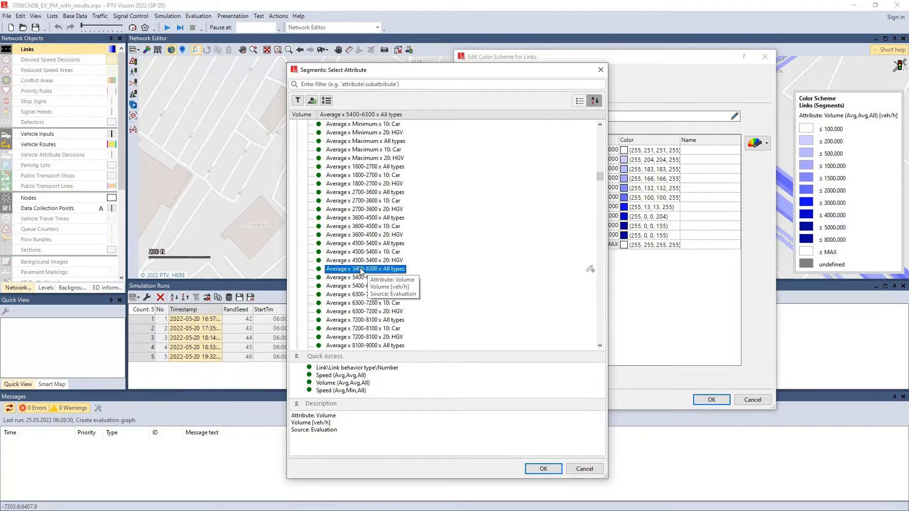
{"action": "left_click", "coordinate": [542, 470]}
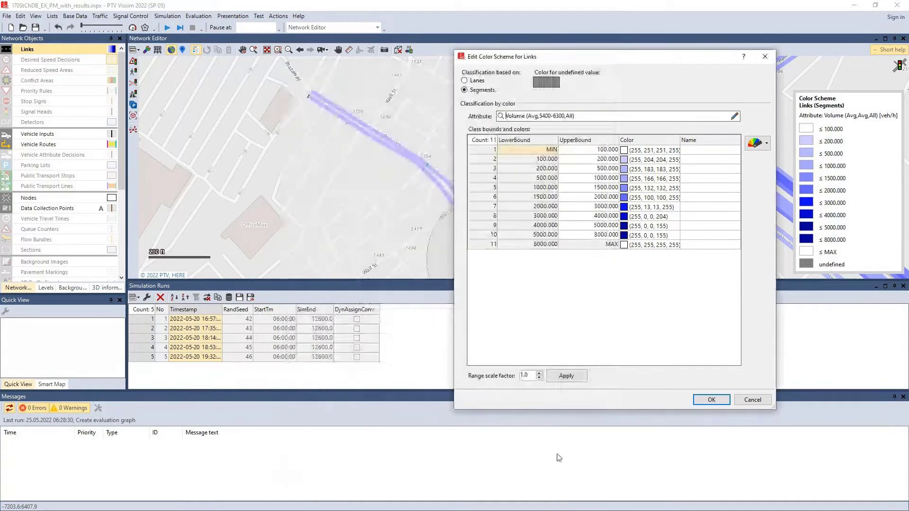
{"action": "left_click", "coordinate": [710, 400]}
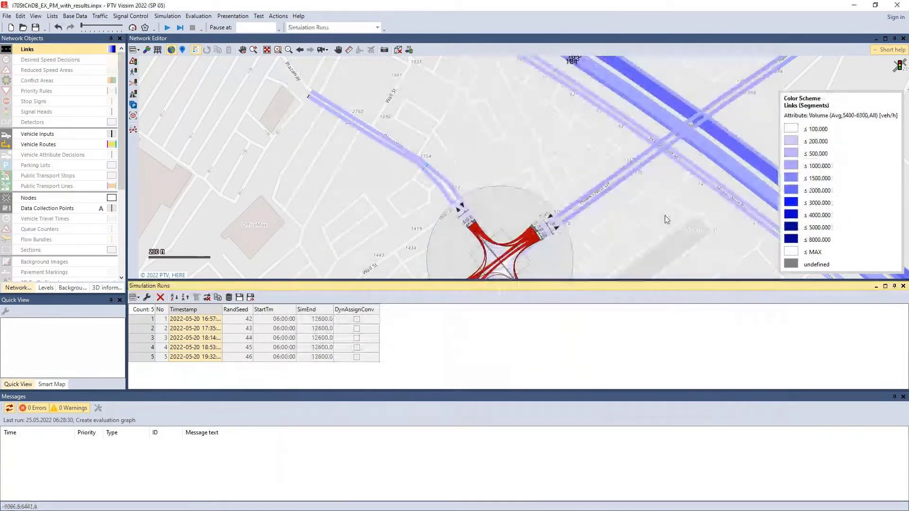
- Inspect the recolored links around the Hawks Nest Dr intersection and open the turn value visualization settings for nodes
{"action": "scroll", "coordinate": [701, 205], "scroll_direction": "up", "scroll_amount": 3}
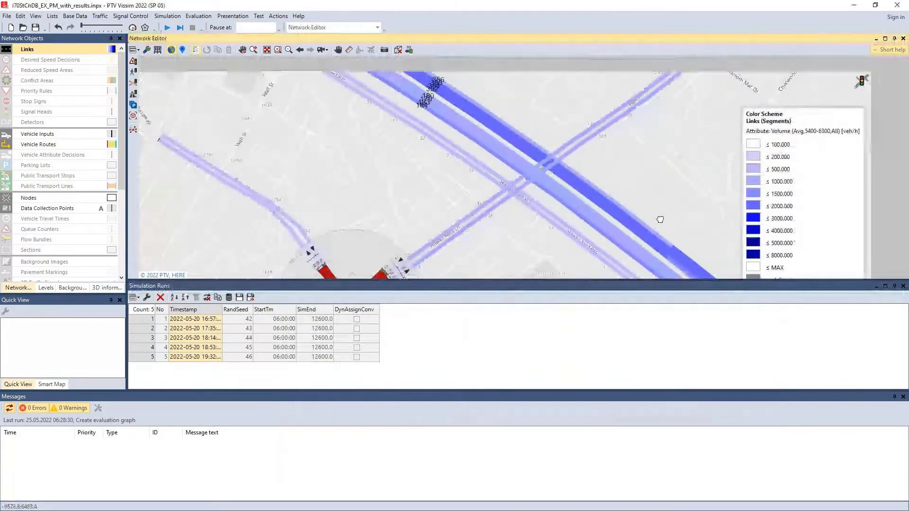
{"action": "scroll", "coordinate": [621, 208], "scroll_direction": "down", "scroll_amount": 2}
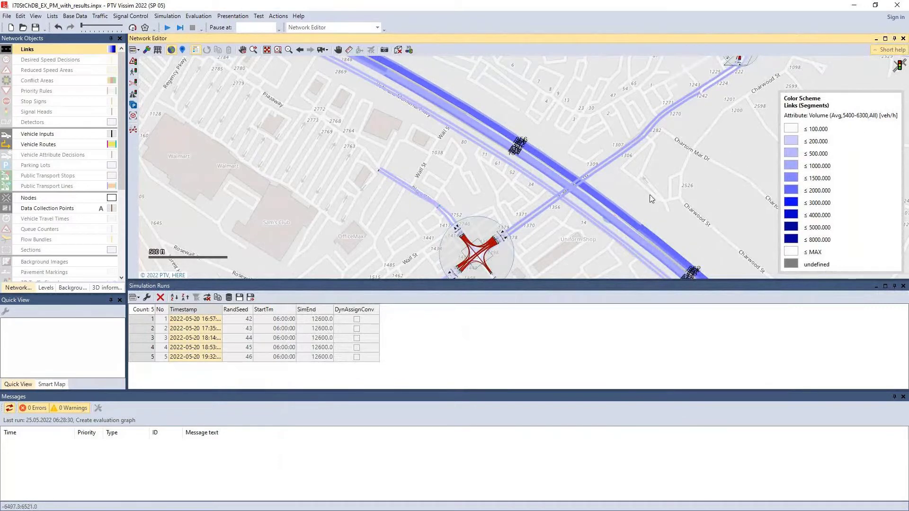
{"action": "scroll", "coordinate": [473, 237], "scroll_direction": "up", "scroll_amount": 3}
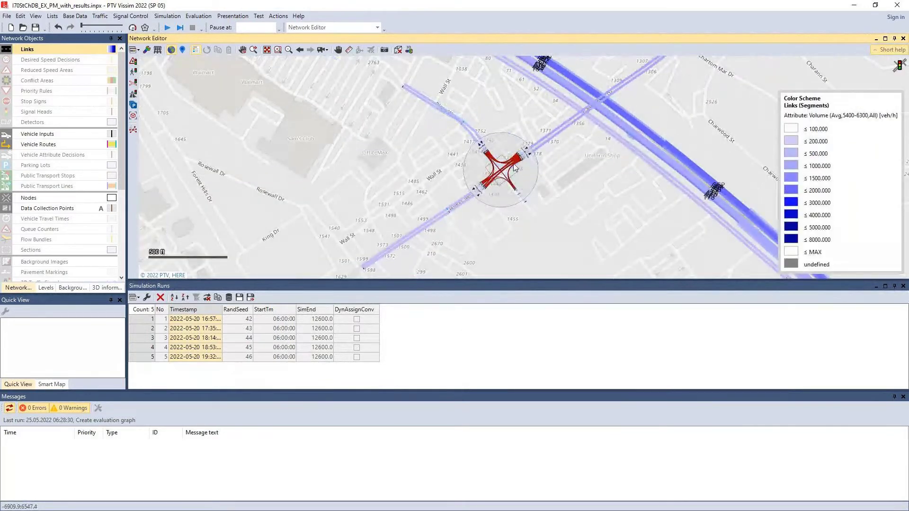
{"action": "scroll", "coordinate": [507, 167], "scroll_direction": "up", "scroll_amount": 4}
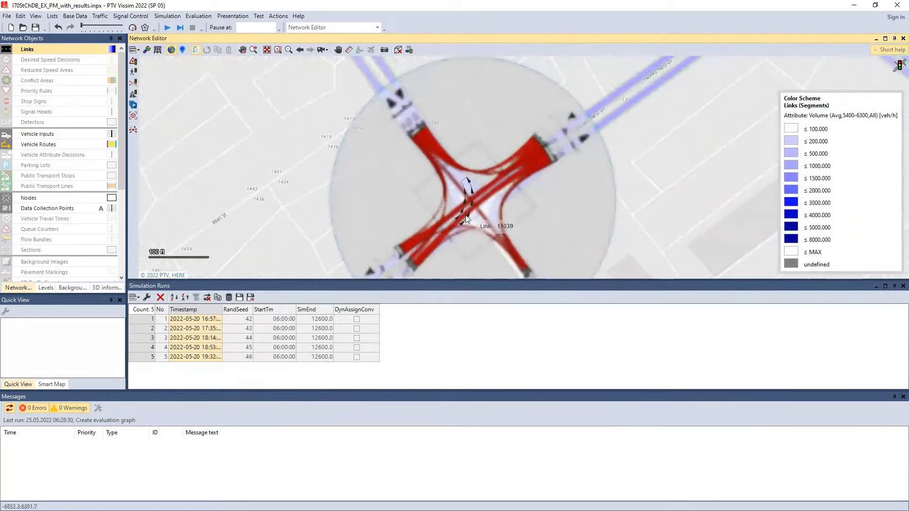
{"action": "left_click_drag", "start_coordinate": [428, 202], "coordinate": [431, 170]}
{"action": "left_click", "coordinate": [110, 200]}
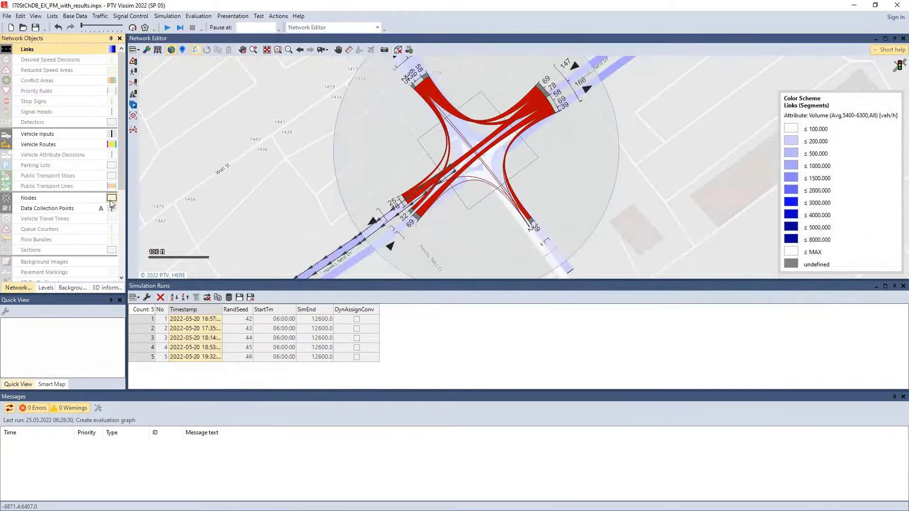
{"action": "left_click", "coordinate": [112, 199]}
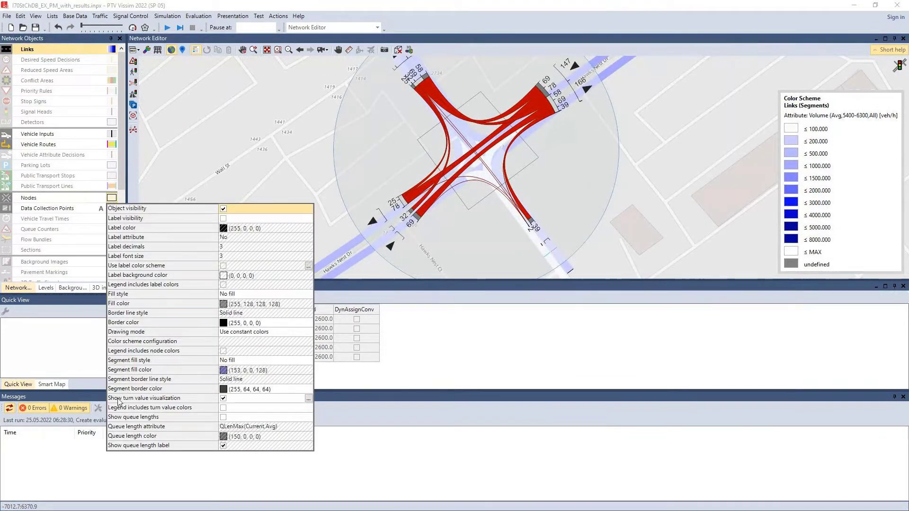
{"action": "left_click", "coordinate": [308, 400]}
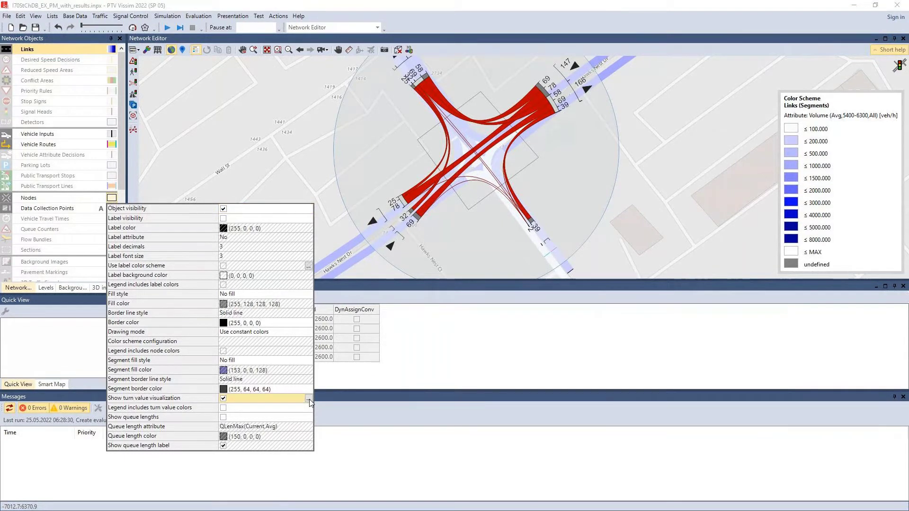
{"action": "left_click", "coordinate": [309, 400]}
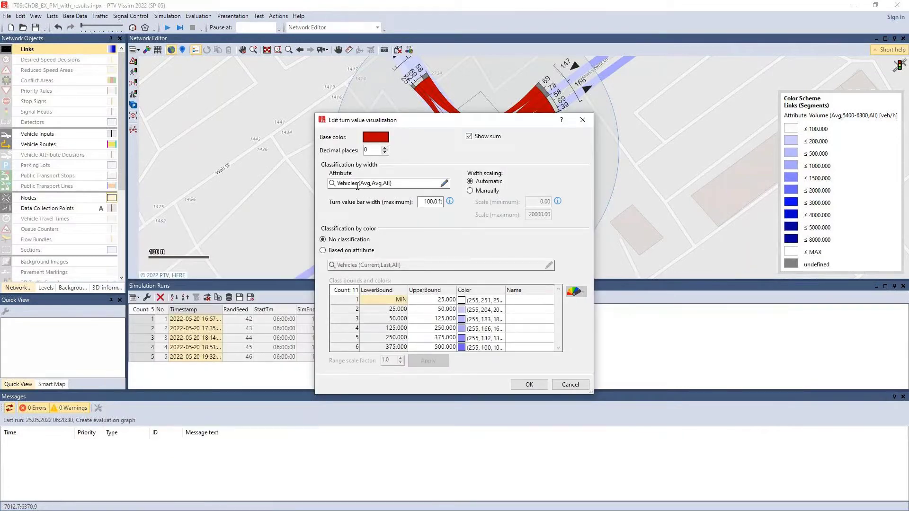
- Set the turn value width classification attribute to Vehicles for Average x 5400-6300 x All types and apply it
{"action": "left_click", "coordinate": [444, 183]}
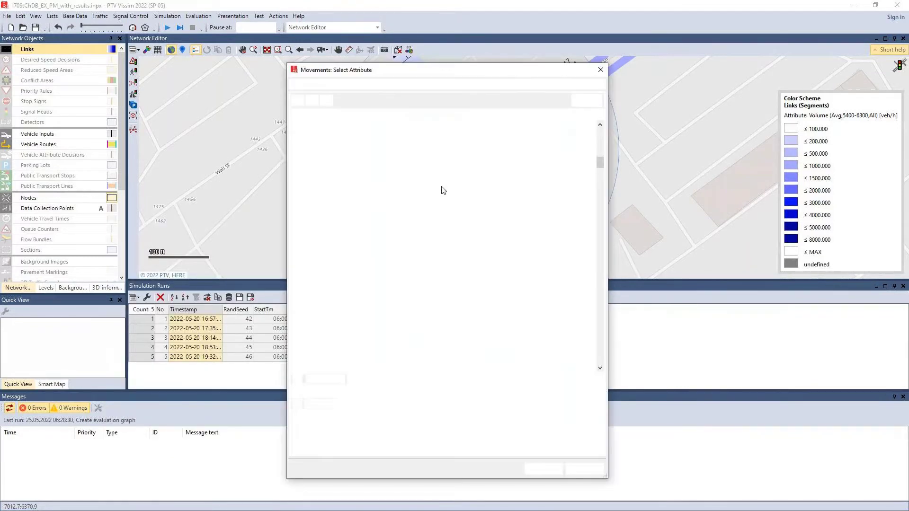
{"action": "scroll", "coordinate": [396, 269], "scroll_direction": "down", "scroll_amount": 7}
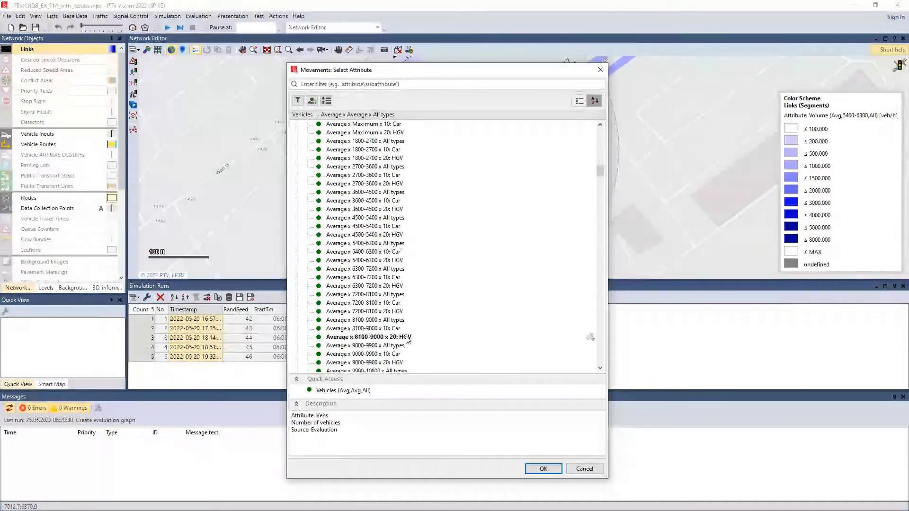
{"action": "left_click", "coordinate": [364, 244]}
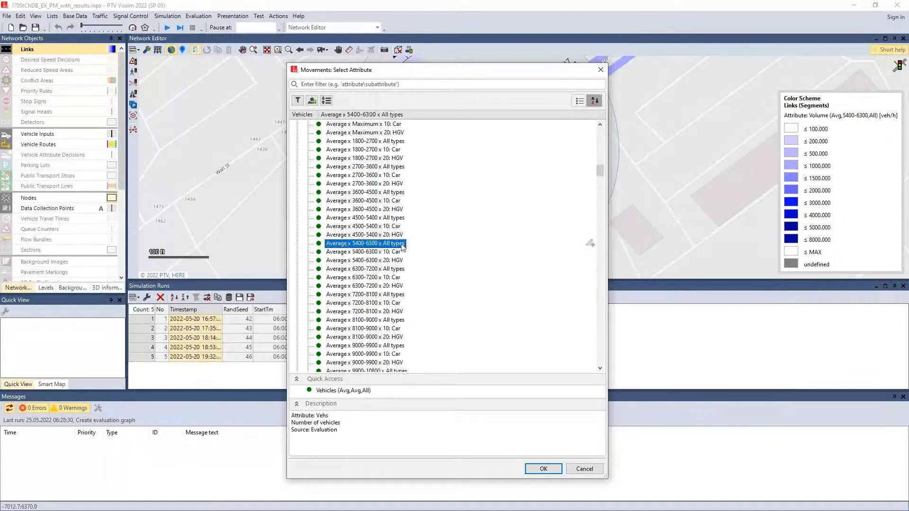
{"action": "left_click", "coordinate": [542, 470]}
{"action": "left_click", "coordinate": [529, 385]}
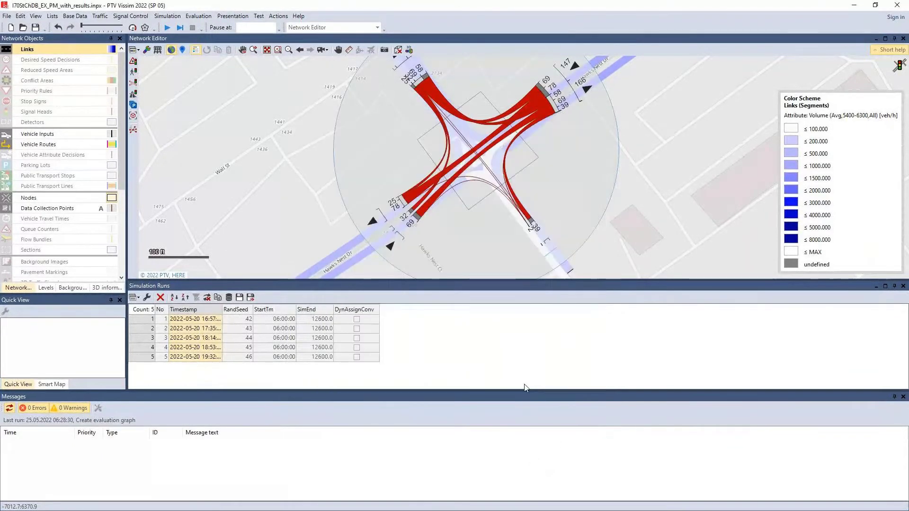
- Check the updated turn volumes at the intersection and close the Simulation Runs list
{"action": "left_click", "coordinate": [518, 122]}
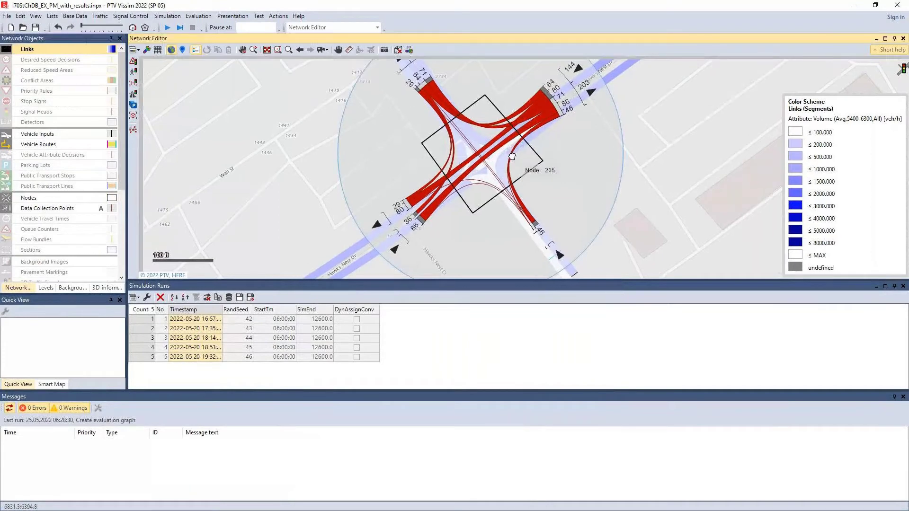
{"action": "scroll", "coordinate": [536, 187], "scroll_direction": "down", "scroll_amount": 2}
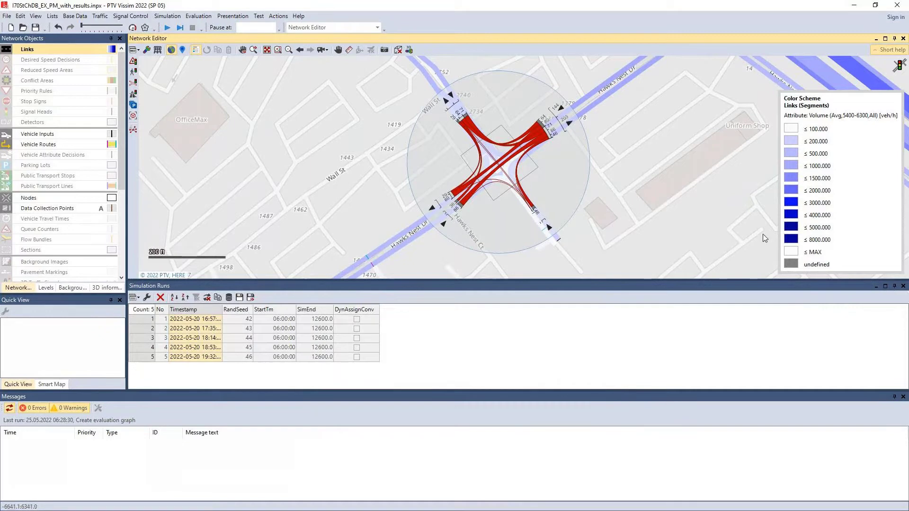
{"action": "left_click", "coordinate": [903, 286]}
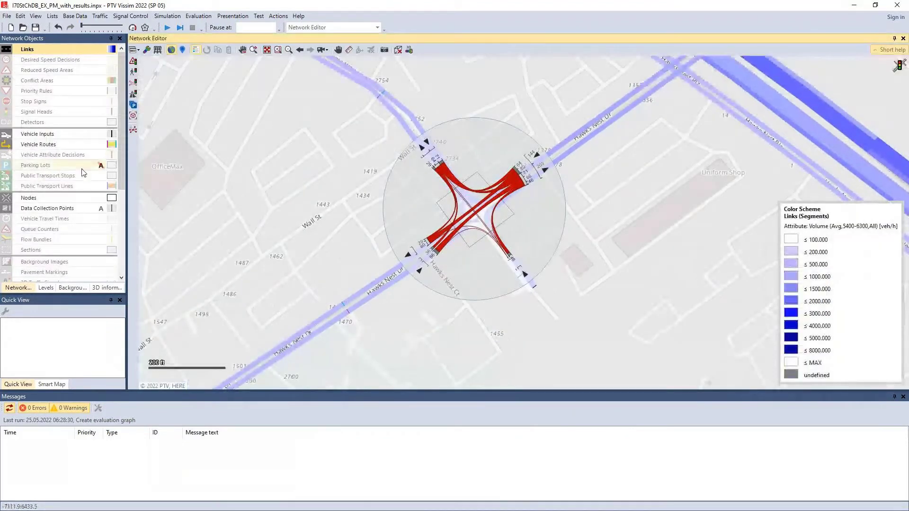
- Open the Node Results list from the evaluation results and enlarge it to show more rows
{"action": "right_click", "coordinate": [39, 198]}
{"action": "left_click", "coordinate": [199, 17]}
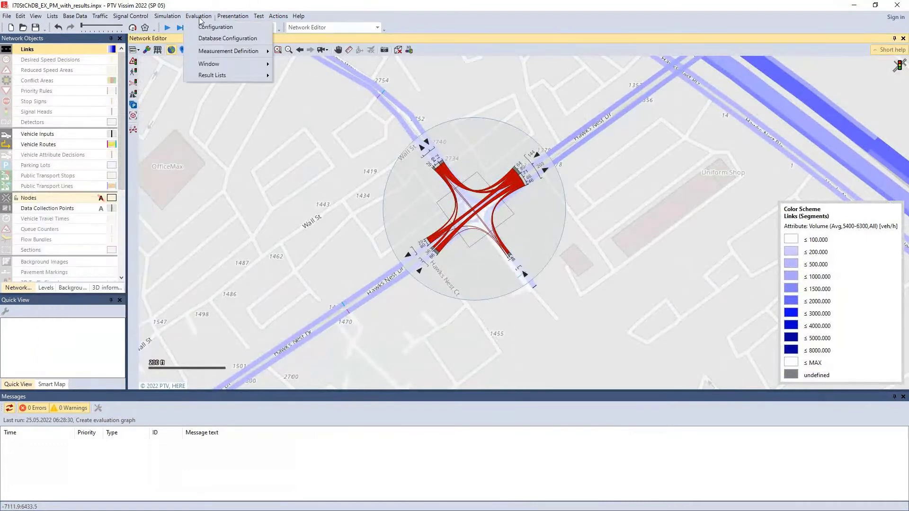
{"action": "mouse_move", "coordinate": [208, 74]}
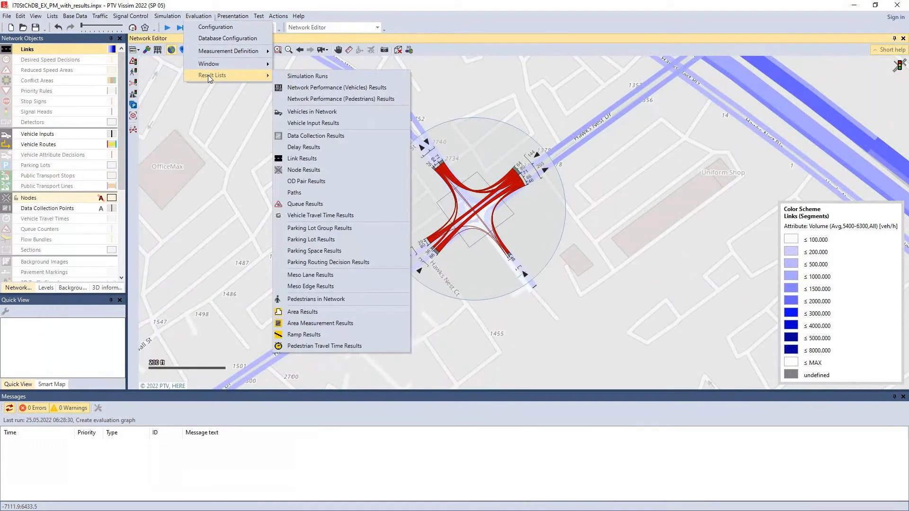
{"action": "left_click", "coordinate": [303, 170]}
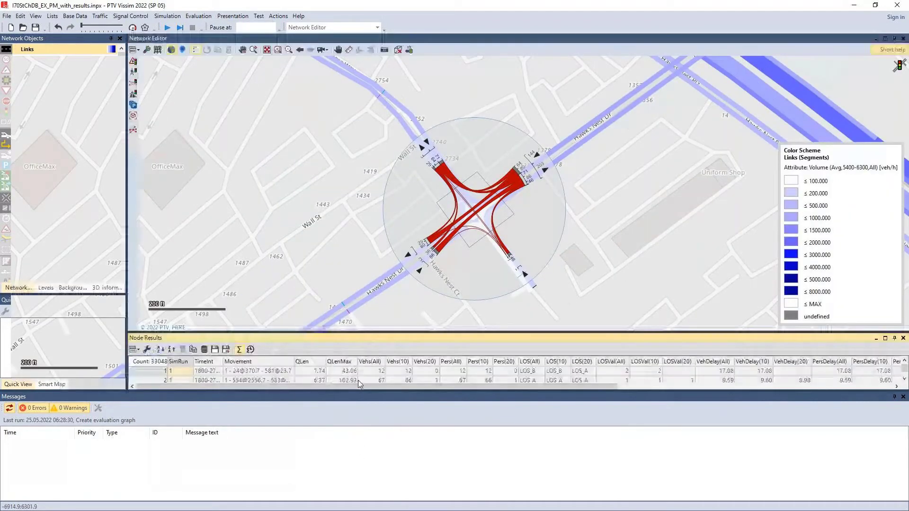
{"action": "left_click_drag", "start_coordinate": [317, 331], "coordinate": [317, 212]}
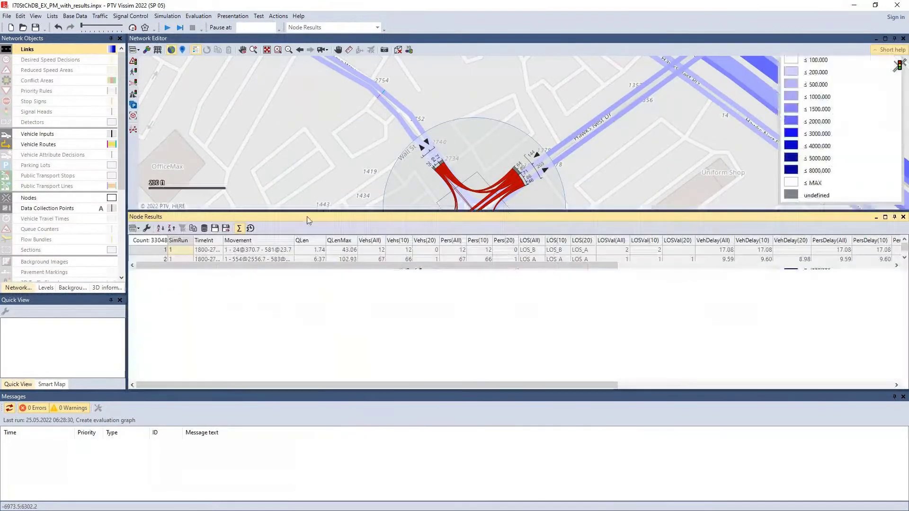
- Look through the unfiltered node results by run, time interval and movement, and widen the SimRun column
{"action": "scroll", "coordinate": [270, 290], "scroll_direction": "down", "scroll_amount": 12}
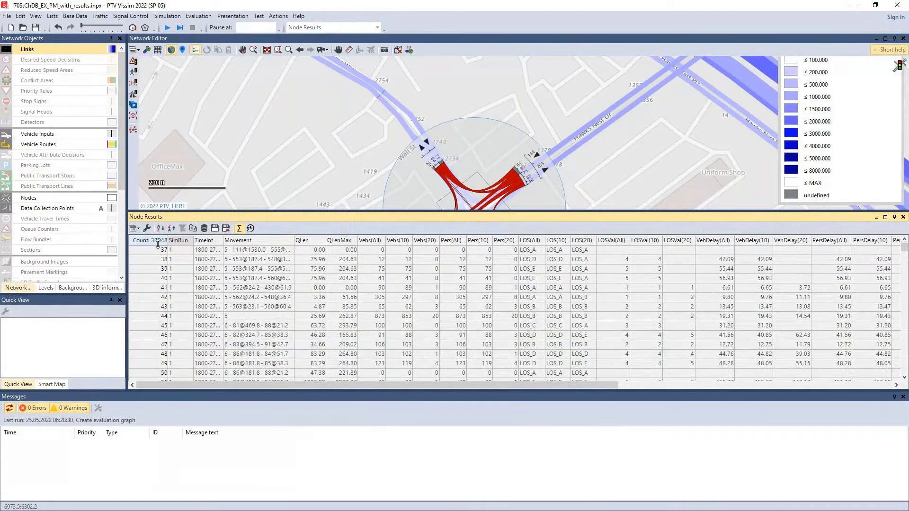
{"action": "scroll", "coordinate": [286, 326], "scroll_direction": "down", "scroll_amount": 6}
{"action": "scroll", "coordinate": [287, 326], "scroll_direction": "up", "scroll_amount": 10}
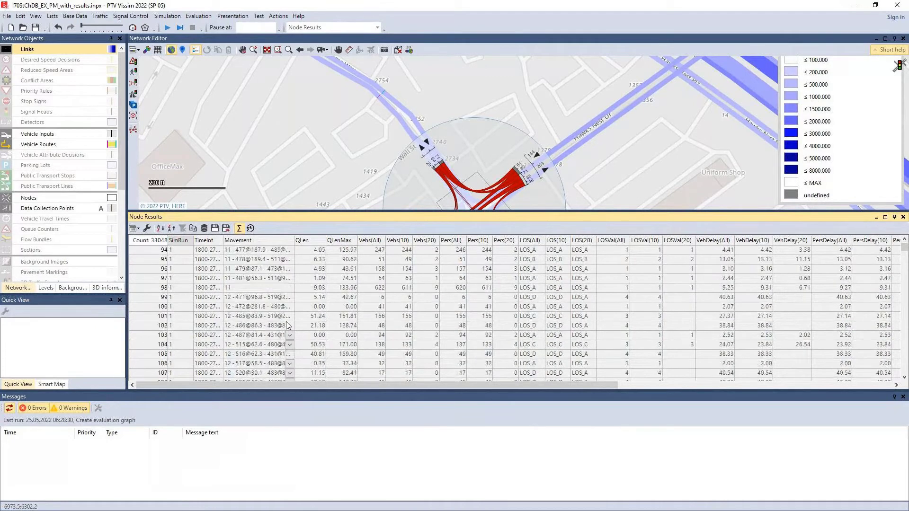
{"action": "scroll", "coordinate": [286, 325], "scroll_direction": "up", "scroll_amount": 9}
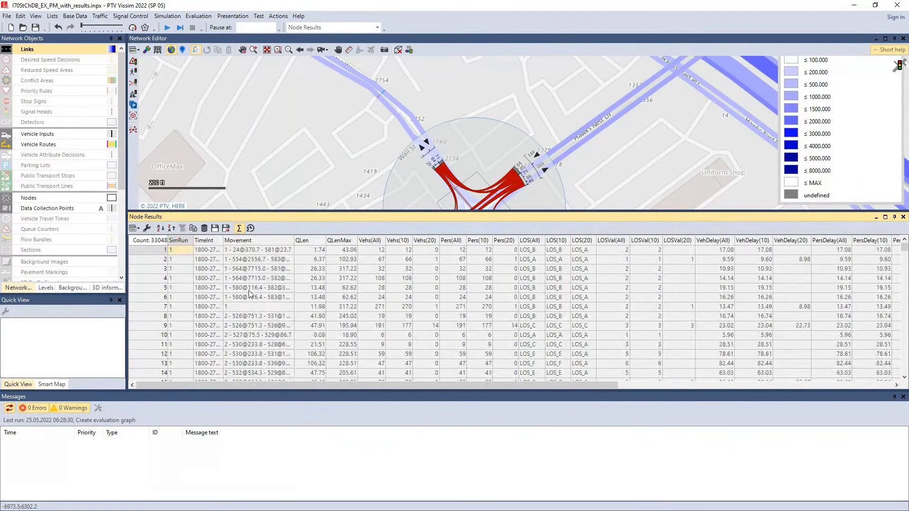
{"action": "left_click", "coordinate": [249, 252]}
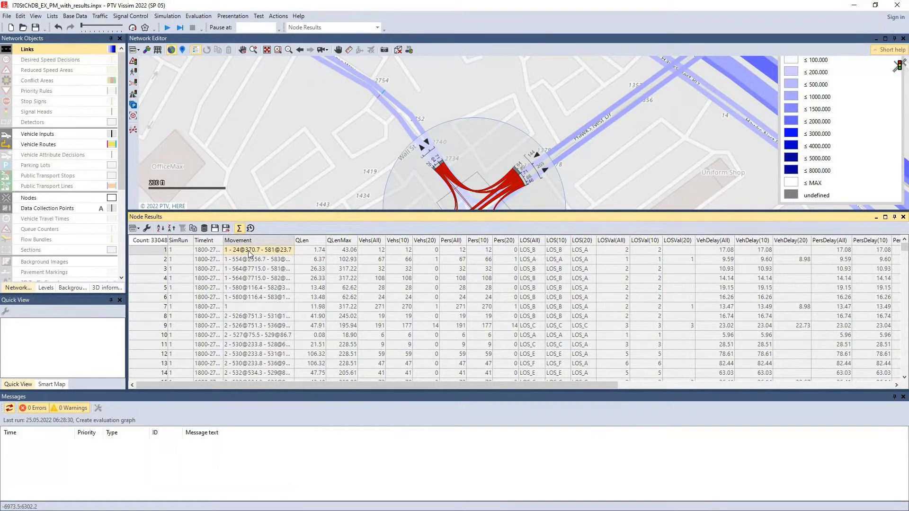
{"action": "left_click", "coordinate": [198, 253]}
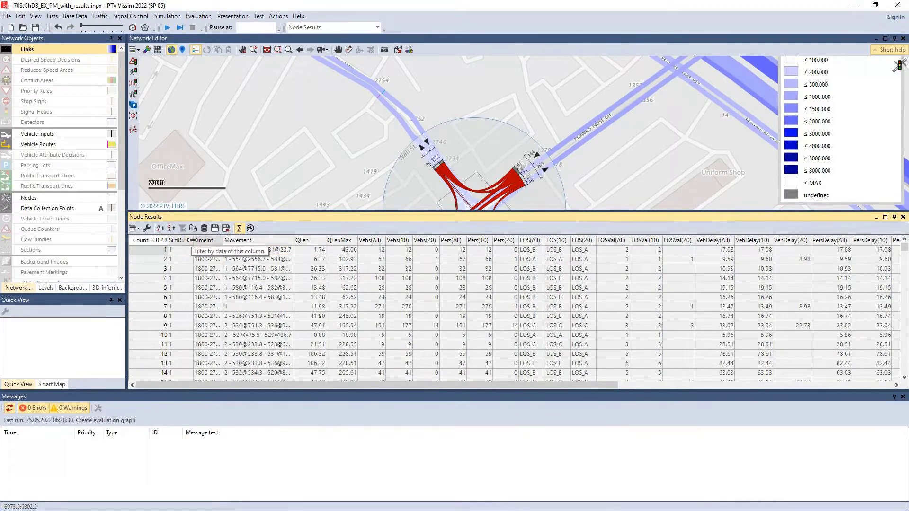
{"action": "left_click_drag", "start_coordinate": [273, 235], "coordinate": [268, 237]}
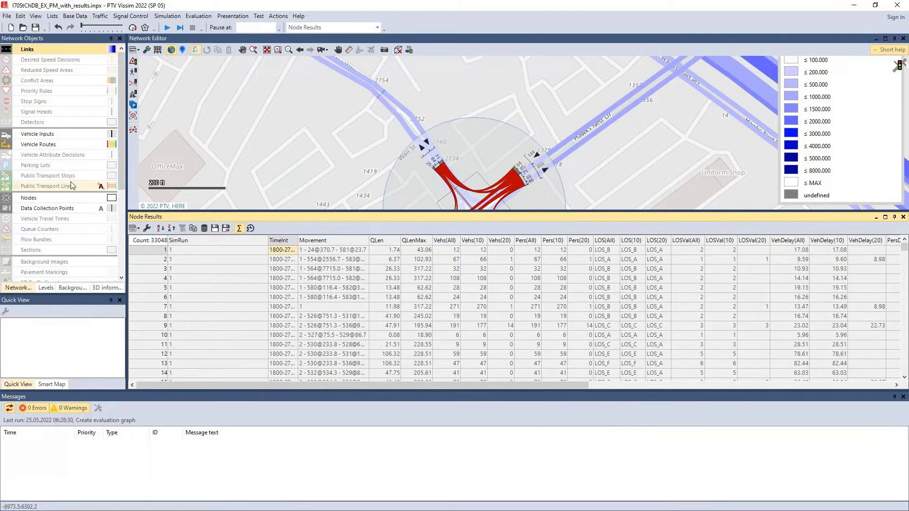
- Open the Nodes list for reference, then return to Node Results and check the movement entries of the first node
{"action": "right_click", "coordinate": [52, 198]}
{"action": "left_click", "coordinate": [76, 203]}
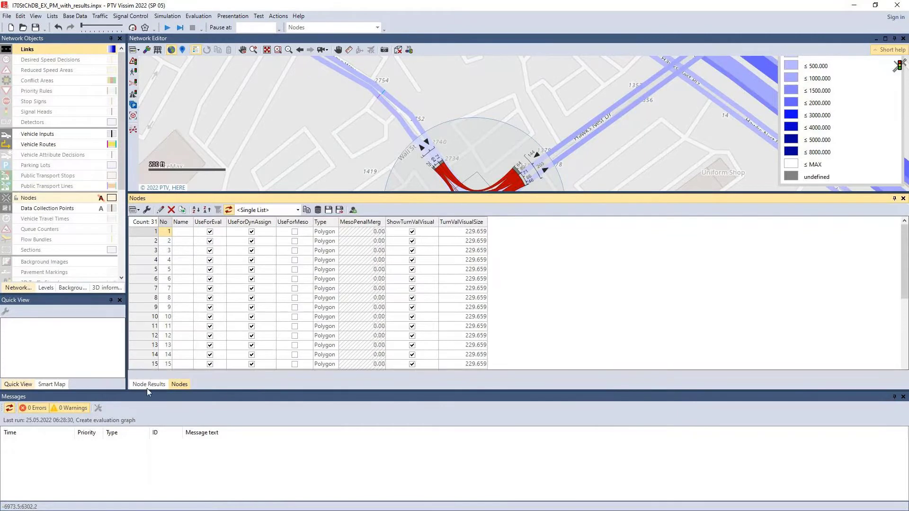
{"action": "left_click", "coordinate": [148, 385]}
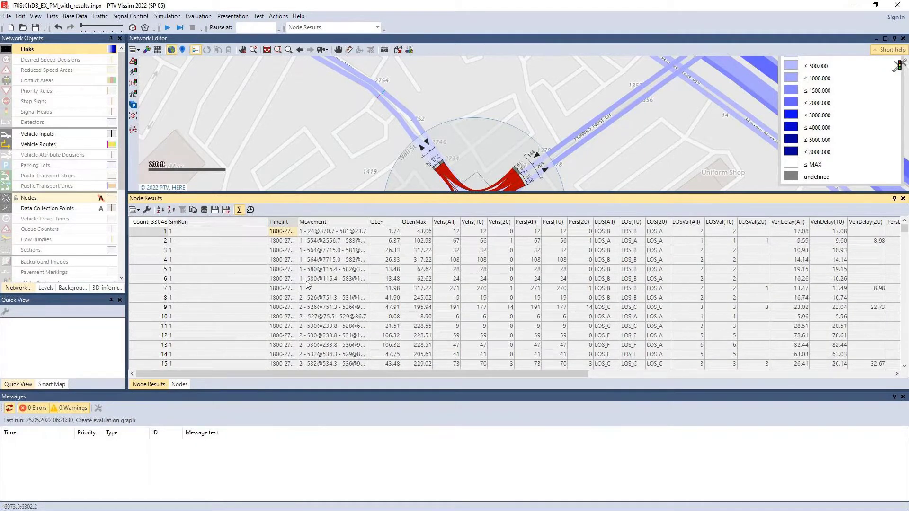
{"action": "left_click_drag", "start_coordinate": [308, 284], "coordinate": [306, 233]}
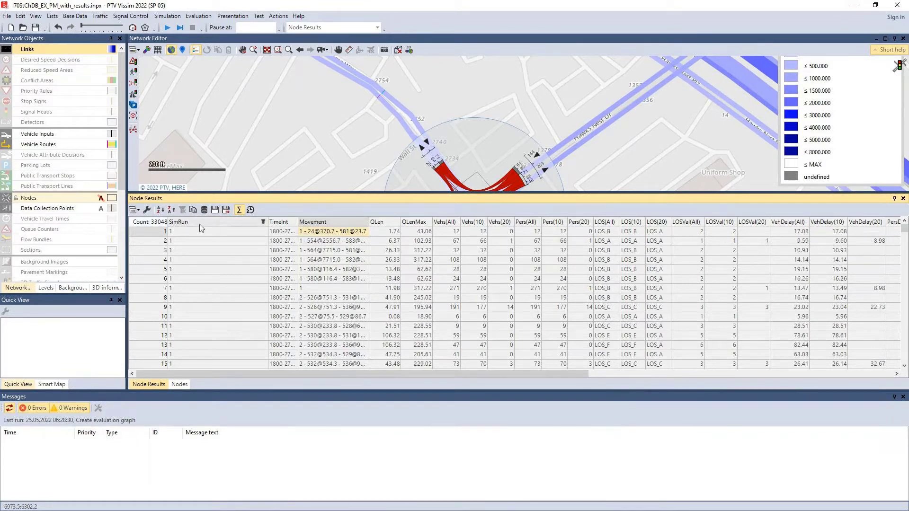
- Filter the node results to simulation run equal to Average and time interval equal to 5400-6300
{"action": "left_click", "coordinate": [263, 222]}
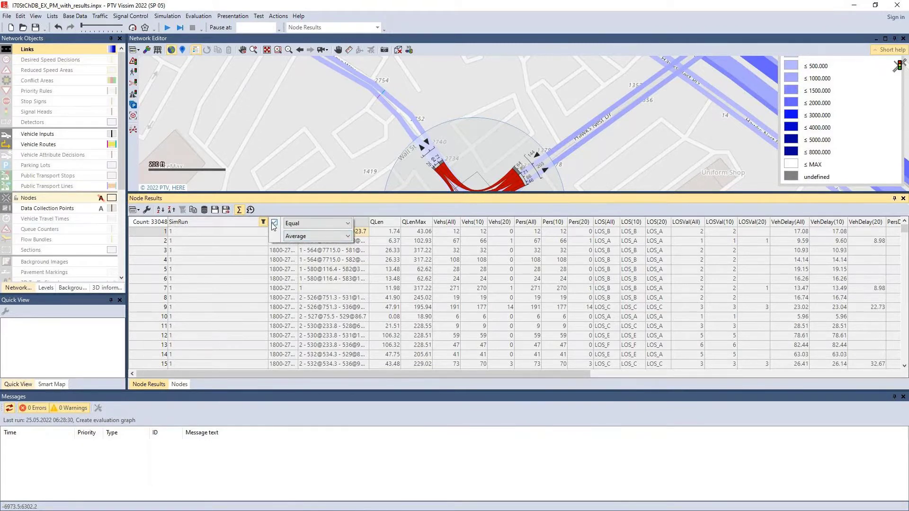
{"action": "left_click", "coordinate": [274, 225]}
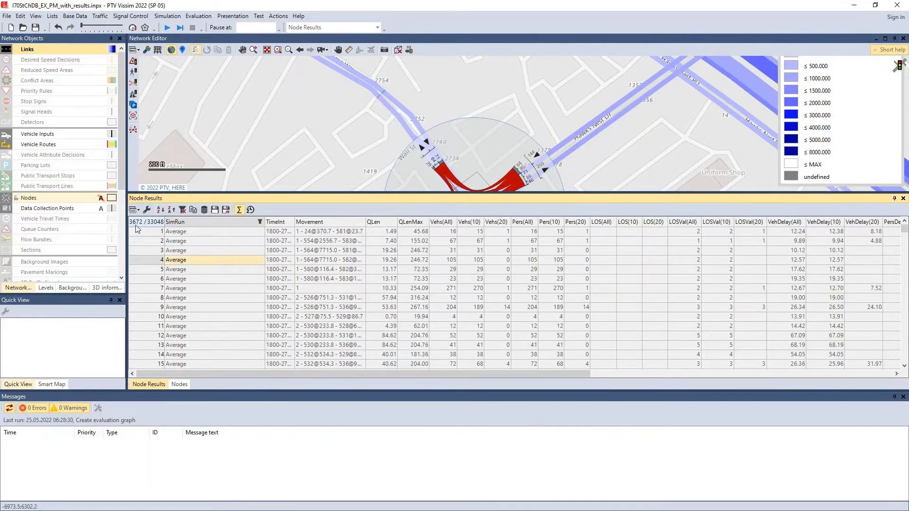
{"action": "left_click", "coordinate": [290, 222]}
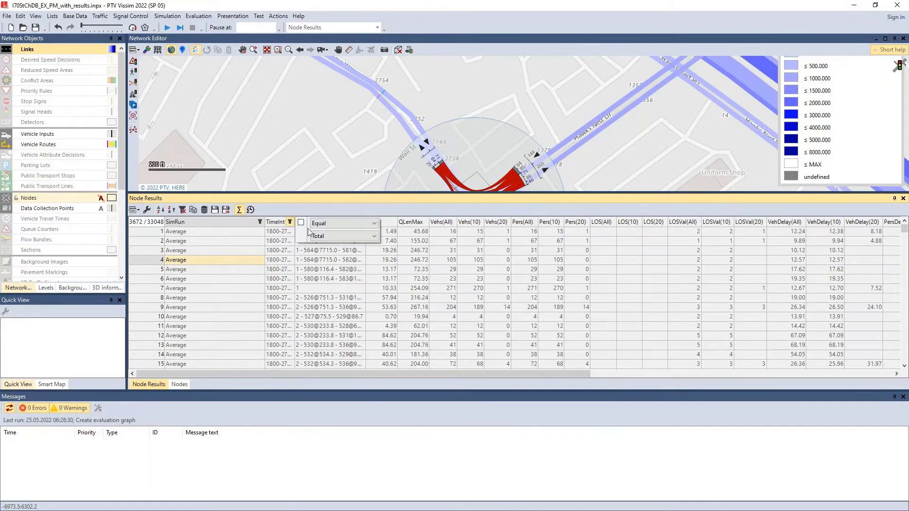
{"action": "left_click", "coordinate": [365, 236]}
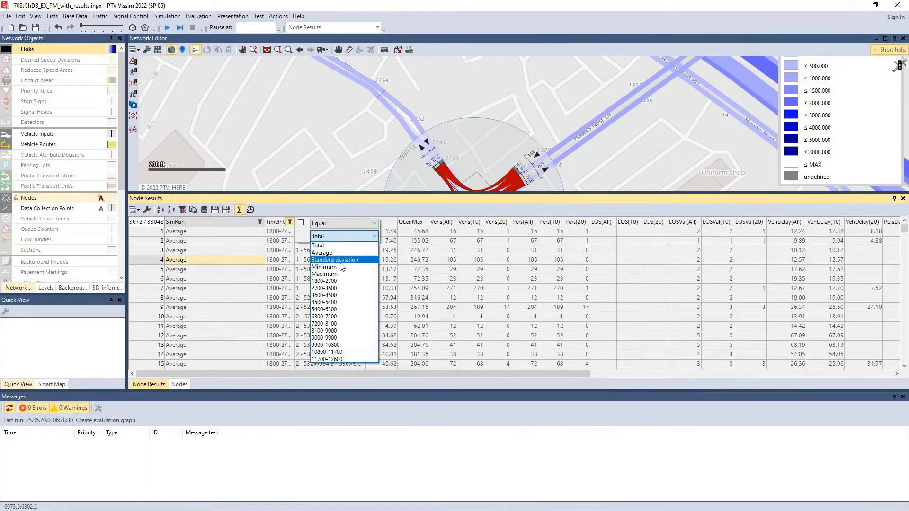
{"action": "left_click", "coordinate": [342, 310]}
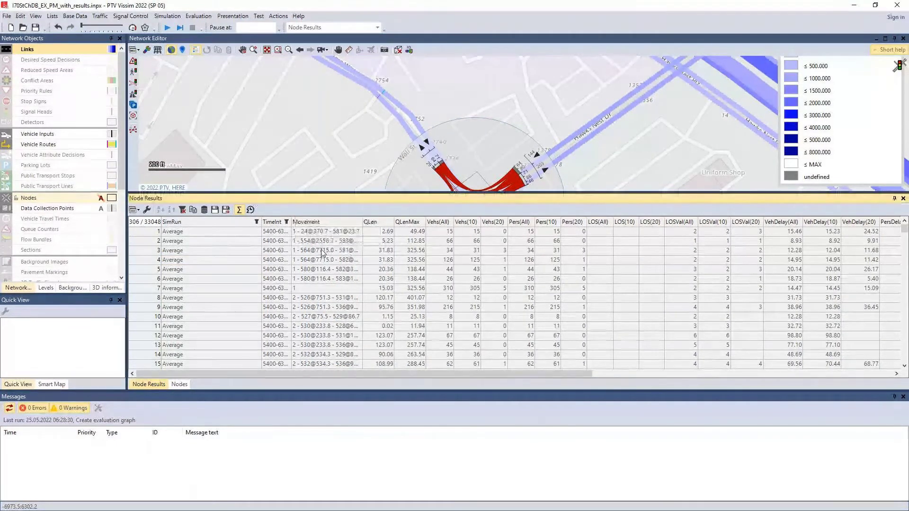
- Examine the queue length, vehicle and delay values per movement in the filtered node results
{"action": "scroll", "coordinate": [322, 252], "scroll_direction": "down", "scroll_amount": 11}
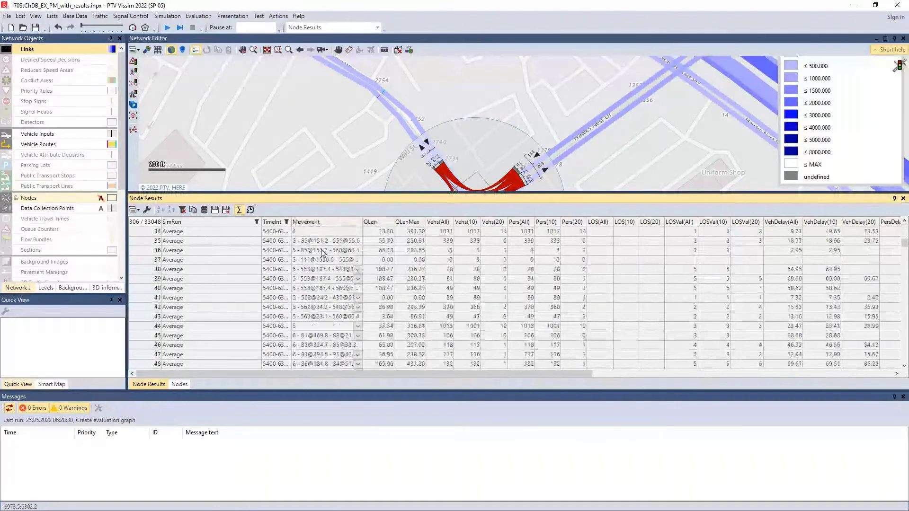
{"action": "scroll", "coordinate": [322, 252], "scroll_direction": "up", "scroll_amount": 11}
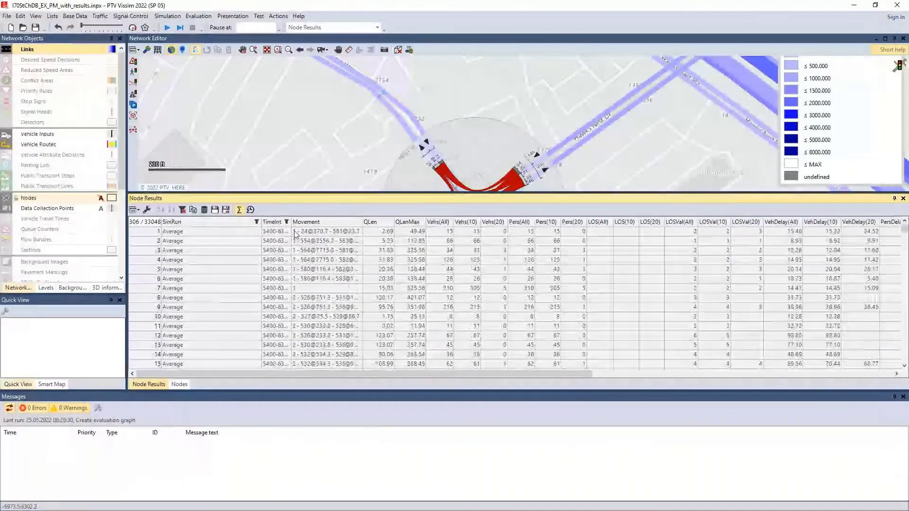
{"action": "scroll", "coordinate": [296, 284], "scroll_direction": "down", "scroll_amount": 4}
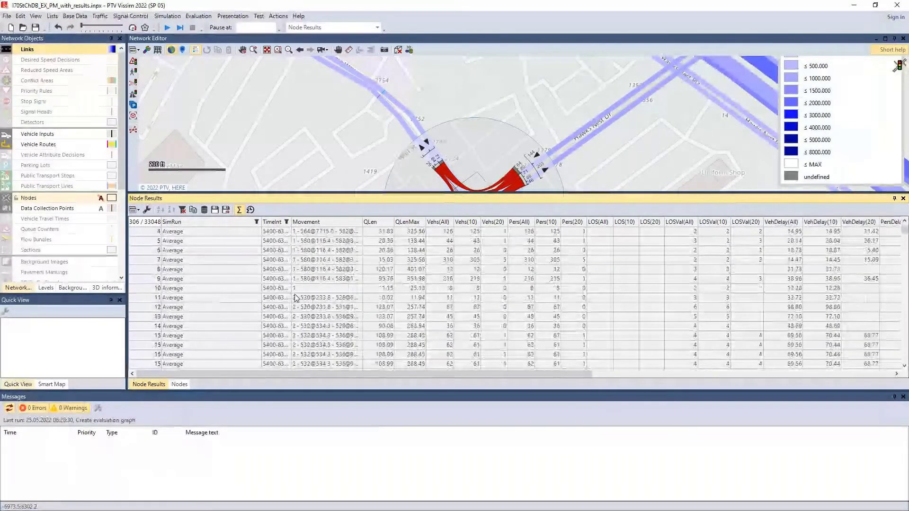
{"action": "scroll", "coordinate": [296, 297], "scroll_direction": "down", "scroll_amount": 3}
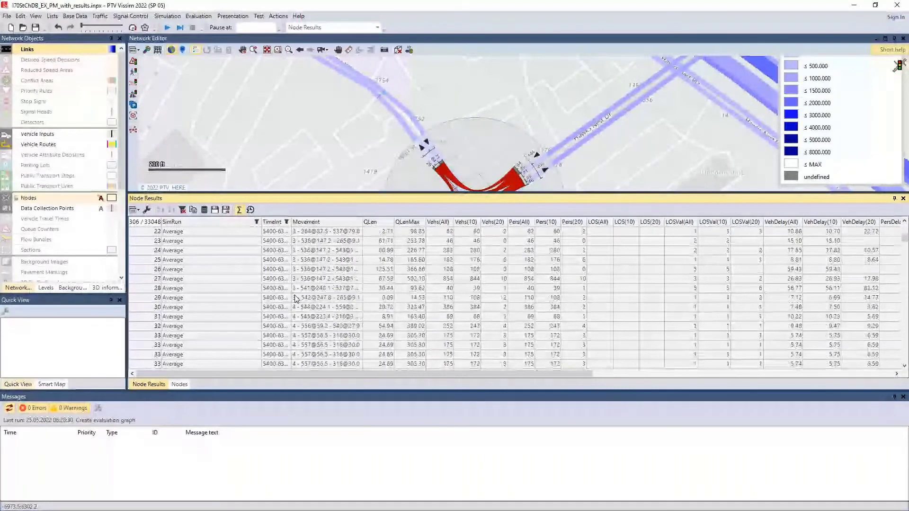
{"action": "scroll", "coordinate": [295, 299], "scroll_direction": "down", "scroll_amount": 14}
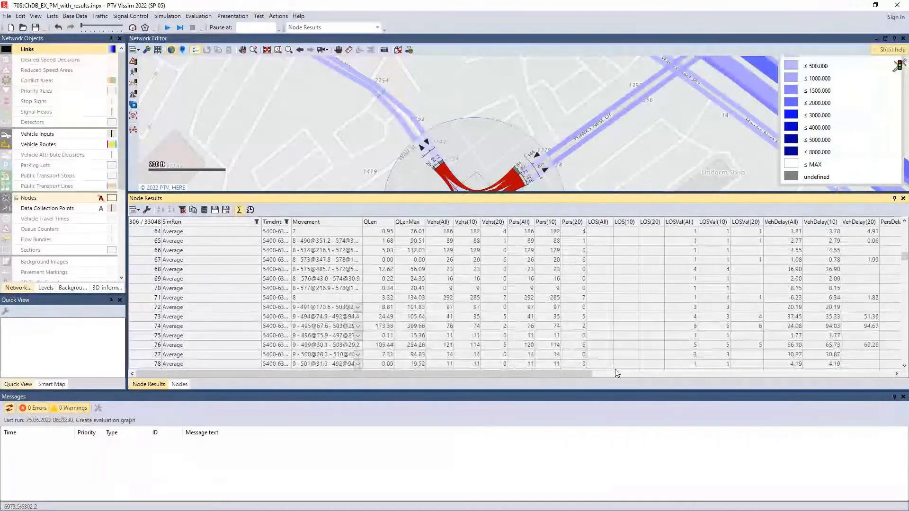
{"action": "left_click_drag", "start_coordinate": [587, 374], "coordinate": [452, 222]}
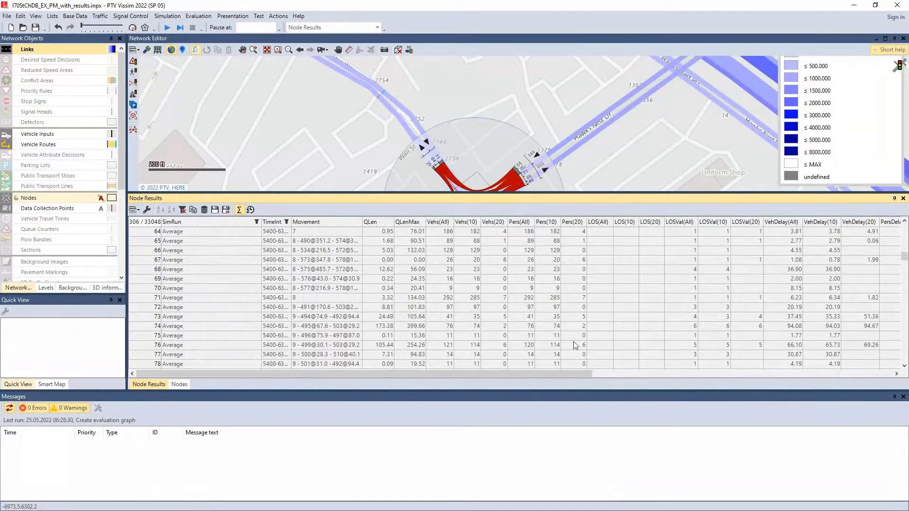
{"action": "scroll", "coordinate": [575, 345], "scroll_direction": "up", "scroll_amount": 20}
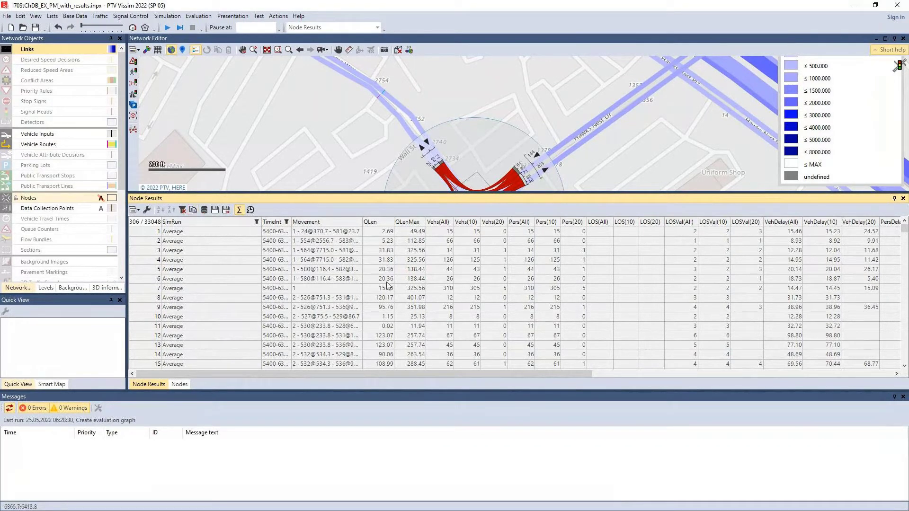
- Filter the node results to movement equal to 1 and remove the time interval filter
{"action": "left_click", "coordinate": [358, 222]}
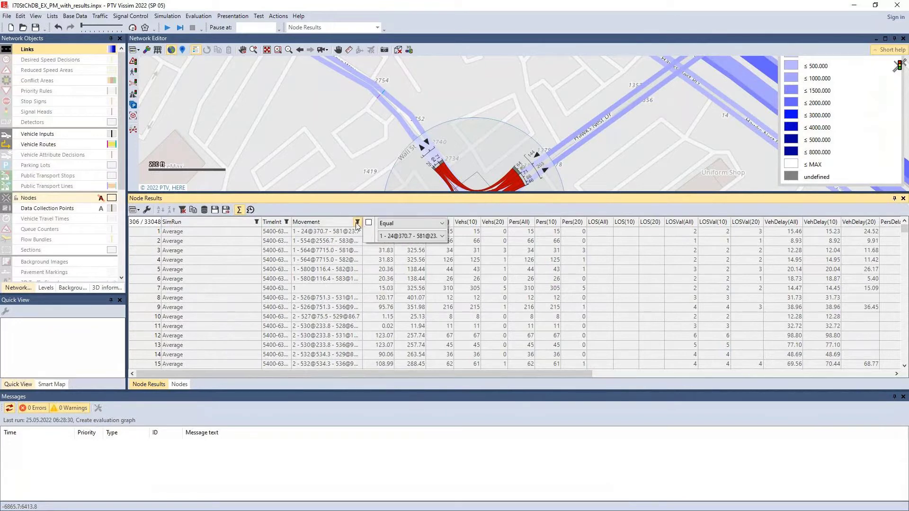
{"action": "left_click", "coordinate": [383, 236]}
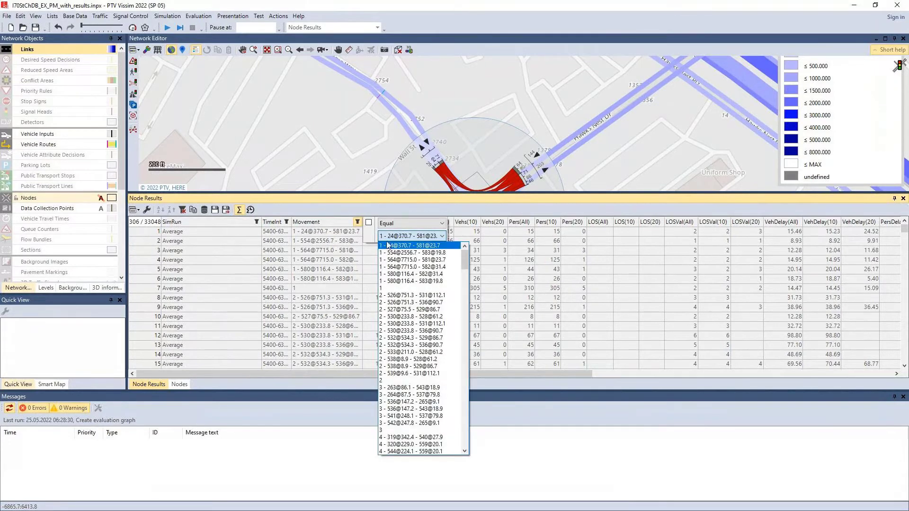
{"action": "left_click", "coordinate": [393, 288]}
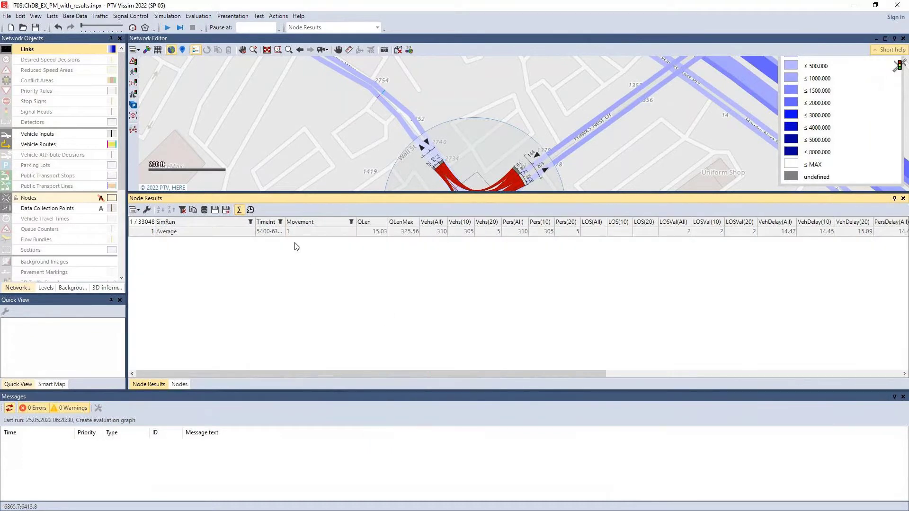
{"action": "left_click", "coordinate": [280, 222]}
{"action": "left_click", "coordinate": [291, 223]}
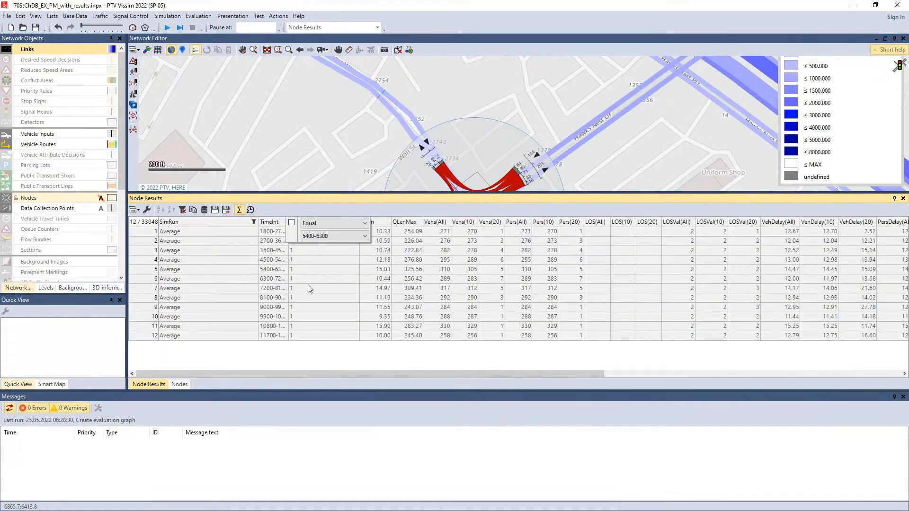
{"action": "left_click", "coordinate": [321, 355]}
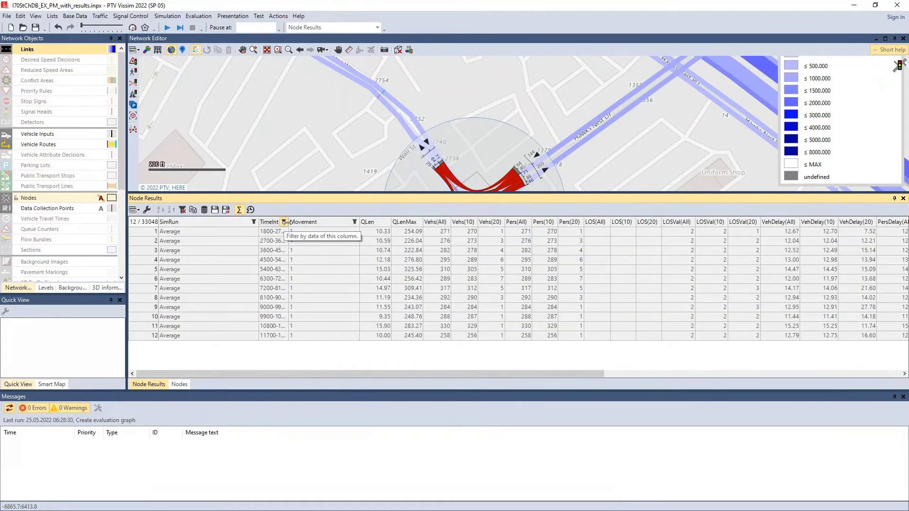
- Chart the Vehs(All) values of movement 1 across all time intervals for the selected attributes and enlarge the chart
{"action": "left_click_drag", "start_coordinate": [286, 222], "coordinate": [294, 334]}
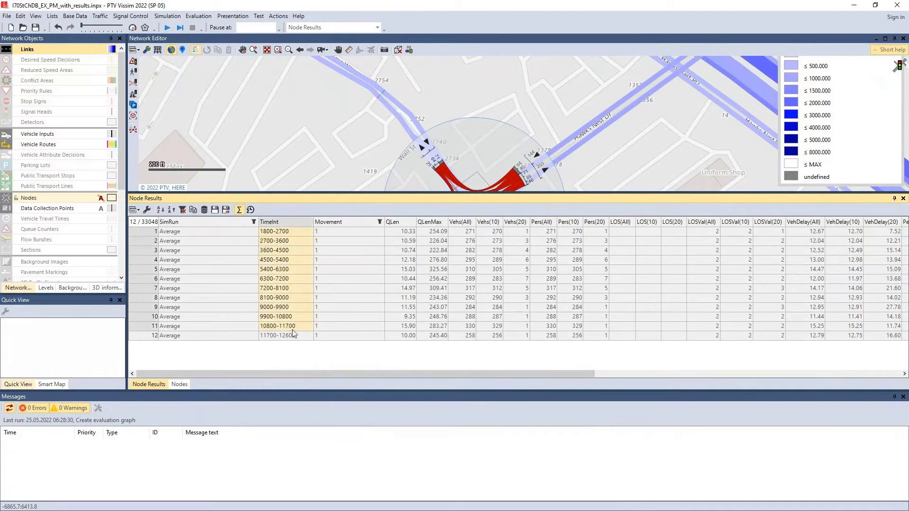
{"action": "left_click_drag", "start_coordinate": [346, 240], "coordinate": [356, 341]}
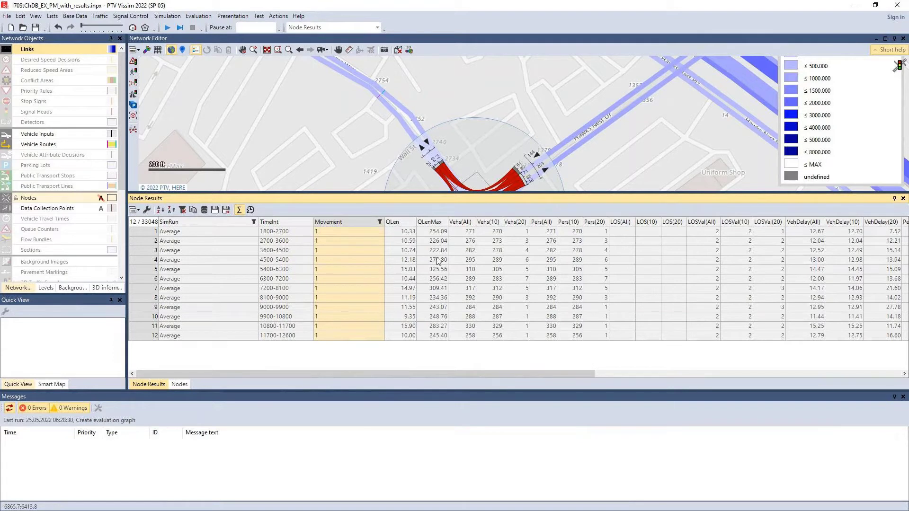
{"action": "left_click_drag", "start_coordinate": [471, 235], "coordinate": [465, 340]}
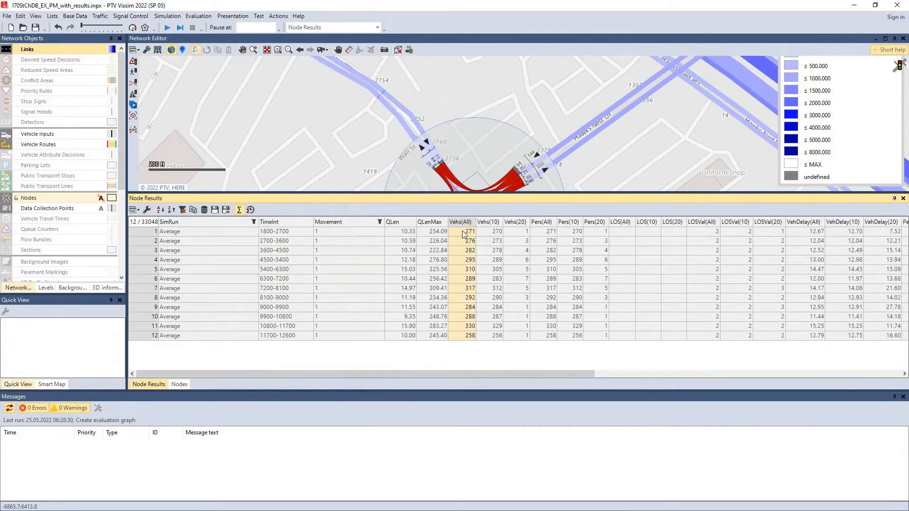
{"action": "left_click_drag", "start_coordinate": [462, 234], "coordinate": [468, 343]}
{"action": "right_click", "coordinate": [459, 231]}
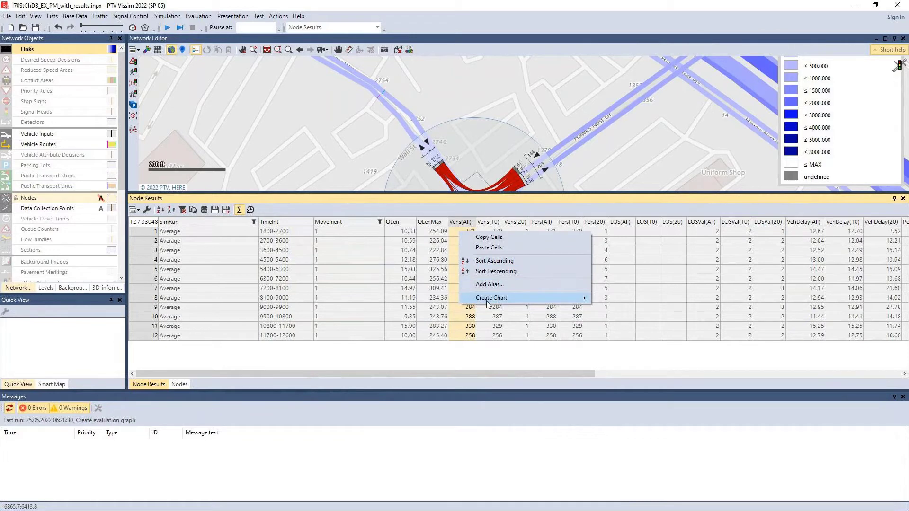
{"action": "mouse_move", "coordinate": [486, 300]}
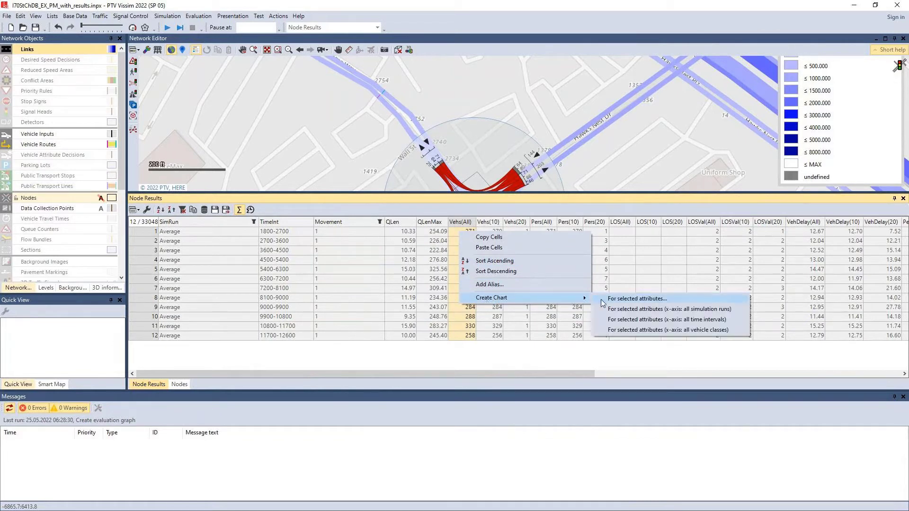
{"action": "left_click", "coordinate": [617, 301]}
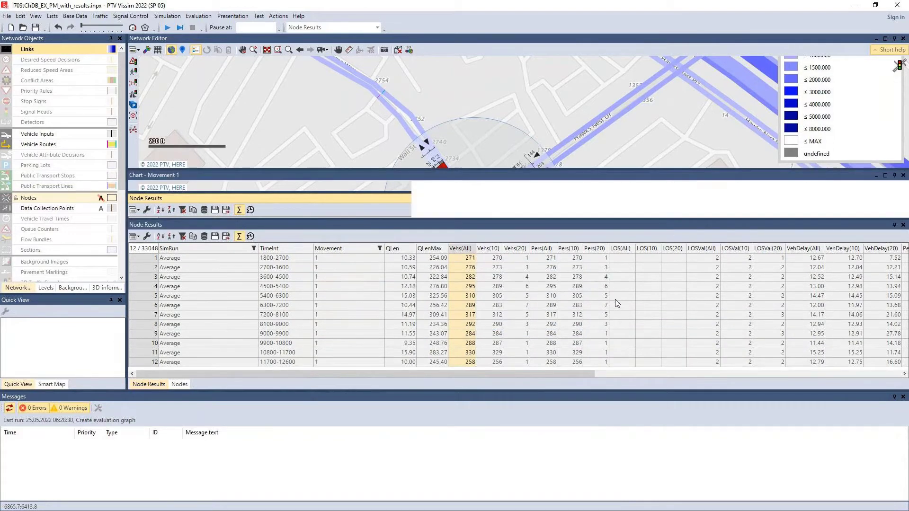
{"action": "left_click_drag", "start_coordinate": [535, 170], "coordinate": [531, 92]}
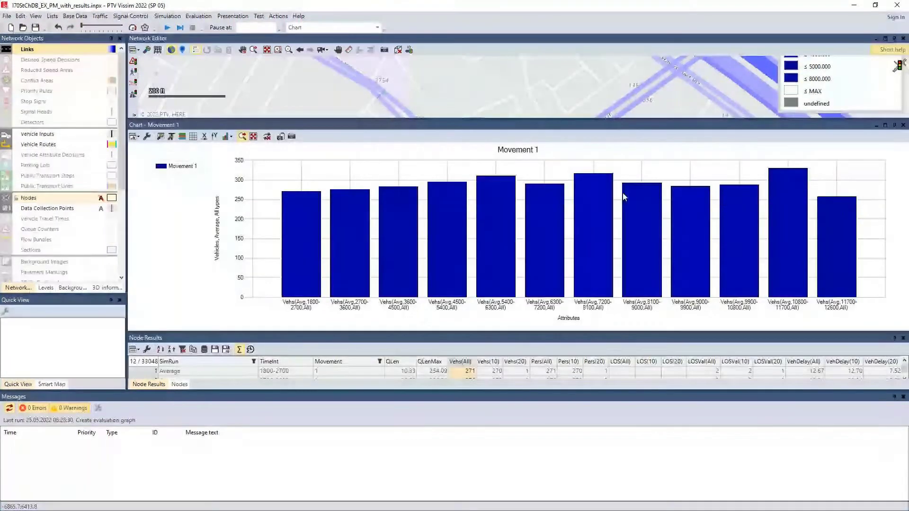
{"action": "mouse_move", "coordinate": [845, 226]}
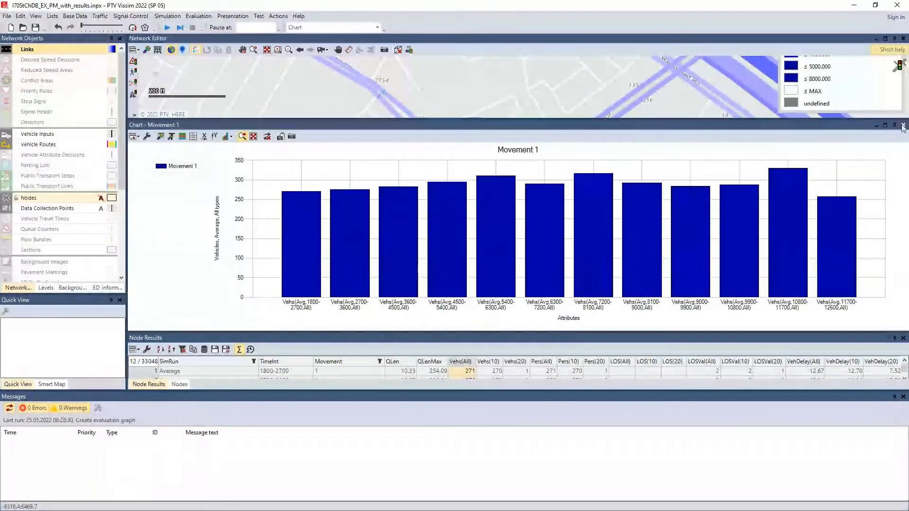
- Replace the chart with one of Vehs(All), Vehs(10) and Vehs(20) for movement 1 across all time intervals, review it enlarged and close it
{"action": "left_click_drag", "start_coordinate": [805, 119], "coordinate": [788, 194]}
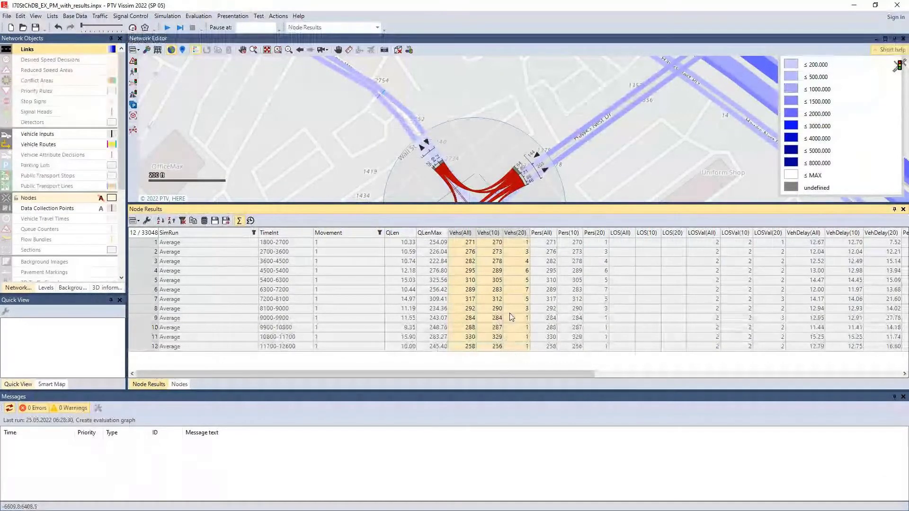
{"action": "right_click", "coordinate": [480, 275]}
{"action": "mouse_move", "coordinate": [525, 326]}
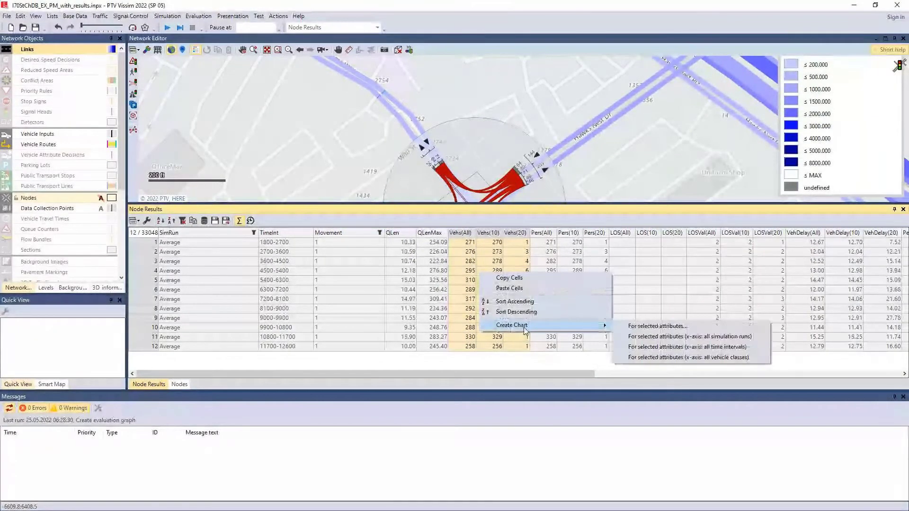
{"action": "left_click", "coordinate": [658, 326]}
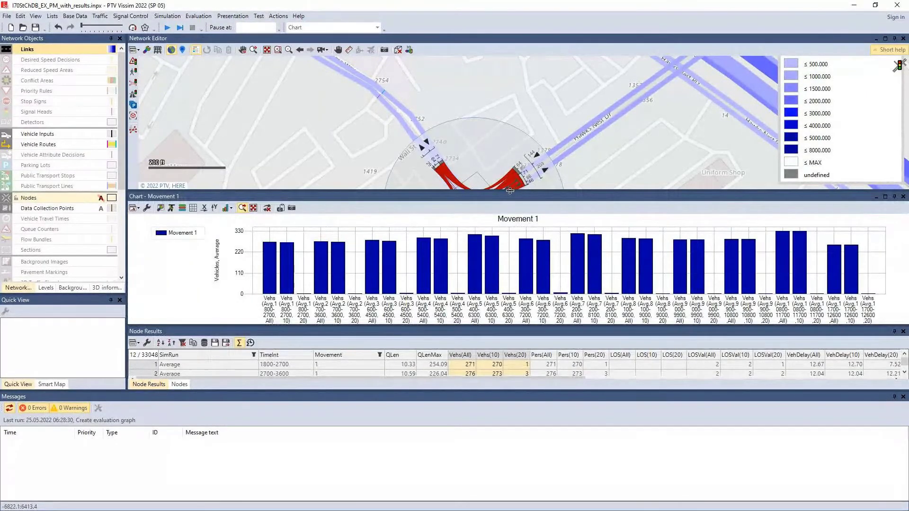
{"action": "left_click_drag", "start_coordinate": [511, 193], "coordinate": [510, 116]}
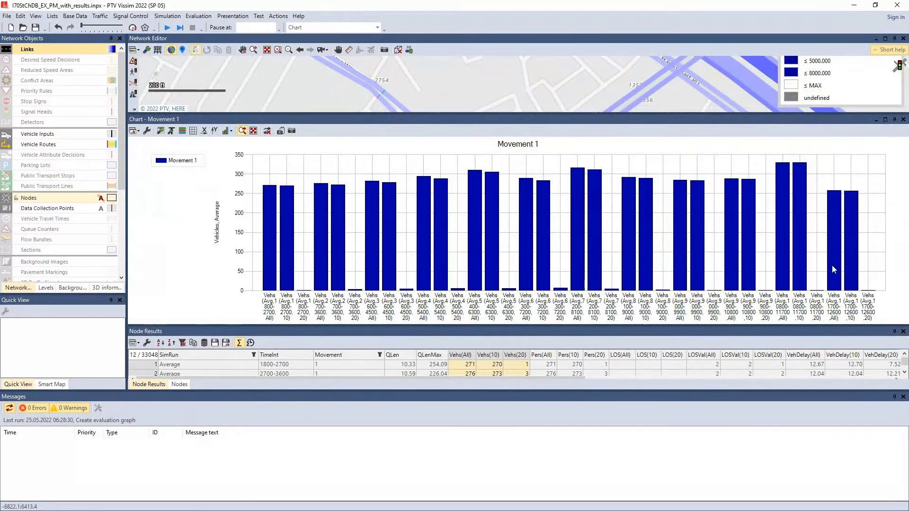
{"action": "left_click", "coordinate": [903, 120]}
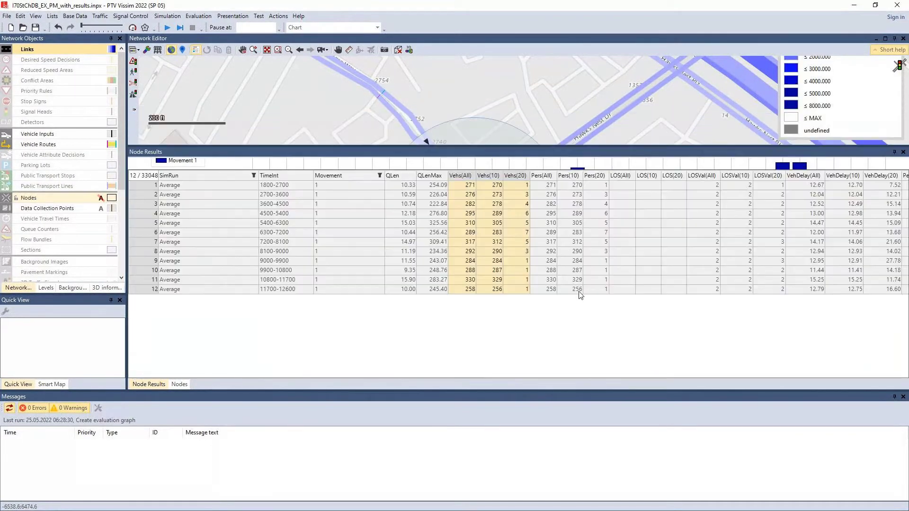
- Deactivate the movement filter in the node results so that all movements are listed
{"action": "left_click", "coordinate": [379, 175]}
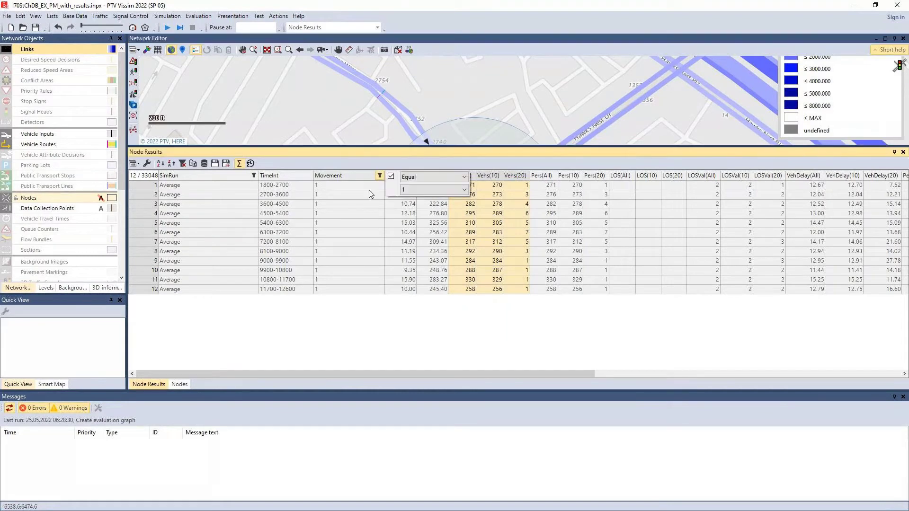
{"action": "left_click", "coordinate": [391, 176]}
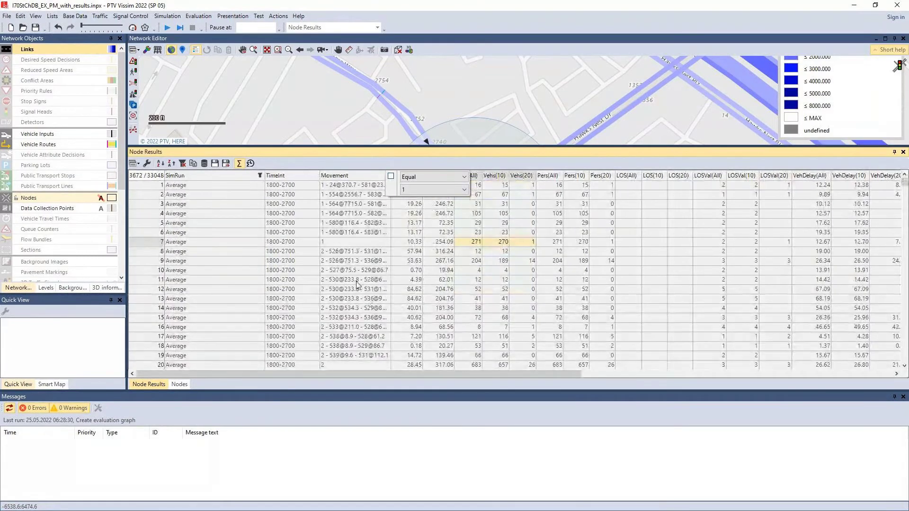
{"action": "left_click", "coordinate": [355, 157]}
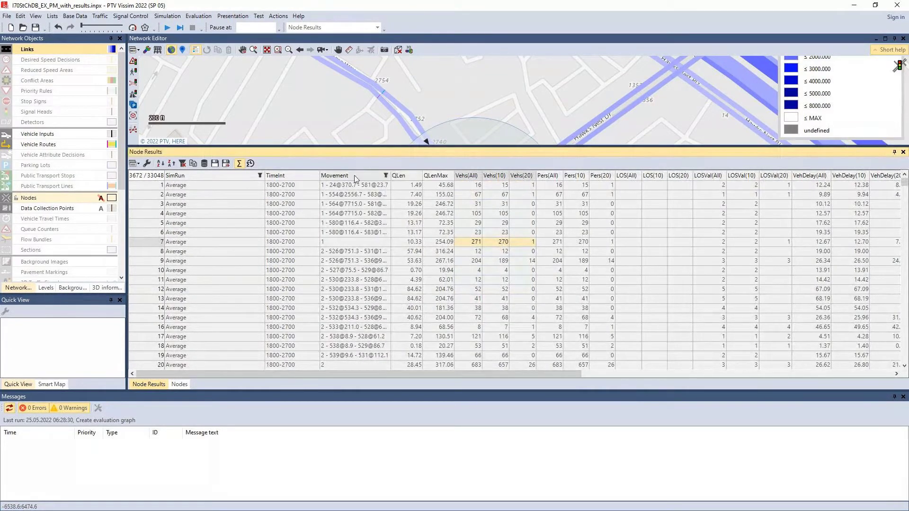
- Filter the node results with a Contains condition on movement covering all six turning movements of node 1 and the node 1 total
{"action": "left_click", "coordinate": [386, 176]}
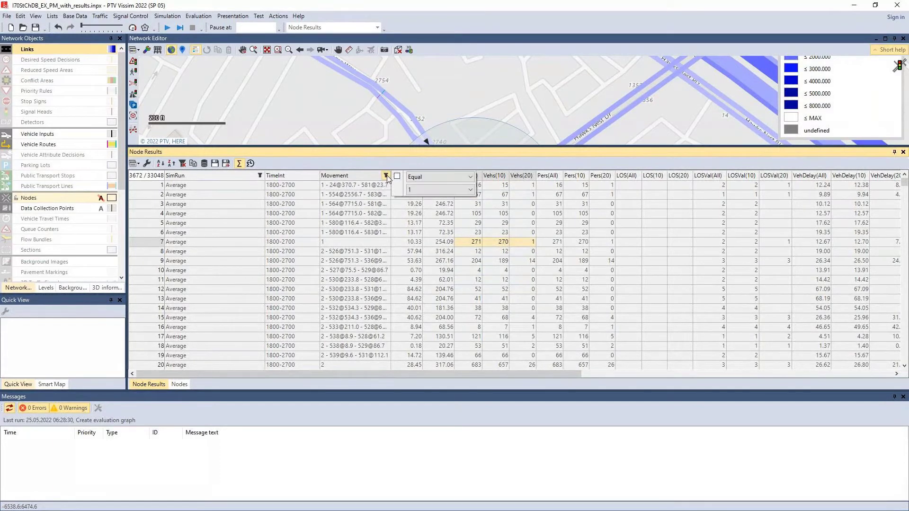
{"action": "left_click", "coordinate": [423, 178]}
{"action": "left_click", "coordinate": [429, 192]}
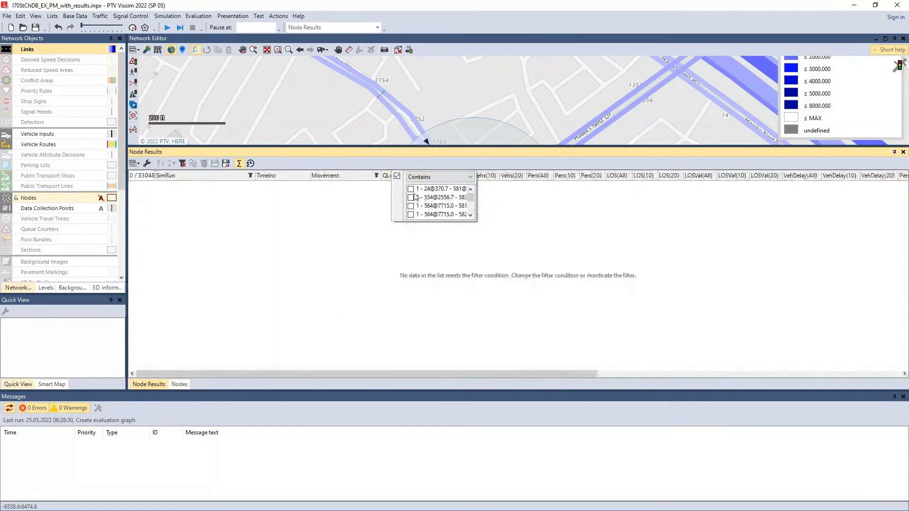
{"action": "left_click", "coordinate": [410, 189]}
{"action": "left_click", "coordinate": [411, 197]}
{"action": "left_click", "coordinate": [410, 206]}
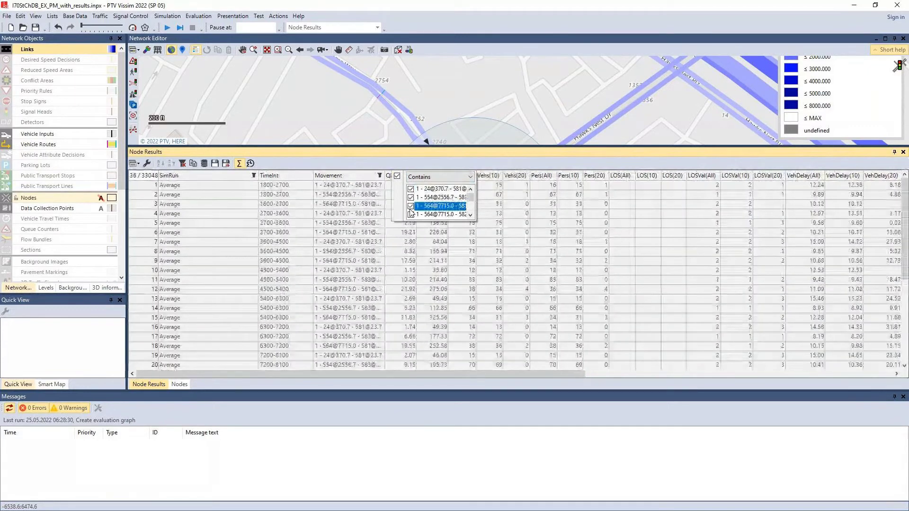
{"action": "left_click", "coordinate": [410, 214]}
{"action": "scroll", "coordinate": [411, 208], "scroll_direction": "down", "scroll_amount": 2}
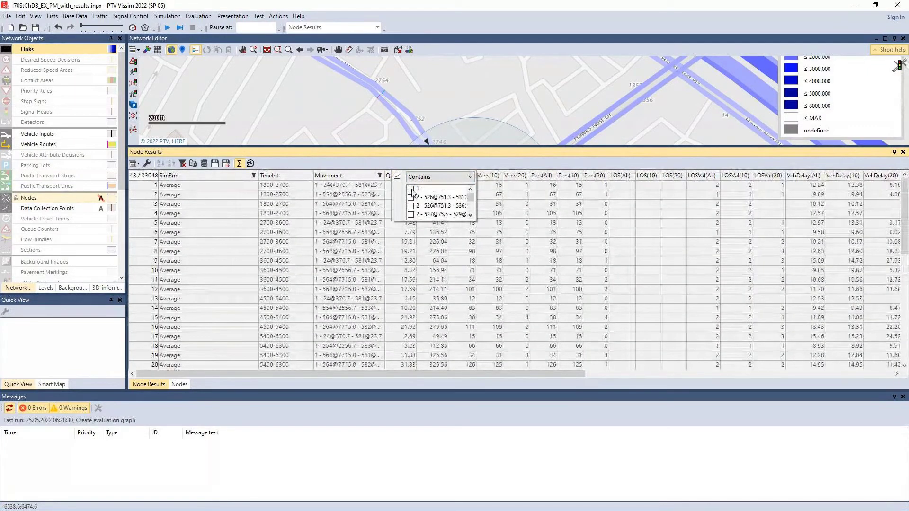
{"action": "left_click", "coordinate": [411, 189]}
{"action": "scroll", "coordinate": [411, 199], "scroll_direction": "up", "scroll_amount": 3}
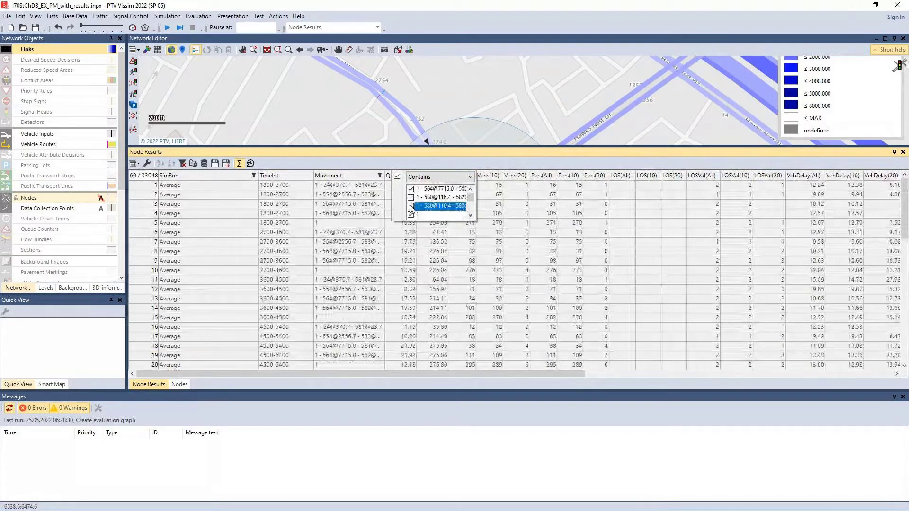
{"action": "left_click", "coordinate": [410, 206]}
{"action": "left_click", "coordinate": [410, 197]}
{"action": "left_click", "coordinate": [385, 154]}
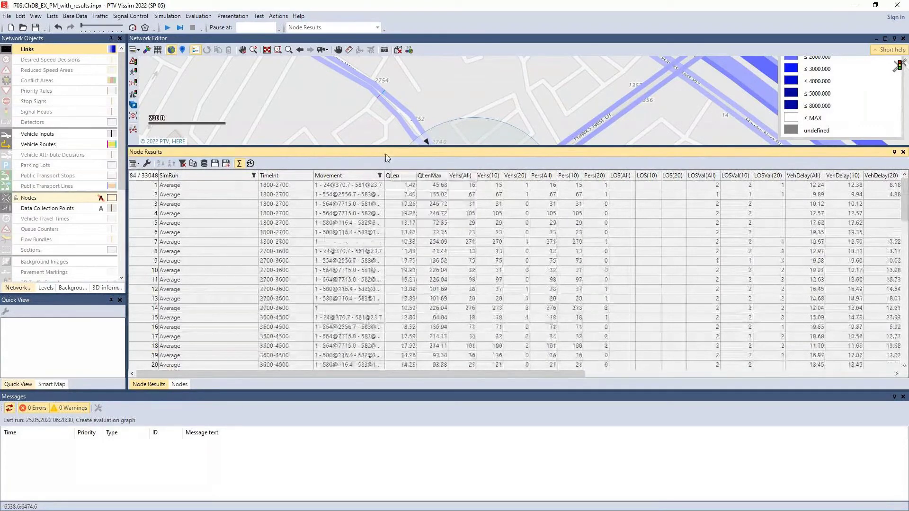
- Chart the Vehs(All) values of all filtered node 1 movements for the selected attributes and enlarge the chart
{"action": "left_click_drag", "start_coordinate": [462, 185], "coordinate": [464, 403]}
{"action": "scroll", "coordinate": [458, 284], "scroll_direction": "up", "scroll_amount": 5}
{"action": "scroll", "coordinate": [458, 276], "scroll_direction": "up", "scroll_amount": 15}
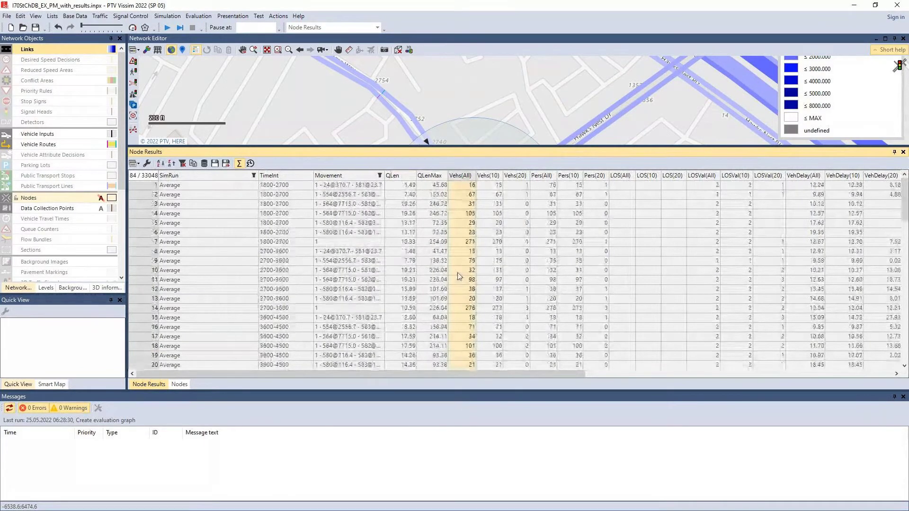
{"action": "right_click", "coordinate": [463, 211]}
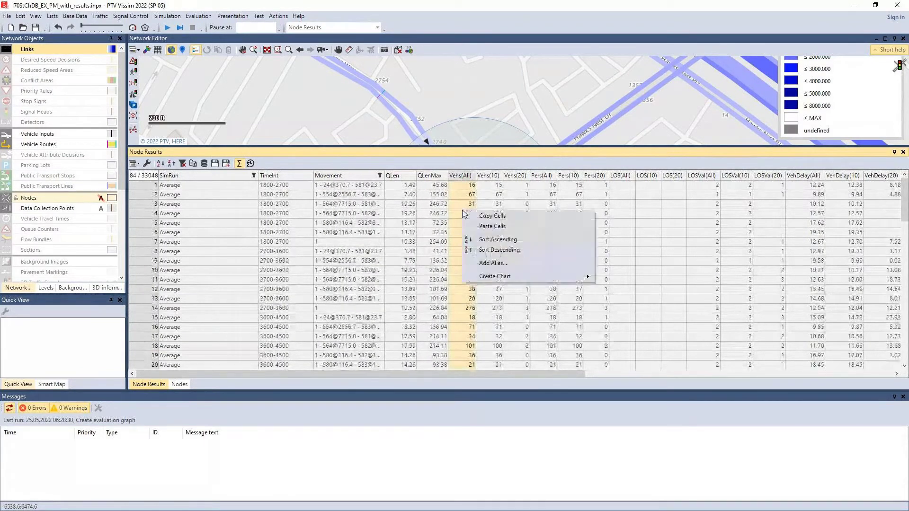
{"action": "mouse_move", "coordinate": [582, 276]}
{"action": "left_click", "coordinate": [614, 279]}
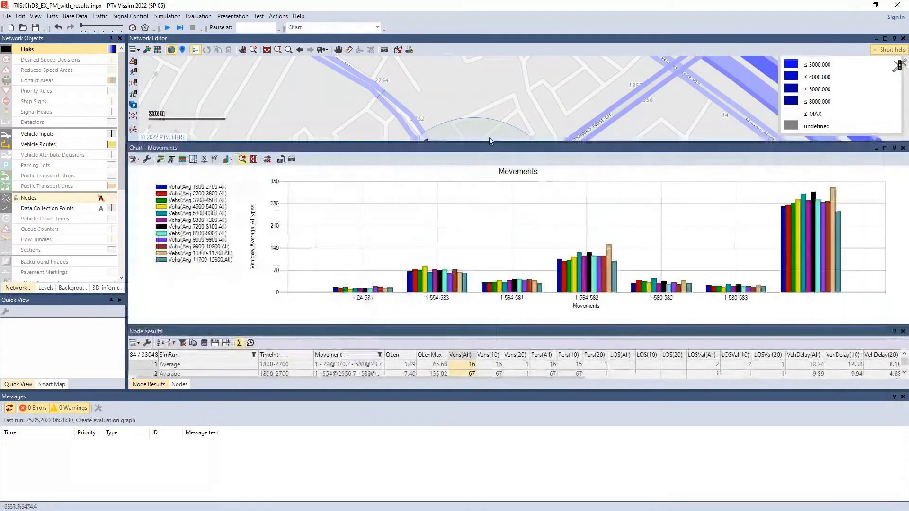
{"action": "left_click_drag", "start_coordinate": [493, 142], "coordinate": [491, 100]}
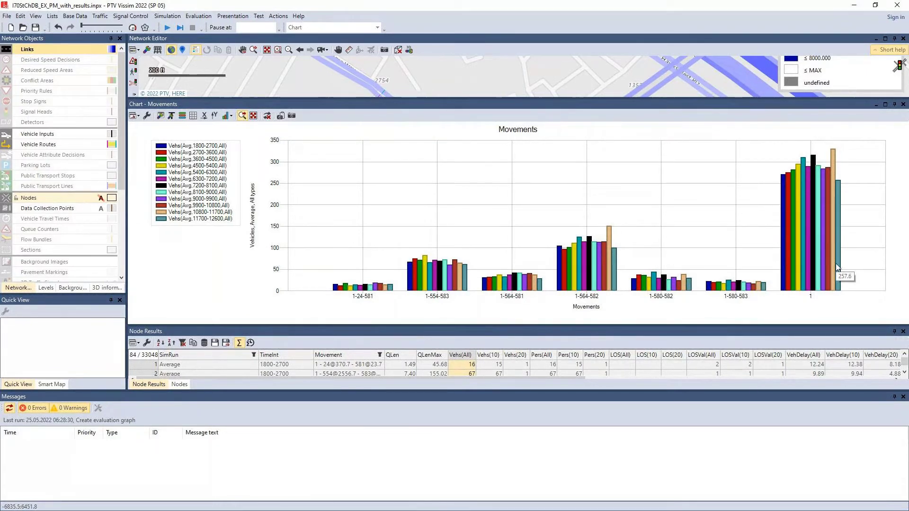
- Close the movements chart, the node results and the nodes list to give the network view its full space
{"action": "left_click", "coordinate": [903, 105]}
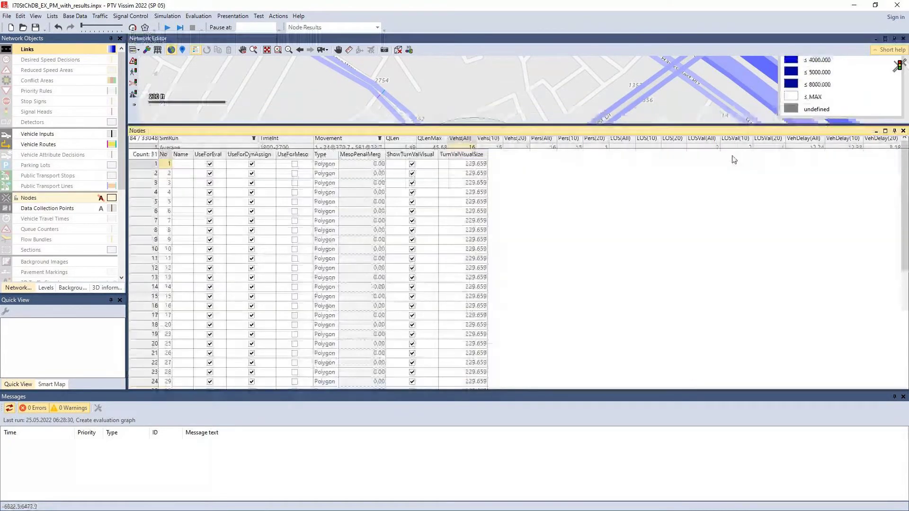
{"action": "left_click", "coordinate": [904, 114]}
{"action": "left_click_drag", "start_coordinate": [542, 124], "coordinate": [542, 315]}
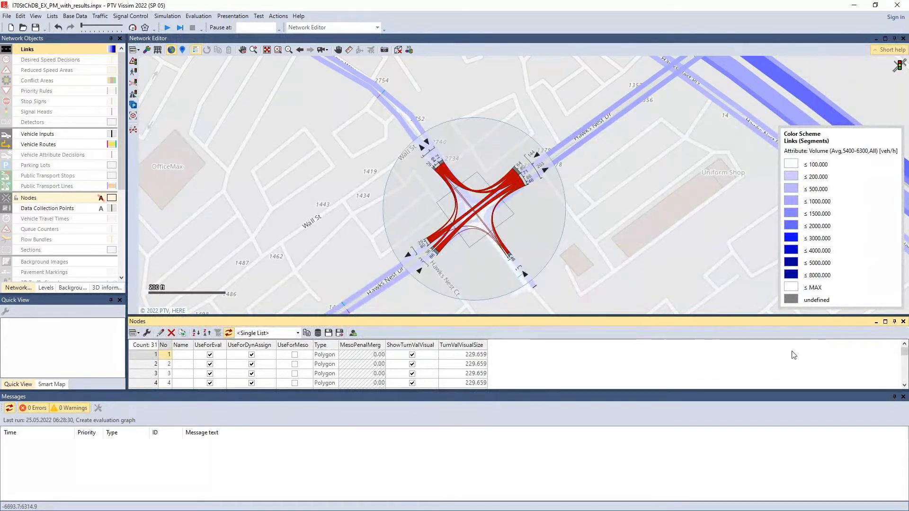
{"action": "left_click", "coordinate": [902, 324]}
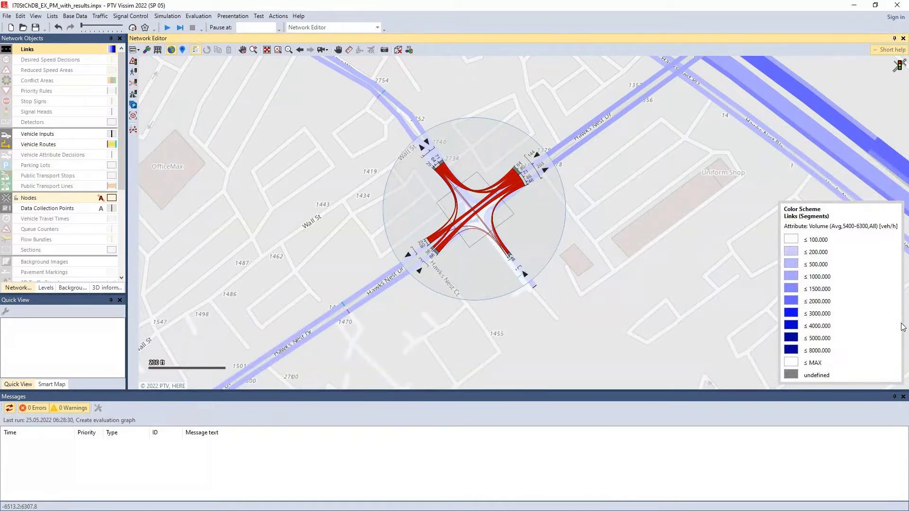
- Locate the data collection points across the freeway near the Hawks Nest Dr crossing and inspect them in the network
{"action": "left_click_drag", "start_coordinate": [713, 254], "coordinate": [445, 345]}
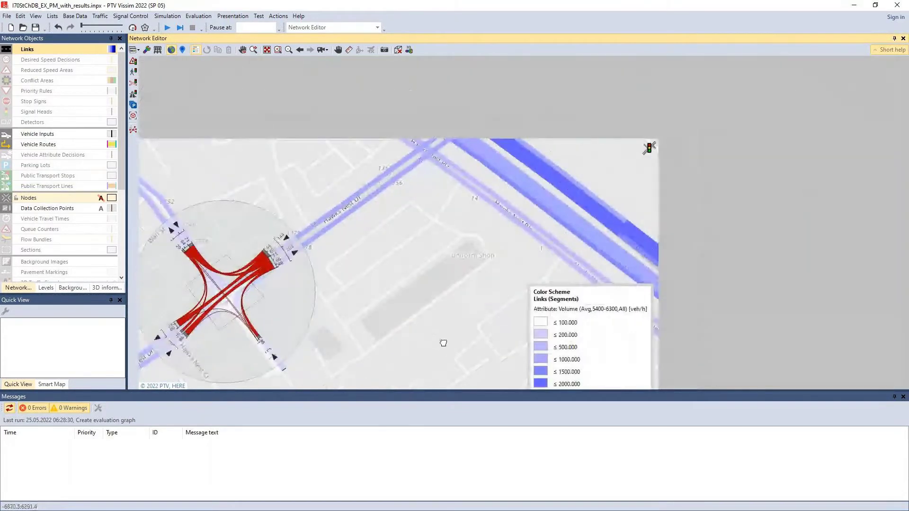
{"action": "scroll", "coordinate": [445, 345], "scroll_direction": "down", "scroll_amount": 5}
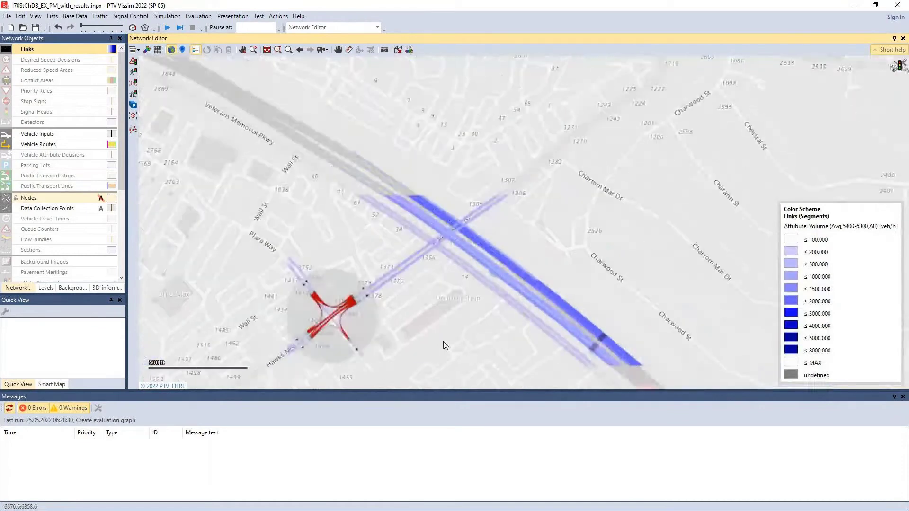
{"action": "left_click", "coordinate": [135, 50]}
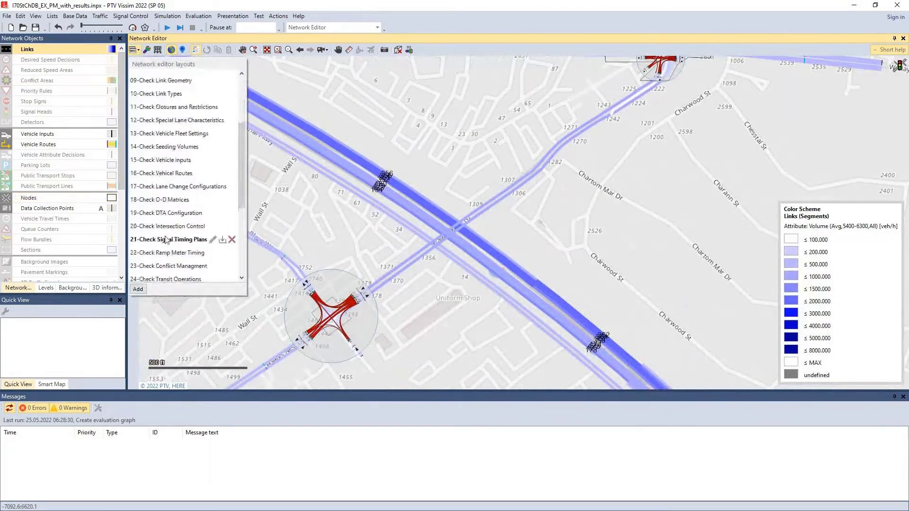
{"action": "left_click", "coordinate": [352, 243]}
{"action": "left_click_drag", "start_coordinate": [352, 225], "coordinate": [397, 248]}
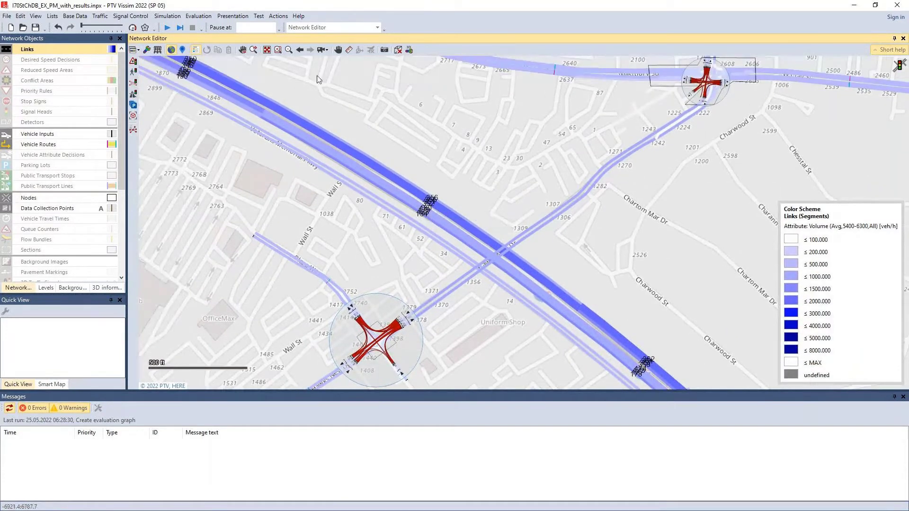
{"action": "left_click", "coordinate": [445, 214]}
{"action": "scroll", "coordinate": [442, 211], "scroll_direction": "up", "scroll_amount": 5}
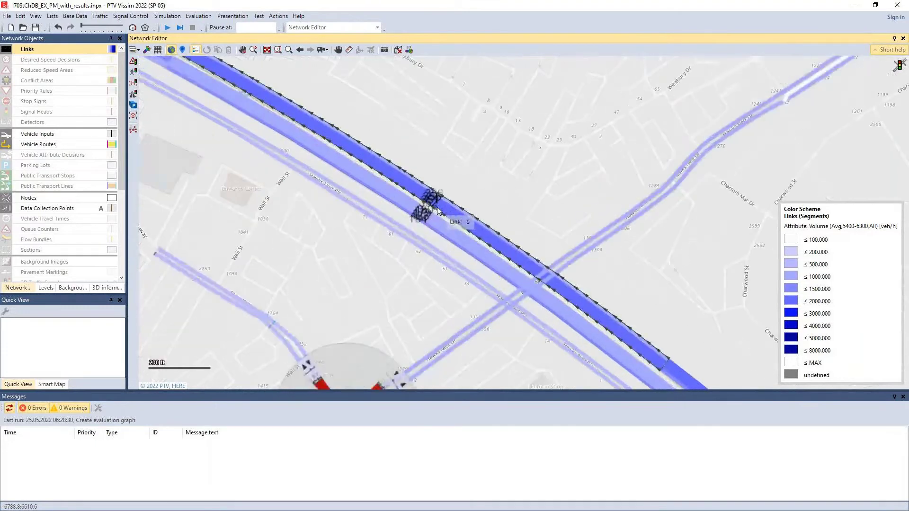
{"action": "scroll", "coordinate": [436, 201], "scroll_direction": "up", "scroll_amount": 2}
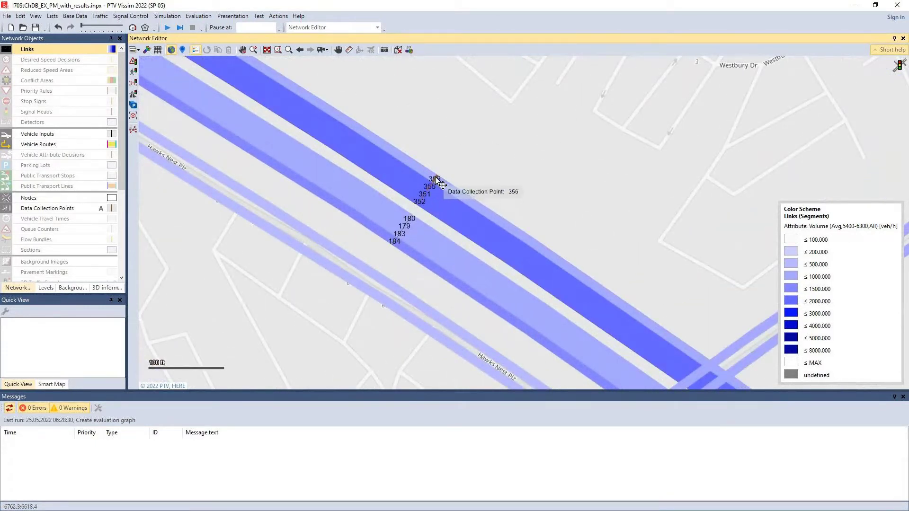
- Open the data collection measurements list and find the measurement that groups points 351, 352, 355 and 356
{"action": "left_click", "coordinate": [195, 17]}
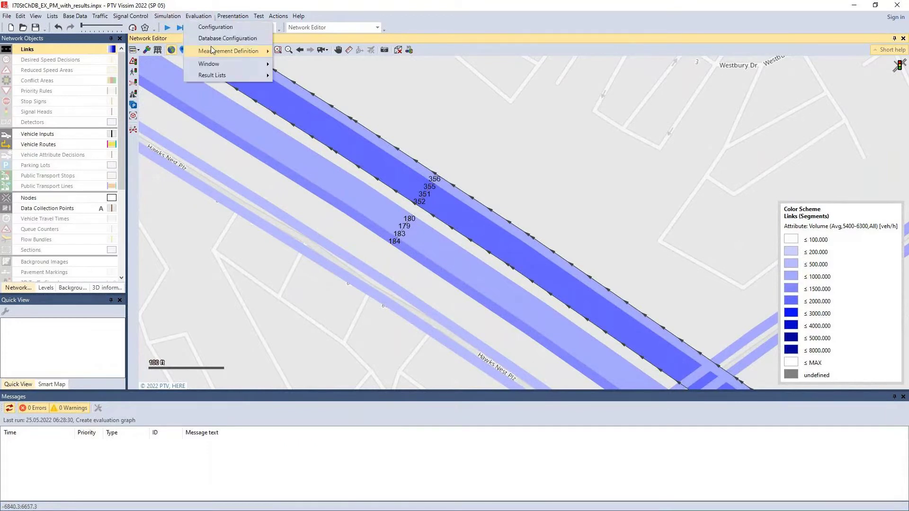
{"action": "mouse_move", "coordinate": [213, 51]}
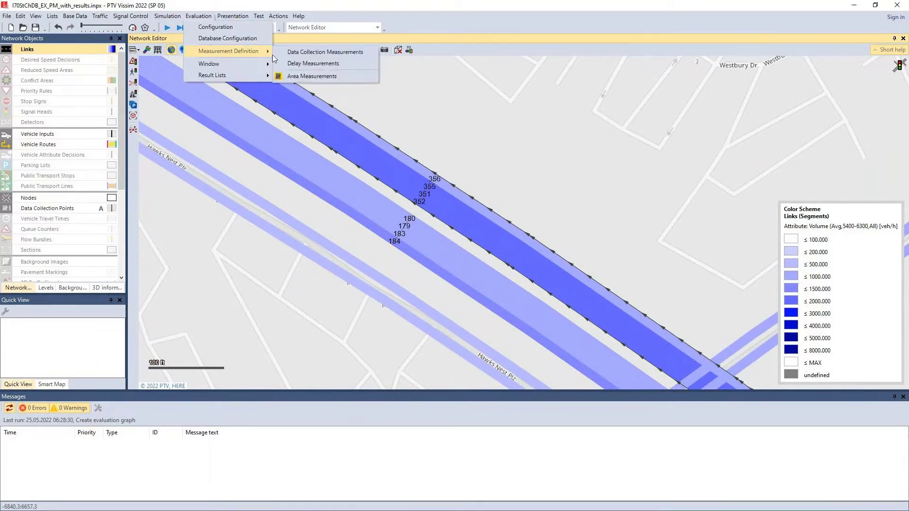
{"action": "left_click", "coordinate": [349, 55]}
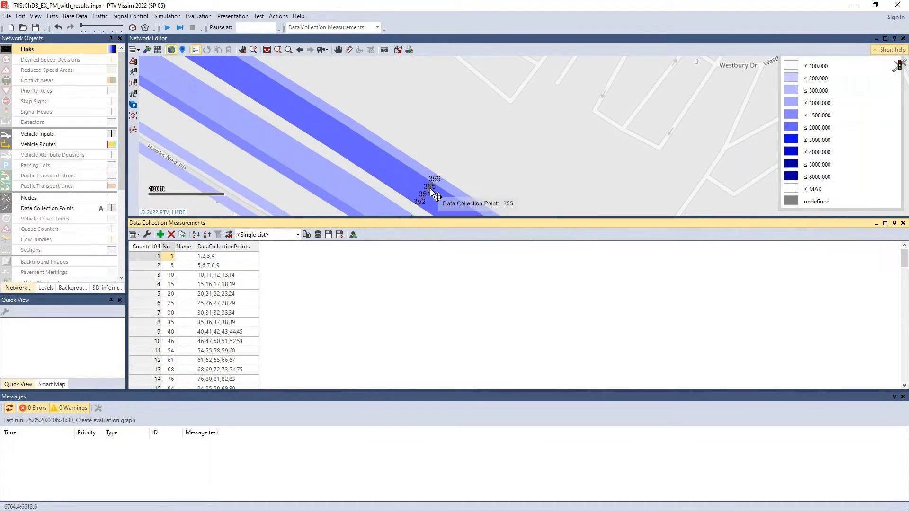
{"action": "scroll", "coordinate": [239, 336], "scroll_direction": "down", "scroll_amount": 12}
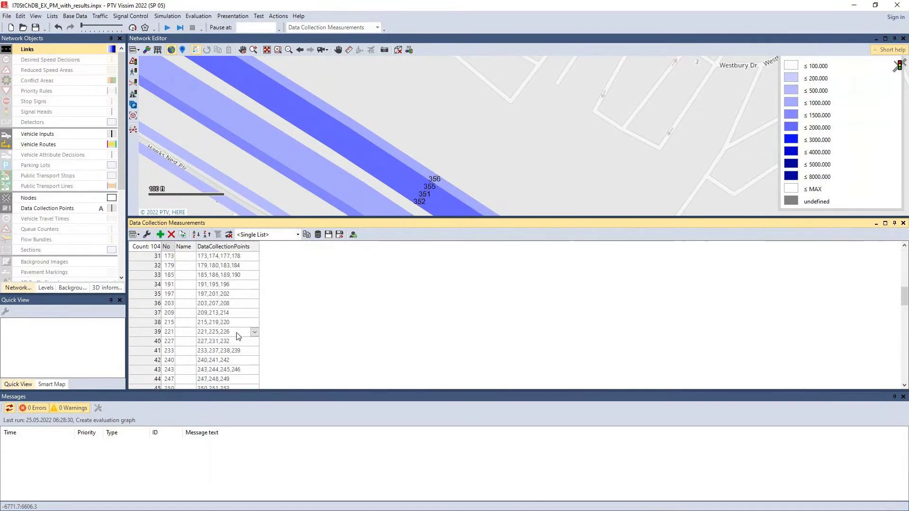
{"action": "scroll", "coordinate": [239, 336], "scroll_direction": "down", "scroll_amount": 8}
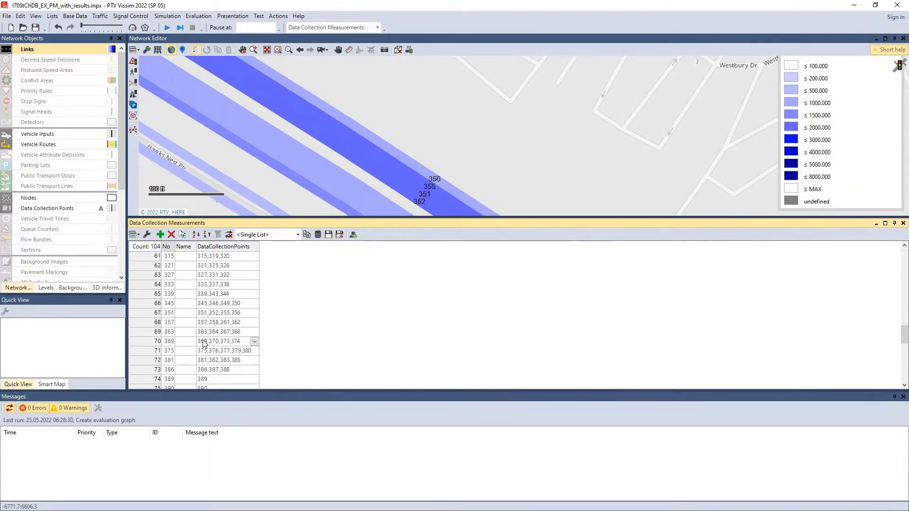
{"action": "left_click", "coordinate": [167, 313]}
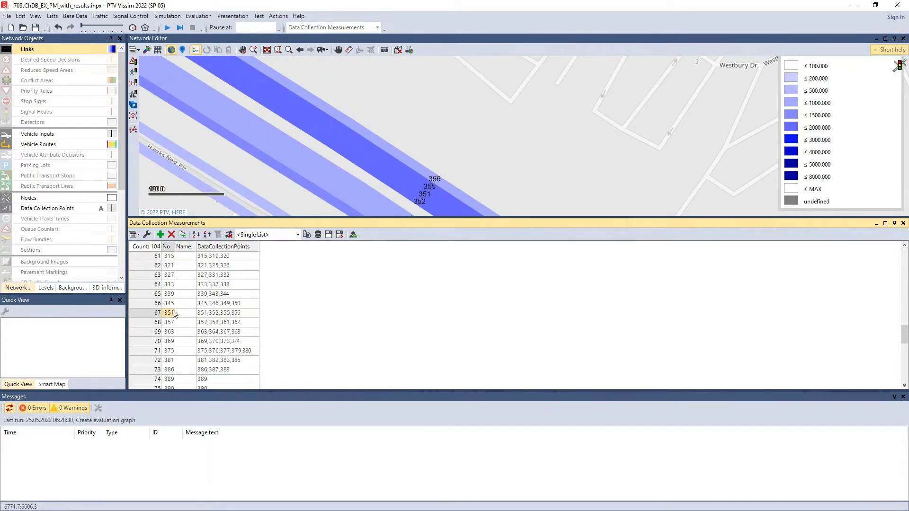
{"action": "left_click_drag", "start_coordinate": [171, 315], "coordinate": [268, 170]}
- Open the data collection results and filter them to data collection measurement equal to 351
{"action": "left_click", "coordinate": [199, 15]}
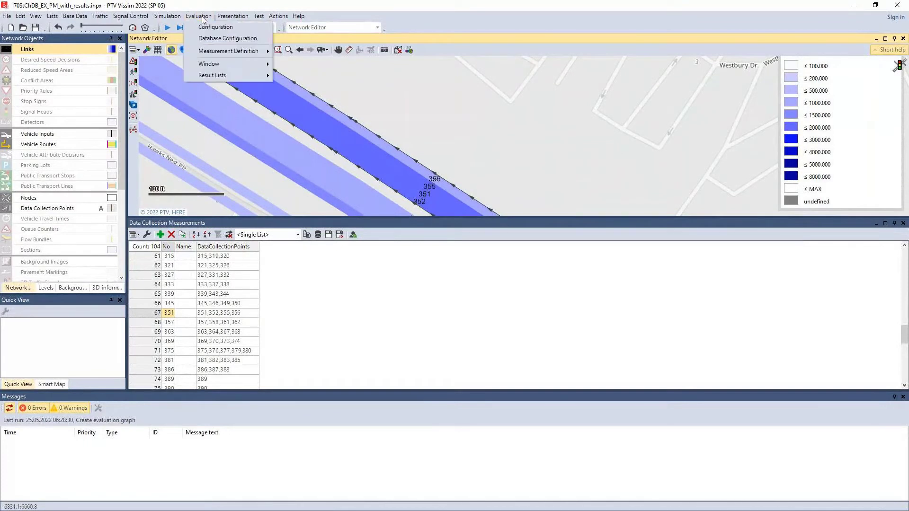
{"action": "mouse_move", "coordinate": [221, 75]}
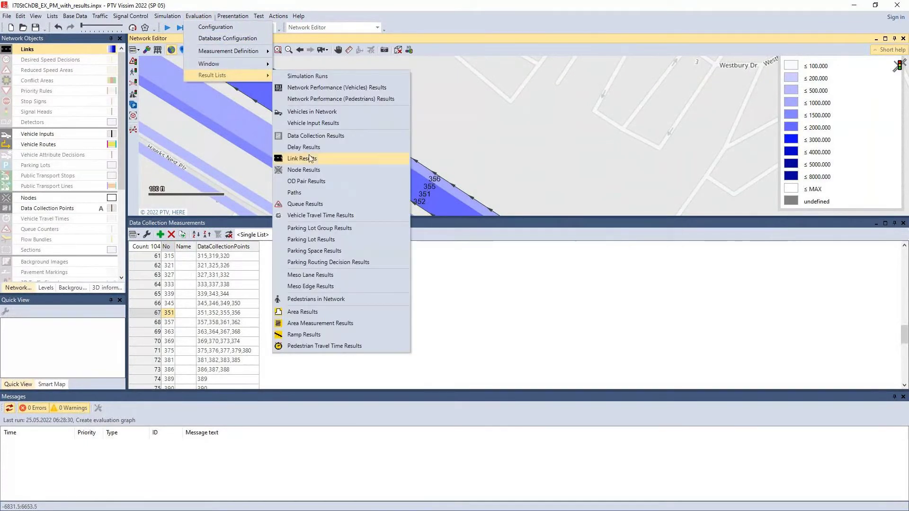
{"action": "left_click", "coordinate": [309, 136]}
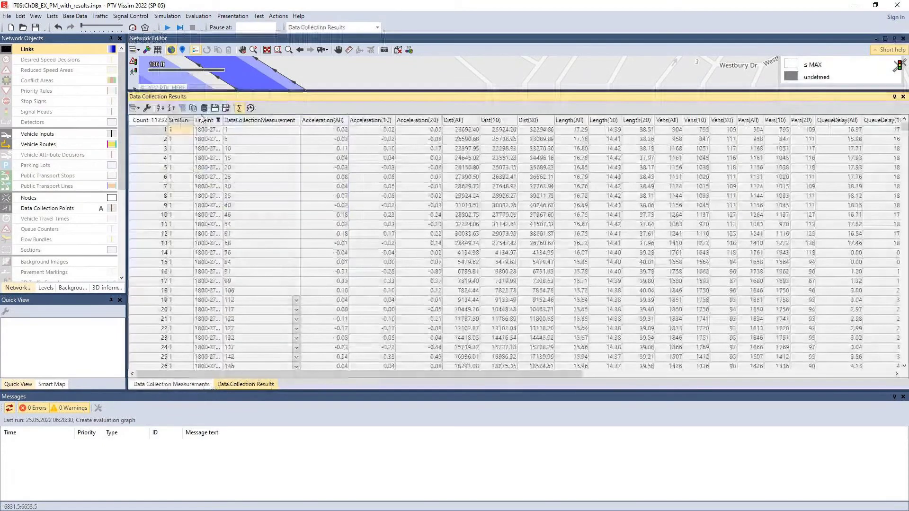
{"action": "left_click", "coordinate": [296, 121]}
{"action": "left_click", "coordinate": [318, 134]}
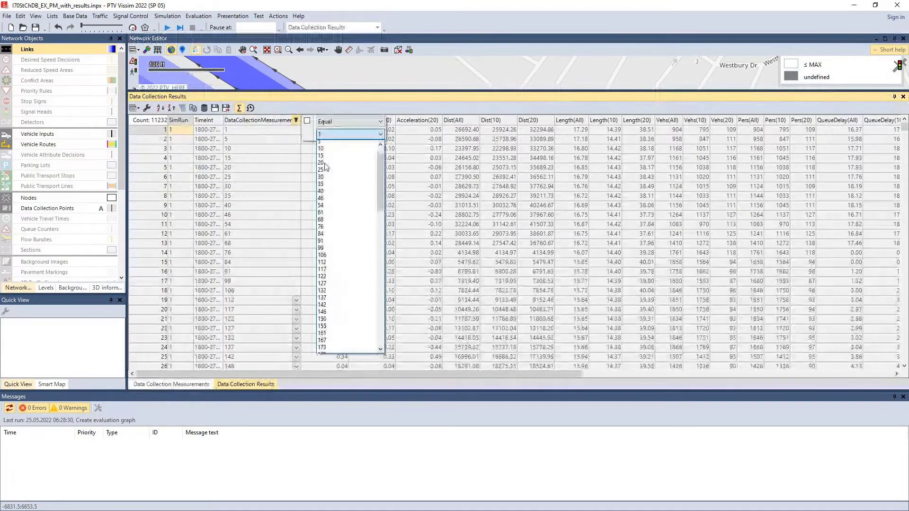
{"action": "scroll", "coordinate": [340, 274], "scroll_direction": "down", "scroll_amount": 15}
{"action": "scroll", "coordinate": [341, 274], "scroll_direction": "down", "scroll_amount": 3}
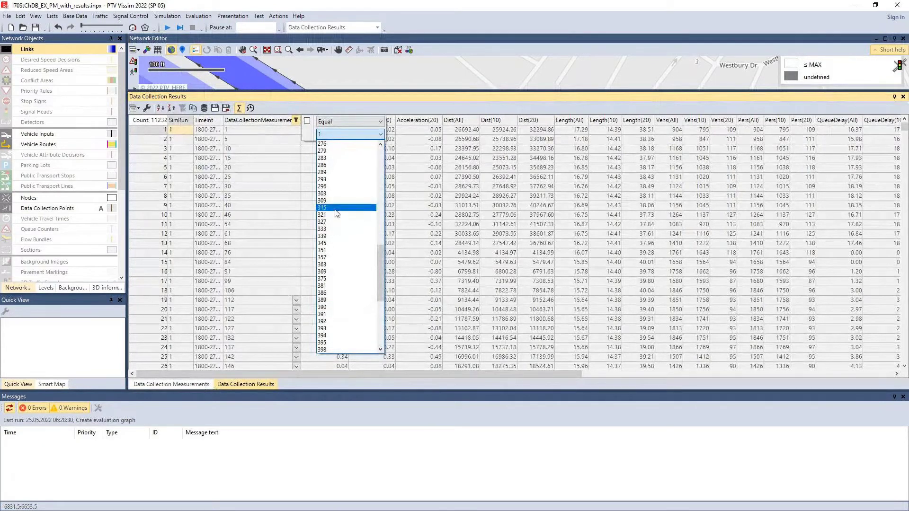
{"action": "left_click", "coordinate": [341, 250]}
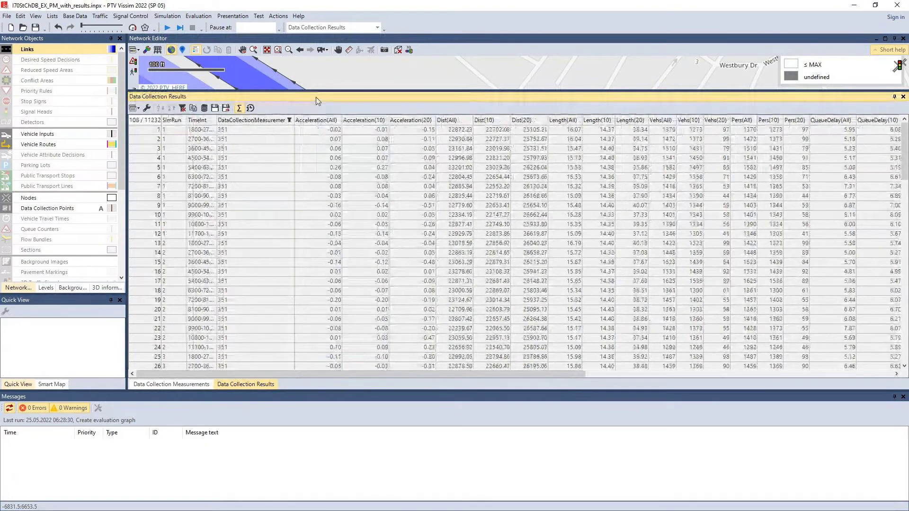
- Resize the data collection results list so it shares the space with the network view of the freeway collection points
{"action": "left_click_drag", "start_coordinate": [316, 90], "coordinate": [364, 286]}
{"action": "left_click_drag", "start_coordinate": [403, 256], "coordinate": [397, 233]}
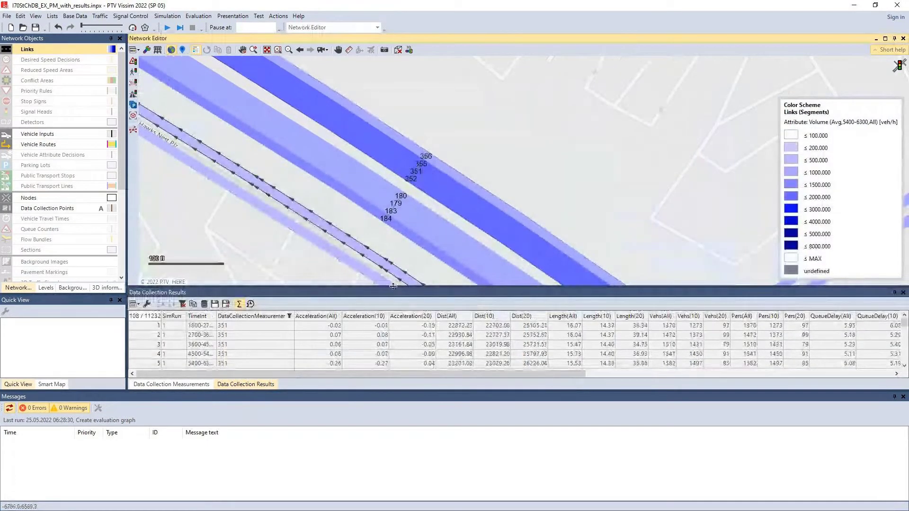
{"action": "left_click_drag", "start_coordinate": [393, 286], "coordinate": [396, 212]}
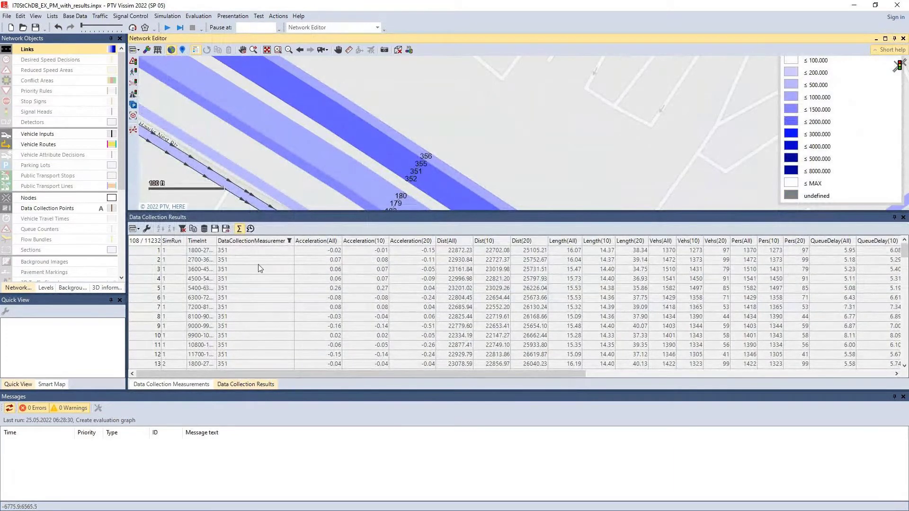
- Filter the data collection results to the Average simulation run and mark the time interval column
{"action": "left_click", "coordinate": [181, 242]}
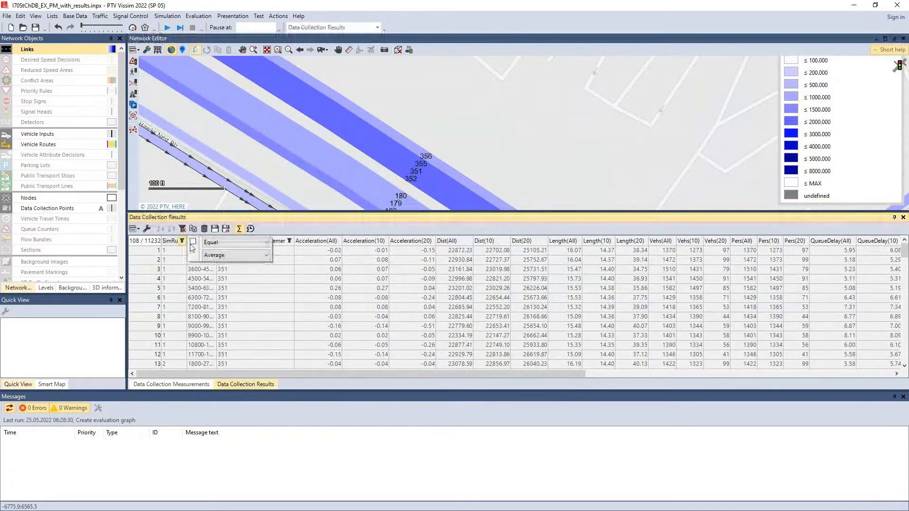
{"action": "left_click", "coordinate": [193, 242]}
{"action": "left_click", "coordinate": [201, 345]}
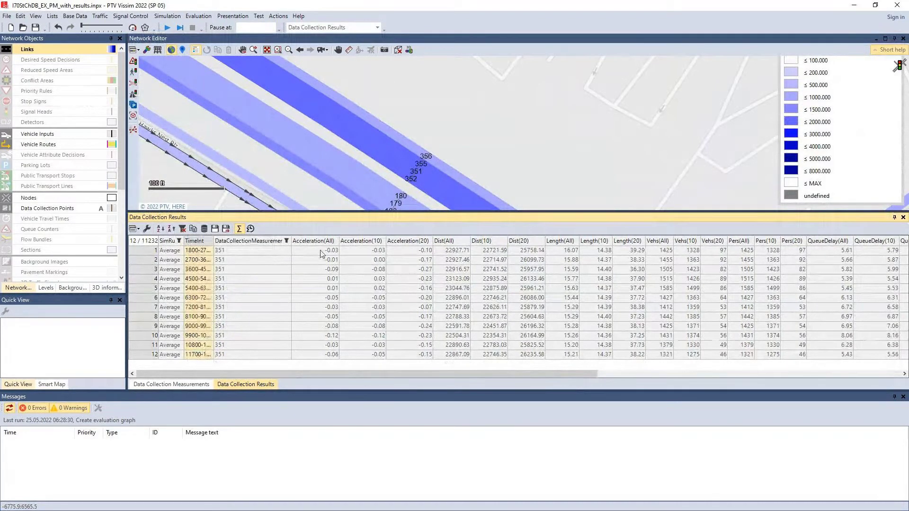
- Examine the acceleration, vehicle, person and queue delay columns of measurement 351, continuing to the speed and occupancy rate columns
{"action": "left_click_drag", "start_coordinate": [320, 254], "coordinate": [325, 368]}
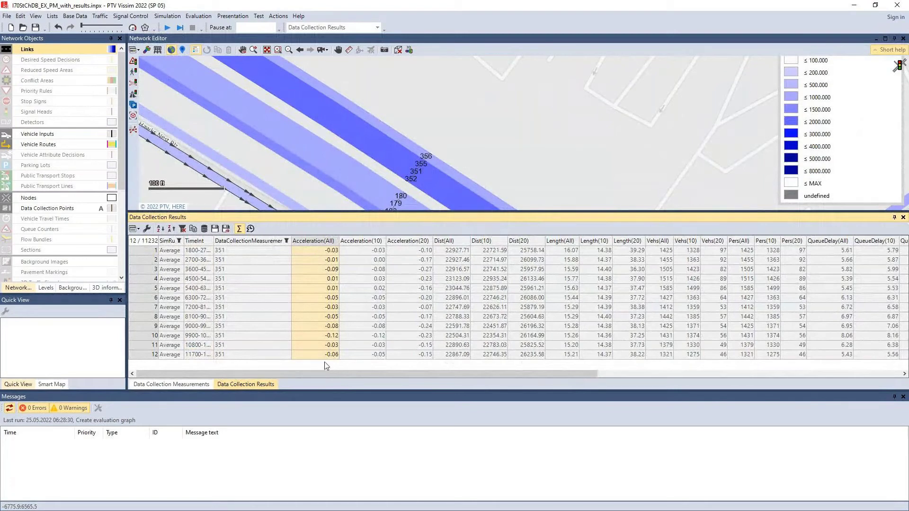
{"action": "left_click", "coordinate": [372, 251]}
{"action": "left_click_drag", "start_coordinate": [372, 251], "coordinate": [381, 386]}
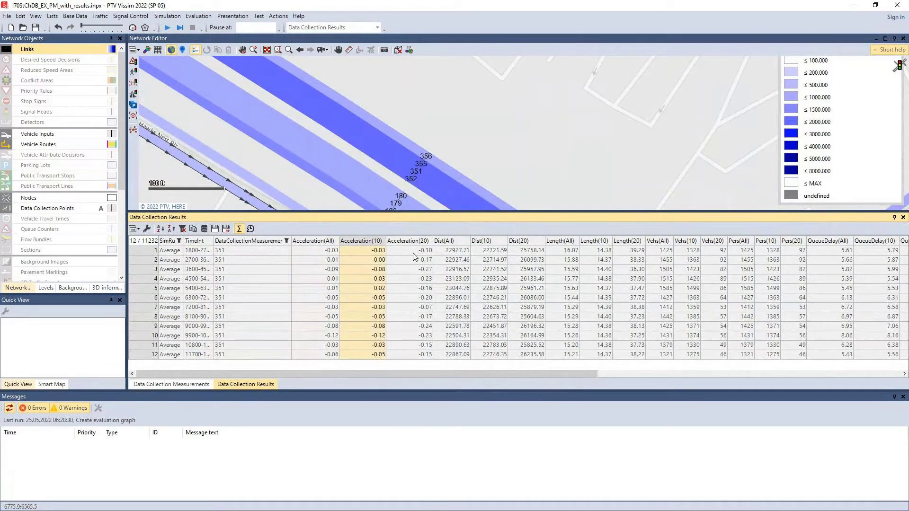
{"action": "left_click_drag", "start_coordinate": [417, 251], "coordinate": [423, 361]}
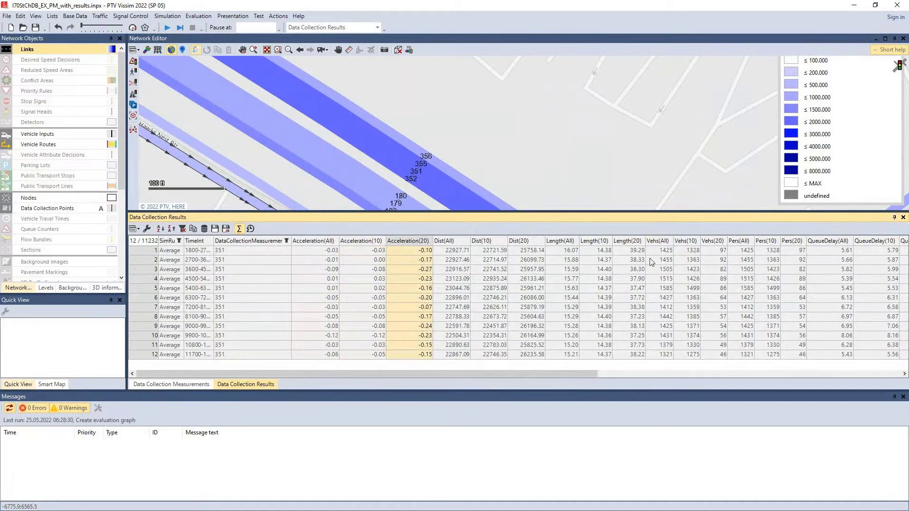
{"action": "left_click_drag", "start_coordinate": [656, 253], "coordinate": [661, 357]}
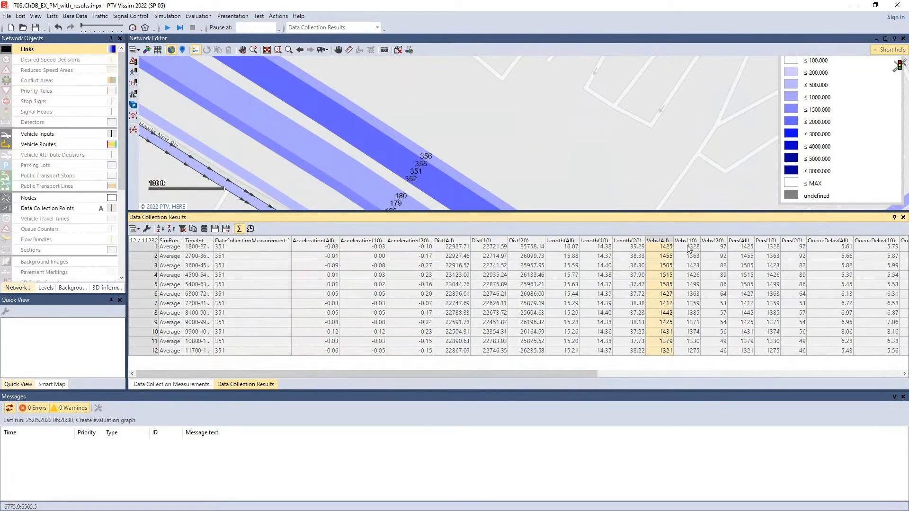
{"action": "left_click_drag", "start_coordinate": [685, 249], "coordinate": [741, 365]}
{"action": "left_click", "coordinate": [709, 354]}
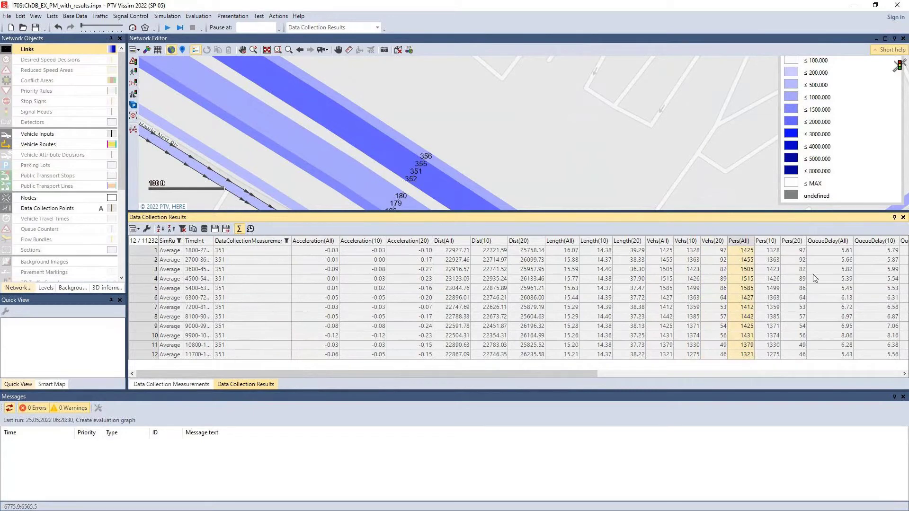
{"action": "left_click_drag", "start_coordinate": [826, 255], "coordinate": [824, 371]}
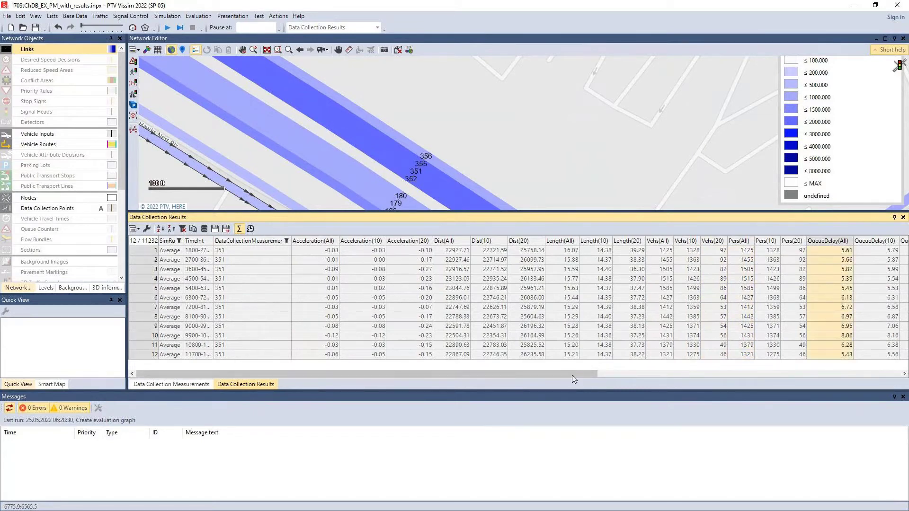
{"action": "left_click_drag", "start_coordinate": [572, 375], "coordinate": [878, 379]}
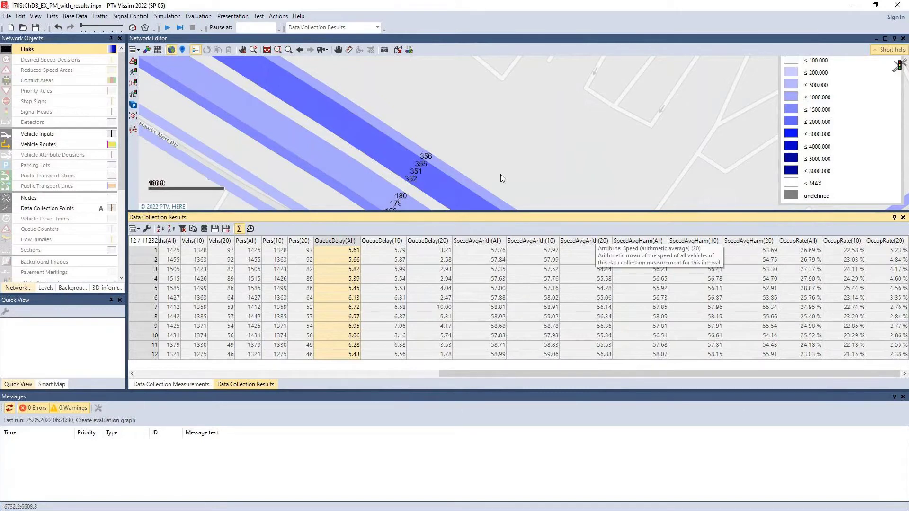
- Inspect the freeway links around the data collection points in a taller network view covering a wider area
{"action": "left_click_drag", "start_coordinate": [501, 174], "coordinate": [544, 119]}
{"action": "scroll", "coordinate": [545, 119], "scroll_direction": "down", "scroll_amount": 2}
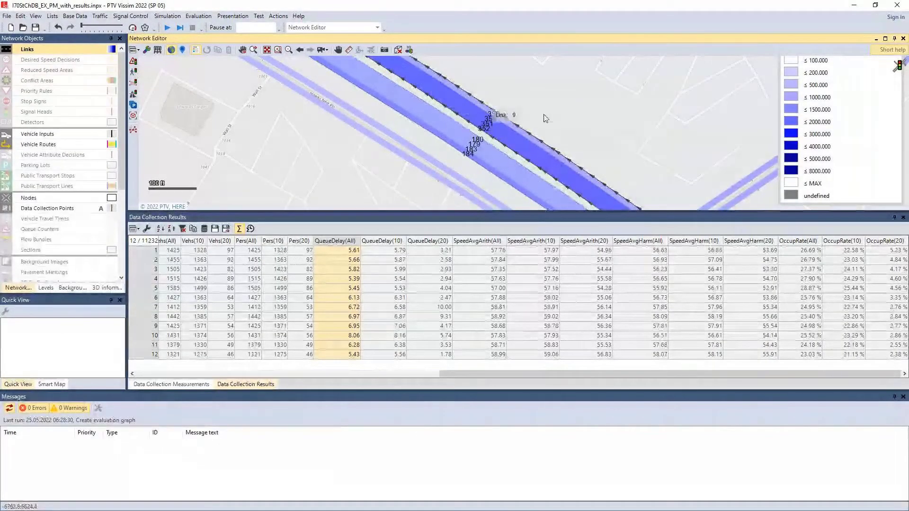
{"action": "scroll", "coordinate": [562, 105], "scroll_direction": "down", "scroll_amount": 2}
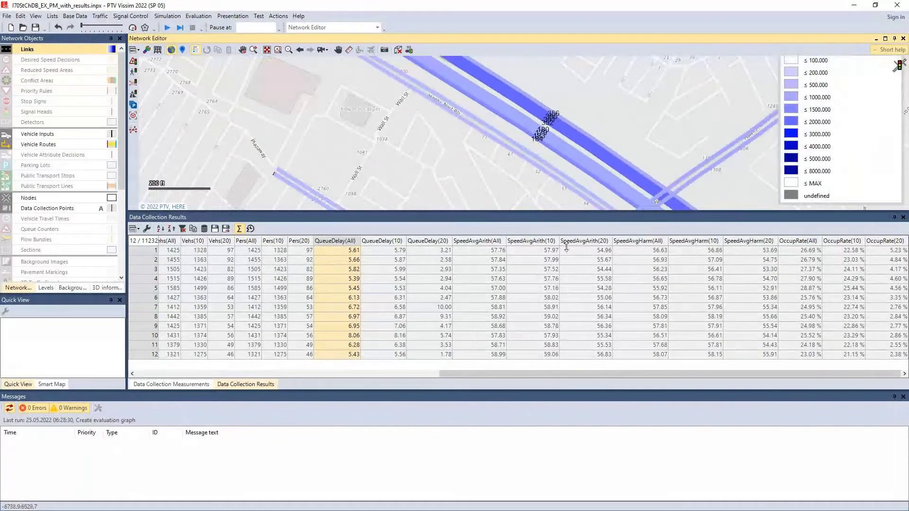
{"action": "left_click_drag", "start_coordinate": [559, 214], "coordinate": [559, 271]}
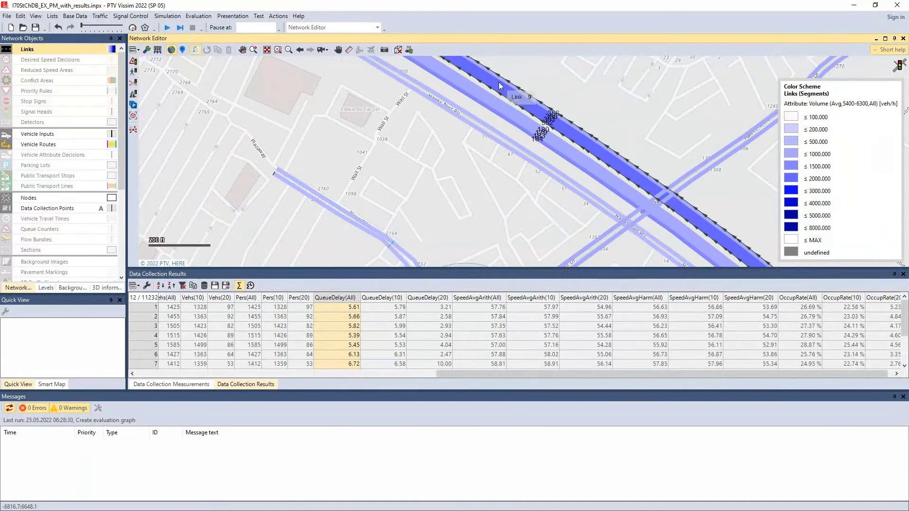
{"action": "left_click_drag", "start_coordinate": [615, 106], "coordinate": [598, 146]}
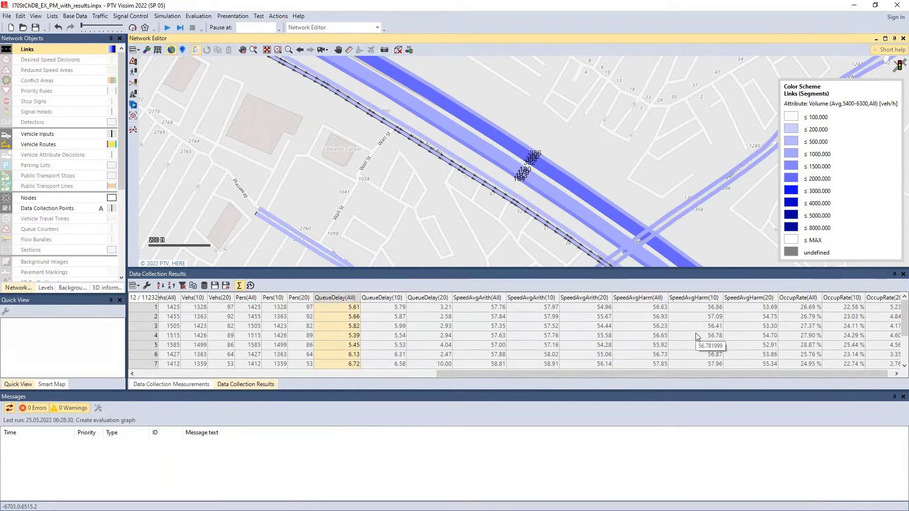
- Check the arithmetic average speed for vehicle class 20 in the first interval and return to the first result columns
{"action": "left_click", "coordinate": [647, 373]}
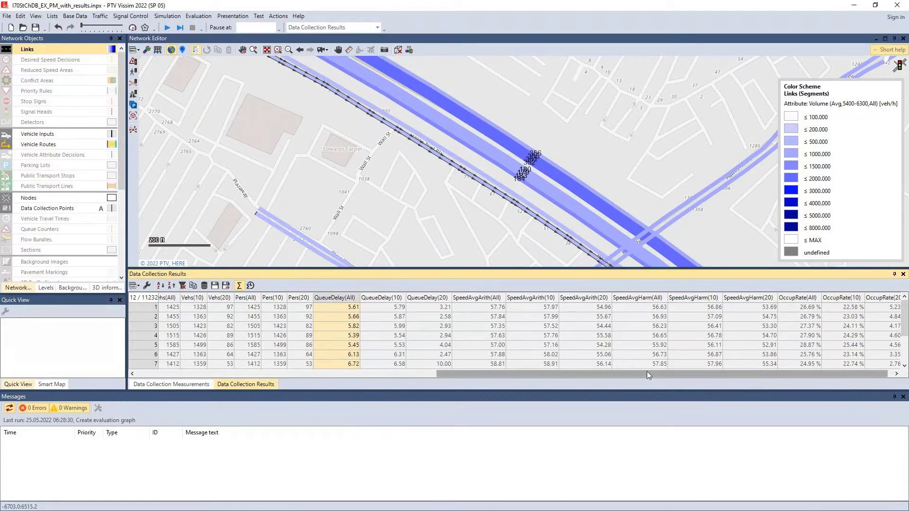
{"action": "mouse_move", "coordinate": [647, 371]}
{"action": "left_mouse_down"}
{"action": "mouse_move", "coordinate": [578, 371]}
{"action": "mouse_move", "coordinate": [656, 371]}
{"action": "left_mouse_up"}
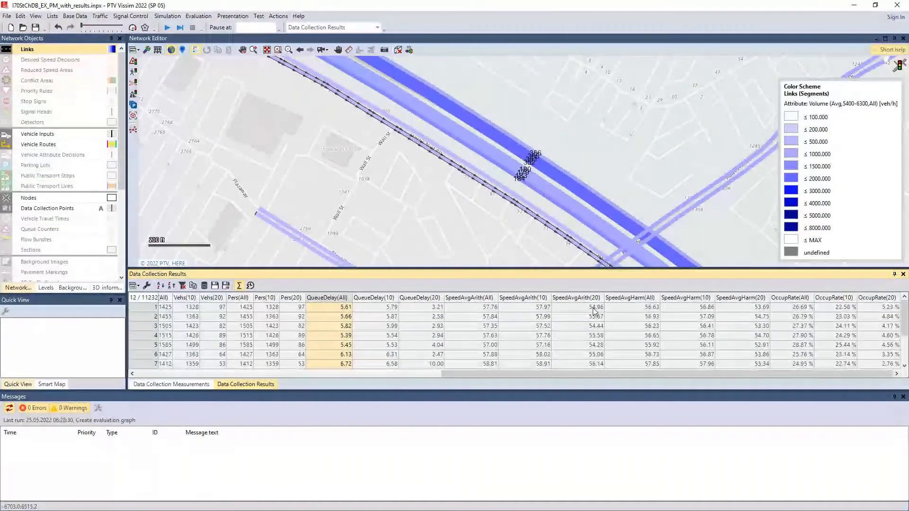
{"action": "left_click", "coordinate": [595, 308]}
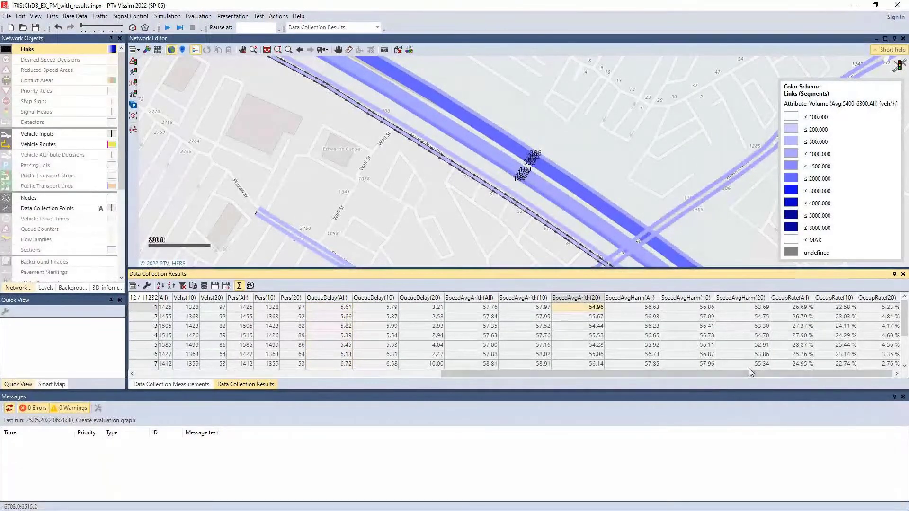
{"action": "left_click_drag", "start_coordinate": [659, 372], "coordinate": [321, 382]}
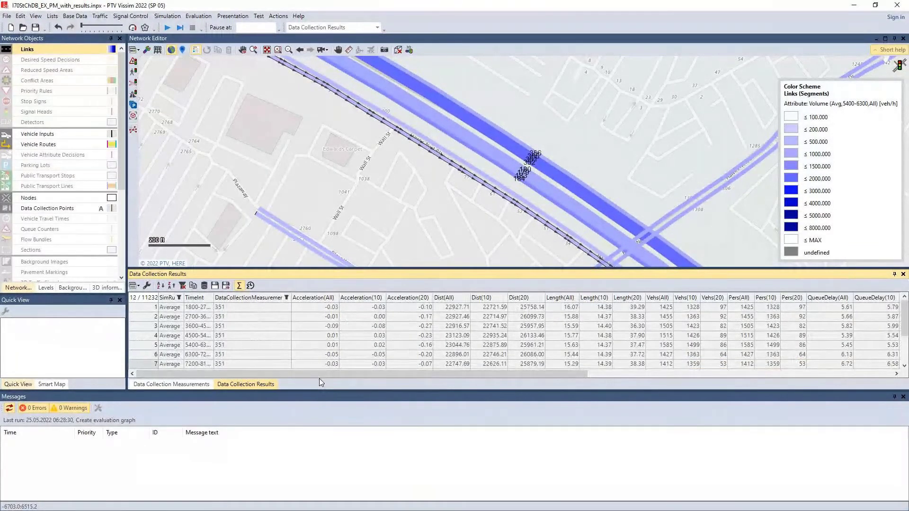
- Review the Vehs(All) values in the node results and switch back to the data collection results
{"action": "left_click", "coordinate": [198, 16]}
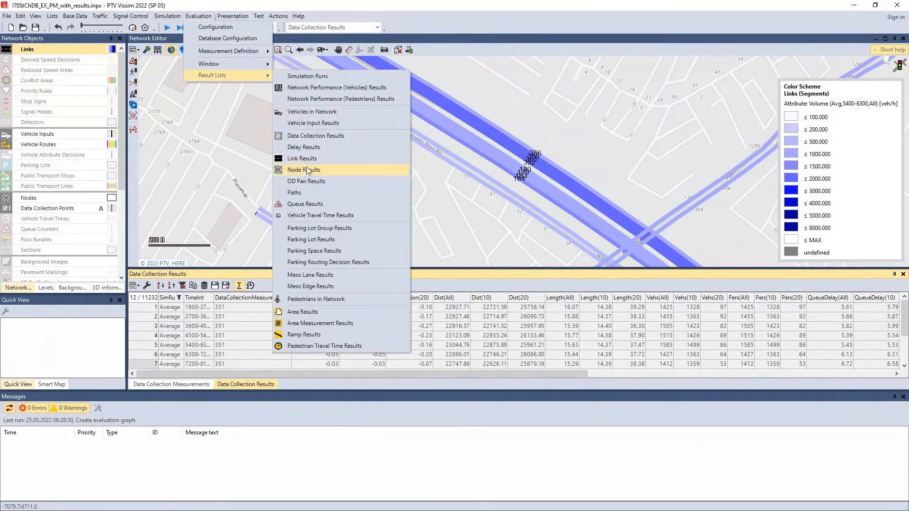
{"action": "left_click", "coordinate": [306, 169]}
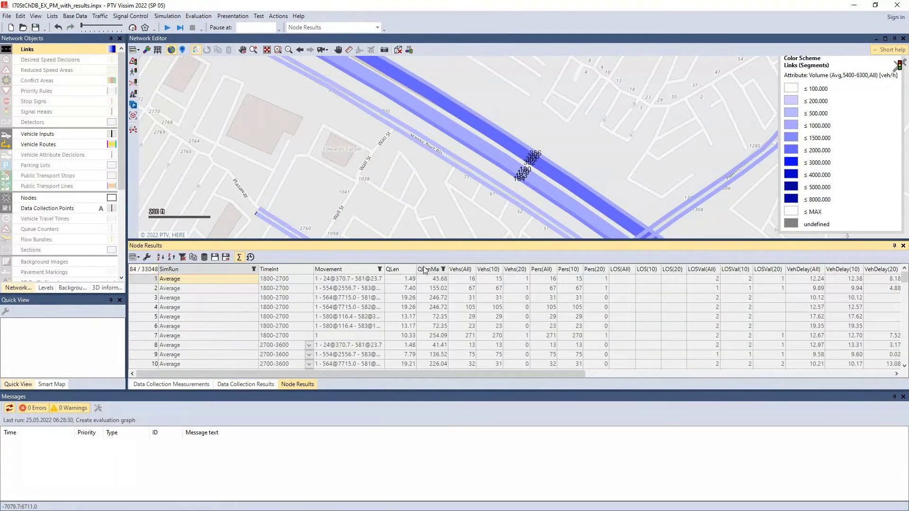
{"action": "left_click_drag", "start_coordinate": [468, 279], "coordinate": [469, 361]}
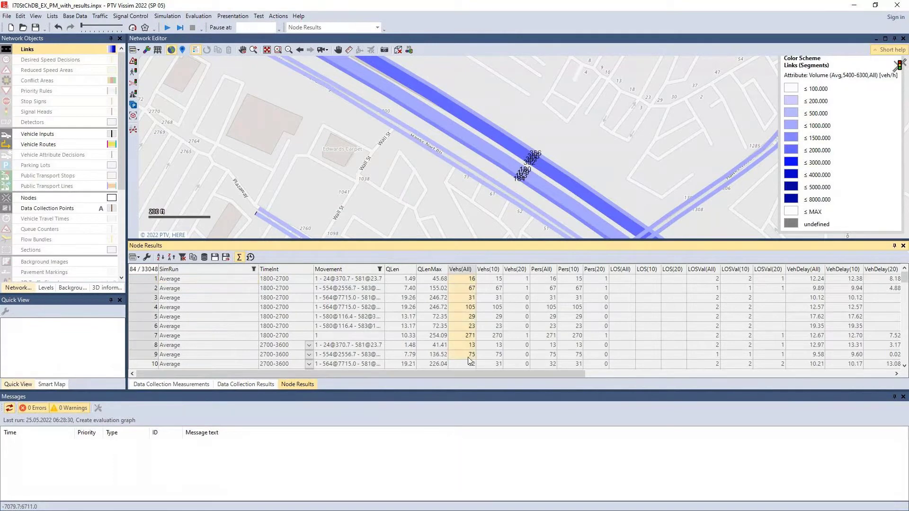
{"action": "left_click", "coordinate": [246, 383]}
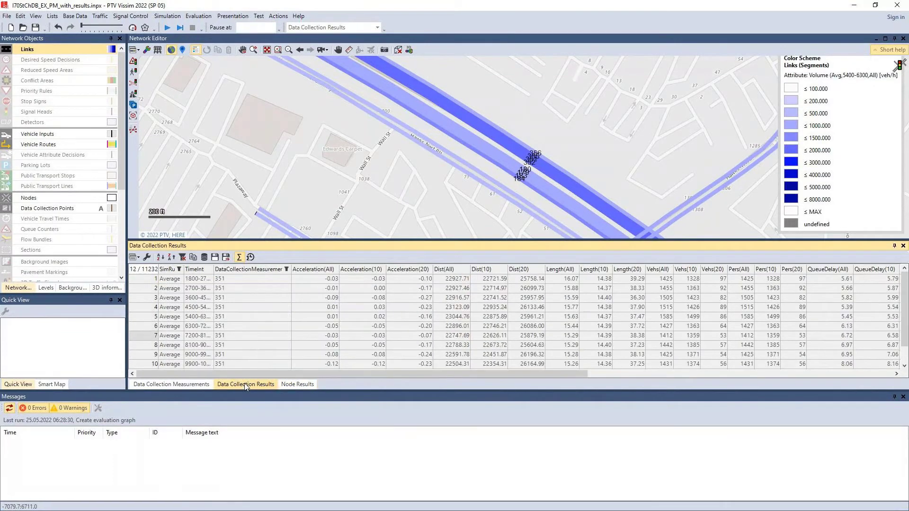
- Highlight the Vehs(All) values of measurement 351 from the first through the ninth time interval
{"action": "left_click", "coordinate": [670, 279]}
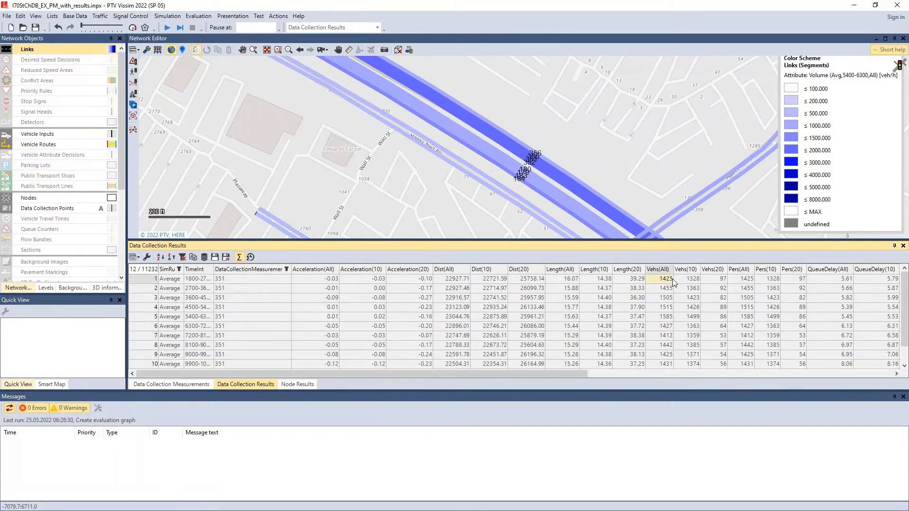
{"action": "left_click_drag", "start_coordinate": [669, 302], "coordinate": [662, 363]}
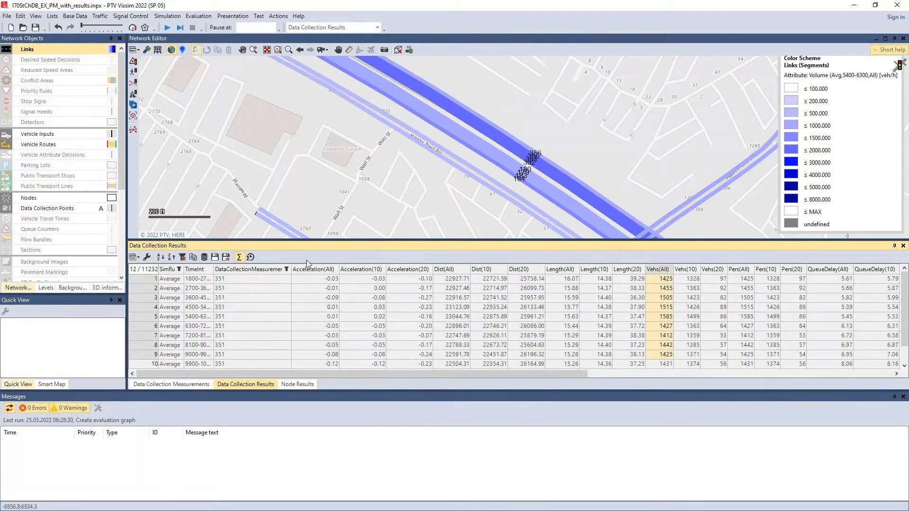
- Enlarge the network view and examine the data collection points along the freeway corridor, following them west past the interchanges
{"action": "scroll", "coordinate": [352, 182], "scroll_direction": "down", "scroll_amount": 3}
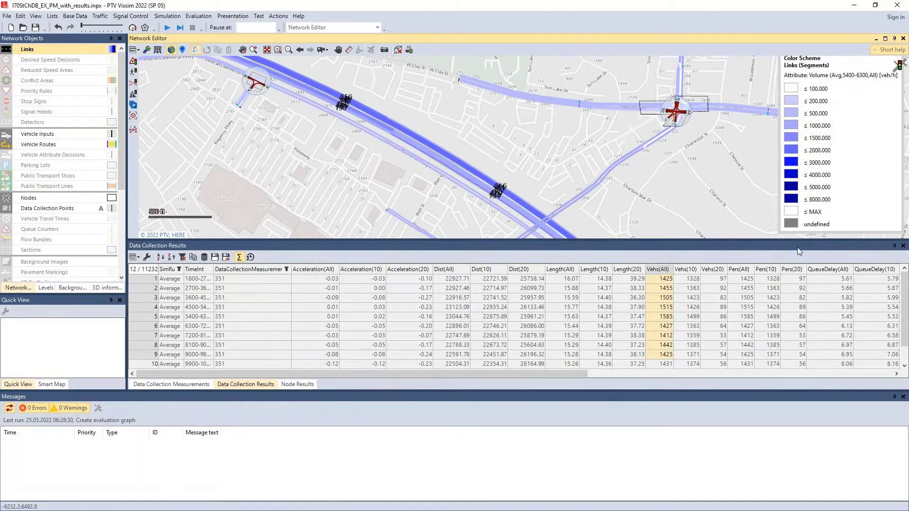
{"action": "left_click_drag", "start_coordinate": [618, 241], "coordinate": [619, 299]}
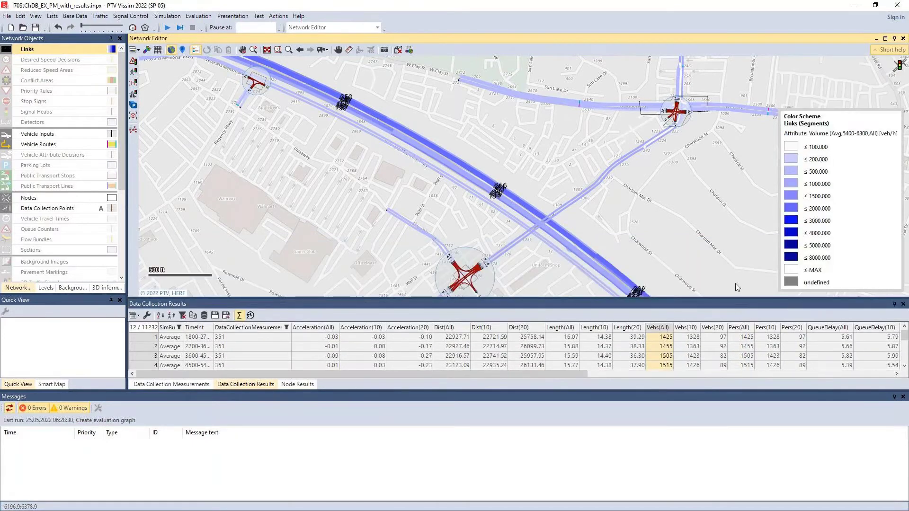
{"action": "left_click_drag", "start_coordinate": [734, 283], "coordinate": [655, 203]}
{"action": "scroll", "coordinate": [654, 206], "scroll_direction": "down", "scroll_amount": 3}
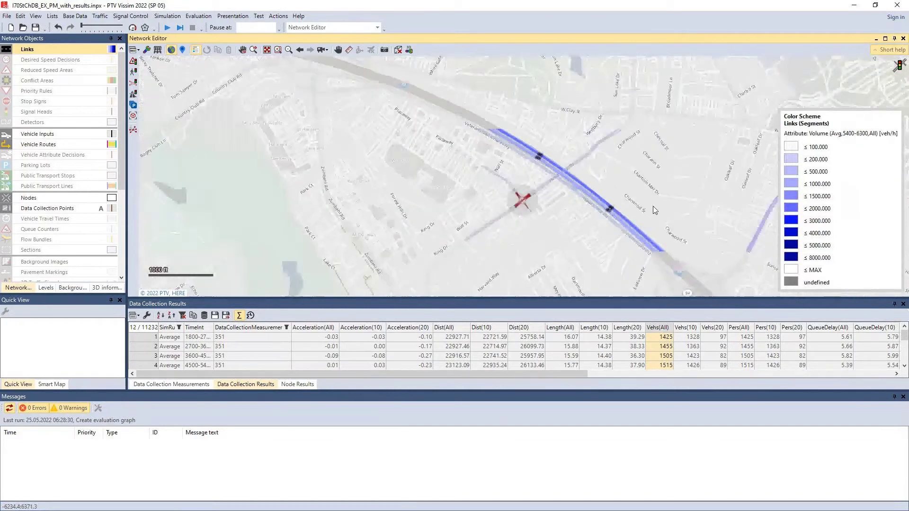
{"action": "scroll", "coordinate": [570, 189], "scroll_direction": "down", "scroll_amount": 2}
{"action": "left_click_drag", "start_coordinate": [570, 189], "coordinate": [515, 196]}
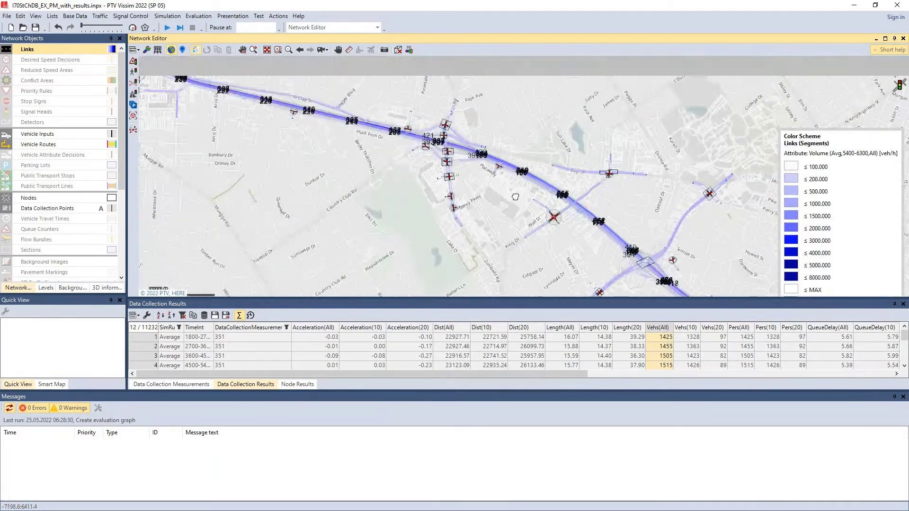
{"action": "left_click_drag", "start_coordinate": [339, 150], "coordinate": [415, 200]}
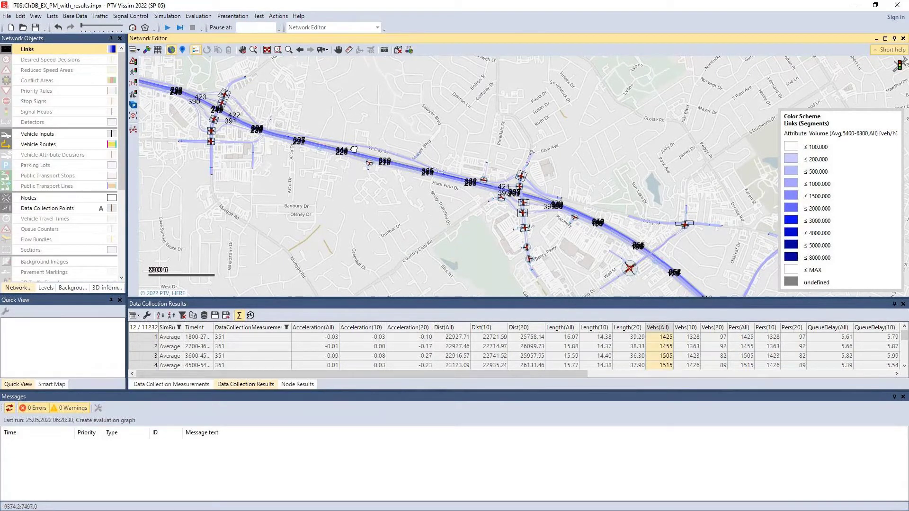
{"action": "left_click_drag", "start_coordinate": [368, 155], "coordinate": [424, 179]}
{"action": "left_click_drag", "start_coordinate": [160, 102], "coordinate": [260, 140]}
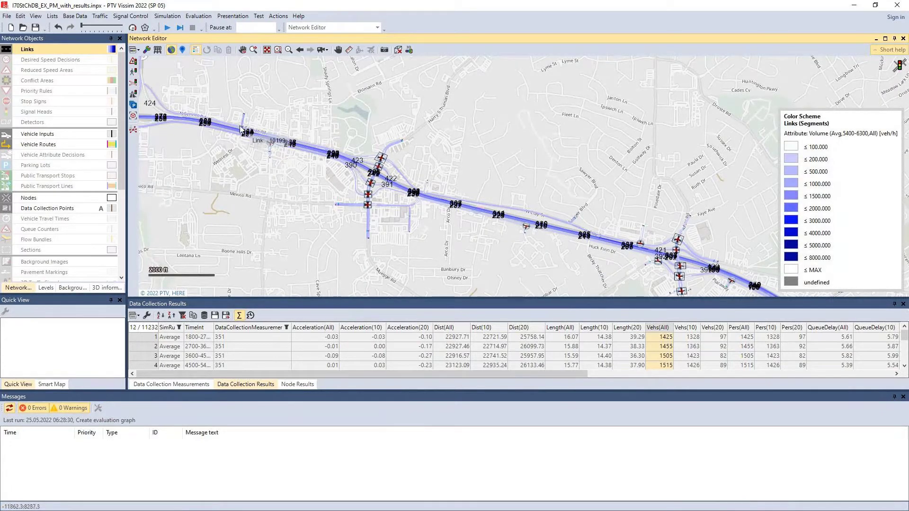
{"action": "scroll", "coordinate": [240, 126], "scroll_direction": "up", "scroll_amount": 1}
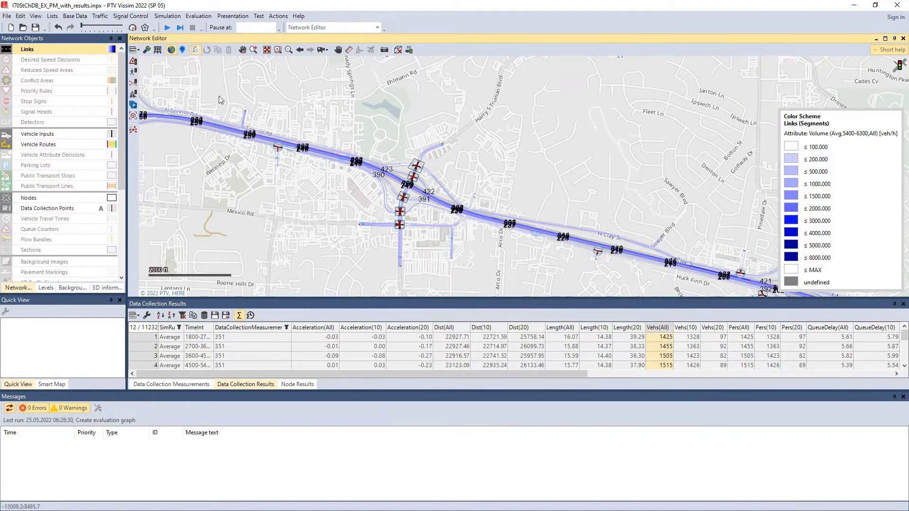
- Load the network editor layout 33-Check Turn Bay Utilization
{"action": "left_click", "coordinate": [137, 52]}
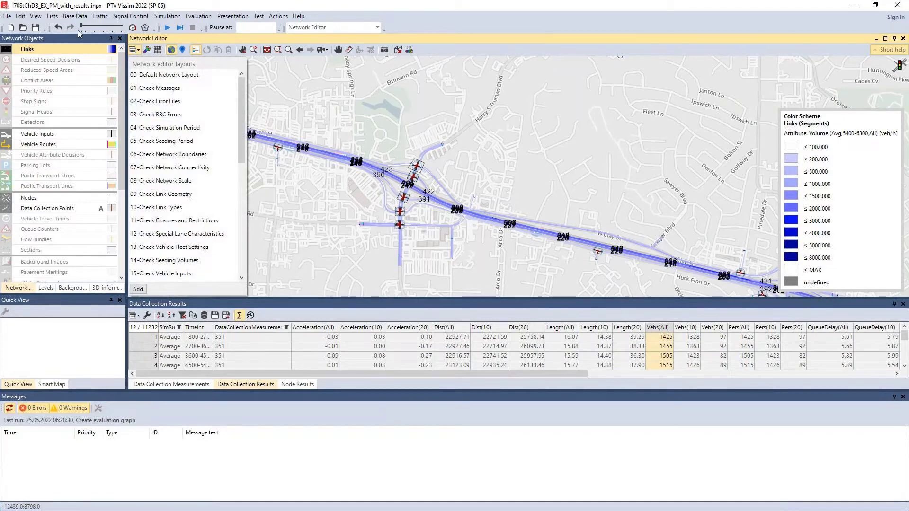
{"action": "scroll", "coordinate": [175, 171], "scroll_direction": "down", "scroll_amount": 7}
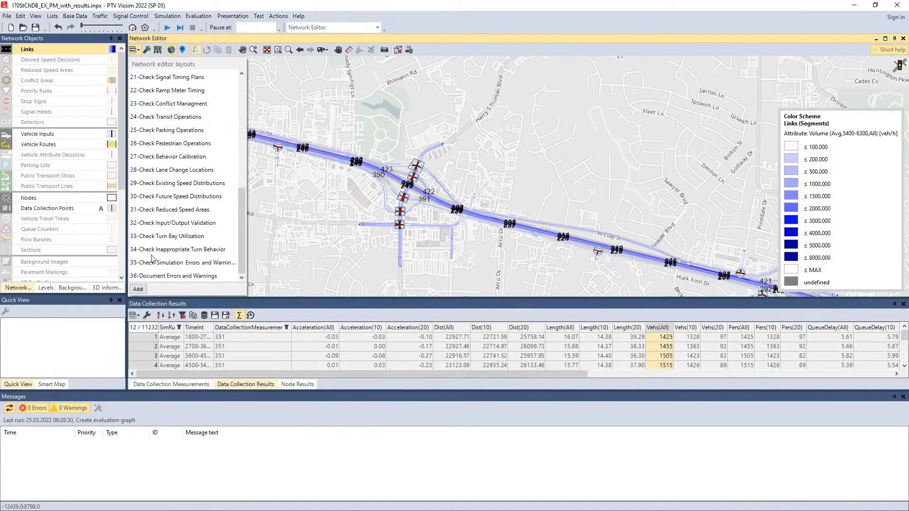
{"action": "left_click", "coordinate": [180, 237]}
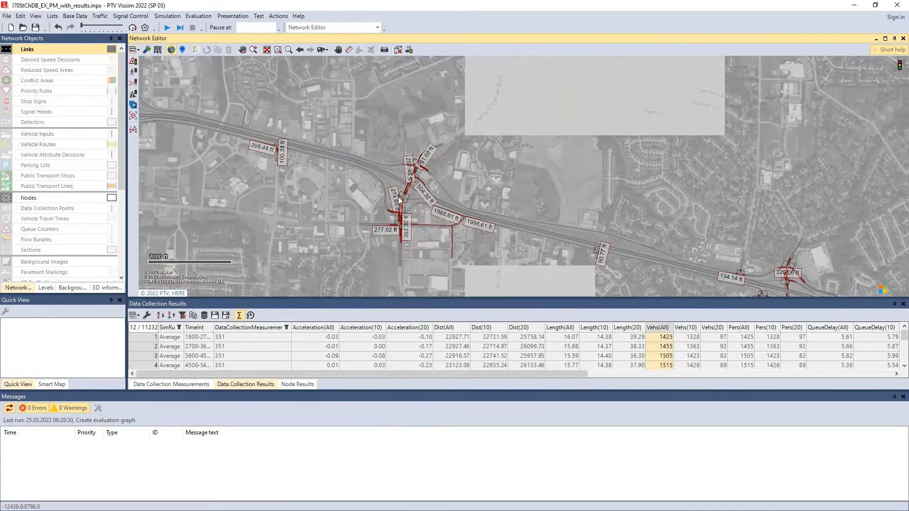
- Examine the red queue bars and length labels on all approaches of the signalized intersection south of the freeway interchange
{"action": "scroll", "coordinate": [527, 245], "scroll_direction": "up", "scroll_amount": 3}
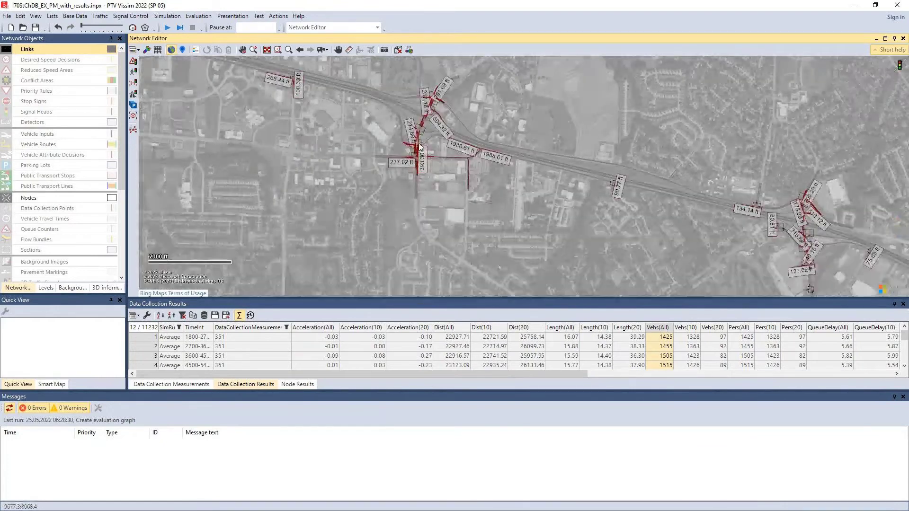
{"action": "scroll", "coordinate": [421, 161], "scroll_direction": "up", "scroll_amount": 3}
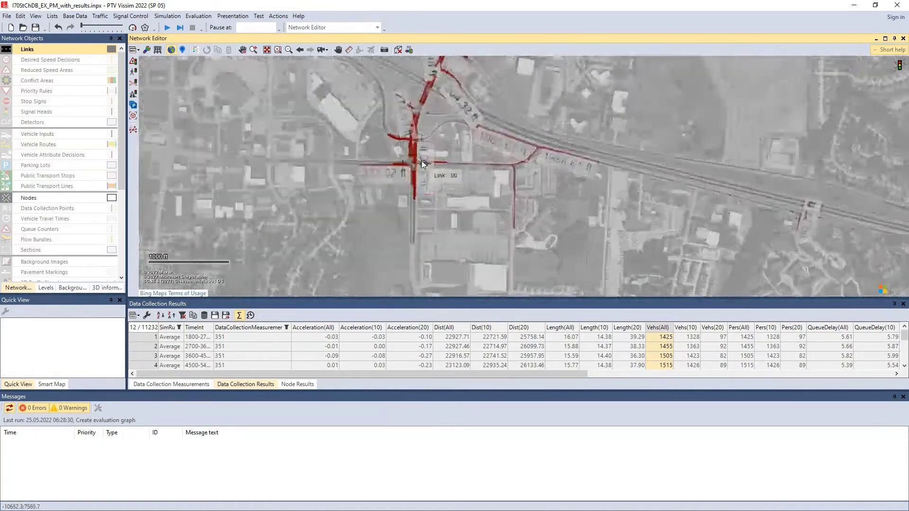
{"action": "scroll", "coordinate": [421, 160], "scroll_direction": "up", "scroll_amount": 1}
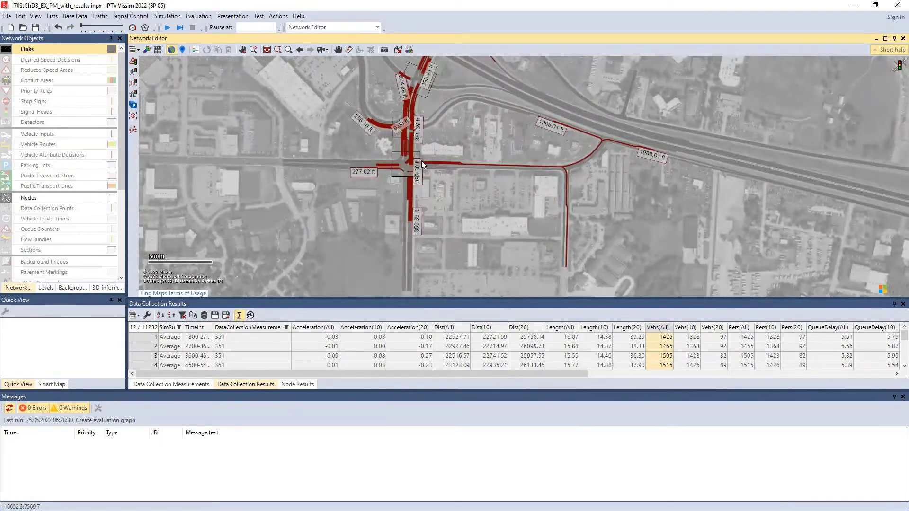
{"action": "scroll", "coordinate": [422, 161], "scroll_direction": "up", "scroll_amount": 3}
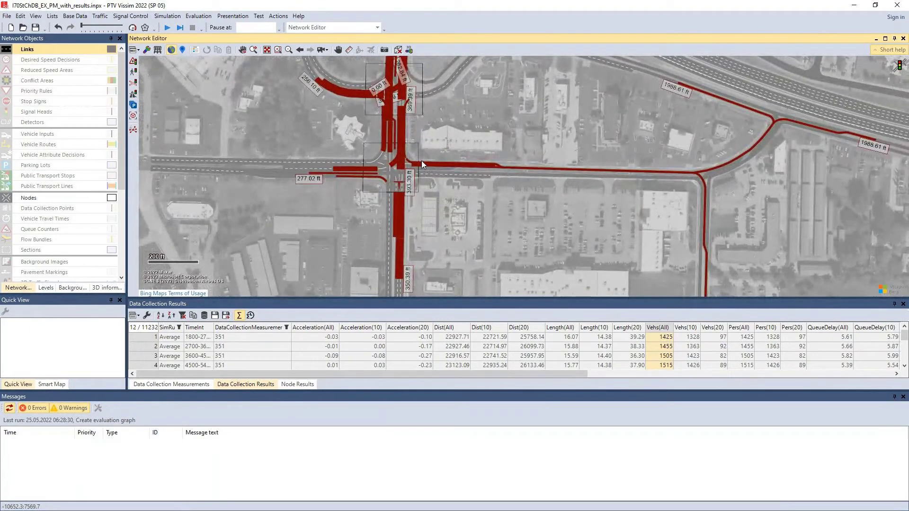
{"action": "scroll", "coordinate": [428, 167], "scroll_direction": "up", "scroll_amount": 3}
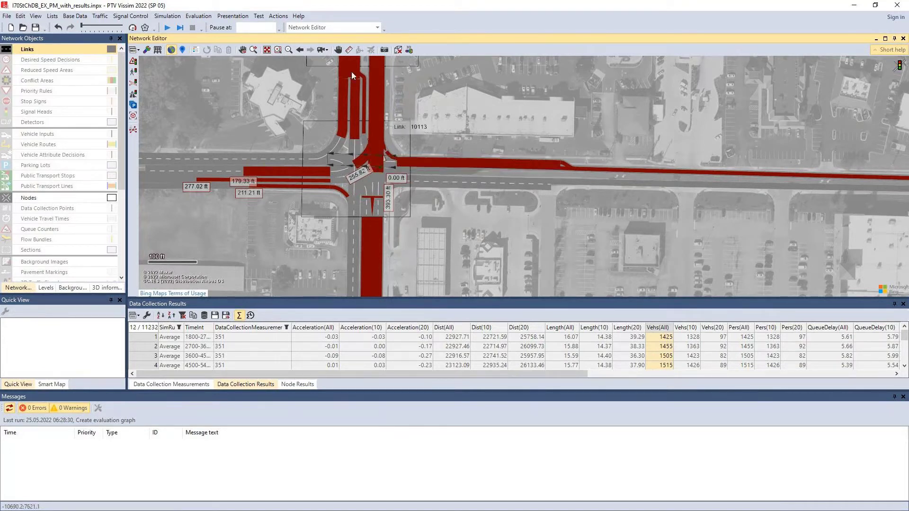
- Follow the queue lengths north along the crossing arterial, over the freeway, to the approach beyond the northernmost interchange intersection
{"action": "left_click_drag", "start_coordinate": [368, 145], "coordinate": [373, 233]}
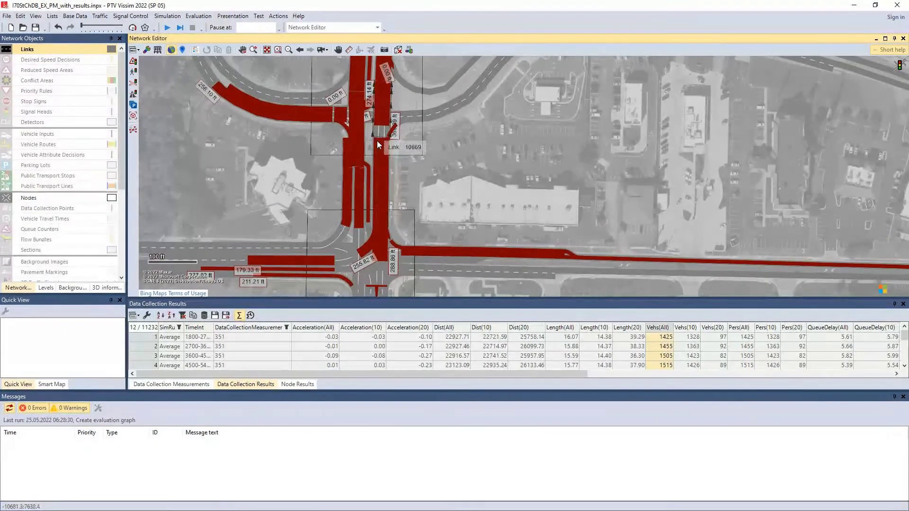
{"action": "left_click_drag", "start_coordinate": [389, 141], "coordinate": [395, 250]}
{"action": "scroll", "coordinate": [395, 250], "scroll_direction": "down", "scroll_amount": 2}
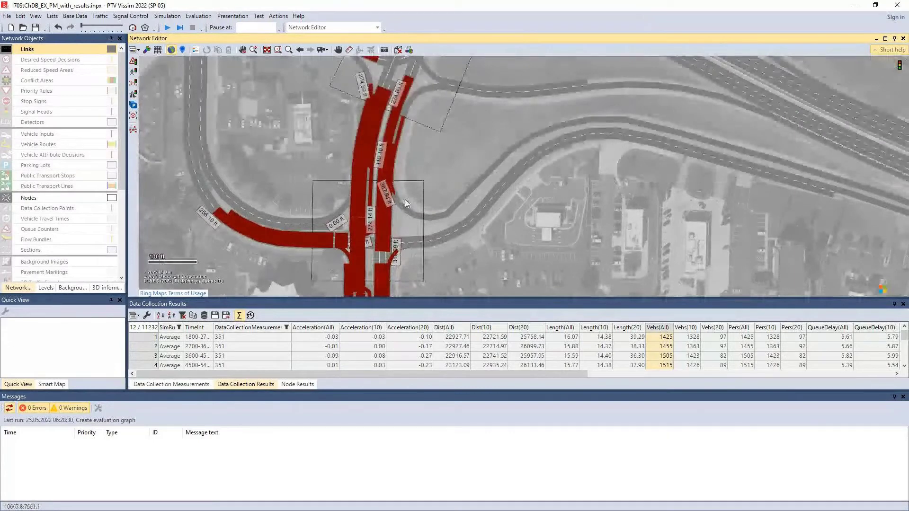
{"action": "scroll", "coordinate": [442, 158], "scroll_direction": "down", "scroll_amount": 2}
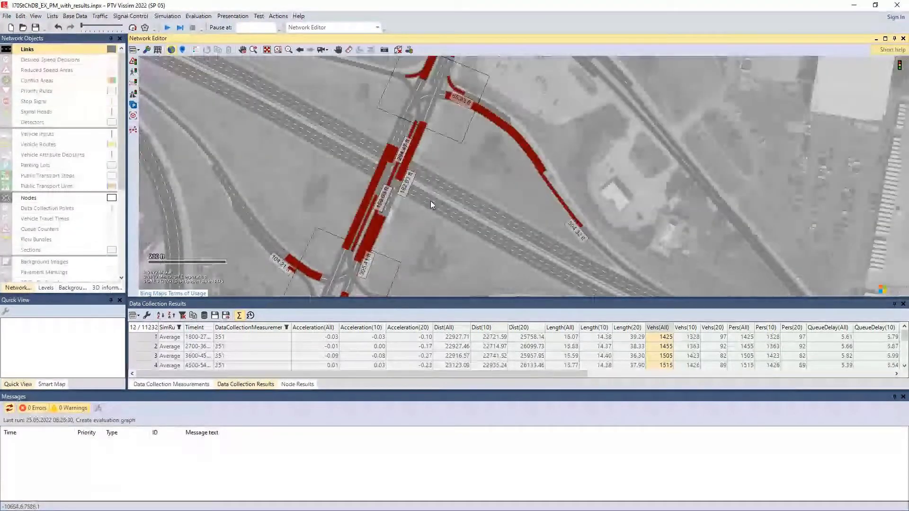
{"action": "left_click_drag", "start_coordinate": [430, 200], "coordinate": [387, 374]}
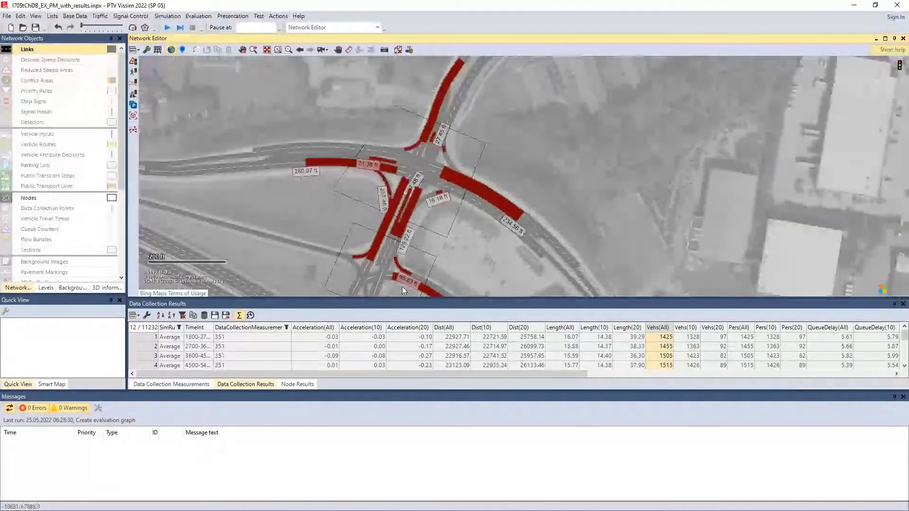
{"action": "mouse_move", "coordinate": [402, 286]}
{"action": "left_mouse_down"}
{"action": "mouse_move", "coordinate": [493, 78]}
{"action": "mouse_move", "coordinate": [392, 271]}
{"action": "left_mouse_up"}
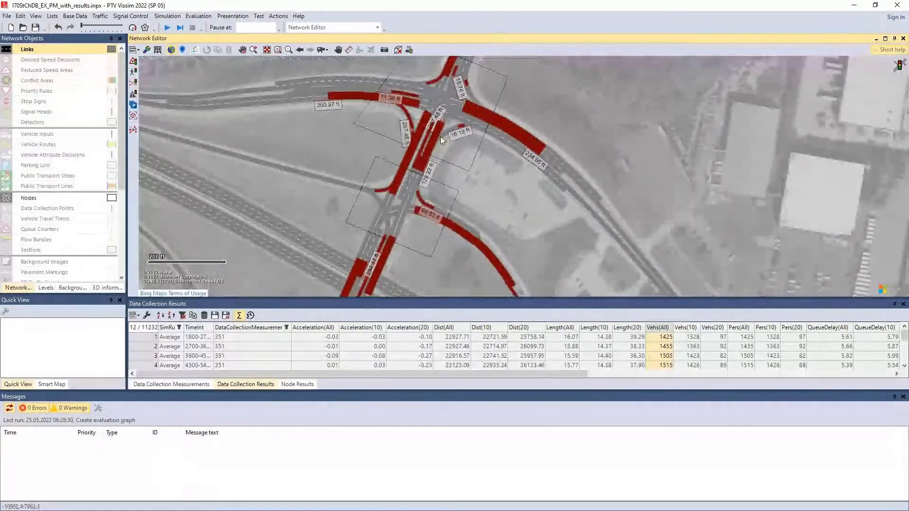
{"action": "left_click_drag", "start_coordinate": [460, 217], "coordinate": [445, 273]}
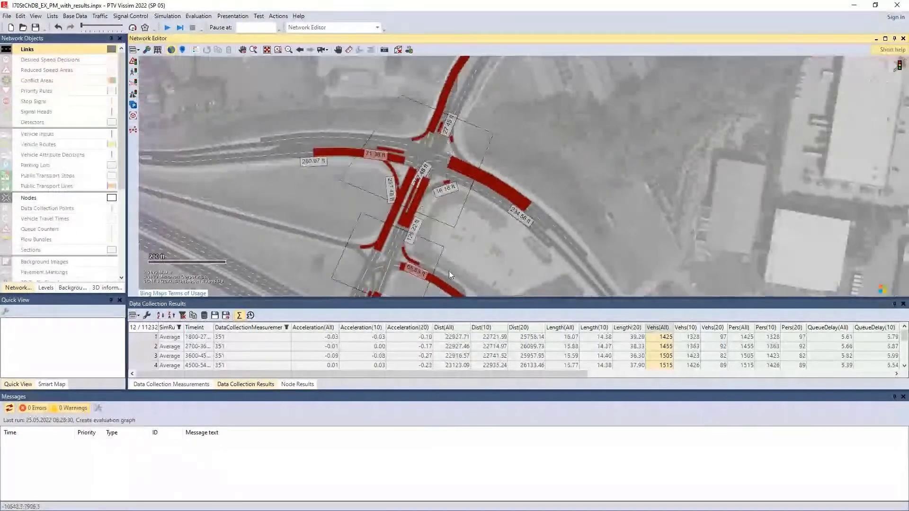
{"action": "left_click_drag", "start_coordinate": [471, 190], "coordinate": [440, 314]}
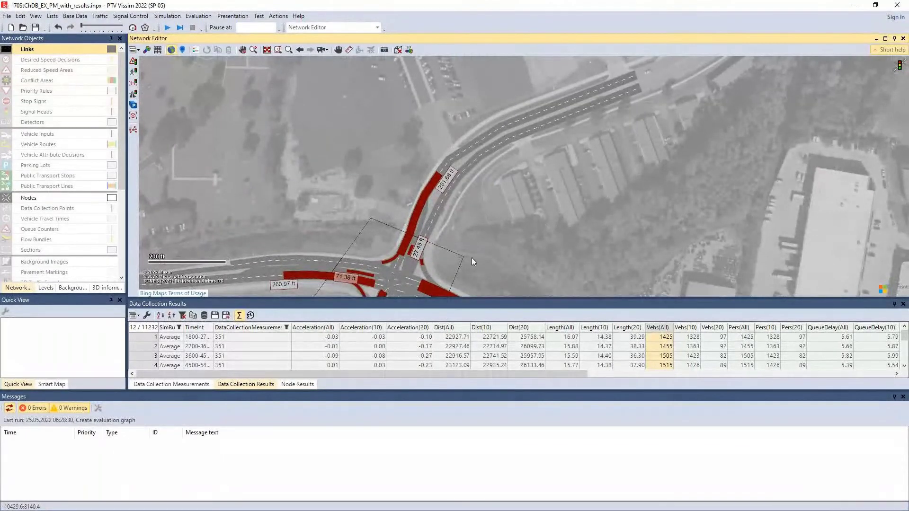
{"action": "scroll", "coordinate": [462, 246], "scroll_direction": "down", "scroll_amount": 1}
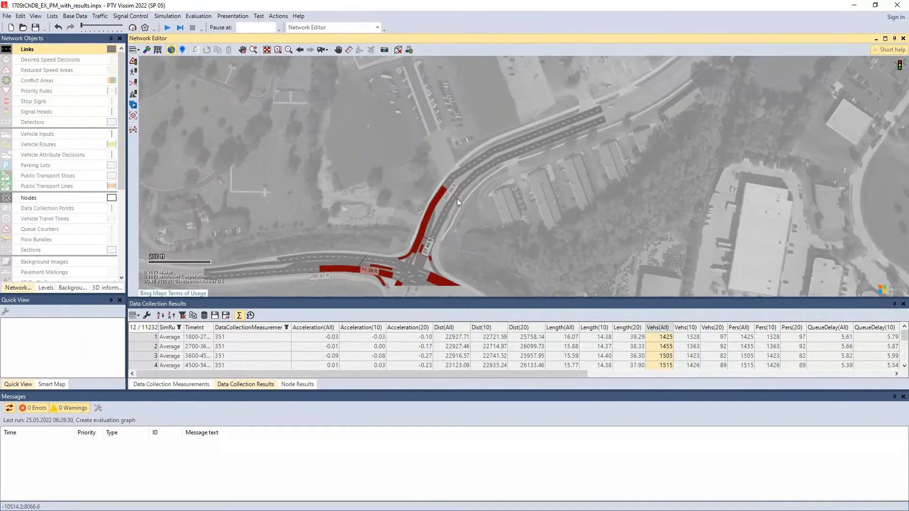
- Check the queues and turn bays between the ramp intersections on both sides of the freeway, closing in on node 4
{"action": "left_click_drag", "start_coordinate": [456, 197], "coordinate": [484, 91]}
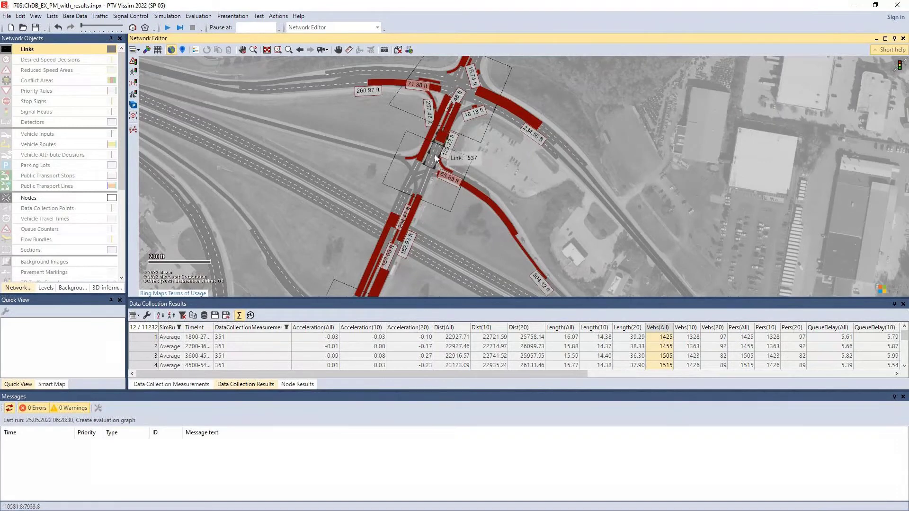
{"action": "left_click_drag", "start_coordinate": [428, 242], "coordinate": [457, 167]}
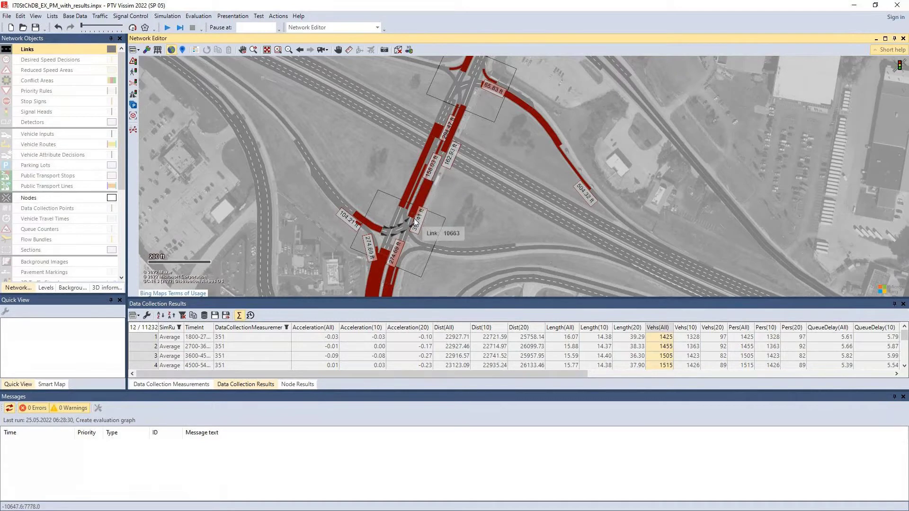
{"action": "left_click_drag", "start_coordinate": [414, 220], "coordinate": [425, 176]}
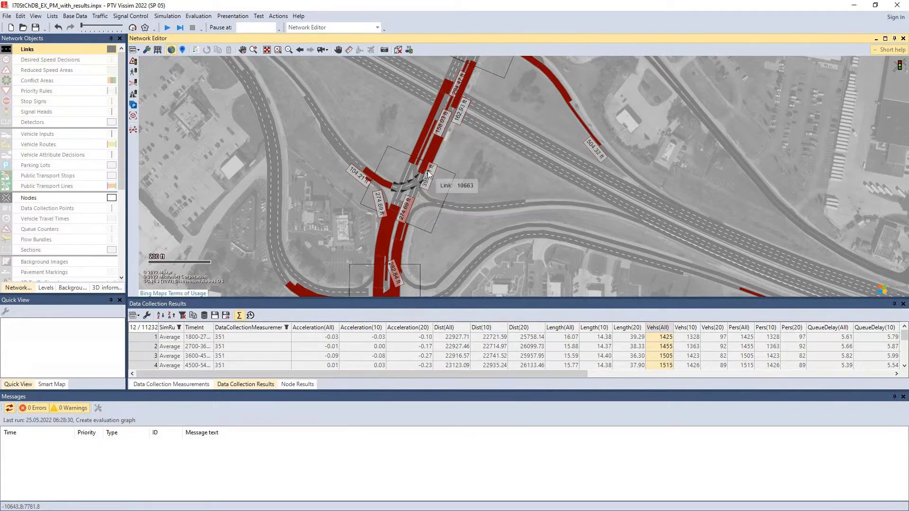
{"action": "scroll", "coordinate": [404, 206], "scroll_direction": "up", "scroll_amount": 3}
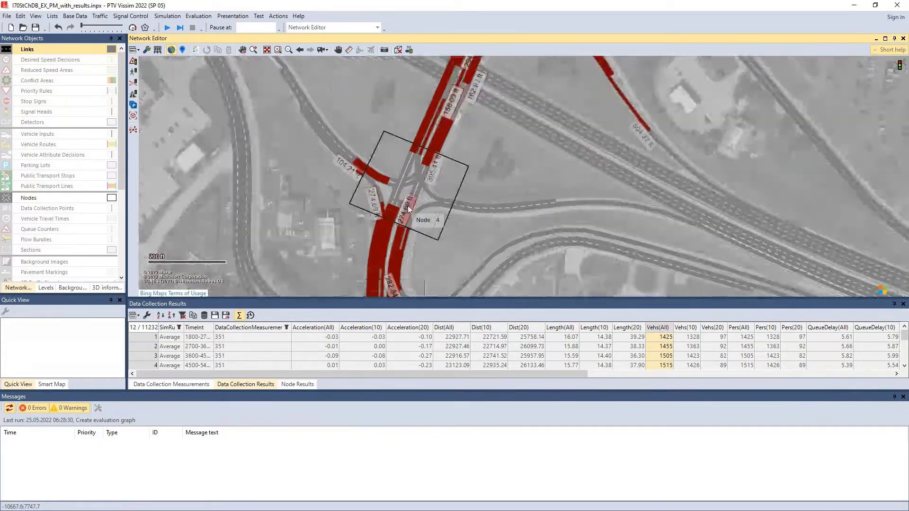
{"action": "scroll", "coordinate": [408, 205], "scroll_direction": "up", "scroll_amount": 1}
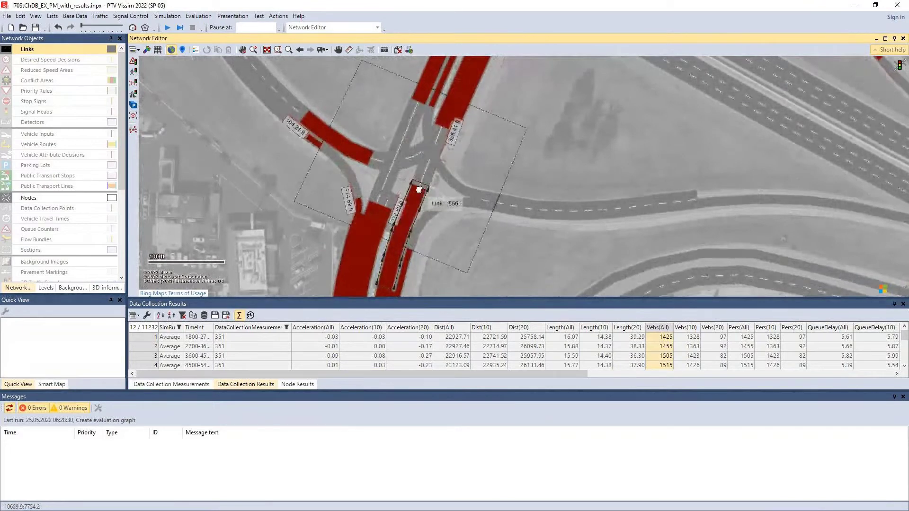
{"action": "left_click_drag", "start_coordinate": [419, 188], "coordinate": [437, 140]}
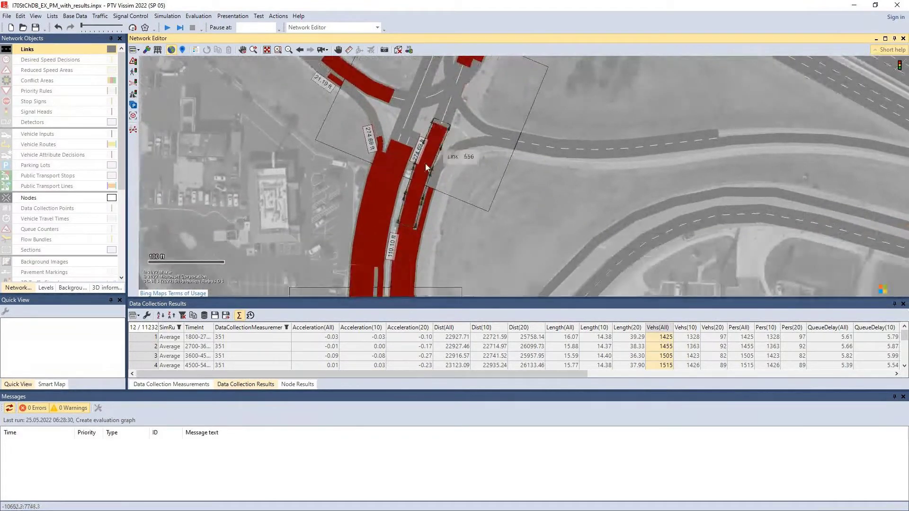
- Compare the queues and turn bays on the arterial between the intersection south of node 4 and node 6
{"action": "left_click_drag", "start_coordinate": [423, 284], "coordinate": [423, 106]}
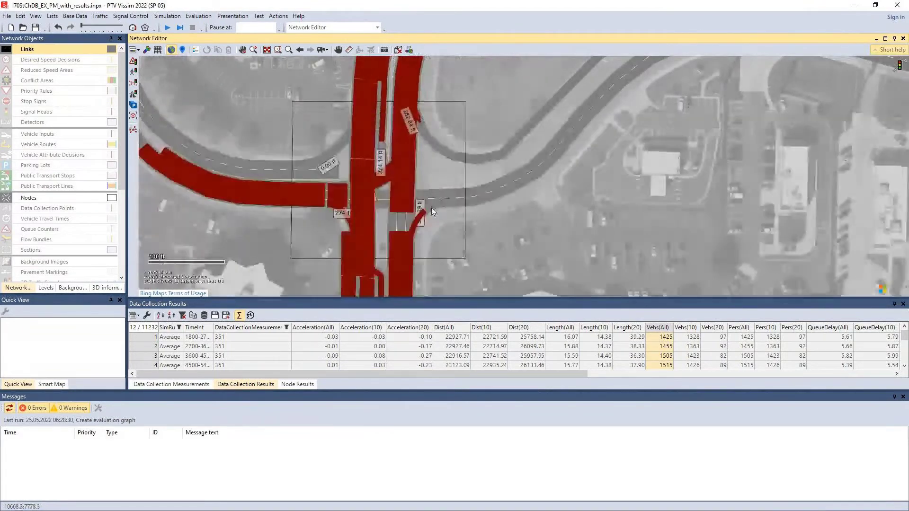
{"action": "left_click_drag", "start_coordinate": [431, 207], "coordinate": [414, 185]}
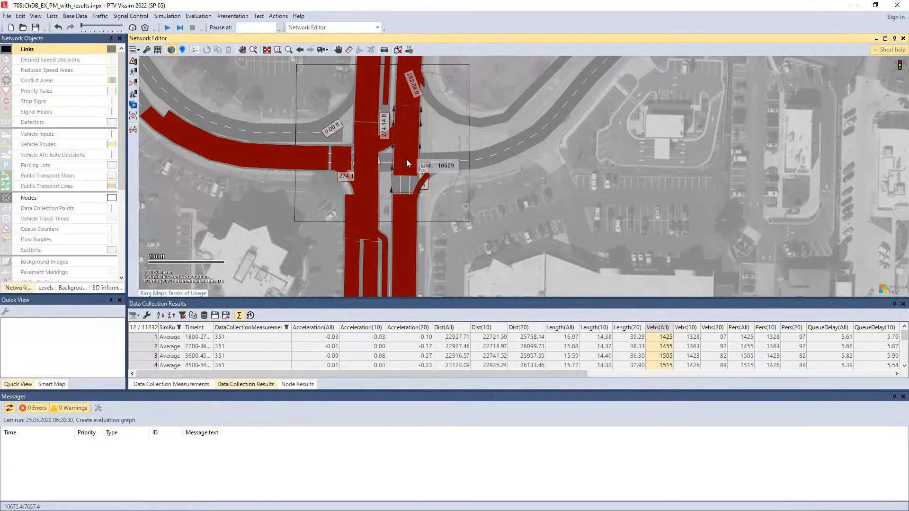
{"action": "left_click_drag", "start_coordinate": [404, 202], "coordinate": [426, 99]}
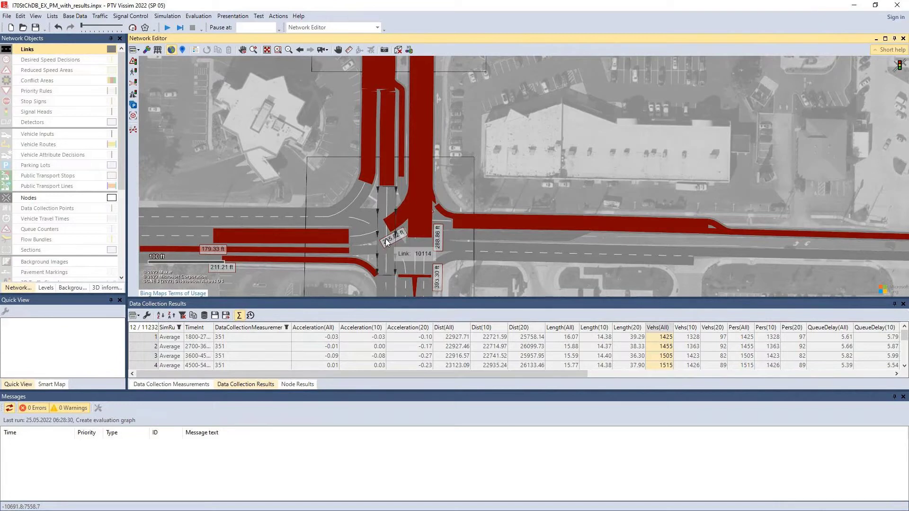
{"action": "left_click_drag", "start_coordinate": [466, 200], "coordinate": [479, 252]}
{"action": "scroll", "coordinate": [479, 252], "scroll_direction": "down", "scroll_amount": 1}
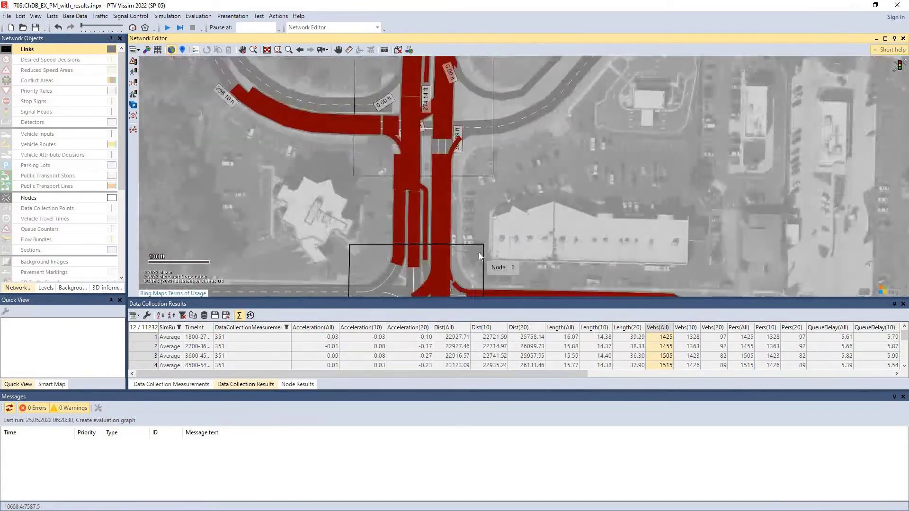
- Trace the queues along the arterial from node 6 through node 4 and across the freeway, comparing spillback between the closely spaced intersections
{"action": "scroll", "coordinate": [479, 251], "scroll_direction": "down", "scroll_amount": 4}
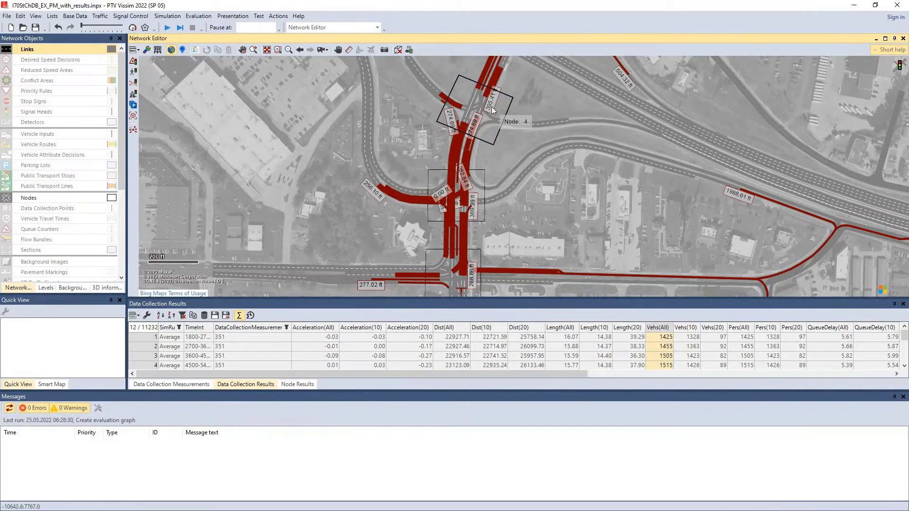
{"action": "left_click_drag", "start_coordinate": [501, 98], "coordinate": [480, 156]}
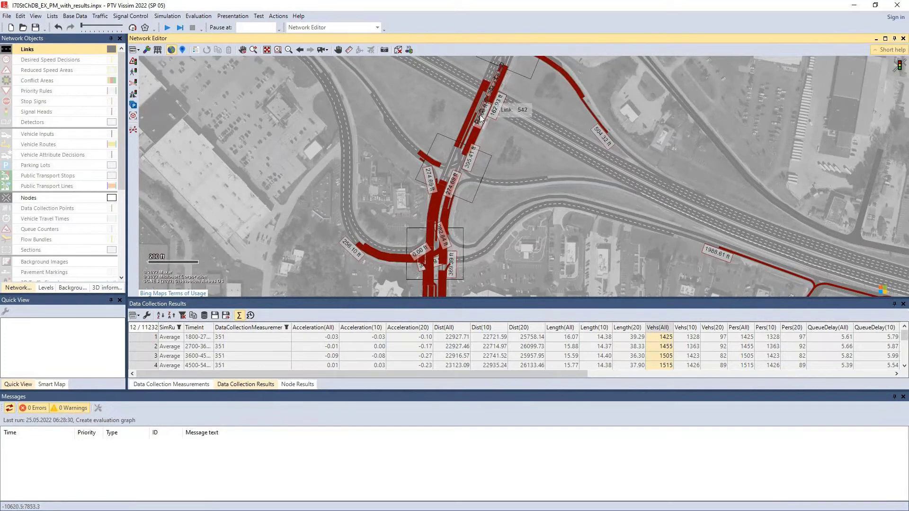
{"action": "scroll", "coordinate": [469, 172], "scroll_direction": "down", "scroll_amount": 1}
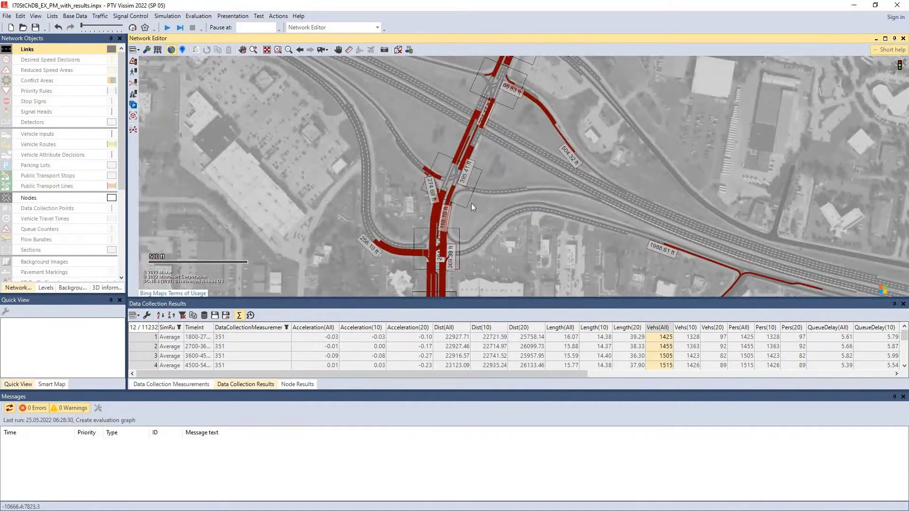
{"action": "left_click_drag", "start_coordinate": [470, 200], "coordinate": [469, 159]}
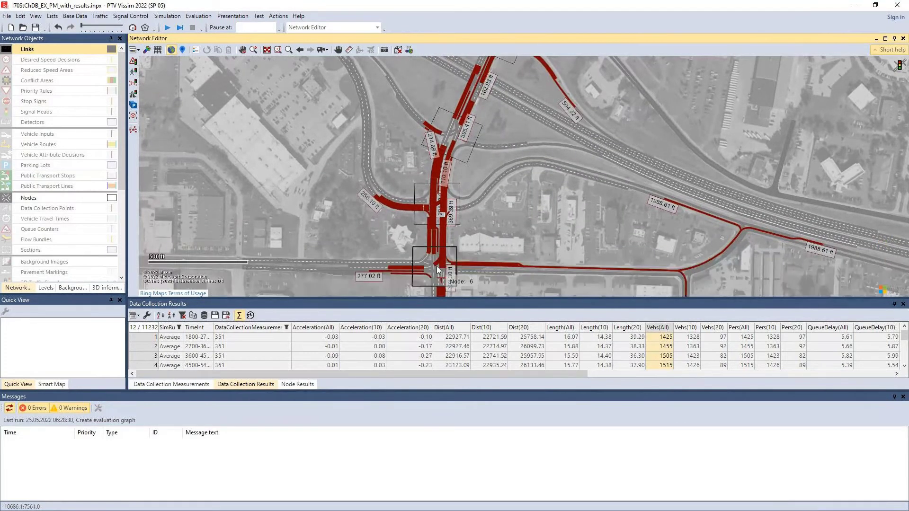
{"action": "left_click_drag", "start_coordinate": [424, 217], "coordinate": [419, 238]}
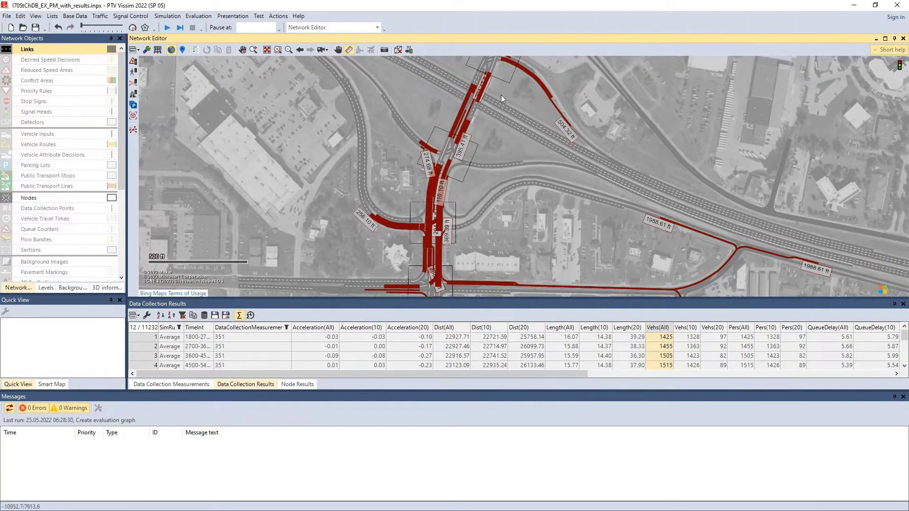
- Inspect the queues and turn bays at node 5 up close, including the short right-turn connector on its northbound approach
{"action": "left_click_drag", "start_coordinate": [490, 76], "coordinate": [385, 288]}
{"action": "scroll", "coordinate": [442, 258], "scroll_direction": "up", "scroll_amount": 2}
{"action": "scroll", "coordinate": [443, 257], "scroll_direction": "up", "scroll_amount": 2}
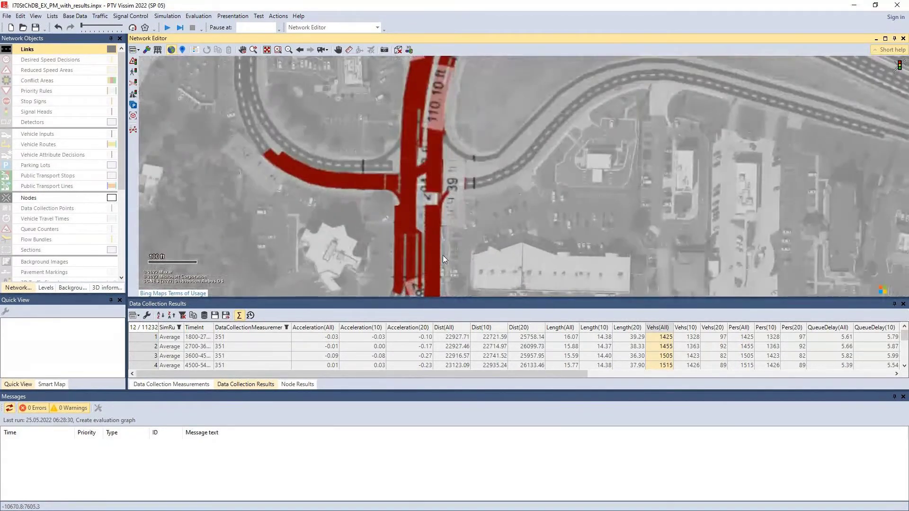
{"action": "left_click_drag", "start_coordinate": [449, 182], "coordinate": [450, 199]}
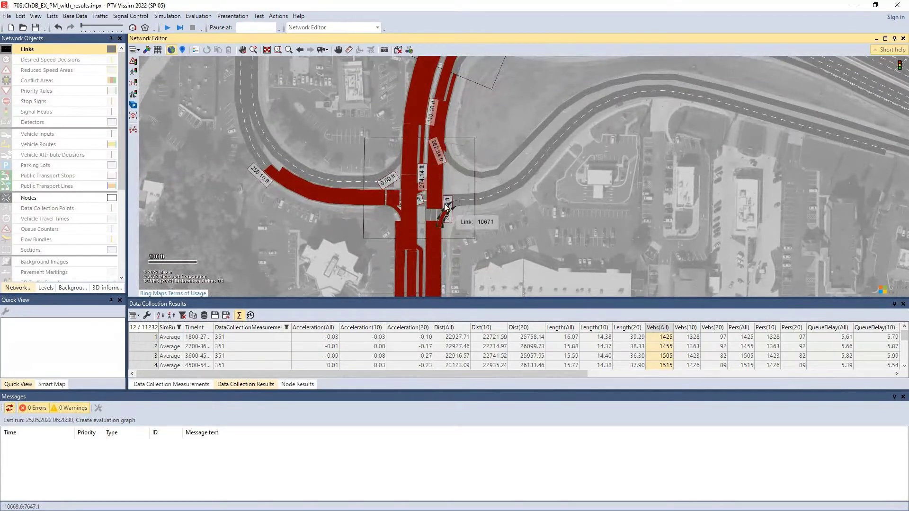
{"action": "scroll", "coordinate": [450, 220], "scroll_direction": "up", "scroll_amount": 1}
{"action": "scroll", "coordinate": [448, 217], "scroll_direction": "up", "scroll_amount": 1}
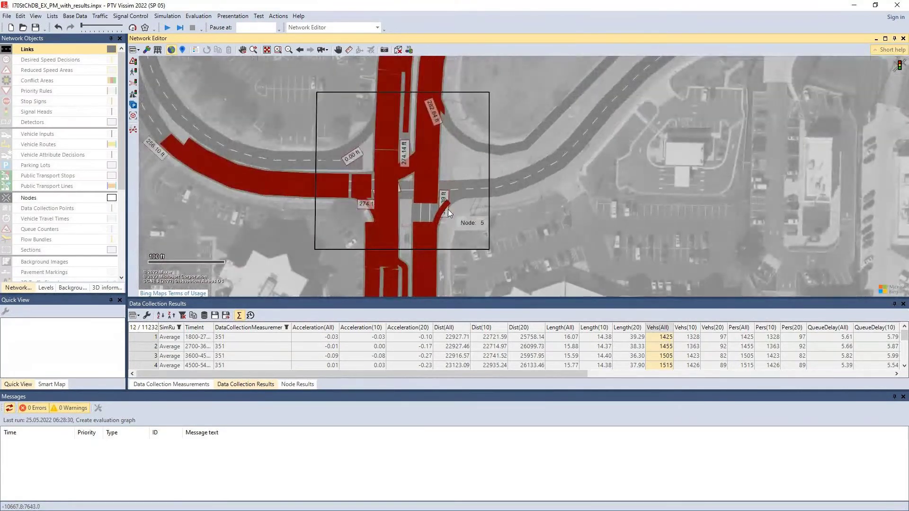
- Examine the queue length labels at the node 5 intersection, the intersection south of it, and the frontage road and side street to the east
{"action": "left_click_drag", "start_coordinate": [448, 209], "coordinate": [448, 161]}
{"action": "scroll", "coordinate": [444, 164], "scroll_direction": "down", "scroll_amount": 1}
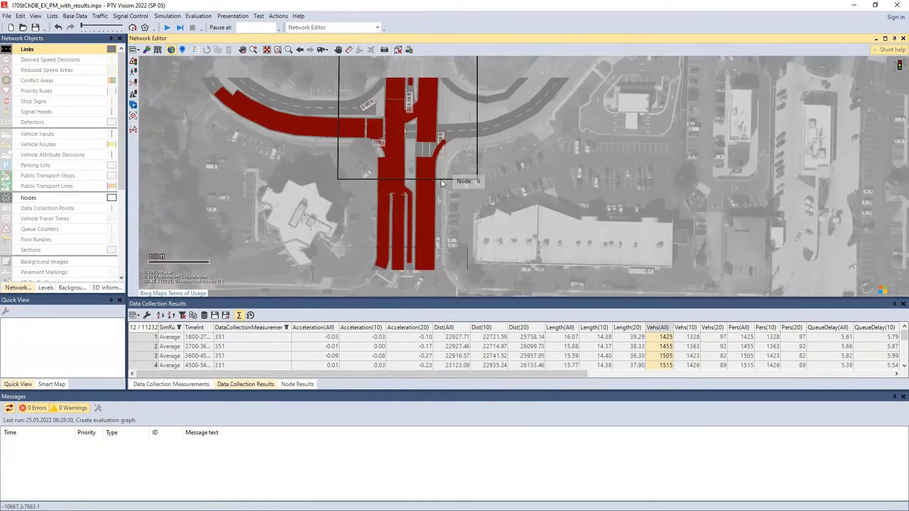
{"action": "scroll", "coordinate": [424, 147], "scroll_direction": "down", "scroll_amount": 1}
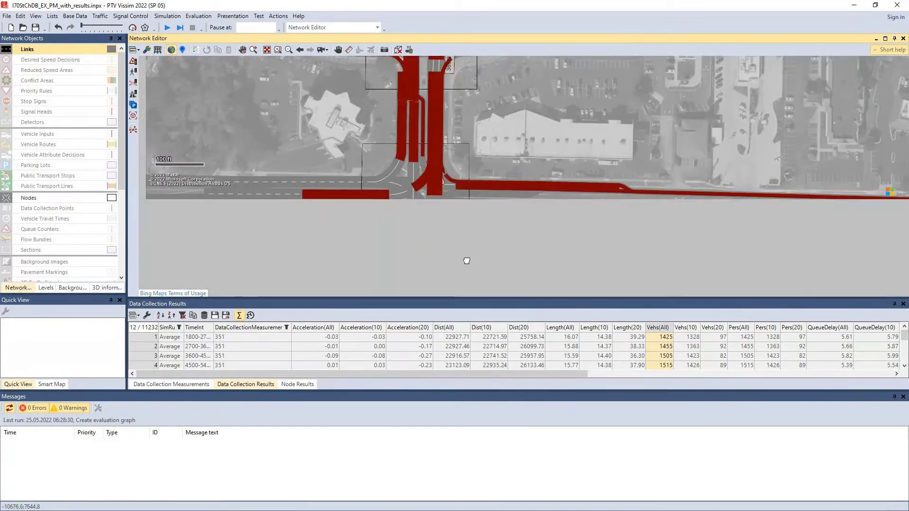
{"action": "scroll", "coordinate": [430, 229], "scroll_direction": "up", "scroll_amount": 1}
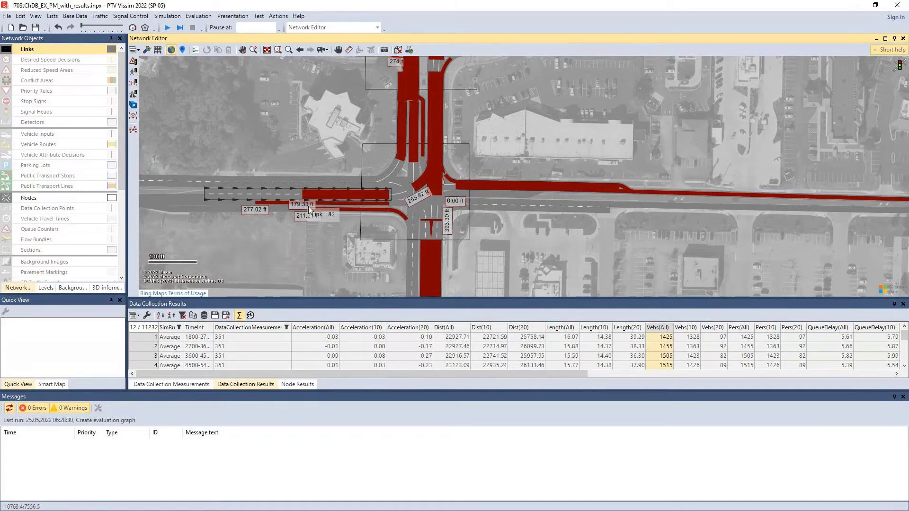
{"action": "scroll", "coordinate": [391, 199], "scroll_direction": "down", "scroll_amount": 2}
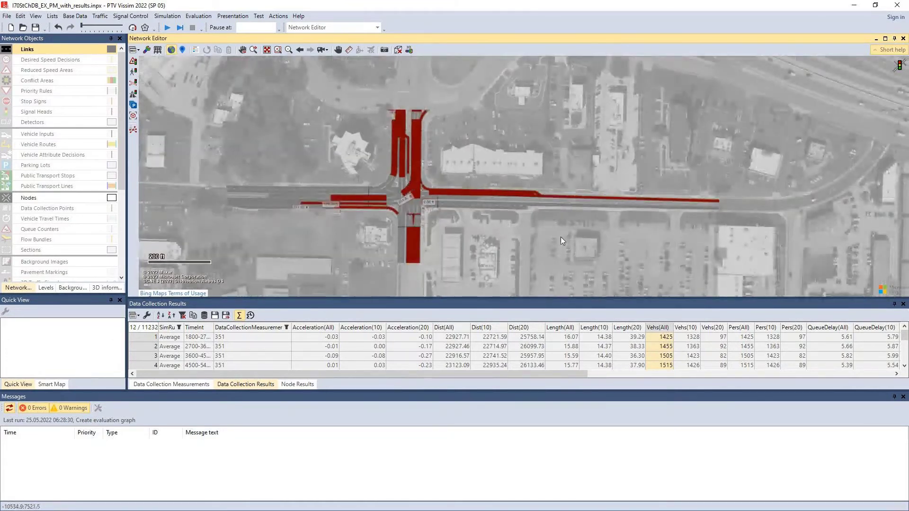
{"action": "left_click_drag", "start_coordinate": [558, 238], "coordinate": [336, 235]}
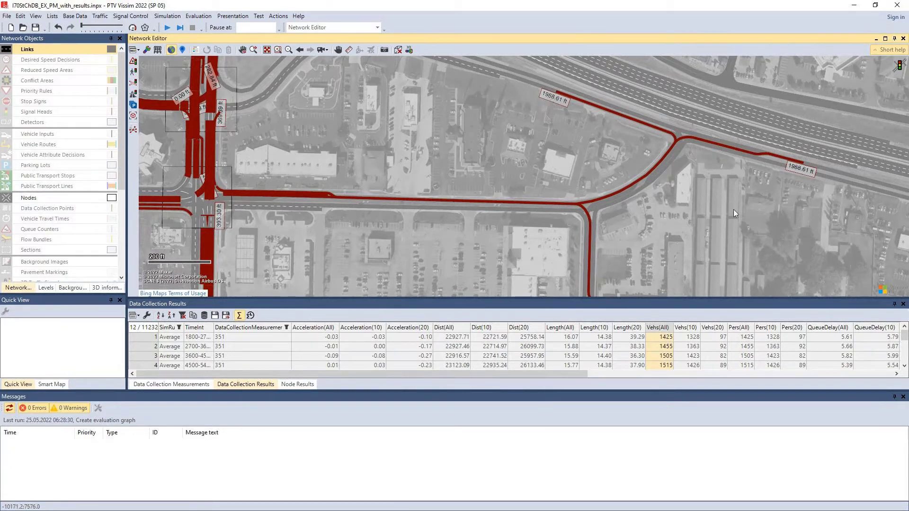
{"action": "left_click_drag", "start_coordinate": [742, 189], "coordinate": [512, 167]}
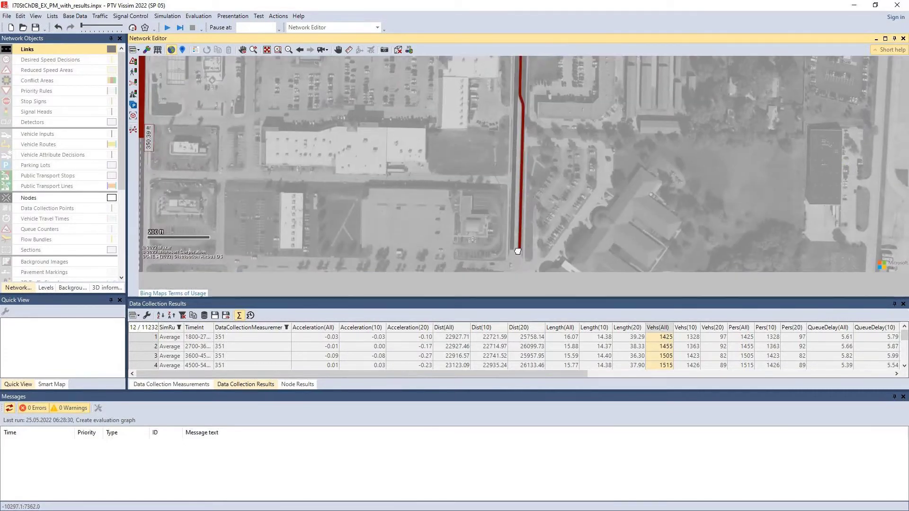
{"action": "scroll", "coordinate": [520, 252], "scroll_direction": "down", "scroll_amount": 2}
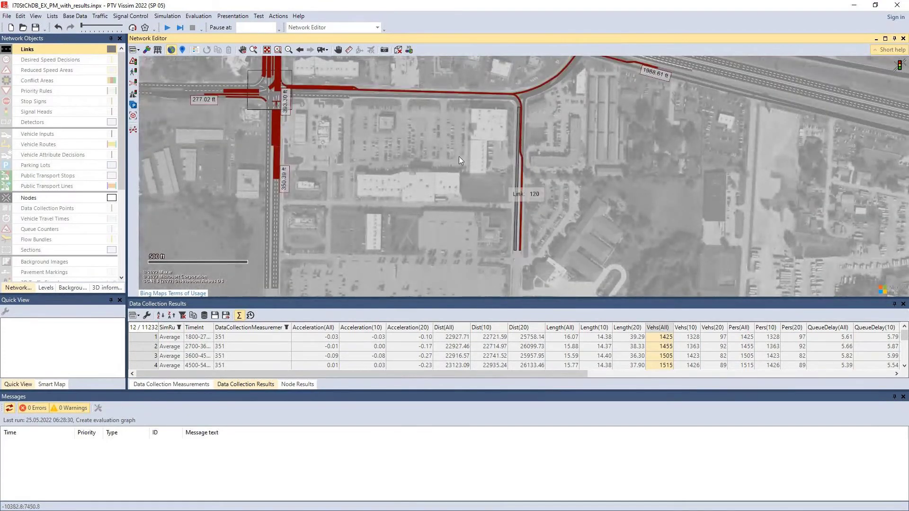
{"action": "left_click_drag", "start_coordinate": [459, 156], "coordinate": [475, 254]}
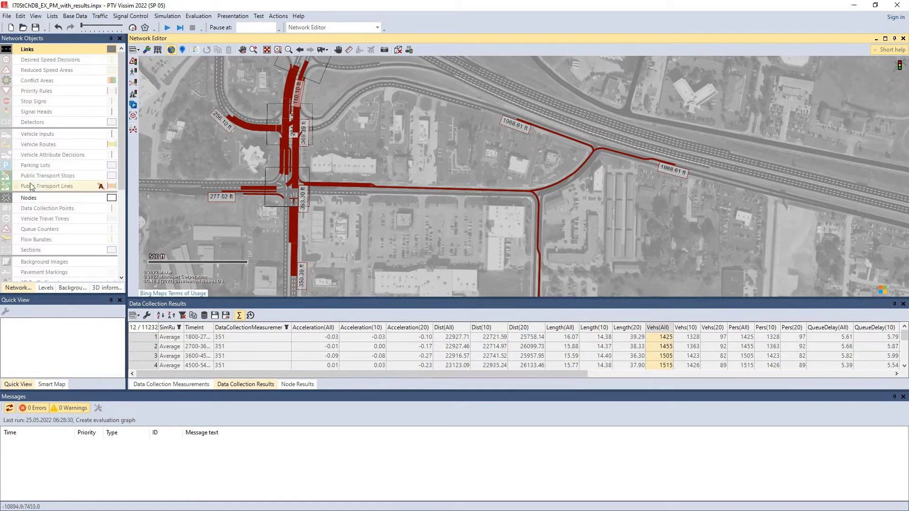
- Make the queue counters visible in the network, check the queue counter list, and close it
{"action": "left_click", "coordinate": [7, 229]}
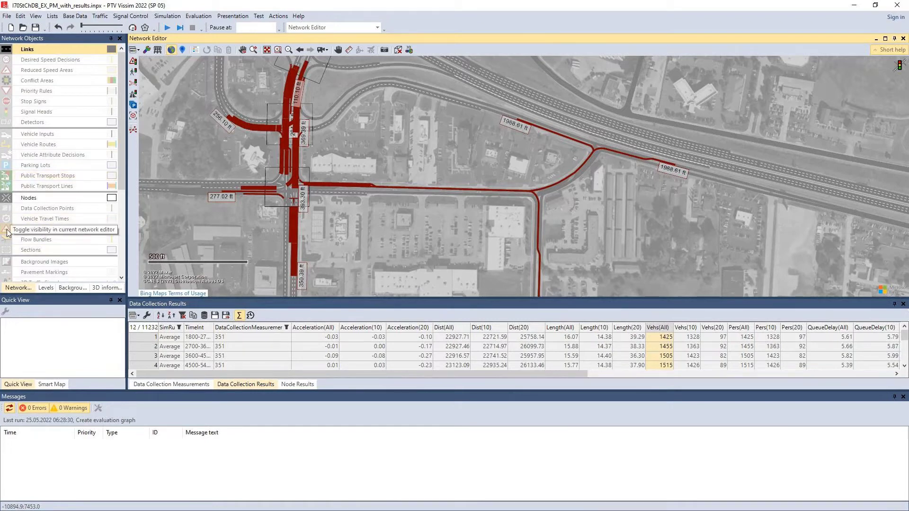
{"action": "right_click", "coordinate": [42, 230]}
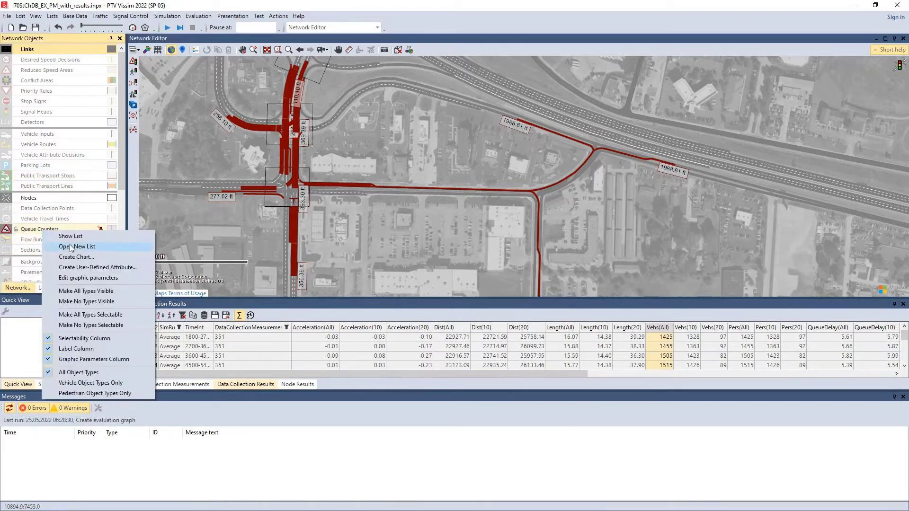
{"action": "left_click", "coordinate": [90, 236]}
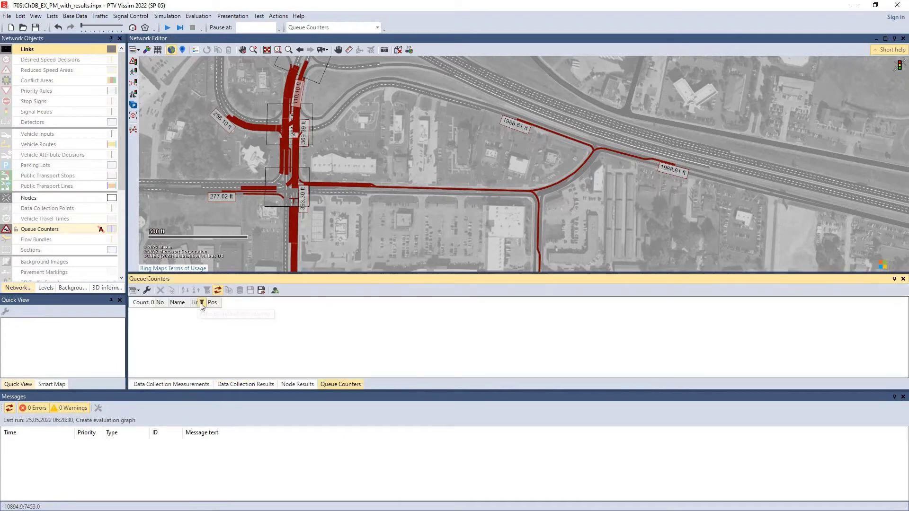
{"action": "left_click", "coordinate": [903, 279]}
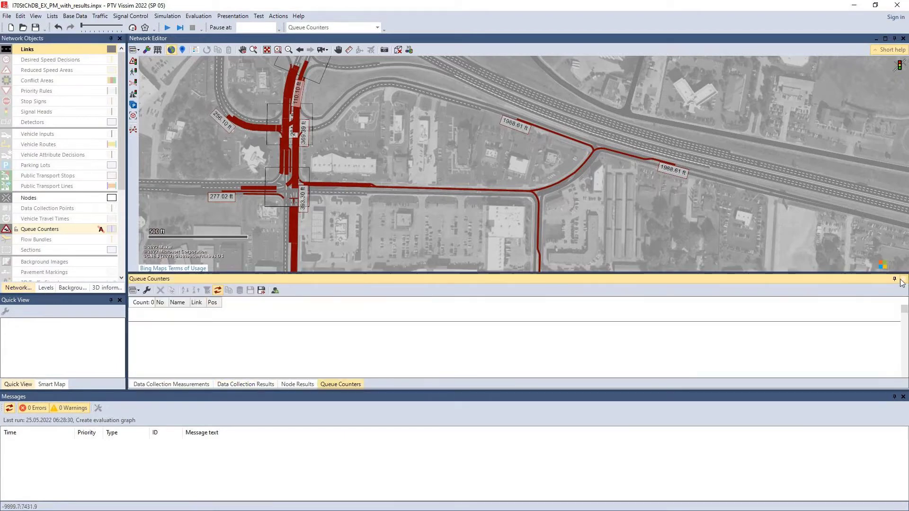
- Measure the distance from the node 3 ramp intersection along the roadway to the far end of the eastern frontage road queue
{"action": "left_click_drag", "start_coordinate": [415, 172], "coordinate": [405, 221]}
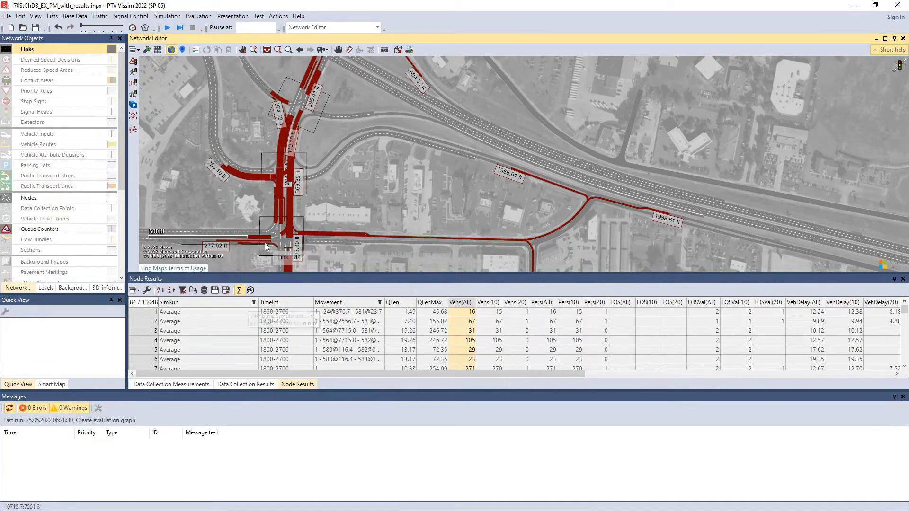
{"action": "left_click_drag", "start_coordinate": [296, 196], "coordinate": [293, 264]}
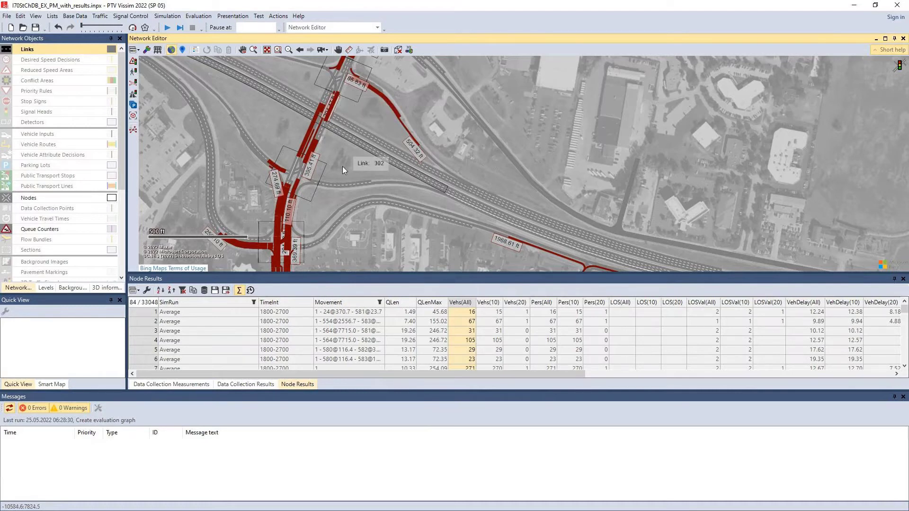
{"action": "scroll", "coordinate": [343, 166], "scroll_direction": "up", "scroll_amount": 1}
{"action": "scroll", "coordinate": [359, 141], "scroll_direction": "down", "scroll_amount": 1}
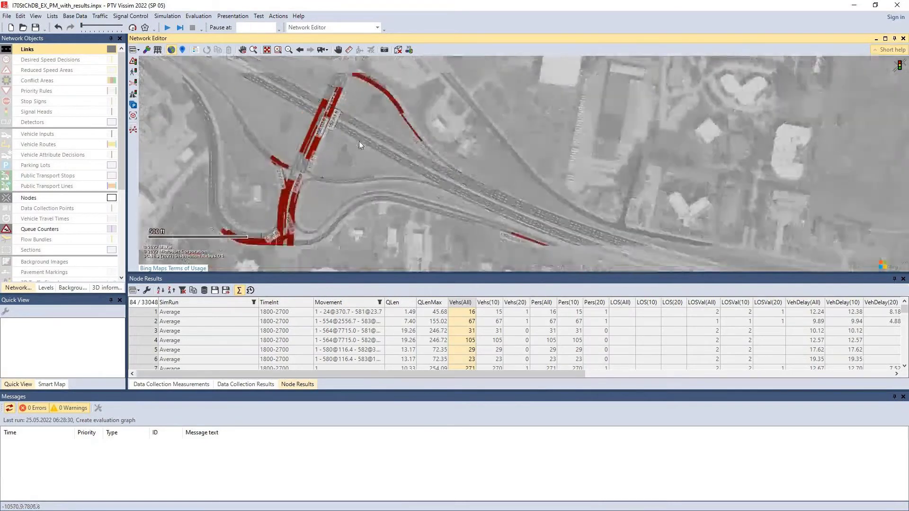
{"action": "scroll", "coordinate": [369, 228], "scroll_direction": "down", "scroll_amount": 1}
{"action": "left_click_drag", "start_coordinate": [369, 229], "coordinate": [370, 172]}
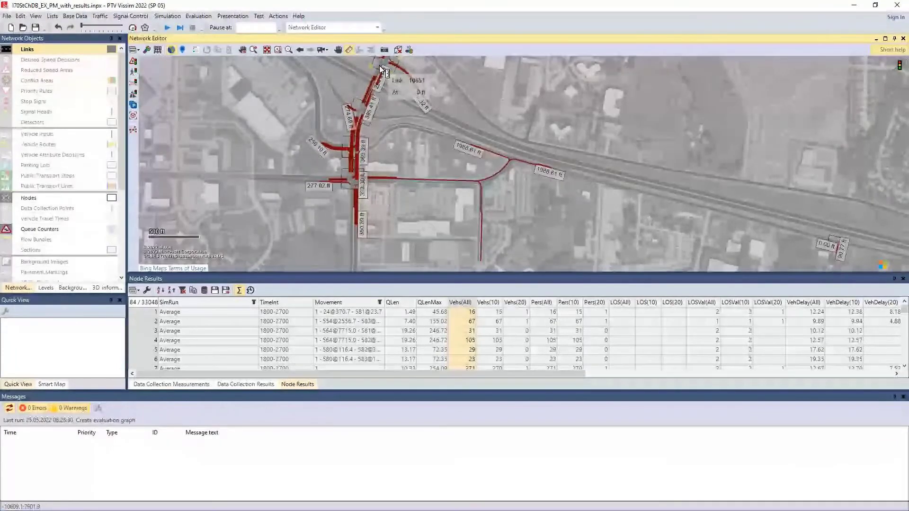
{"action": "scroll", "coordinate": [383, 70], "scroll_direction": "up", "scroll_amount": 2}
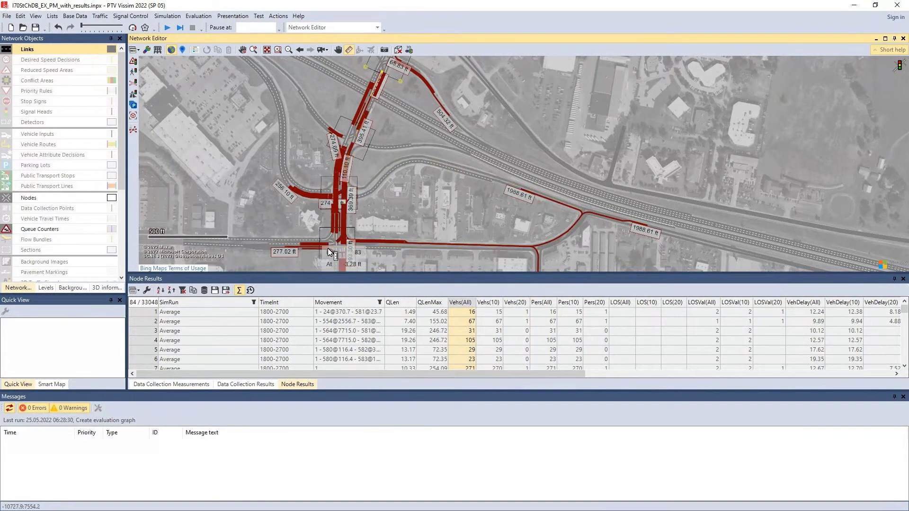
{"action": "left_click_drag", "start_coordinate": [522, 193], "coordinate": [524, 193]}
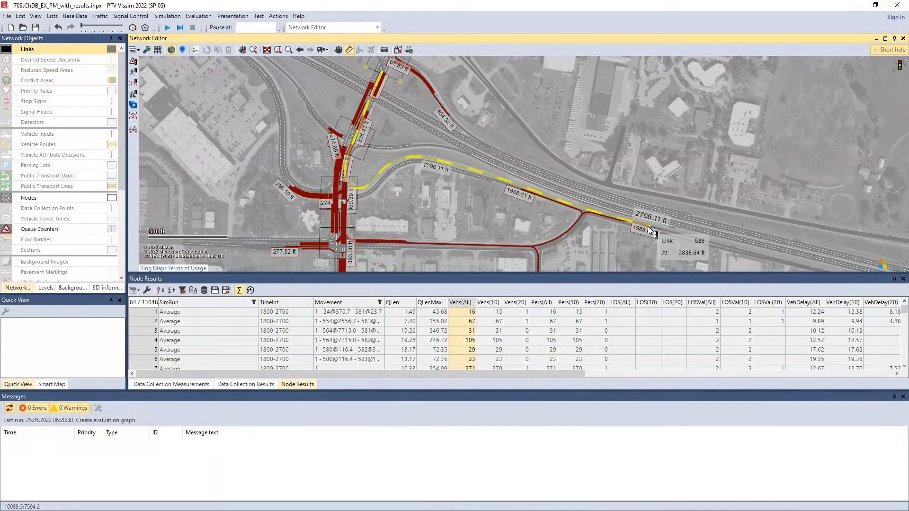
- Extend the measurement from node 3 to the south end of the eastern side street and along the main road, then end measuring
{"action": "left_click_drag", "start_coordinate": [581, 244], "coordinate": [531, 80]}
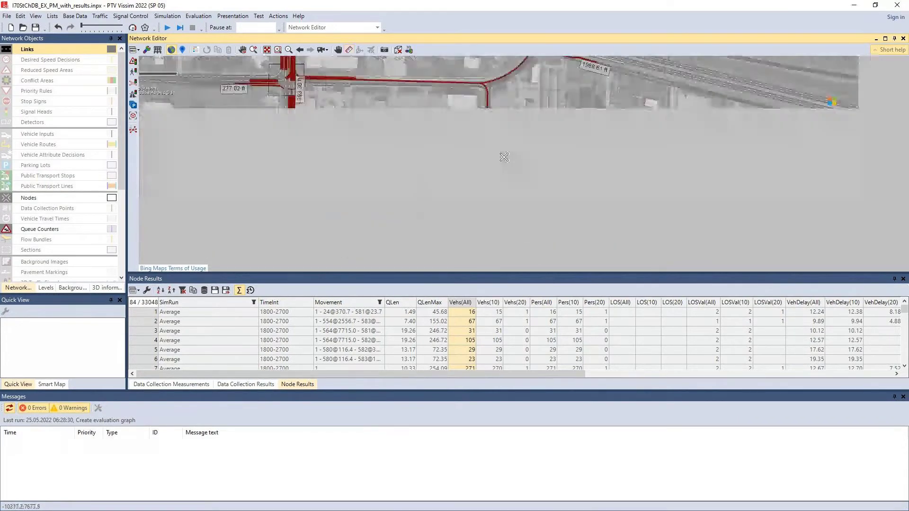
{"action": "left_click_drag", "start_coordinate": [487, 208], "coordinate": [488, 208]}
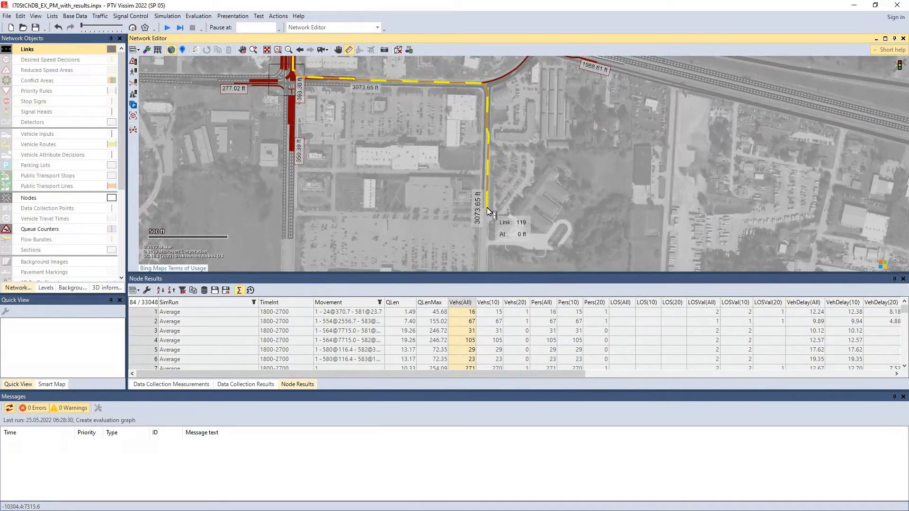
{"action": "left_click_drag", "start_coordinate": [295, 92], "coordinate": [296, 235]}
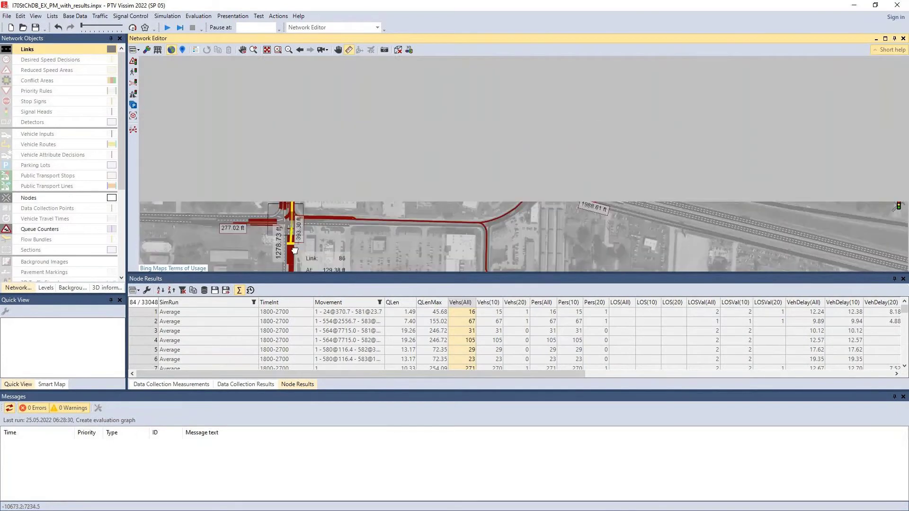
{"action": "left_click_drag", "start_coordinate": [303, 126], "coordinate": [342, 199]}
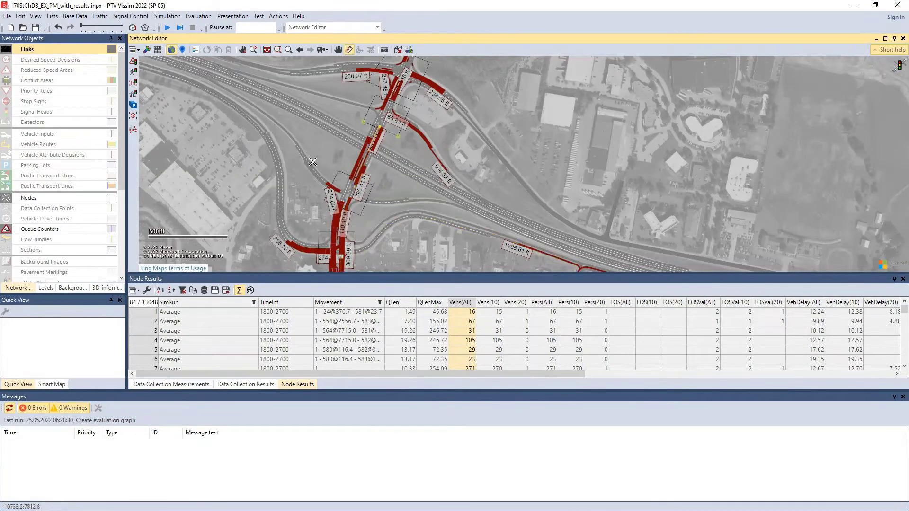
{"action": "key", "text": "Escape"}
- Examine the queues at node 3, along its eastern ramp on links 263 and 262, and at the southern ramp intersection
{"action": "left_click_drag", "start_coordinate": [453, 155], "coordinate": [424, 224]}
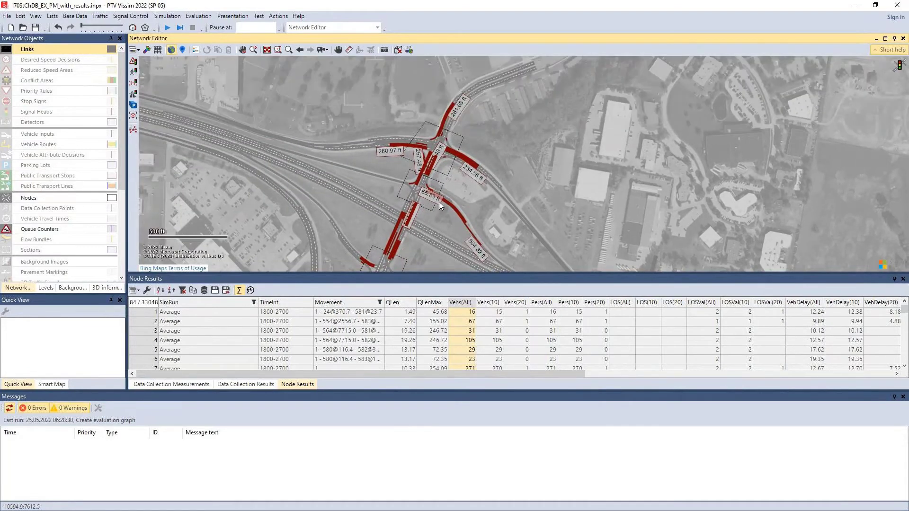
{"action": "scroll", "coordinate": [439, 201], "scroll_direction": "up", "scroll_amount": 4}
{"action": "scroll", "coordinate": [439, 202], "scroll_direction": "up", "scroll_amount": 3}
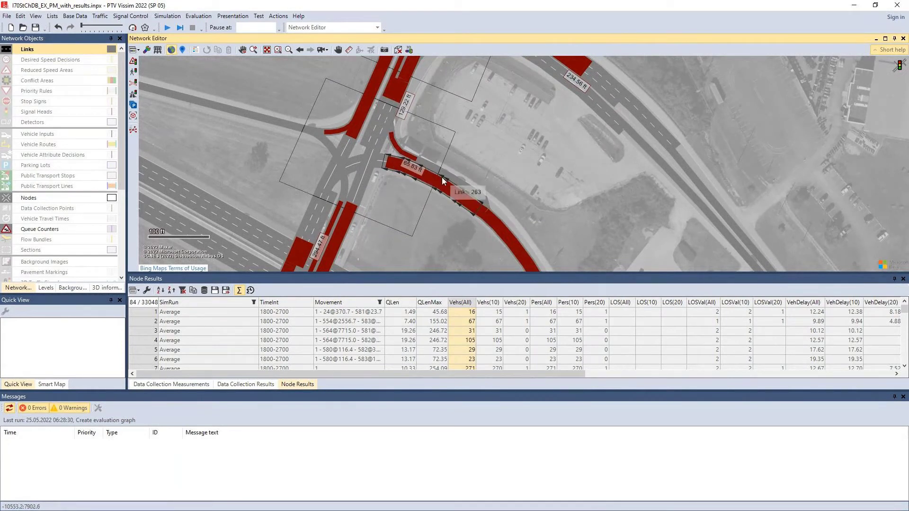
{"action": "left_click_drag", "start_coordinate": [474, 205], "coordinate": [464, 174]}
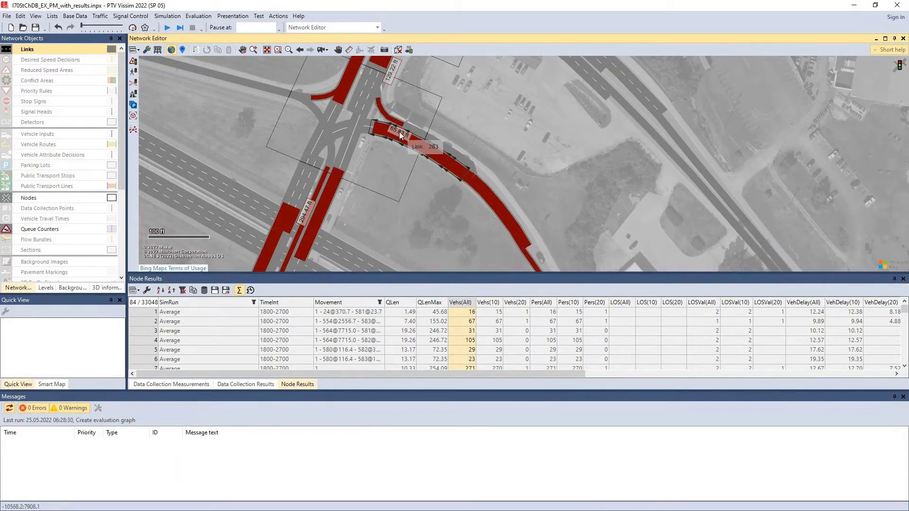
{"action": "left_click_drag", "start_coordinate": [497, 195], "coordinate": [459, 97]}
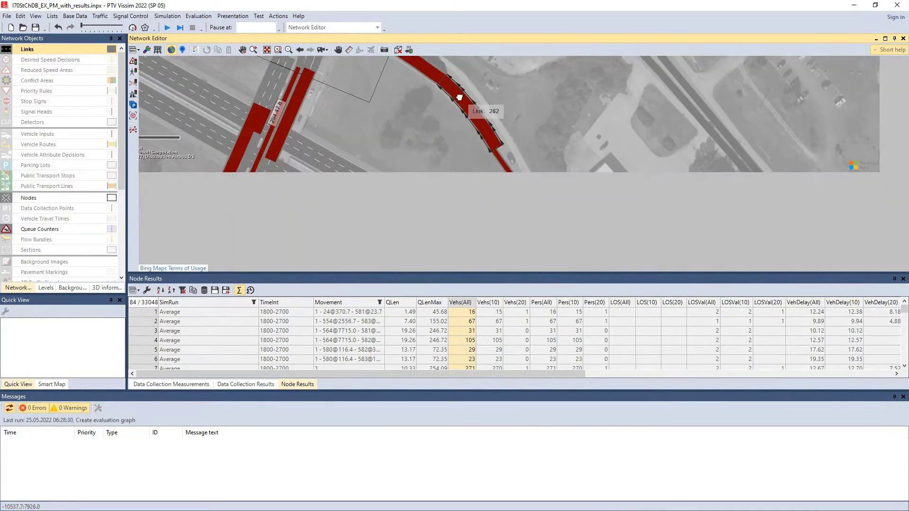
{"action": "left_click_drag", "start_coordinate": [357, 156], "coordinate": [551, 41]}
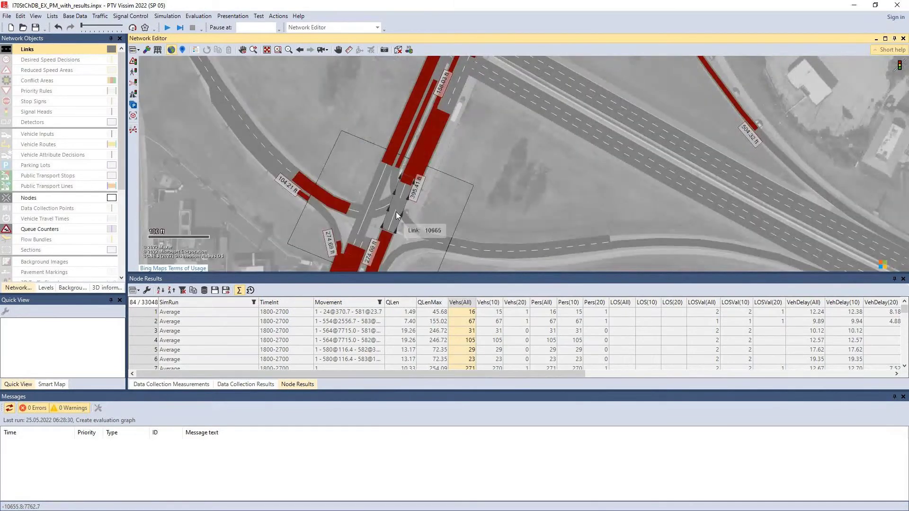
{"action": "scroll", "coordinate": [395, 211], "scroll_direction": "down", "scroll_amount": 3}
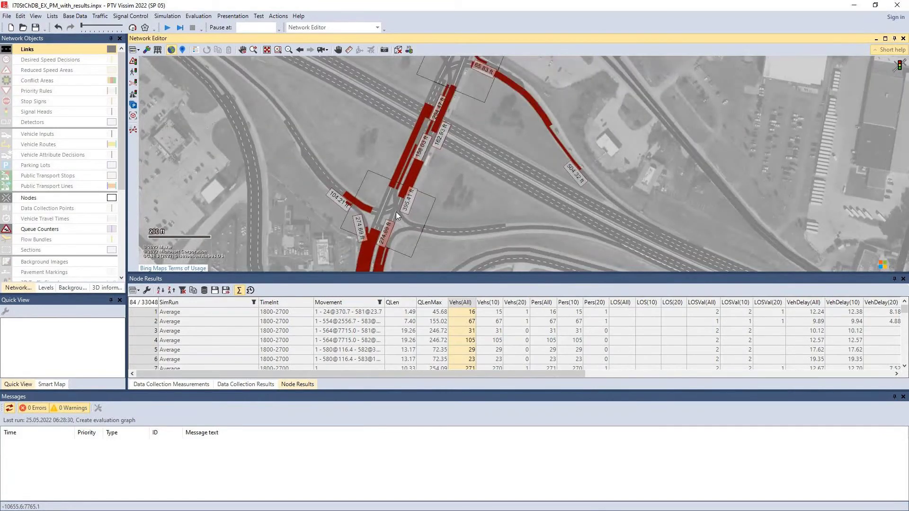
{"action": "left_click_drag", "start_coordinate": [431, 188], "coordinate": [418, 263]}
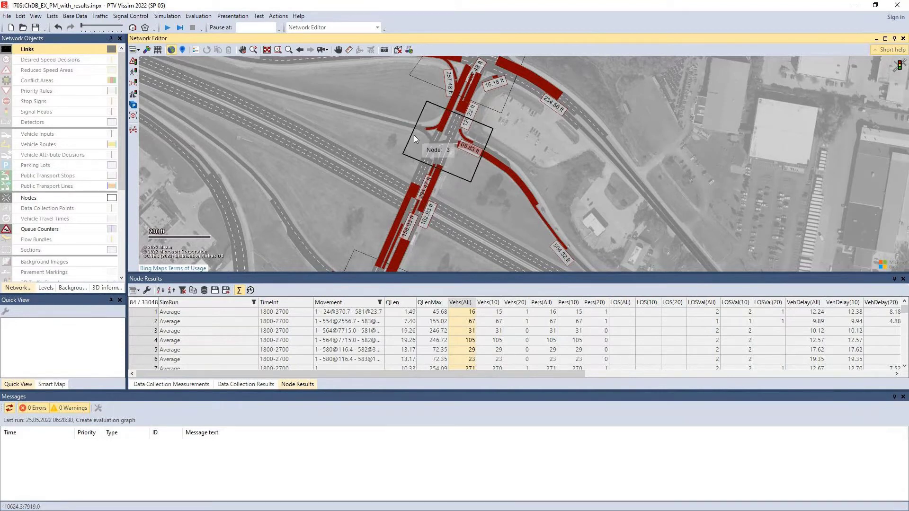
- Inspect the conflict area on the west side of node 3, clear its selection, and return to the link objects
{"action": "left_click", "coordinate": [37, 80]}
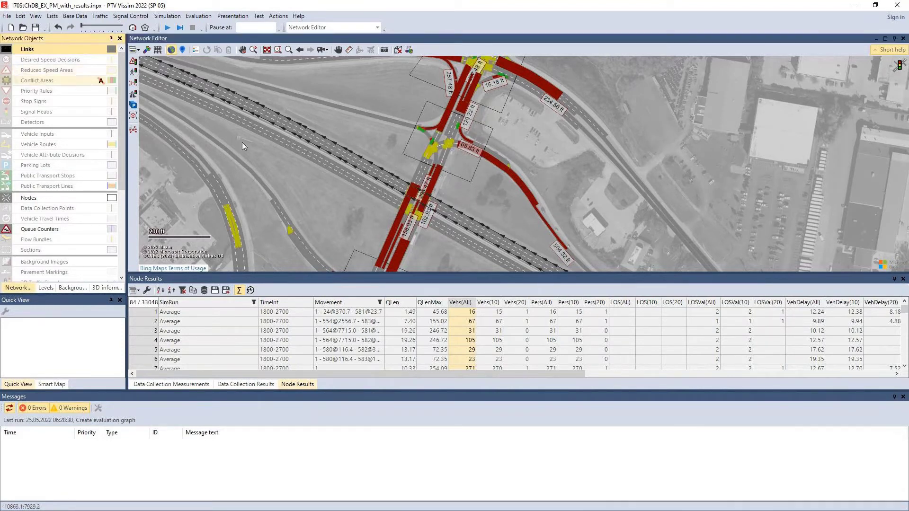
{"action": "left_click", "coordinate": [434, 143]}
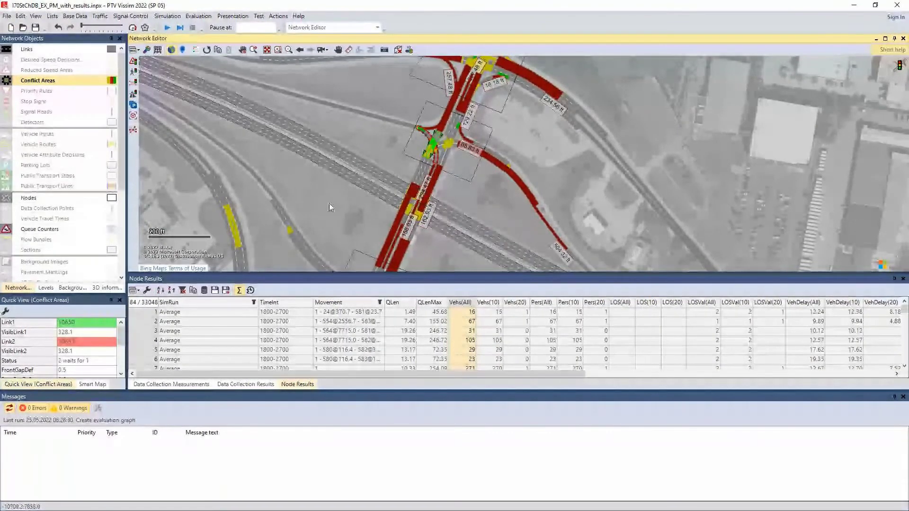
{"action": "left_click", "coordinate": [333, 228]}
{"action": "left_click", "coordinate": [49, 51]}
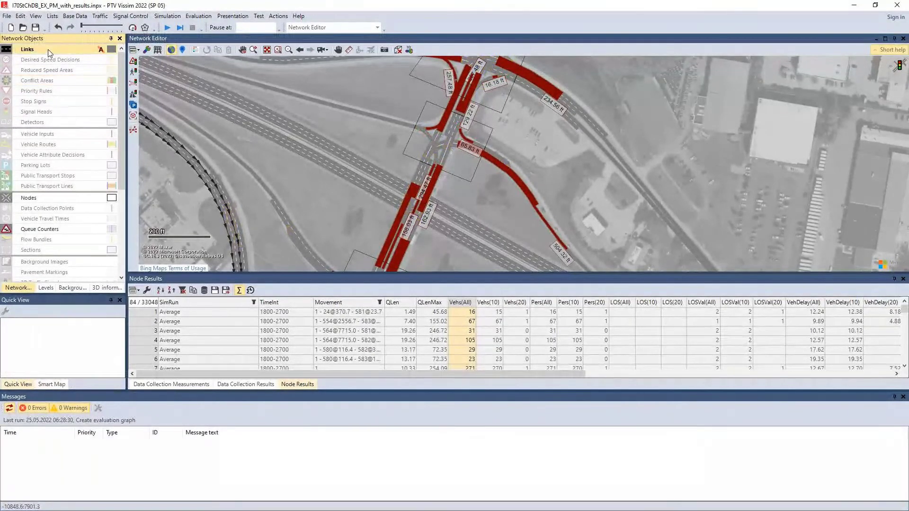
- Apply the network editor layout 34-Check Inappropriate Turn Behavior to color the interchange links by average speed
{"action": "left_click_drag", "start_coordinate": [363, 209], "coordinate": [383, 105]}
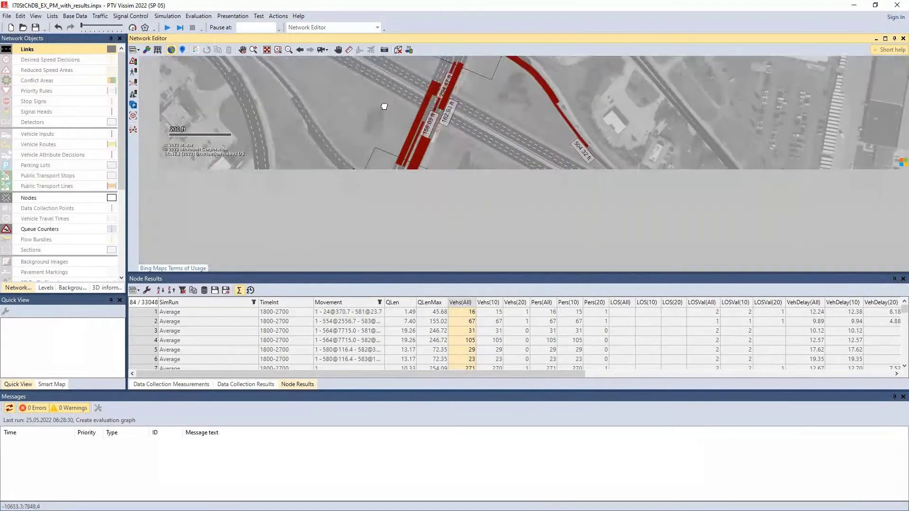
{"action": "scroll", "coordinate": [385, 107], "scroll_direction": "down", "scroll_amount": 1}
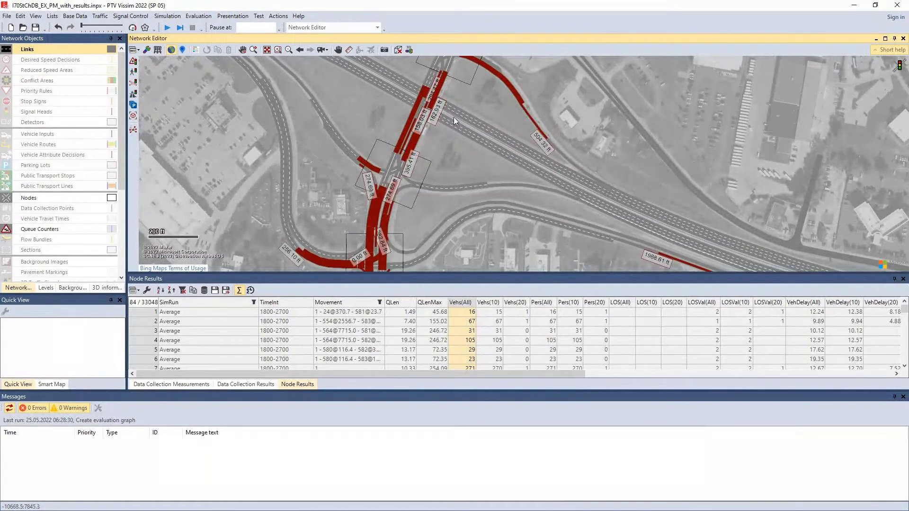
{"action": "left_click_drag", "start_coordinate": [455, 62], "coordinate": [559, 152]}
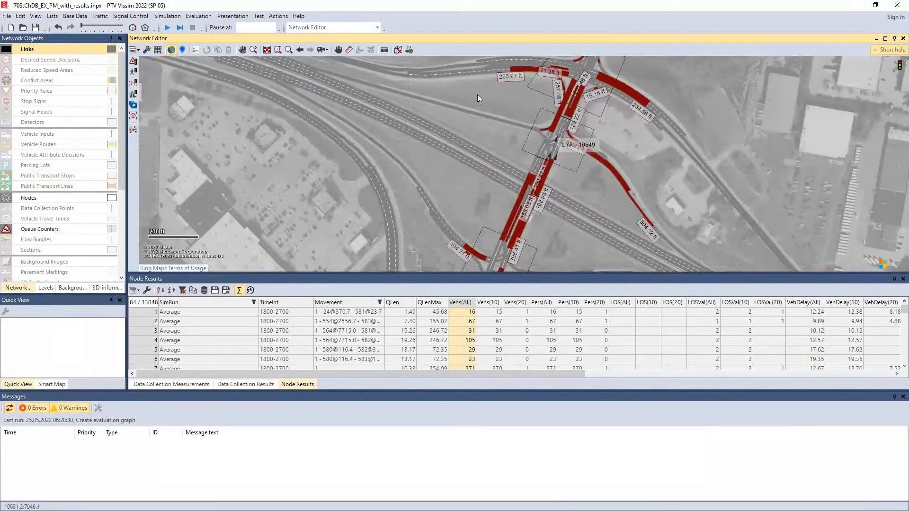
{"action": "left_click_drag", "start_coordinate": [477, 98], "coordinate": [463, 208]}
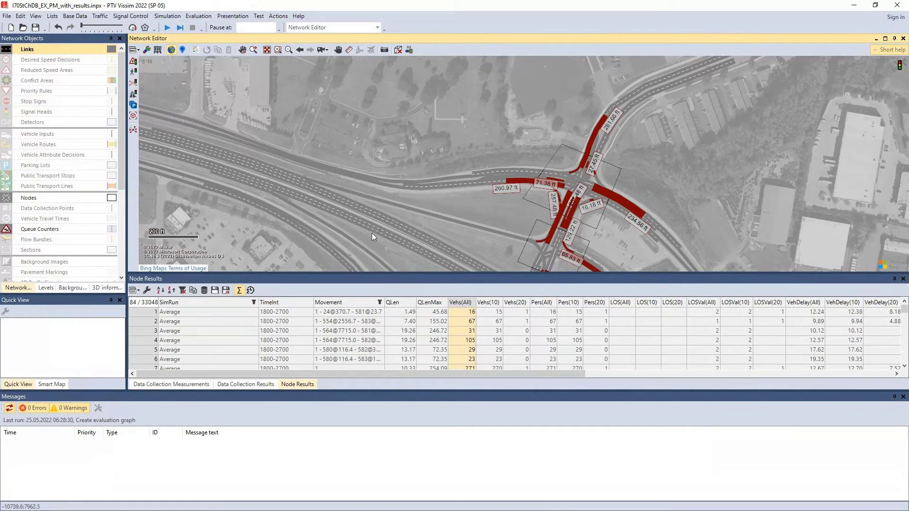
{"action": "left_click", "coordinate": [134, 51]}
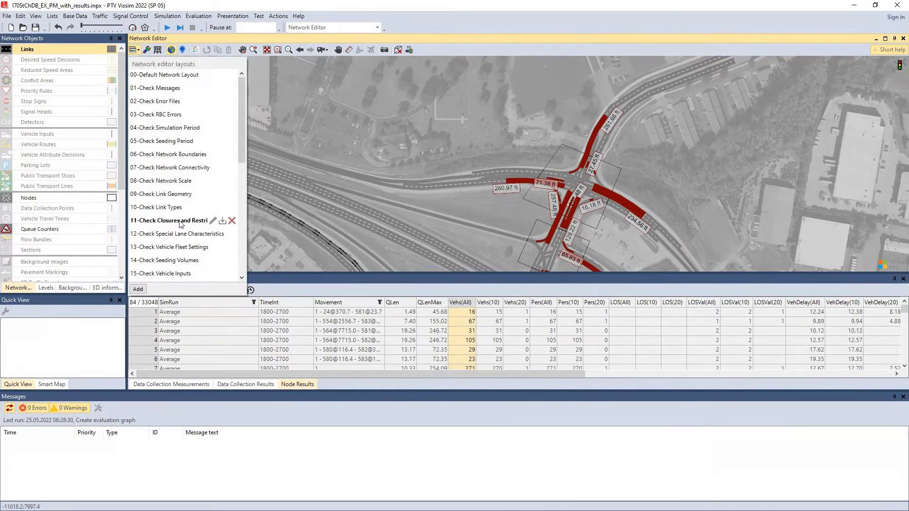
{"action": "scroll", "coordinate": [182, 226], "scroll_direction": "down", "scroll_amount": 7}
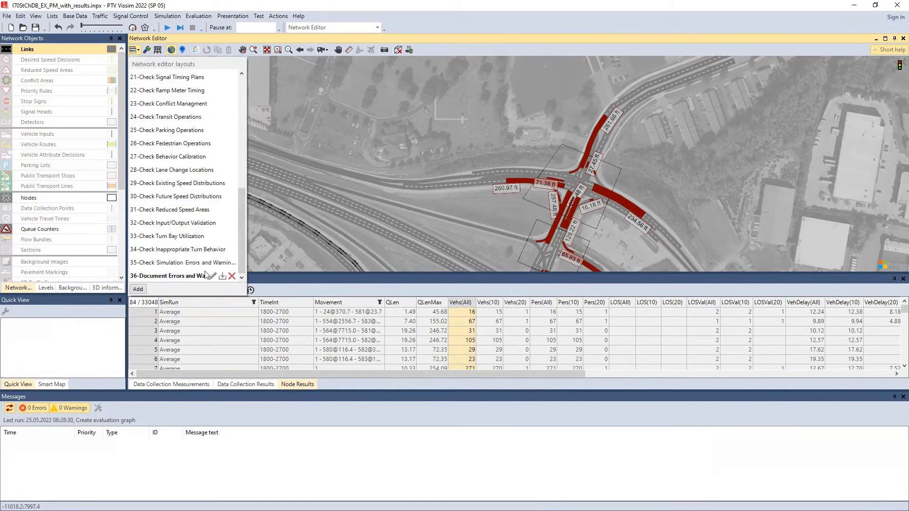
{"action": "left_click", "coordinate": [194, 250]}
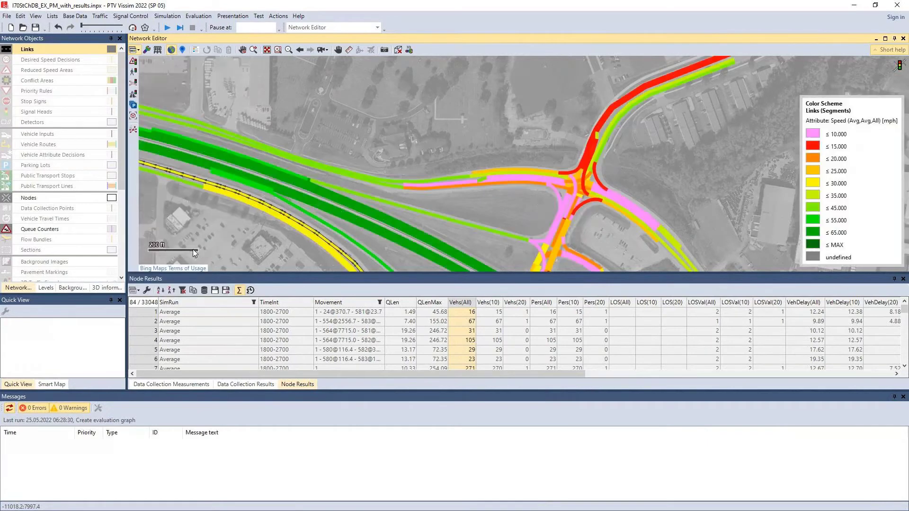
- Examine the color-coded segment speeds from the interchange south to the turning movements at the Mexico Rd intersection
{"action": "left_click_drag", "start_coordinate": [509, 165], "coordinate": [666, 88]}
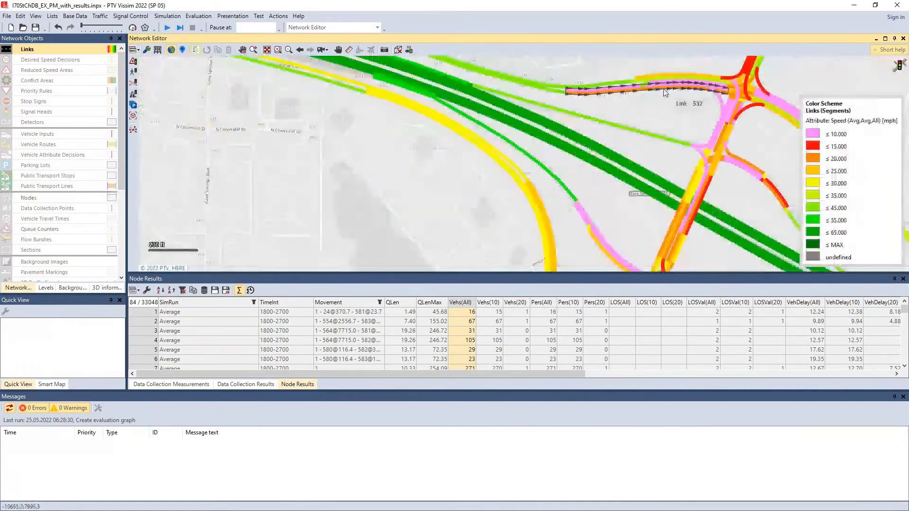
{"action": "left_click_drag", "start_coordinate": [455, 119], "coordinate": [166, 42]}
{"action": "left_click_drag", "start_coordinate": [513, 183], "coordinate": [379, 28]}
{"action": "left_click_drag", "start_coordinate": [347, 157], "coordinate": [552, 69]}
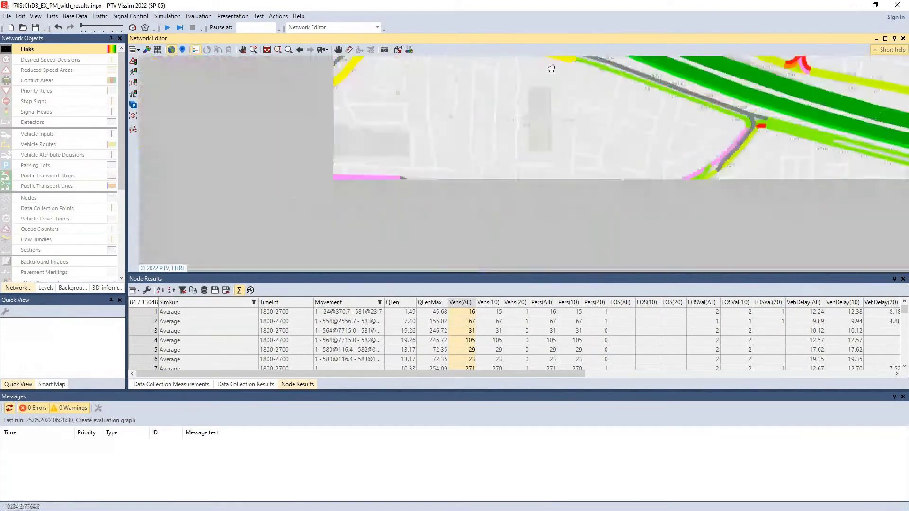
{"action": "scroll", "coordinate": [430, 152], "scroll_direction": "up", "scroll_amount": 1}
{"action": "scroll", "coordinate": [300, 226], "scroll_direction": "up", "scroll_amount": 2}
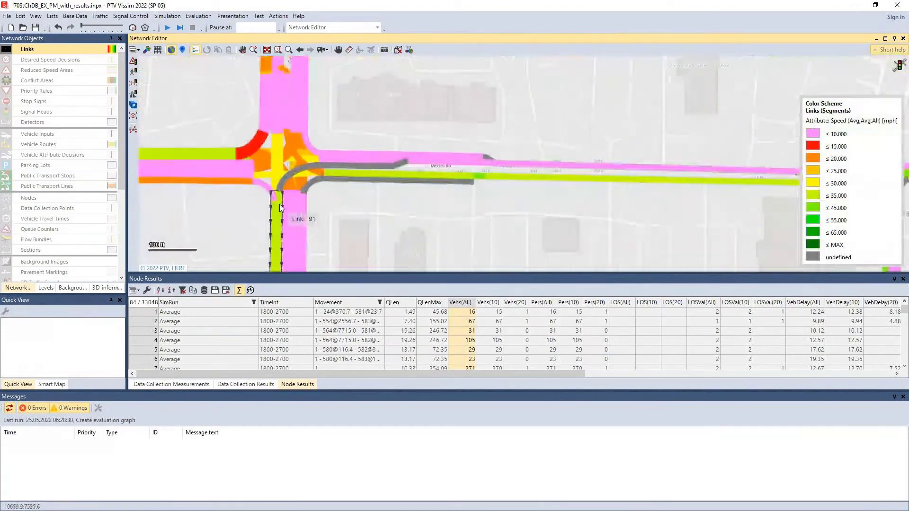
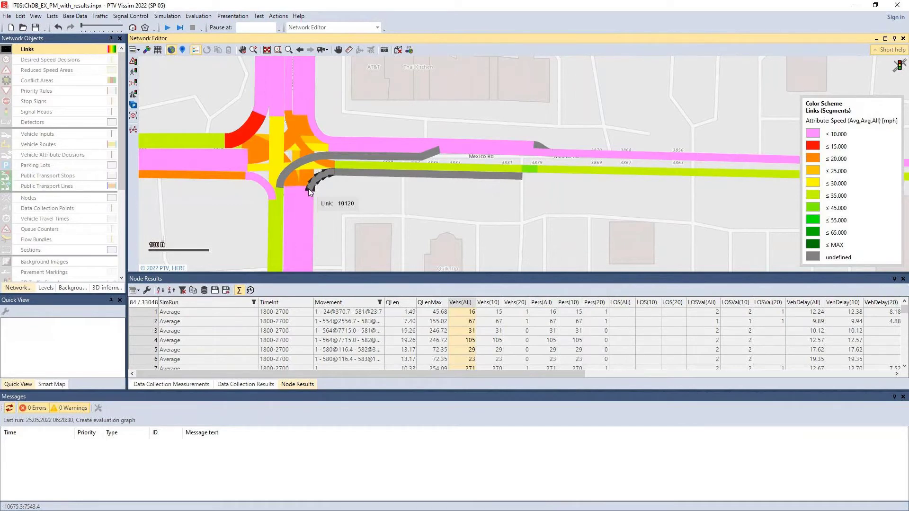
- Set the links' segment color scheme attribute to Speed, Average x 1800-2700 x All types
{"action": "left_click", "coordinate": [113, 51]}
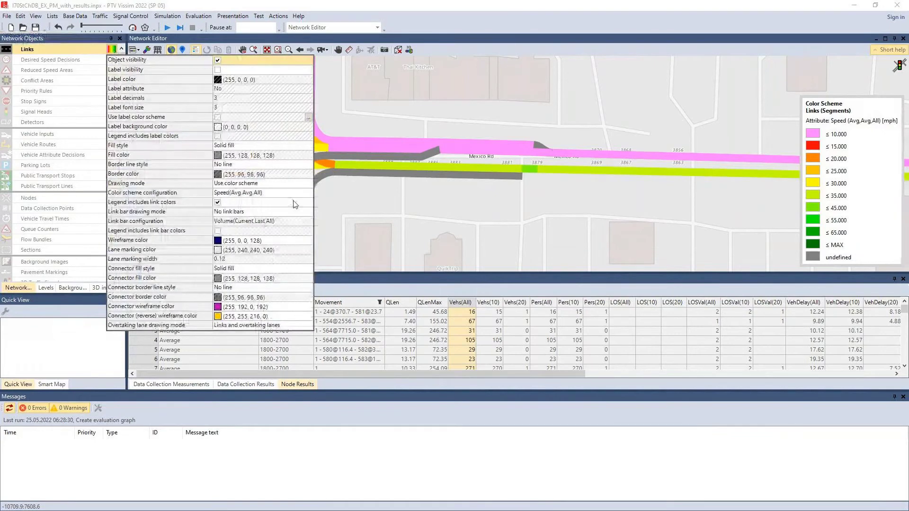
{"action": "left_click", "coordinate": [309, 193]}
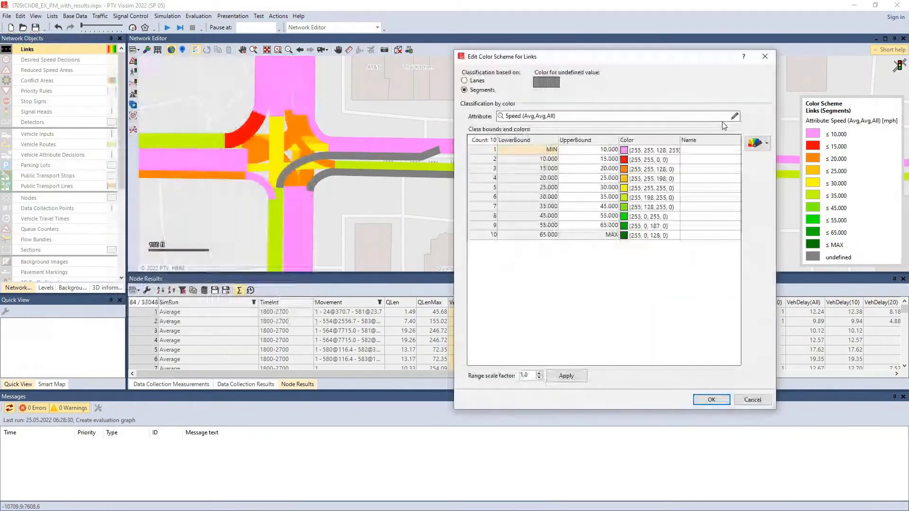
{"action": "left_click", "coordinate": [734, 117]}
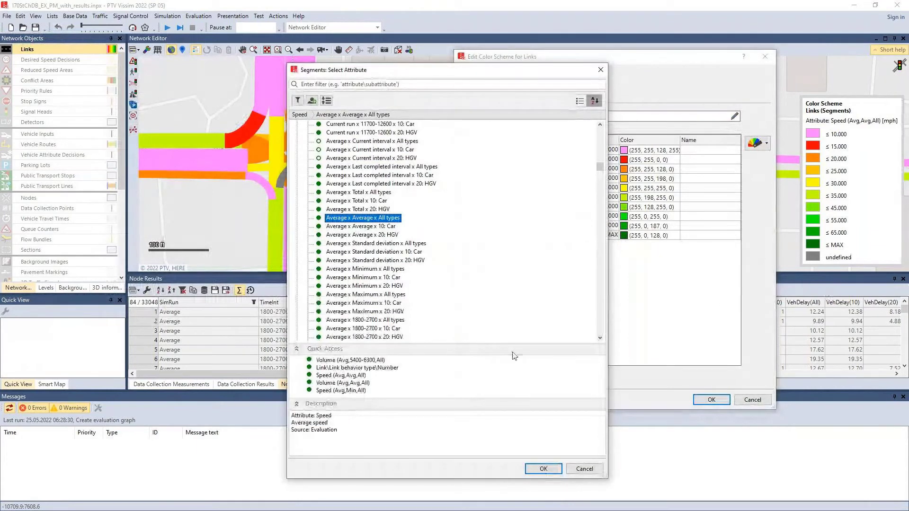
{"action": "left_click", "coordinate": [363, 320]}
{"action": "left_click", "coordinate": [543, 468]}
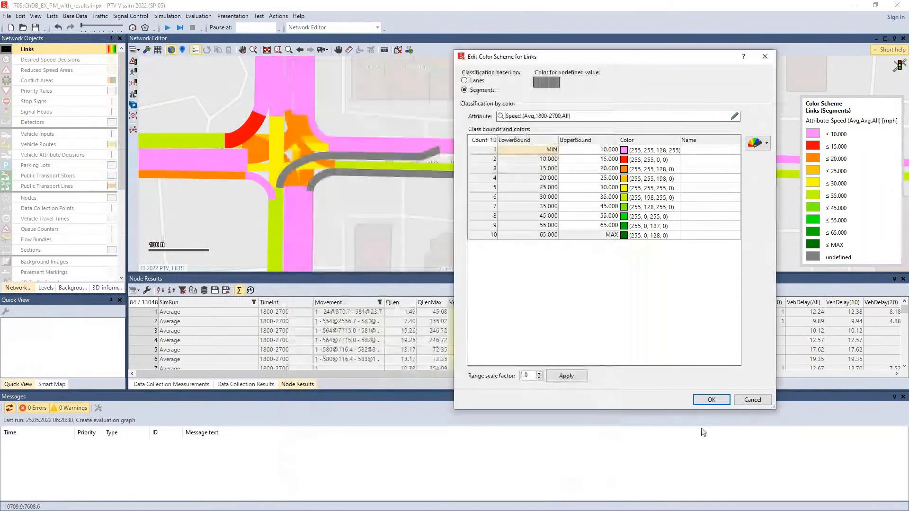
{"action": "left_click", "coordinate": [711, 400]}
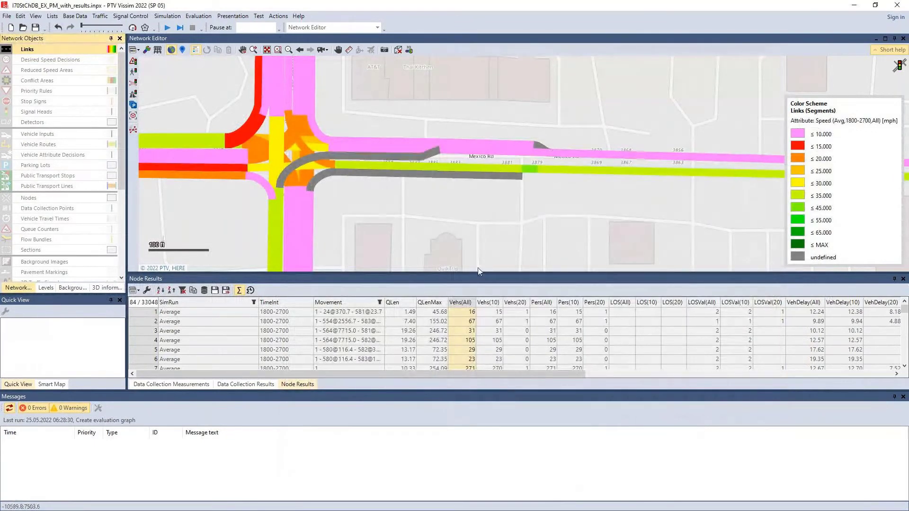
- Apply the network editor layout 33-Check Turn Bay Utilization to show queues around the Mexico Rd intersection
{"action": "scroll", "coordinate": [426, 248], "scroll_direction": "down", "scroll_amount": 2}
{"action": "scroll", "coordinate": [425, 249], "scroll_direction": "down", "scroll_amount": 2}
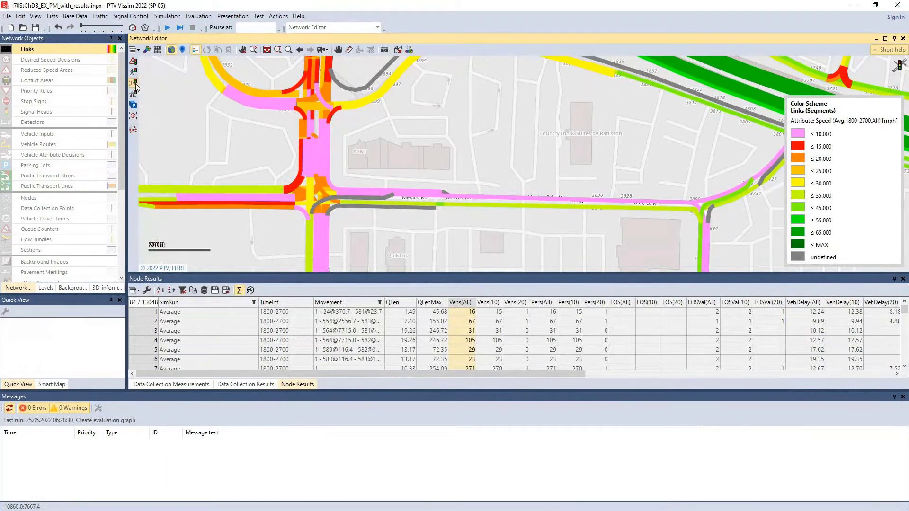
{"action": "left_click", "coordinate": [135, 50]}
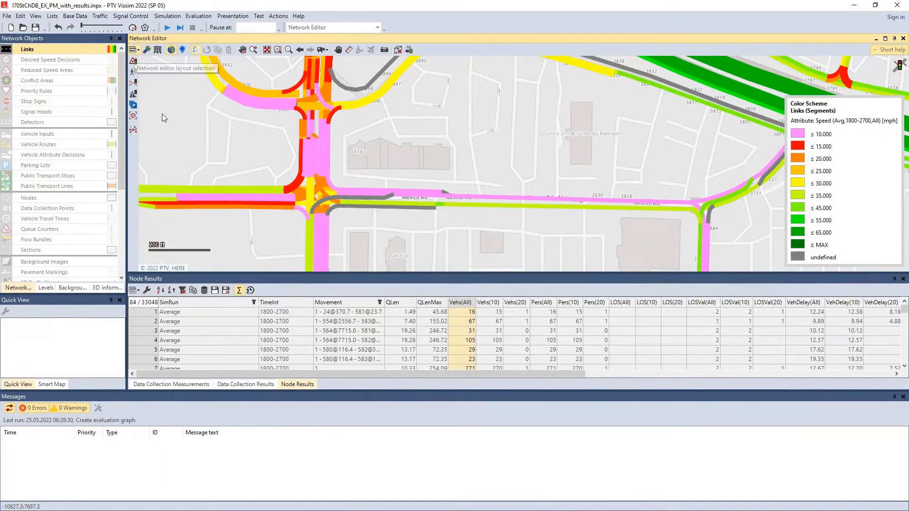
{"action": "scroll", "coordinate": [171, 244], "scroll_direction": "down", "scroll_amount": 7}
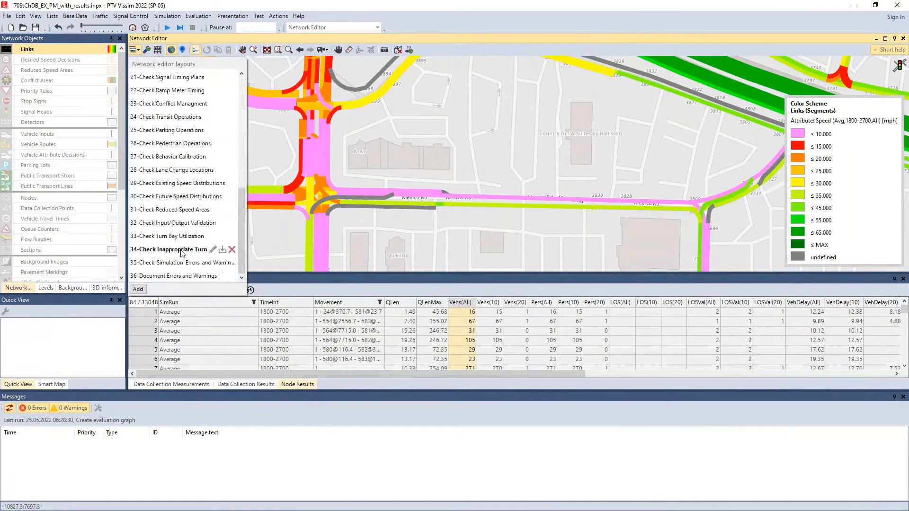
{"action": "left_click", "coordinate": [171, 236]}
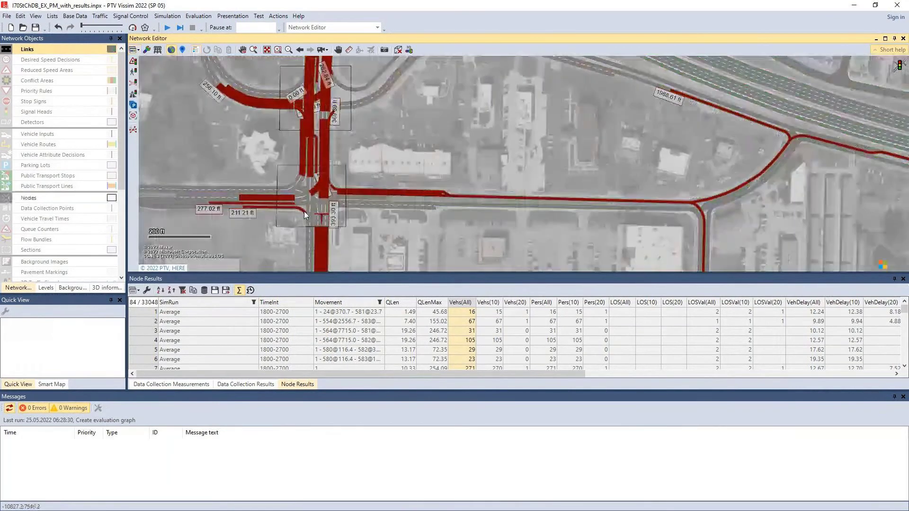
- Set the nodes' queue length attribute to Queue length (maximum), Average x 1800-2700
{"action": "left_click", "coordinate": [111, 197]}
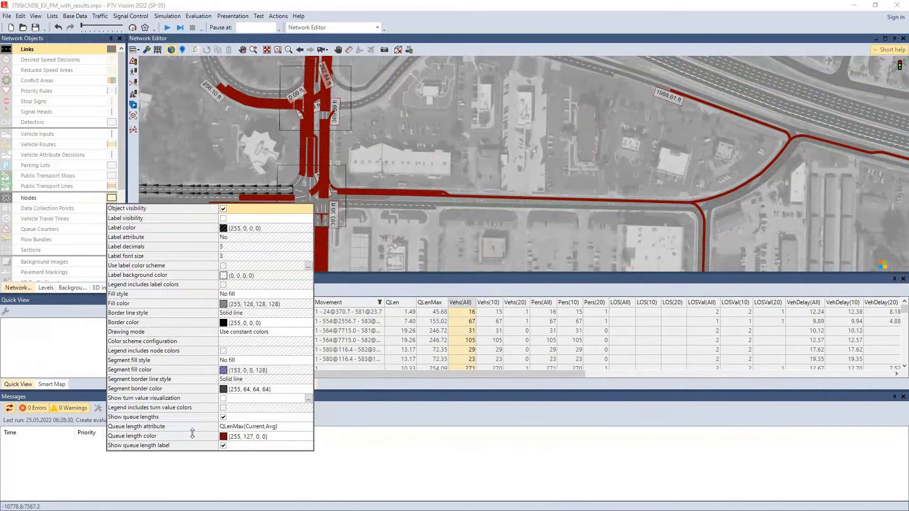
{"action": "left_click", "coordinate": [308, 426]}
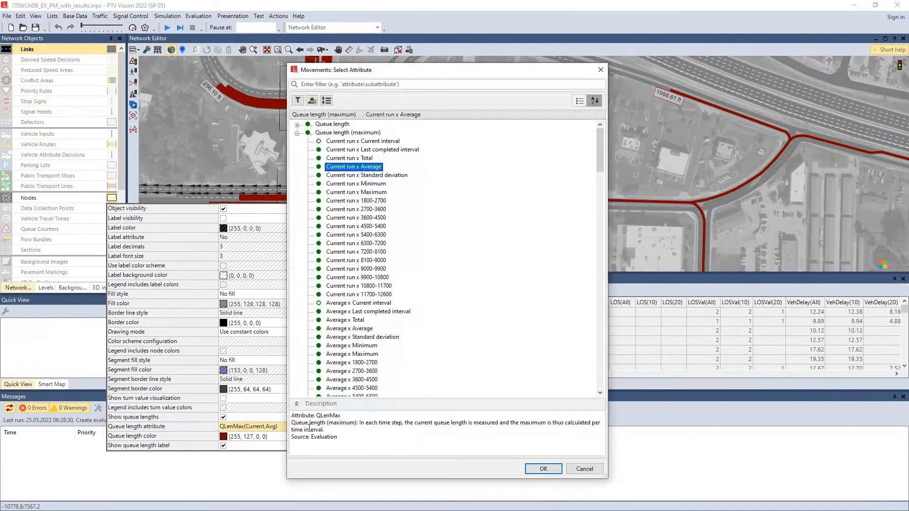
{"action": "scroll", "coordinate": [349, 251], "scroll_direction": "down", "scroll_amount": 5}
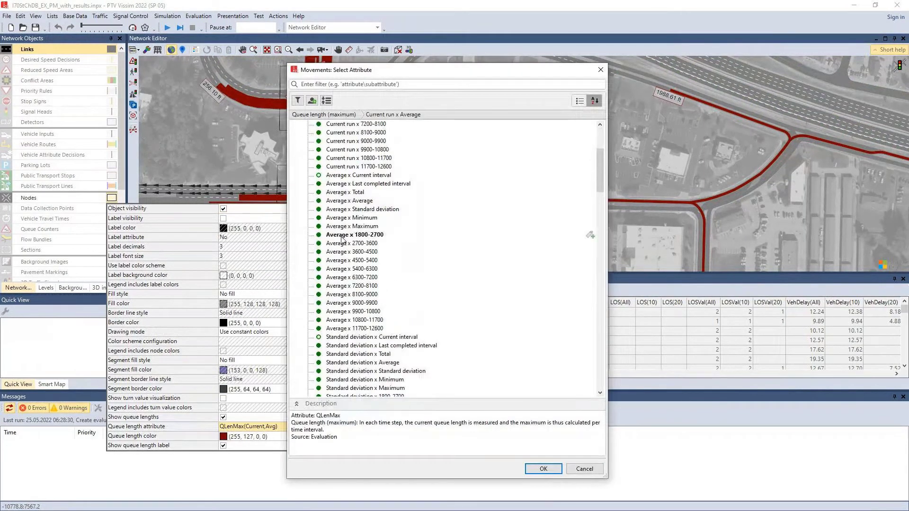
{"action": "left_click", "coordinate": [341, 235]}
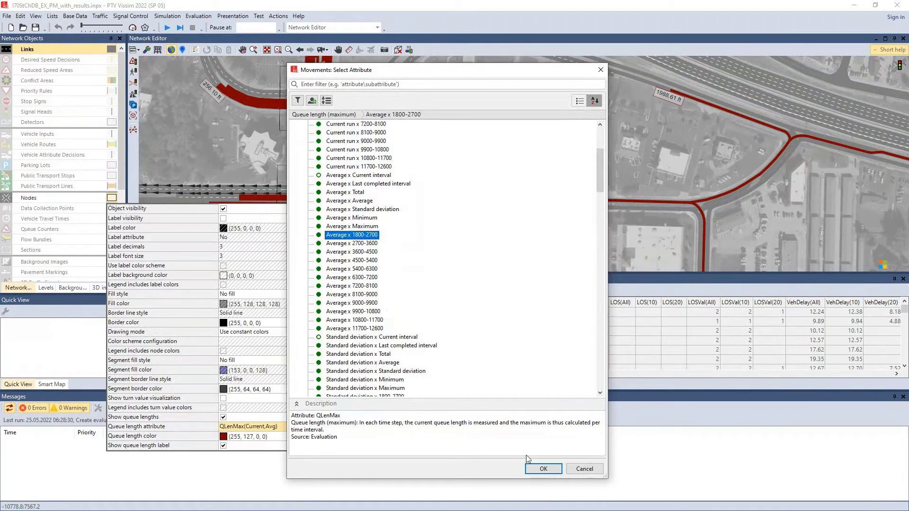
{"action": "left_click", "coordinate": [543, 468]}
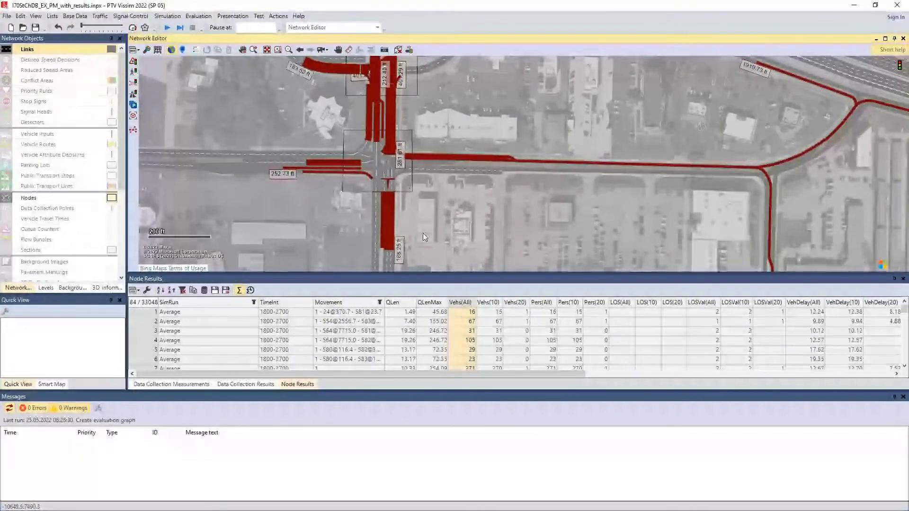
- Return to layout 34-Check Inappropriate Turn Behavior and examine speeds along the interchange, its eastern frontage road and northern leg
{"action": "left_click", "coordinate": [134, 49]}
{"action": "scroll", "coordinate": [215, 236], "scroll_direction": "down", "scroll_amount": 5}
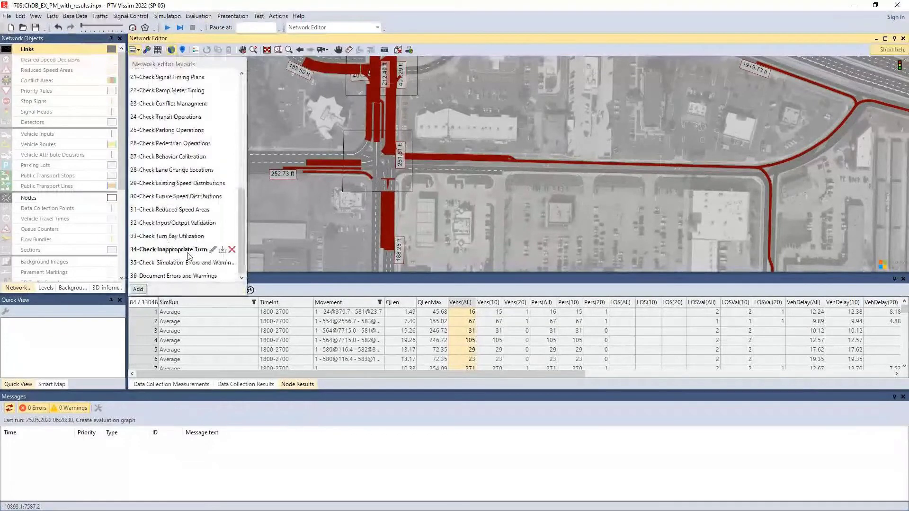
{"action": "left_click", "coordinate": [171, 249]}
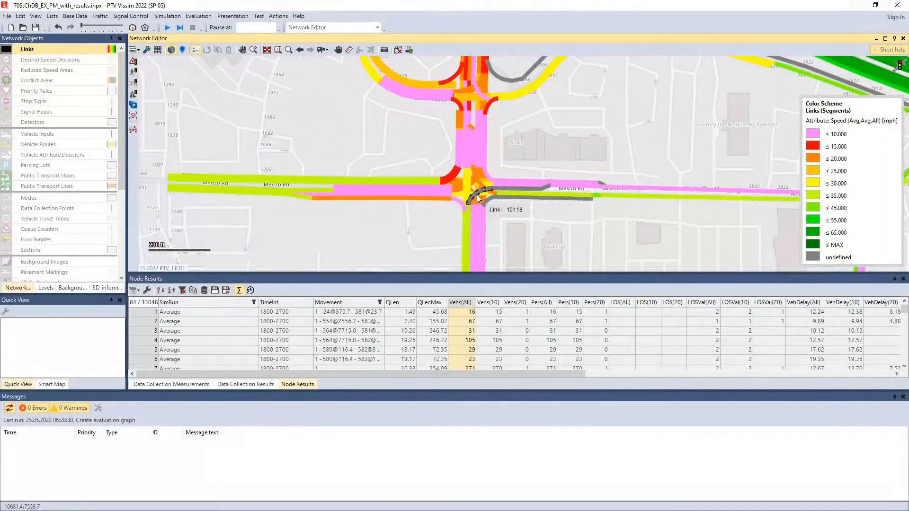
{"action": "left_click_drag", "start_coordinate": [503, 123], "coordinate": [525, 242]}
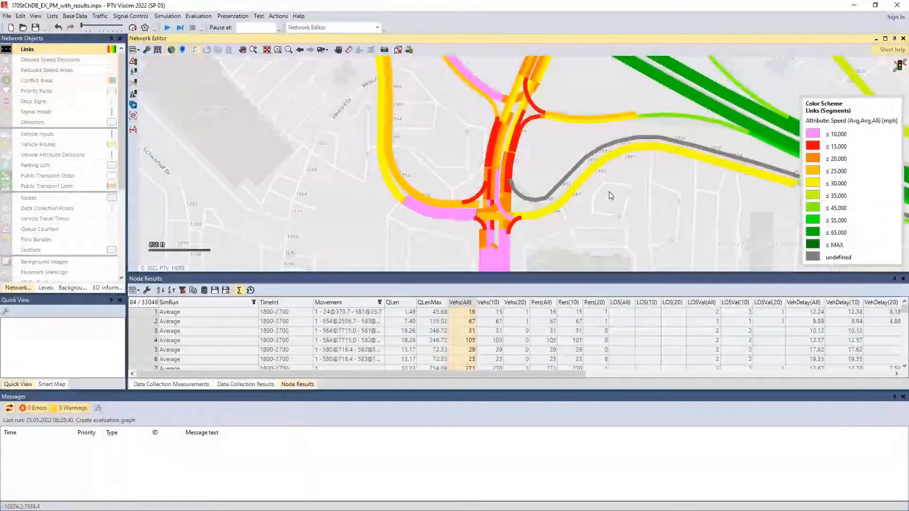
{"action": "left_click_drag", "start_coordinate": [587, 181], "coordinate": [361, 210]}
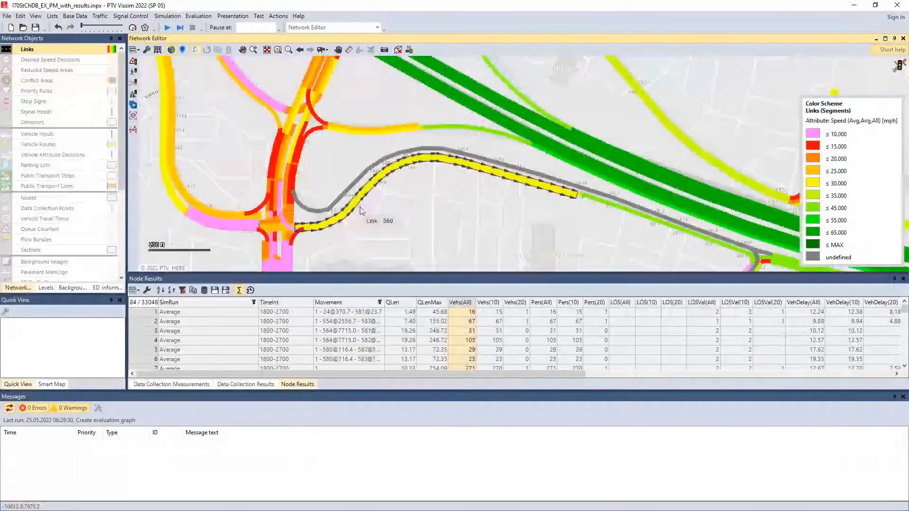
{"action": "scroll", "coordinate": [603, 239], "scroll_direction": "down", "scroll_amount": 4}
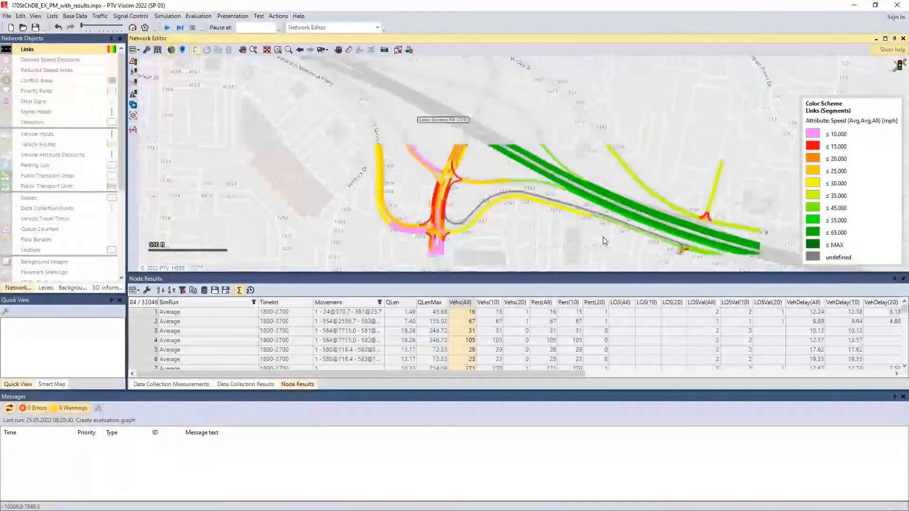
{"action": "scroll", "coordinate": [604, 240], "scroll_direction": "down", "scroll_amount": 1}
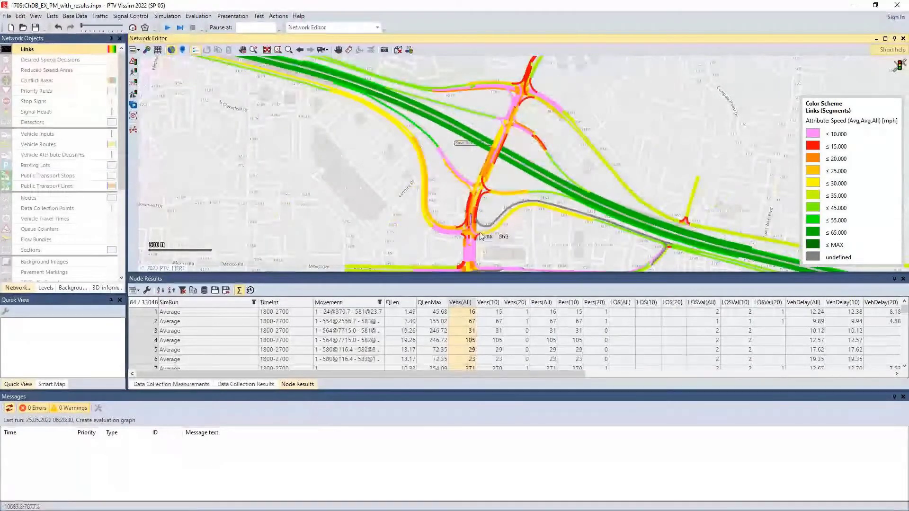
{"action": "left_click_drag", "start_coordinate": [526, 230], "coordinate": [497, 301]}
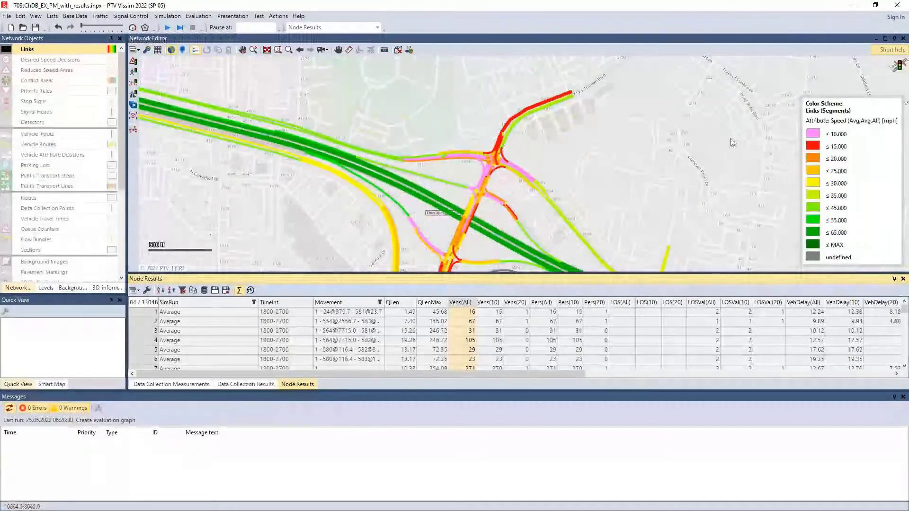
- Set the link segments' color scheme attribute to Speed, Average x 1800-2700 x All types in the current layout
{"action": "left_click", "coordinate": [111, 49]}
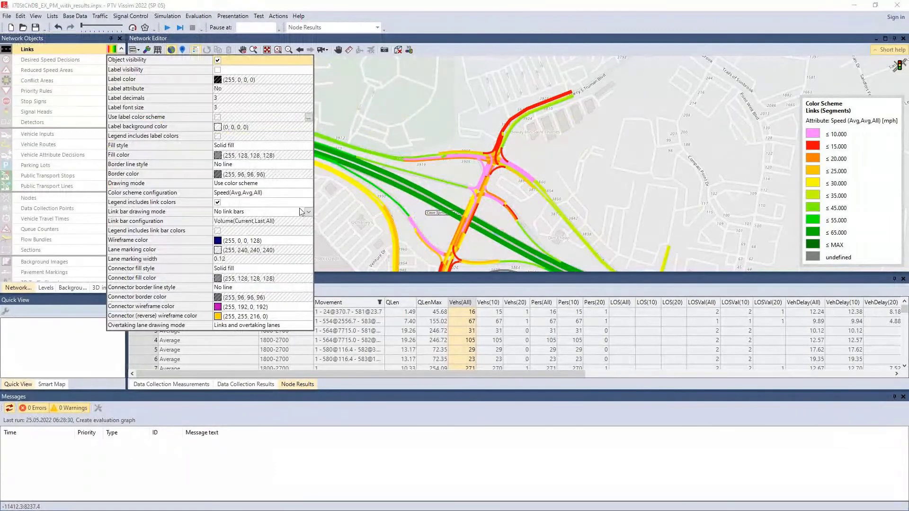
{"action": "left_click", "coordinate": [305, 193]}
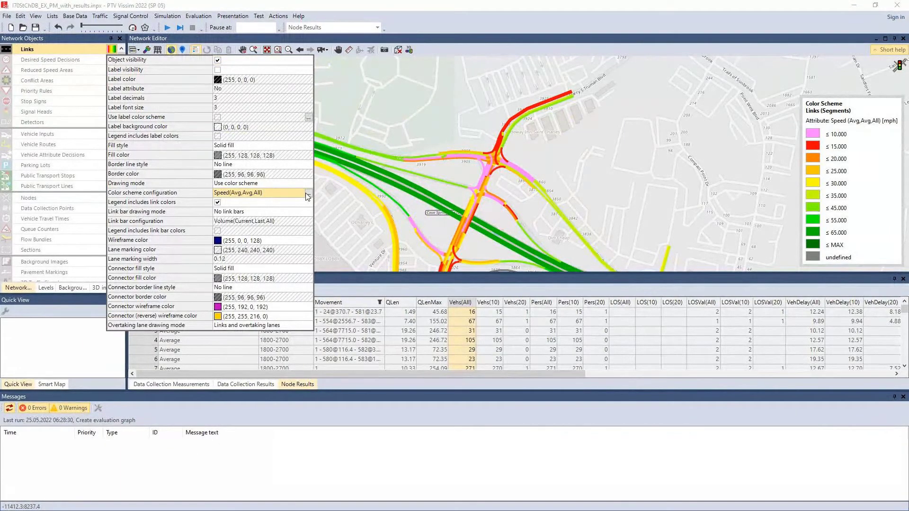
{"action": "left_click", "coordinate": [308, 195]}
{"action": "left_click", "coordinate": [735, 118]}
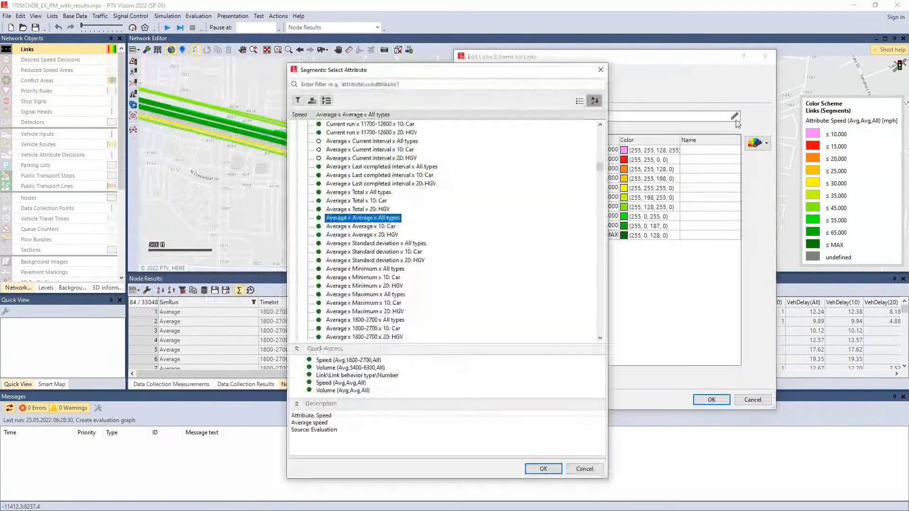
{"action": "double_click", "coordinate": [363, 324]}
{"action": "left_click", "coordinate": [710, 399]}
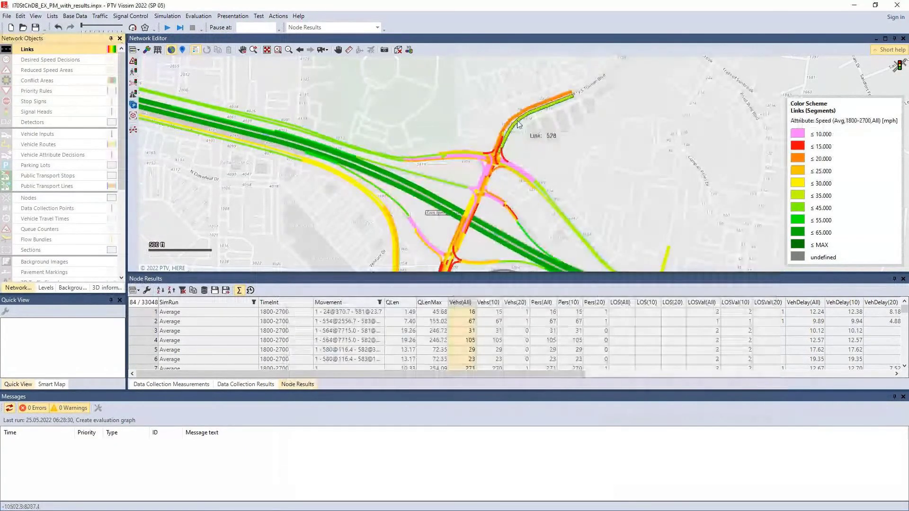
- Examine segment speeds west along I-70, its frontage roads and side streets, and up the highway branch at the network's northwest end
{"action": "scroll", "coordinate": [518, 124], "scroll_direction": "up", "scroll_amount": 3}
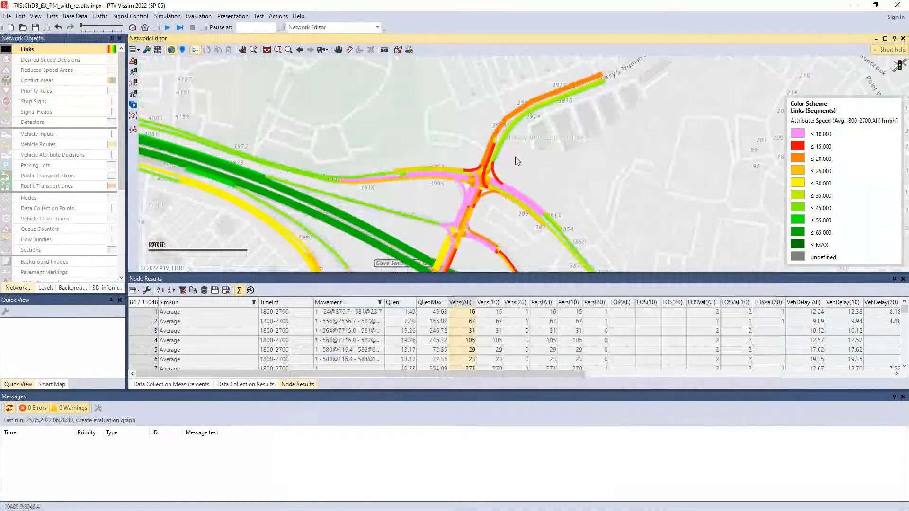
{"action": "left_click_drag", "start_coordinate": [327, 169], "coordinate": [718, 197]}
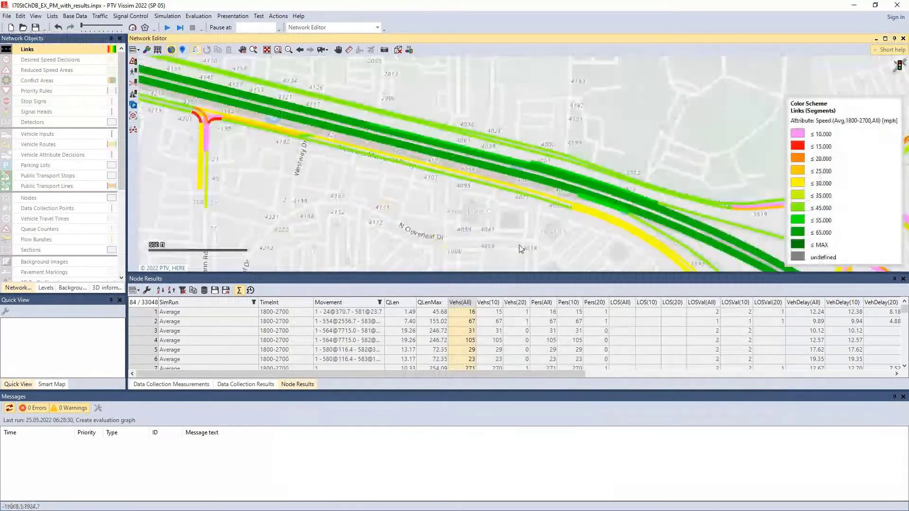
{"action": "left_click_drag", "start_coordinate": [397, 207], "coordinate": [544, 278]}
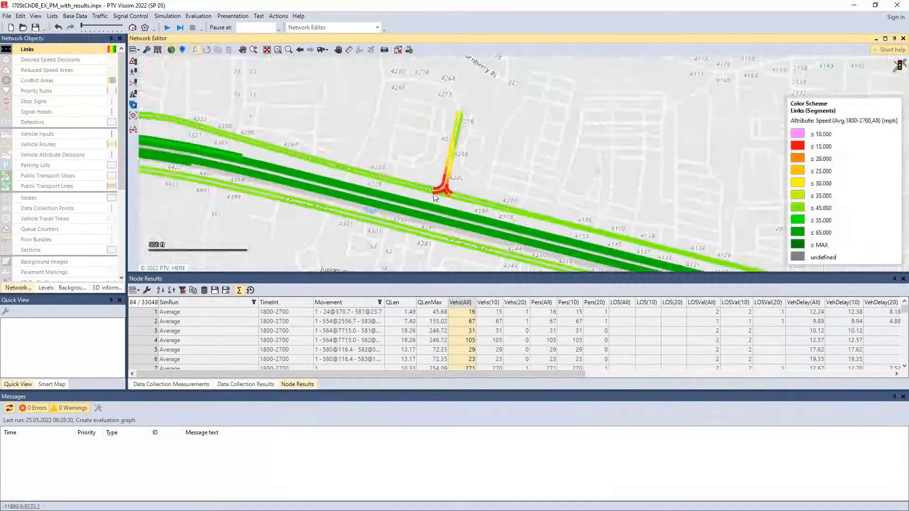
{"action": "left_click_drag", "start_coordinate": [400, 177], "coordinate": [717, 183]}
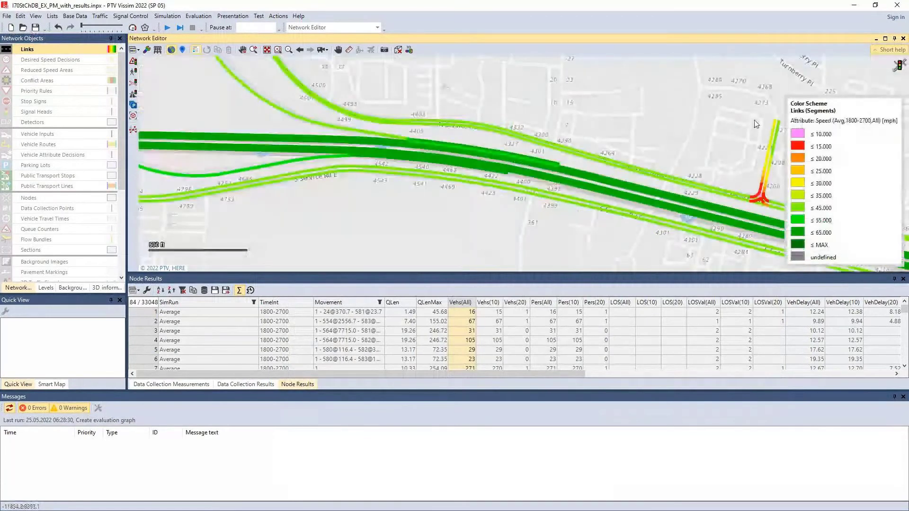
{"action": "left_click_drag", "start_coordinate": [555, 167], "coordinate": [635, 322]}
{"action": "left_click_drag", "start_coordinate": [389, 194], "coordinate": [526, 355]}
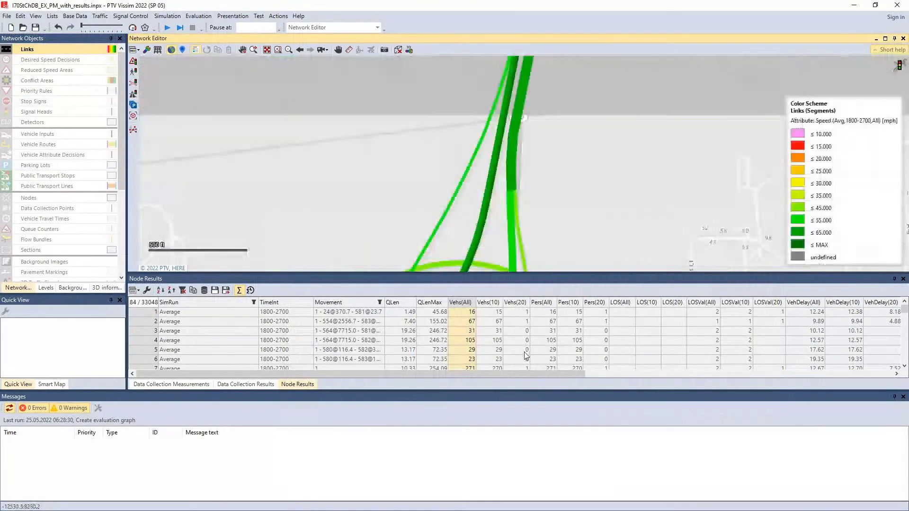
{"action": "left_click_drag", "start_coordinate": [469, 125], "coordinate": [419, 332]}
{"action": "scroll", "coordinate": [418, 226], "scroll_direction": "down", "scroll_amount": 1}
{"action": "scroll", "coordinate": [421, 230], "scroll_direction": "down", "scroll_amount": 1}
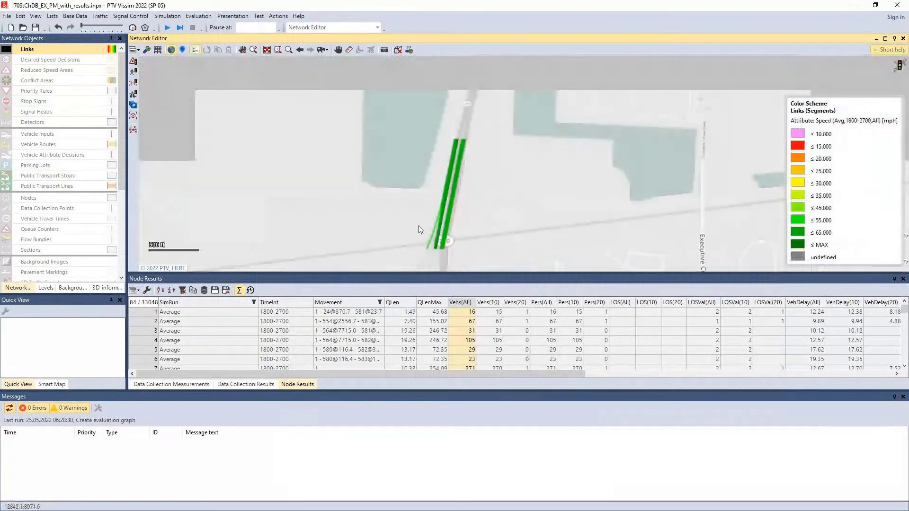
{"action": "scroll", "coordinate": [421, 230], "scroll_direction": "down", "scroll_amount": 1}
- Show the entire network and examine speeds on the southern intersection approach near Riverport Ln, including link 325
{"action": "left_click", "coordinate": [267, 50]}
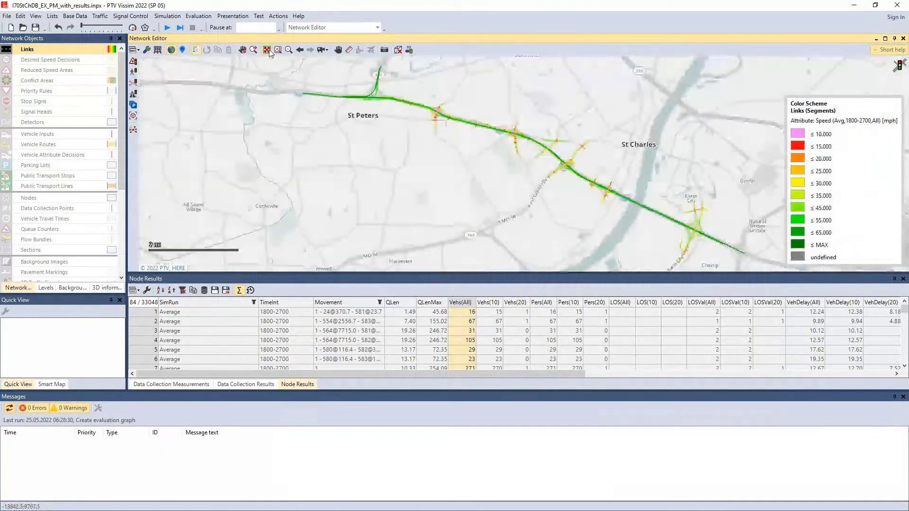
{"action": "scroll", "coordinate": [690, 249], "scroll_direction": "up", "scroll_amount": 3}
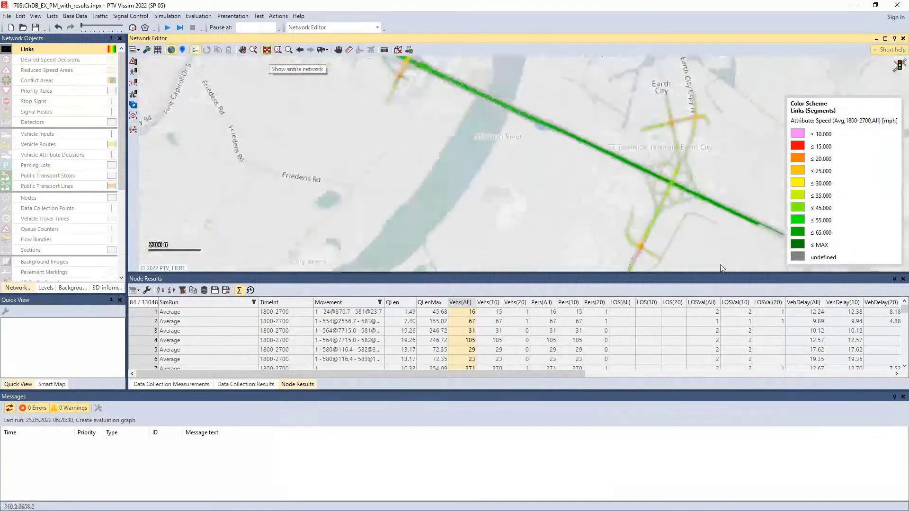
{"action": "left_click_drag", "start_coordinate": [700, 269], "coordinate": [502, 184]}
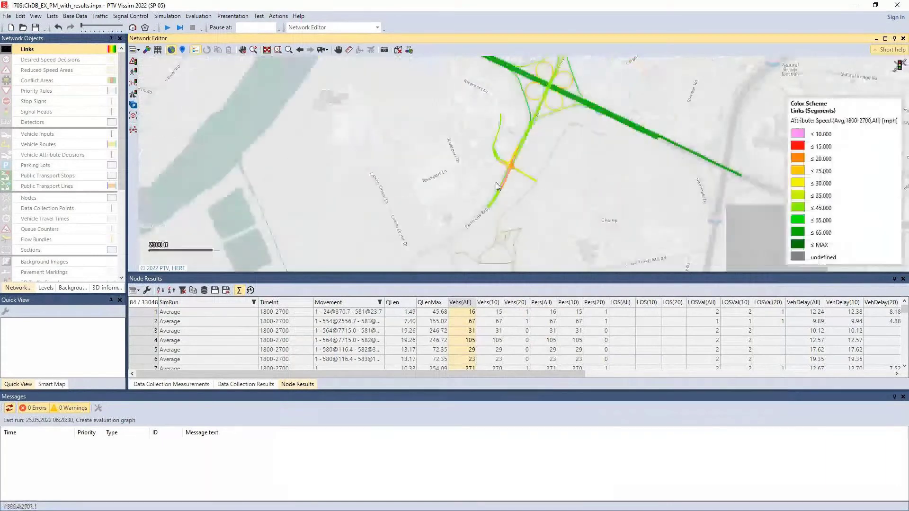
{"action": "scroll", "coordinate": [502, 184], "scroll_direction": "up", "scroll_amount": 1}
{"action": "scroll", "coordinate": [503, 184], "scroll_direction": "up", "scroll_amount": 2}
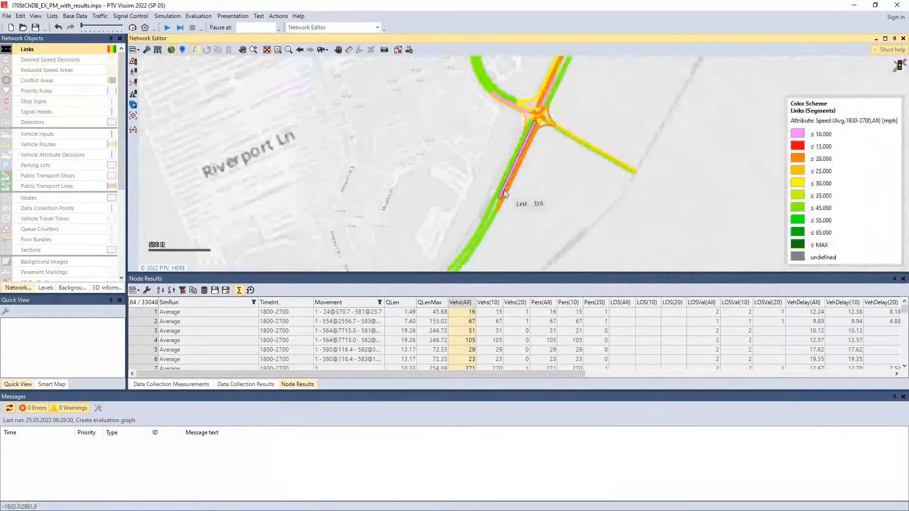
{"action": "scroll", "coordinate": [502, 188], "scroll_direction": "up", "scroll_amount": 2}
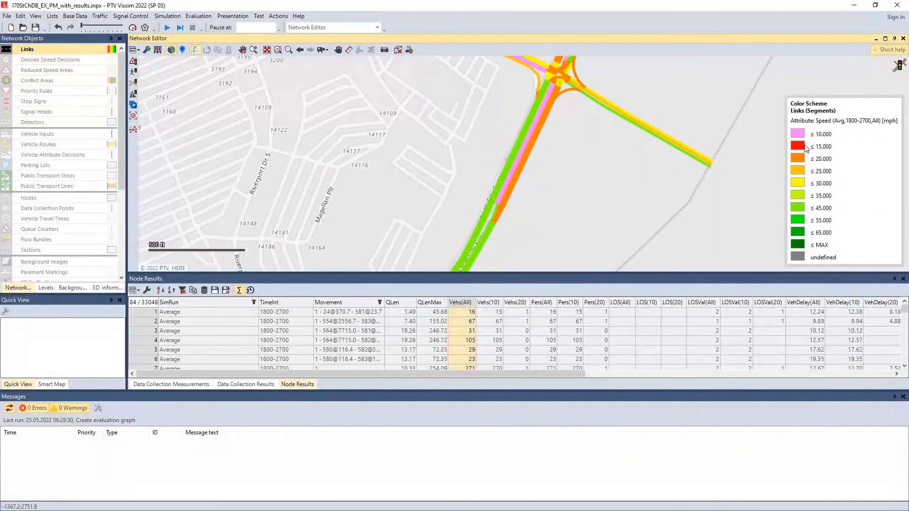
{"action": "scroll", "coordinate": [687, 196], "scroll_direction": "down", "scroll_amount": 2}
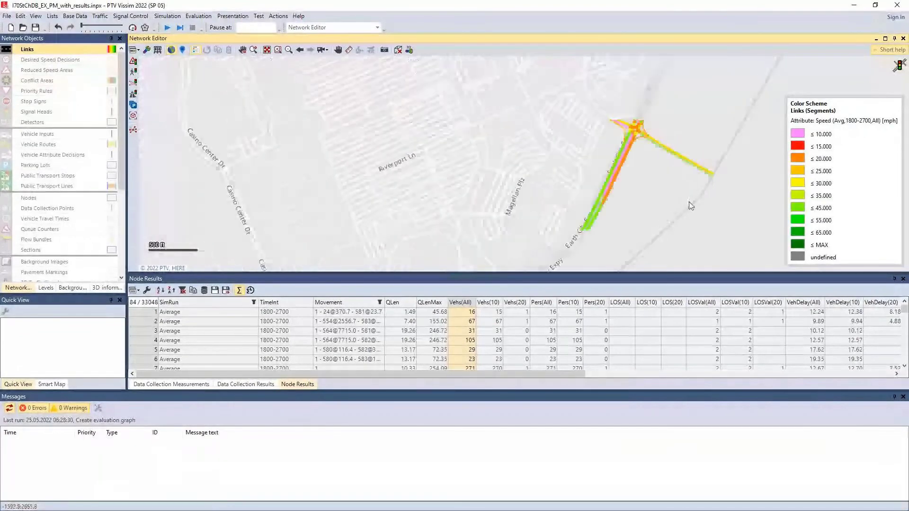
{"action": "scroll", "coordinate": [689, 201], "scroll_direction": "down", "scroll_amount": 1}
- Examine segment speeds from I-70's eastern end through the Earth City interchange and west to the St Charles interchanges
{"action": "left_click_drag", "start_coordinate": [689, 202], "coordinate": [379, 273]}
{"action": "left_click_drag", "start_coordinate": [587, 239], "coordinate": [298, 252]}
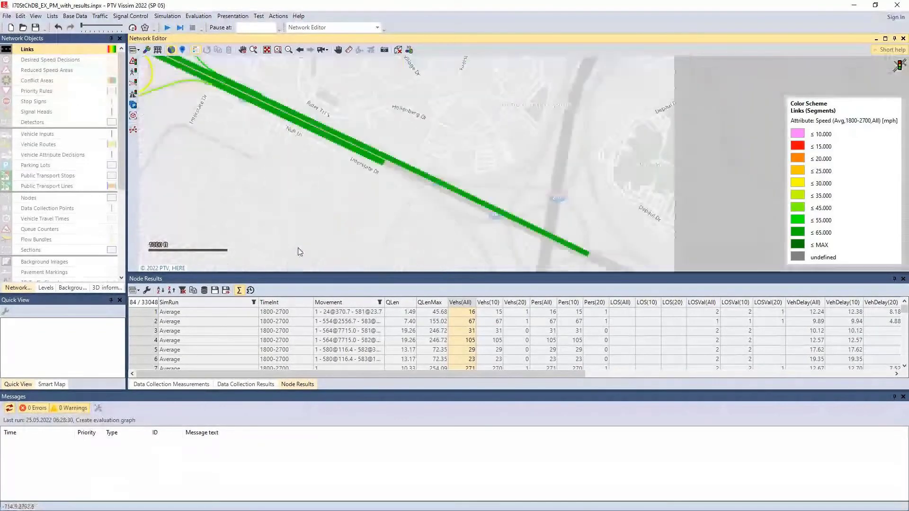
{"action": "scroll", "coordinate": [300, 195], "scroll_direction": "down", "scroll_amount": 1}
{"action": "scroll", "coordinate": [214, 71], "scroll_direction": "up", "scroll_amount": 1}
{"action": "left_click_drag", "start_coordinate": [214, 72], "coordinate": [357, 269]}
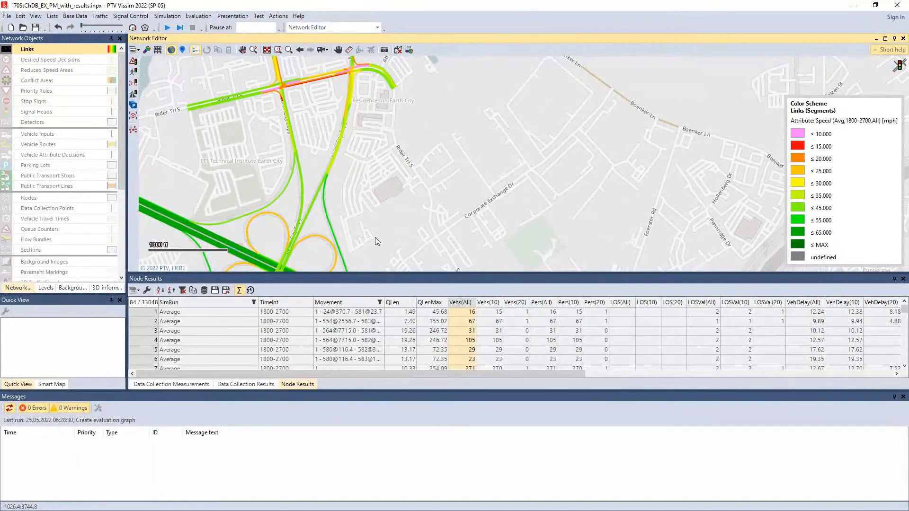
{"action": "left_click_drag", "start_coordinate": [238, 161], "coordinate": [773, 291]}
{"action": "left_click_drag", "start_coordinate": [427, 158], "coordinate": [897, 433]}
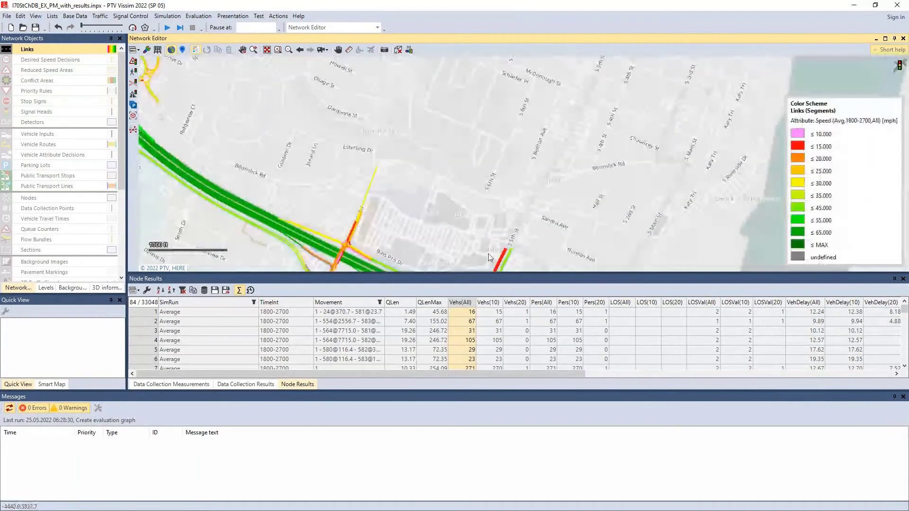
- Inspect speeds at the roundabout near Convention Center Plz, selecting connector 10186 on its western side
{"action": "left_click_drag", "start_coordinate": [485, 243], "coordinate": [517, 226]}
{"action": "scroll", "coordinate": [363, 169], "scroll_direction": "up", "scroll_amount": 6}
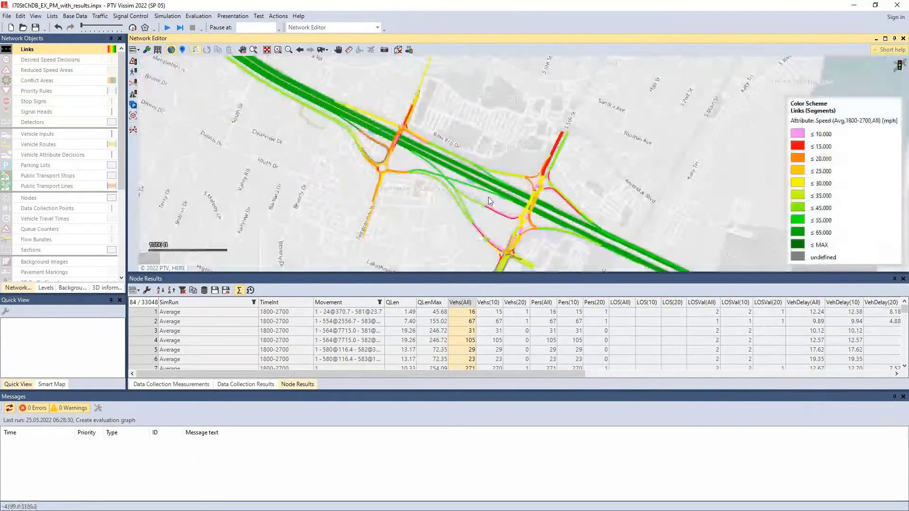
{"action": "scroll", "coordinate": [364, 171], "scroll_direction": "up", "scroll_amount": 3}
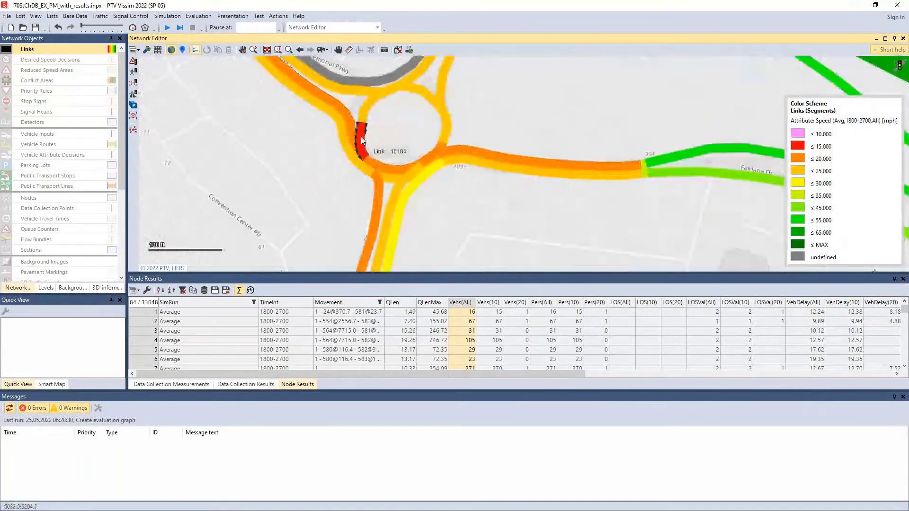
{"action": "left_click", "coordinate": [361, 136]}
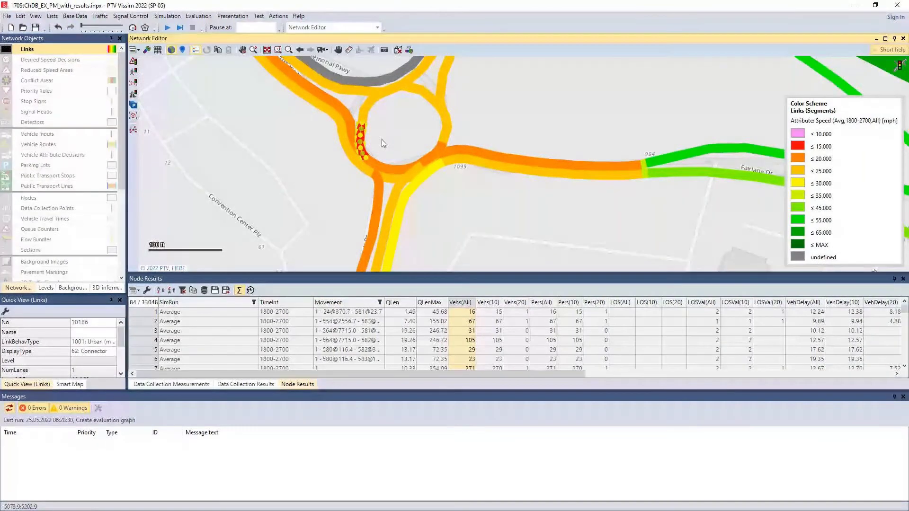
{"action": "left_click", "coordinate": [330, 184]}
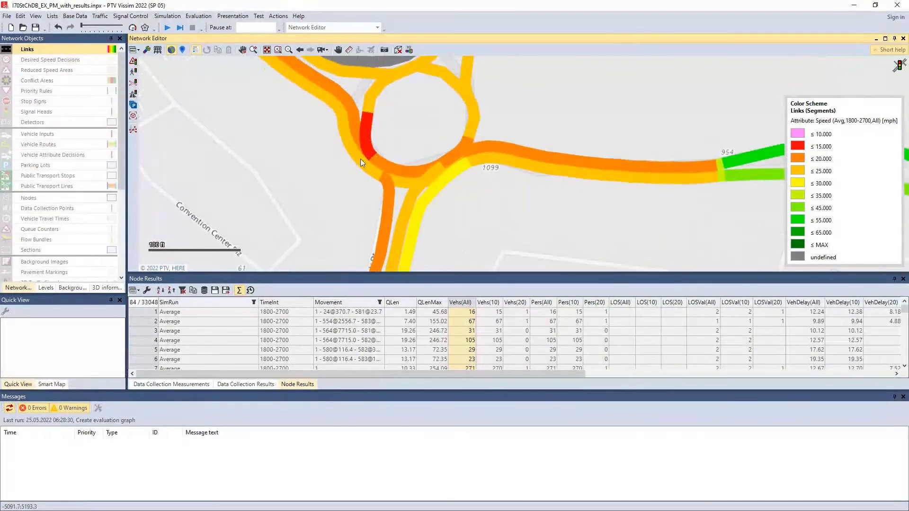
{"action": "scroll", "coordinate": [359, 159], "scroll_direction": "up", "scroll_amount": 2}
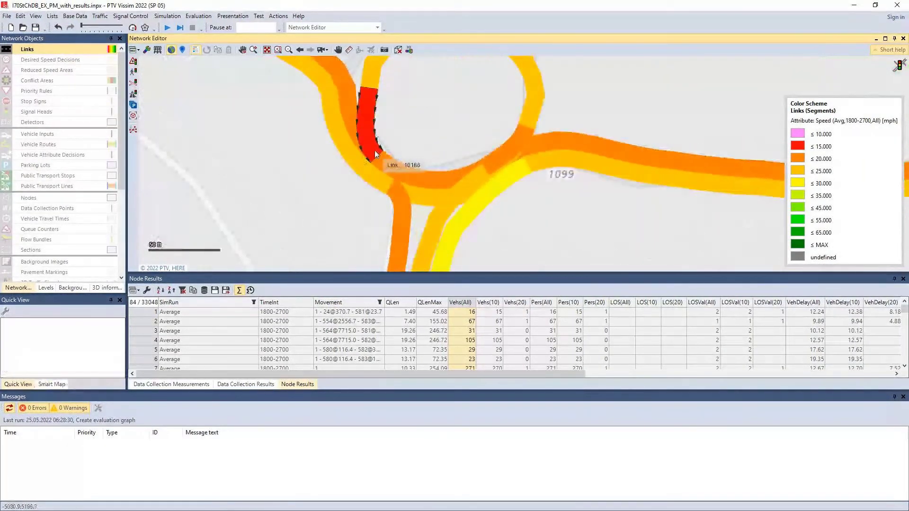
- Try to move the end point of connector 10186 on the roundabout
{"action": "left_click", "coordinate": [374, 150]}
{"action": "left_click_drag", "start_coordinate": [374, 150], "coordinate": [398, 184]}
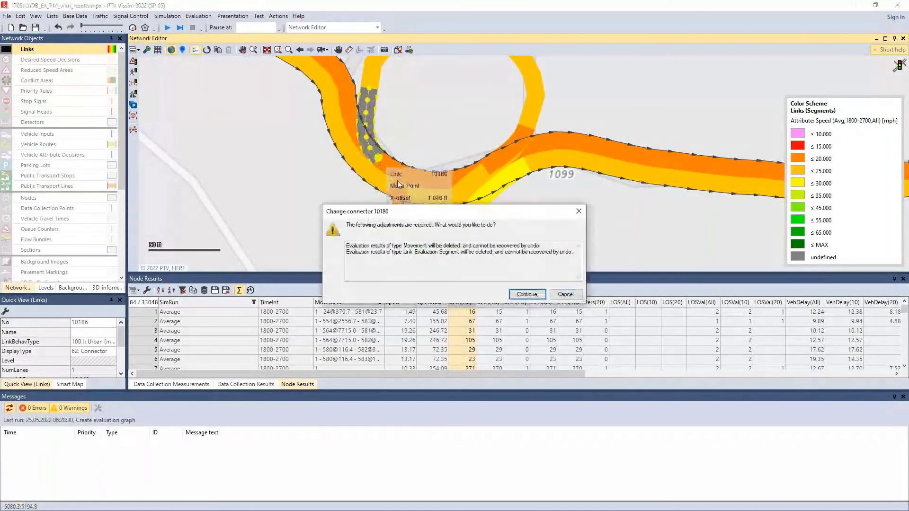
{"action": "left_click", "coordinate": [566, 294]}
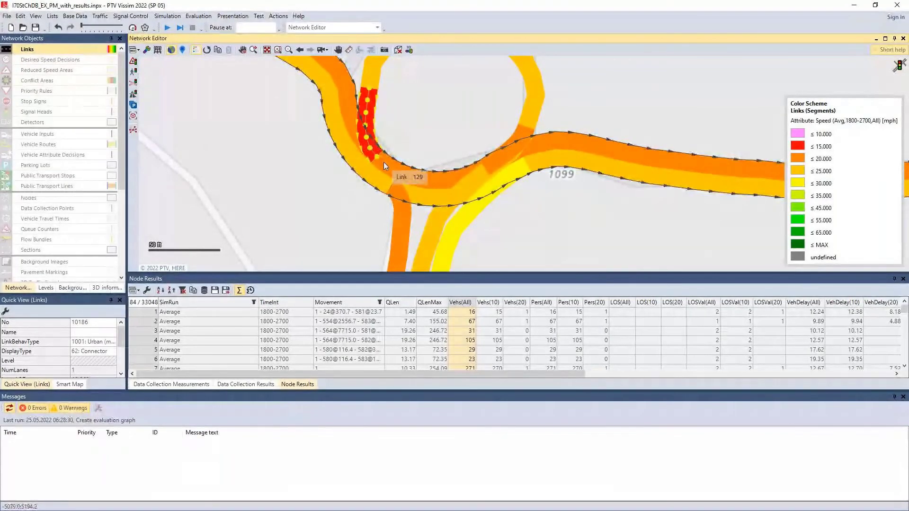
{"action": "left_click", "coordinate": [183, 93]}
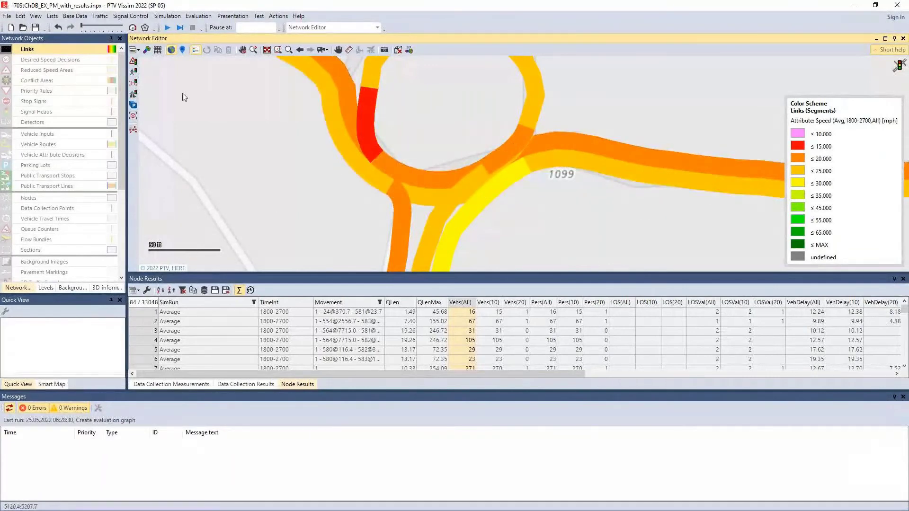
- Apply the network editor layout 01-Check Messages and examine the roundabout's conflict areas over the aerial image
{"action": "left_click", "coordinate": [136, 50]}
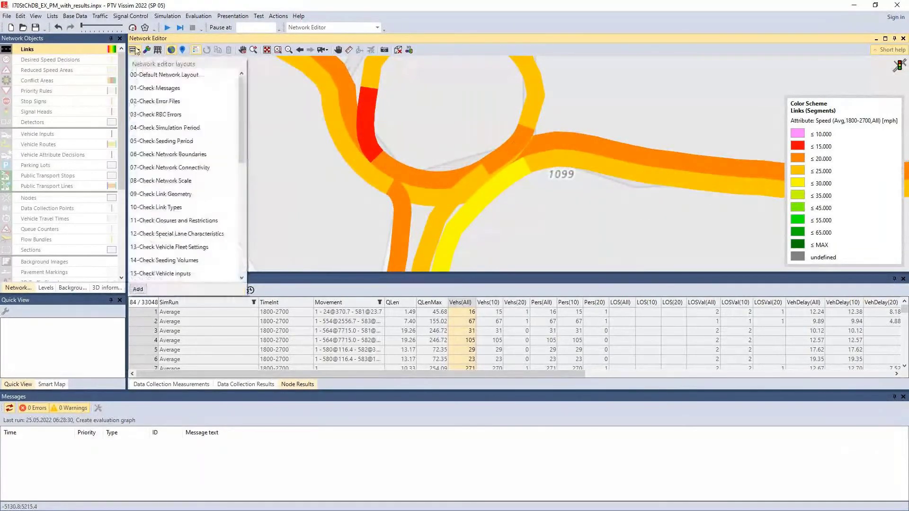
{"action": "left_click", "coordinate": [160, 90]}
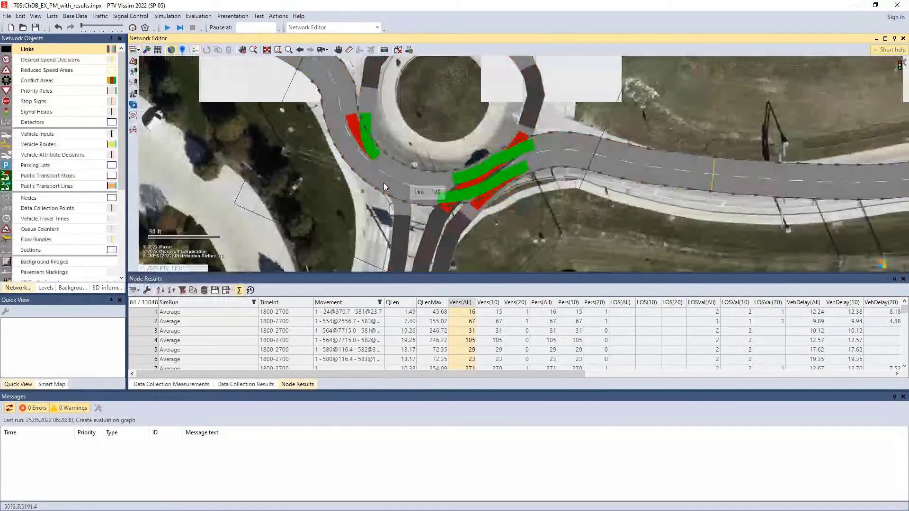
{"action": "left_click_drag", "start_coordinate": [301, 181], "coordinate": [336, 262]}
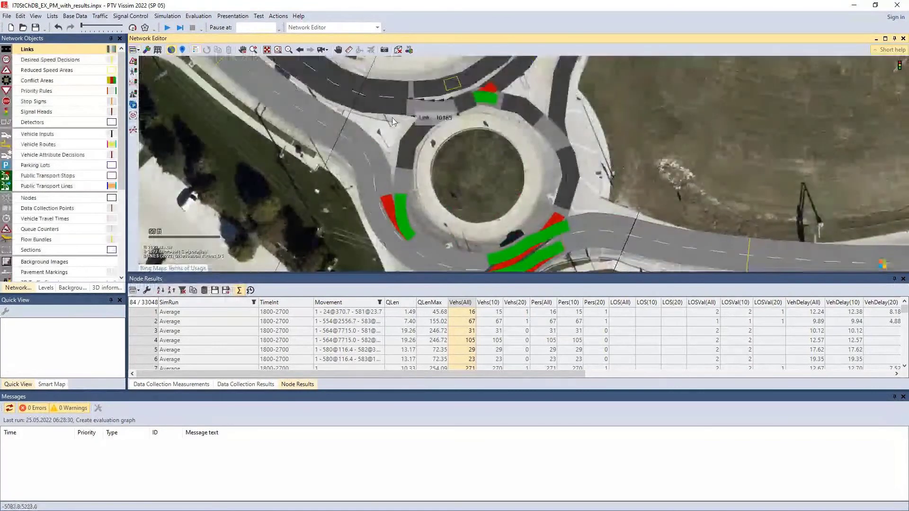
{"action": "left_click_drag", "start_coordinate": [476, 268], "coordinate": [471, 225]}
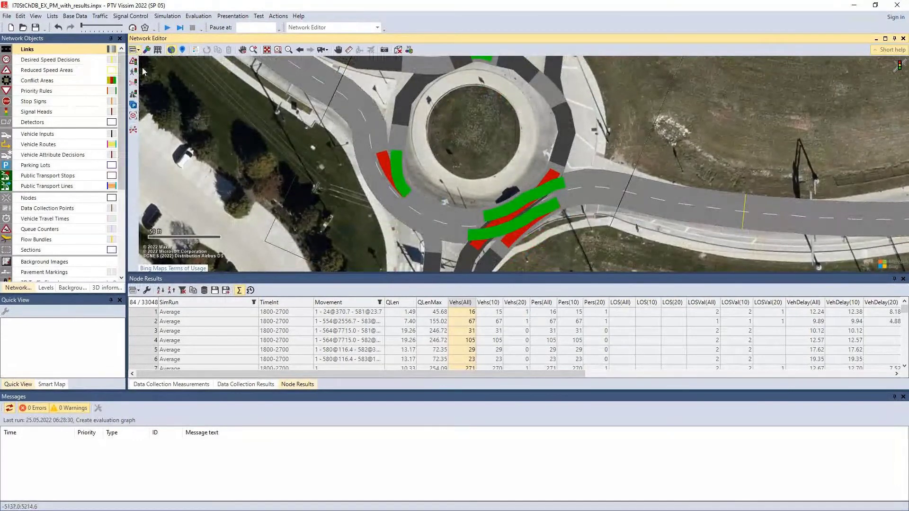
- Apply the network editor layout 35-Check Simulation Errors and Warnings
{"action": "left_click", "coordinate": [135, 49]}
{"action": "scroll", "coordinate": [180, 144], "scroll_direction": "down", "scroll_amount": 5}
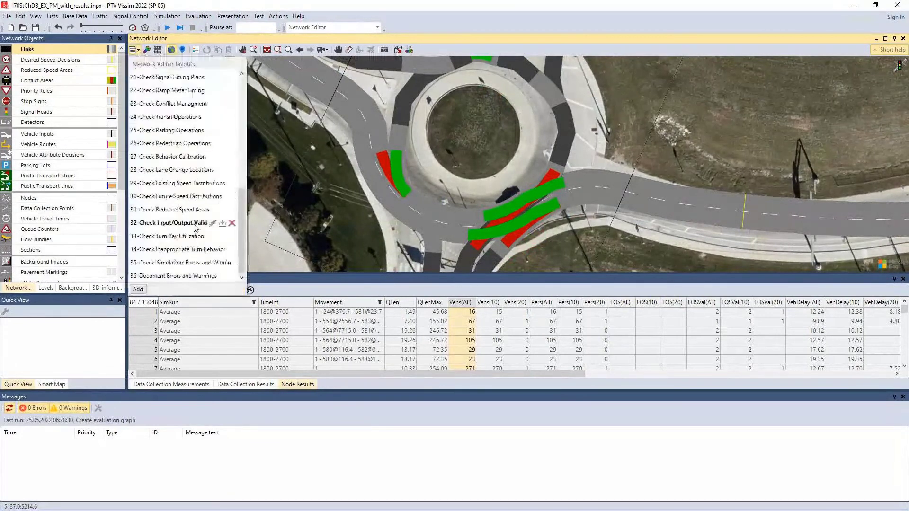
{"action": "left_click", "coordinate": [205, 263]}
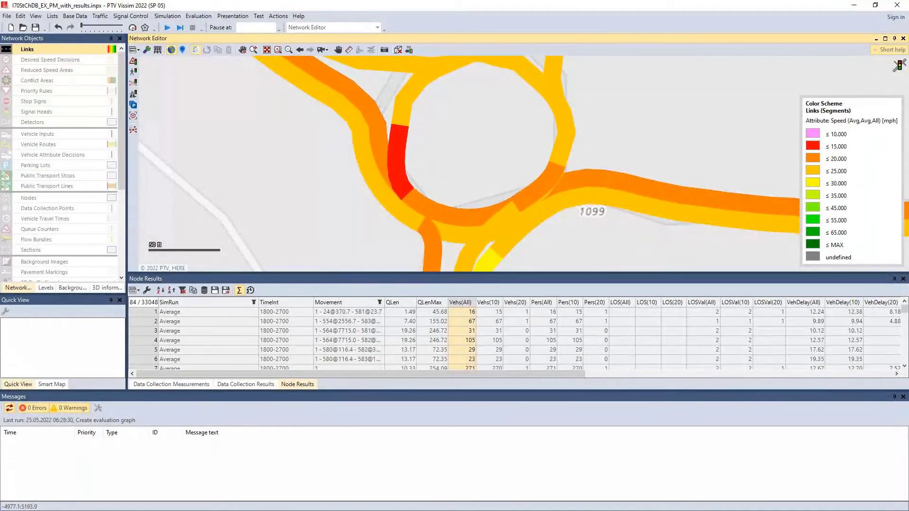
- Open the list of animation recordings and check the start and end times of the 1 hour recording
{"action": "left_click", "coordinate": [7, 16]}
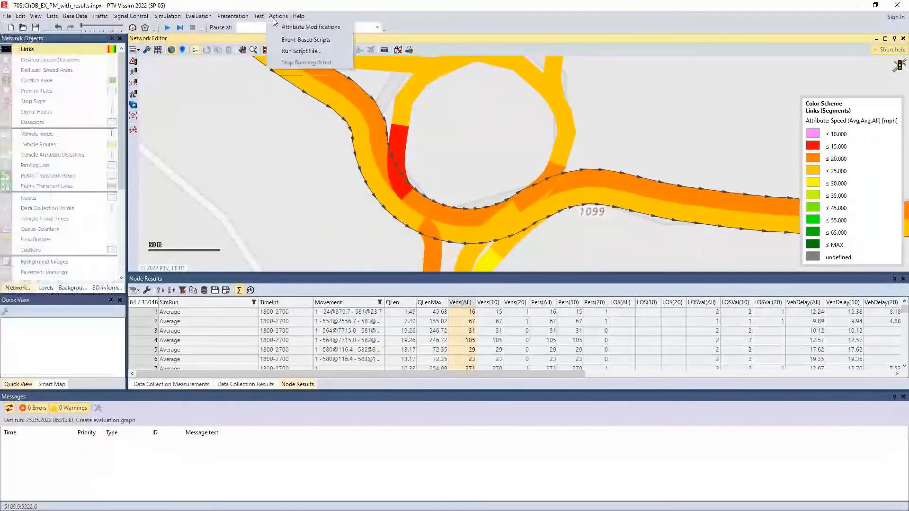
{"action": "mouse_move", "coordinate": [235, 17]}
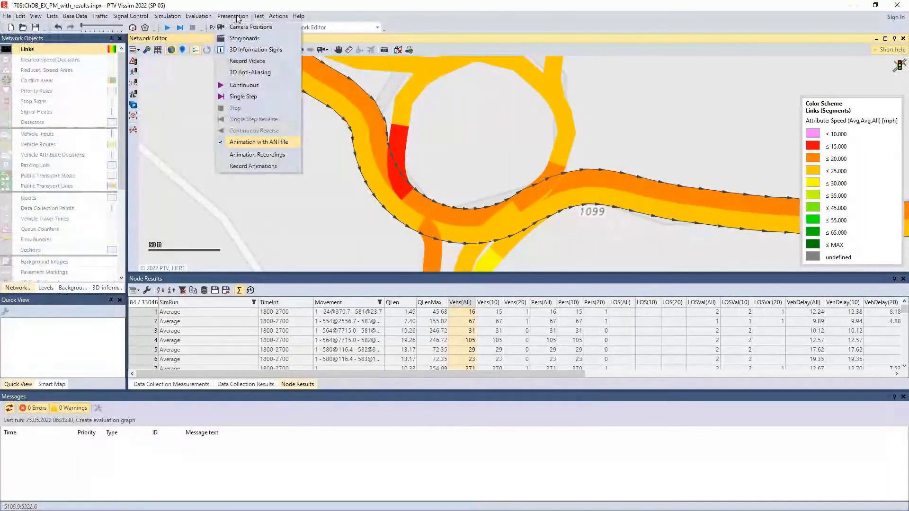
{"action": "left_click", "coordinate": [246, 156]}
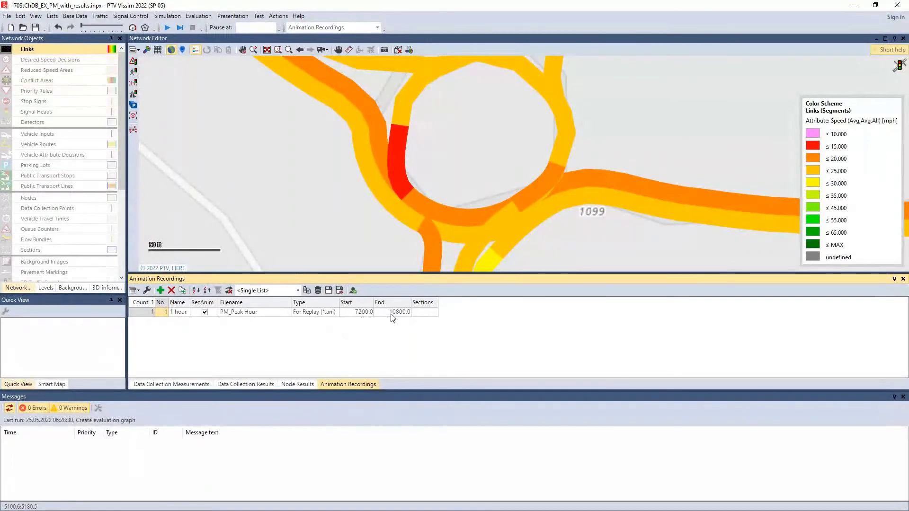
{"action": "left_click_drag", "start_coordinate": [370, 313], "coordinate": [392, 314]}
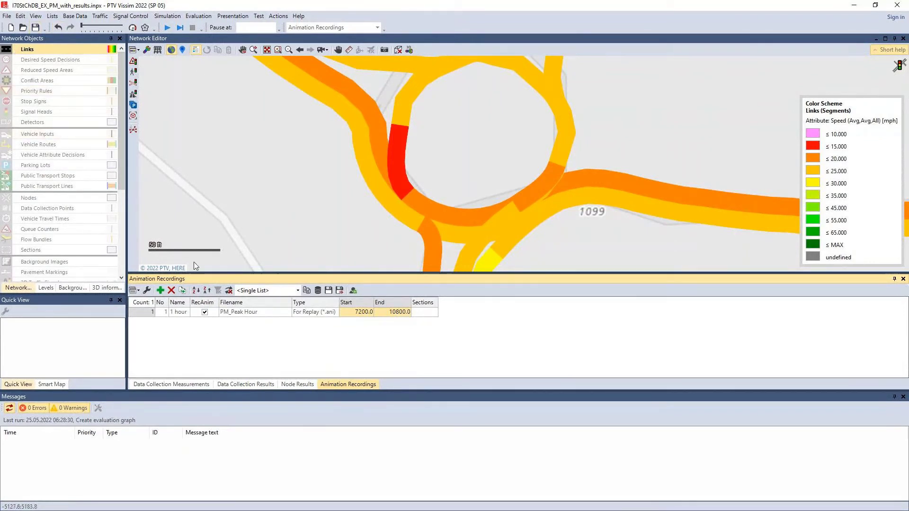
- Open the model's working directory and check the recorded animation file's size in the Animations folder, closing the folder window when done
{"action": "left_click", "coordinate": [7, 16]}
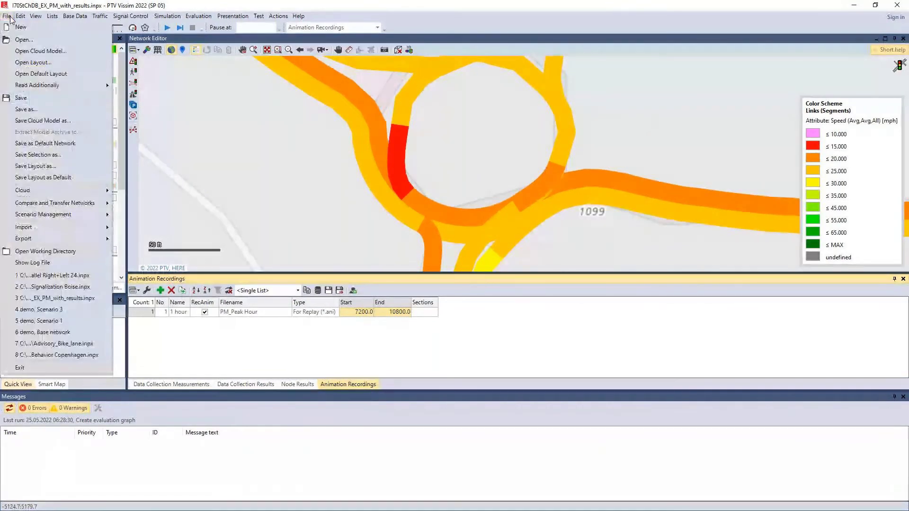
{"action": "left_click", "coordinate": [45, 251]}
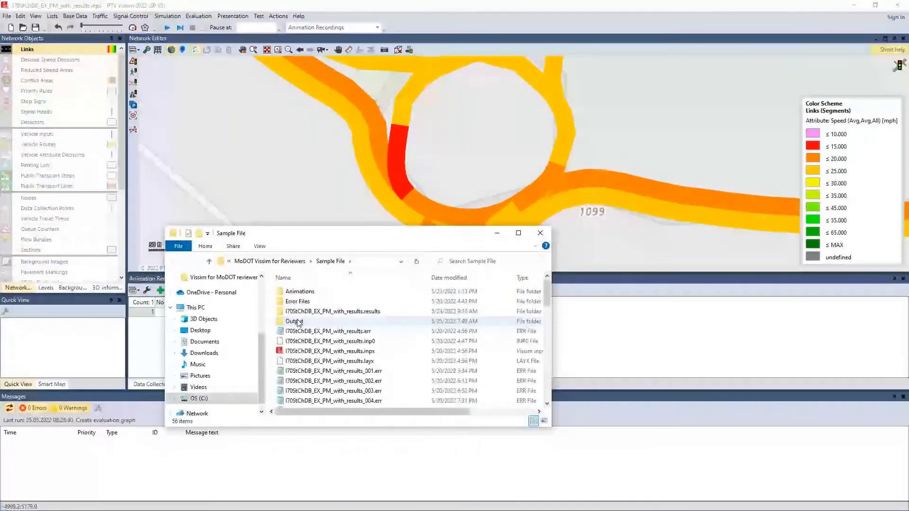
{"action": "double_click", "coordinate": [300, 291]}
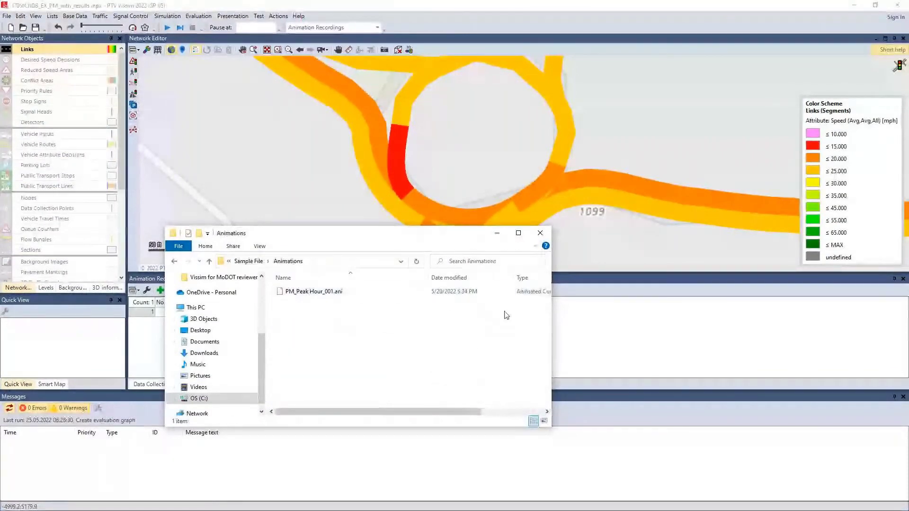
{"action": "left_click_drag", "start_coordinate": [436, 412], "coordinate": [530, 411]}
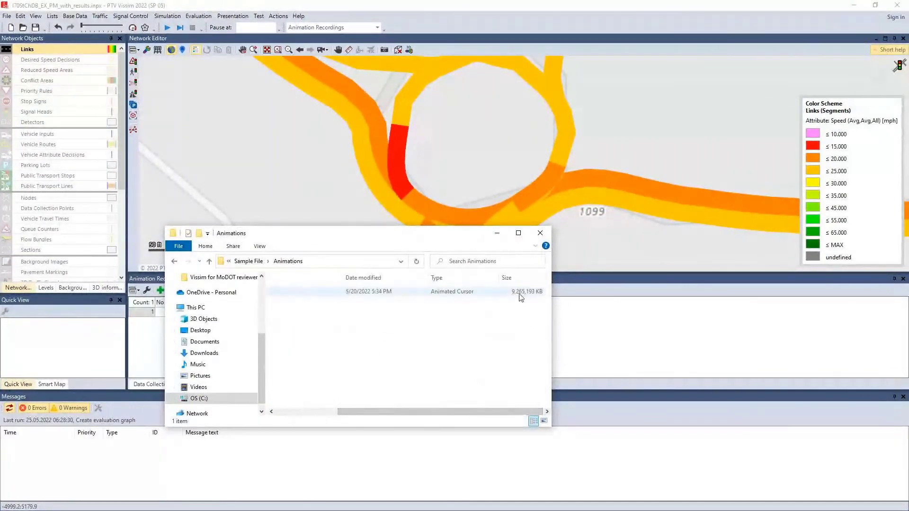
{"action": "left_click_drag", "start_coordinate": [435, 411], "coordinate": [374, 411]}
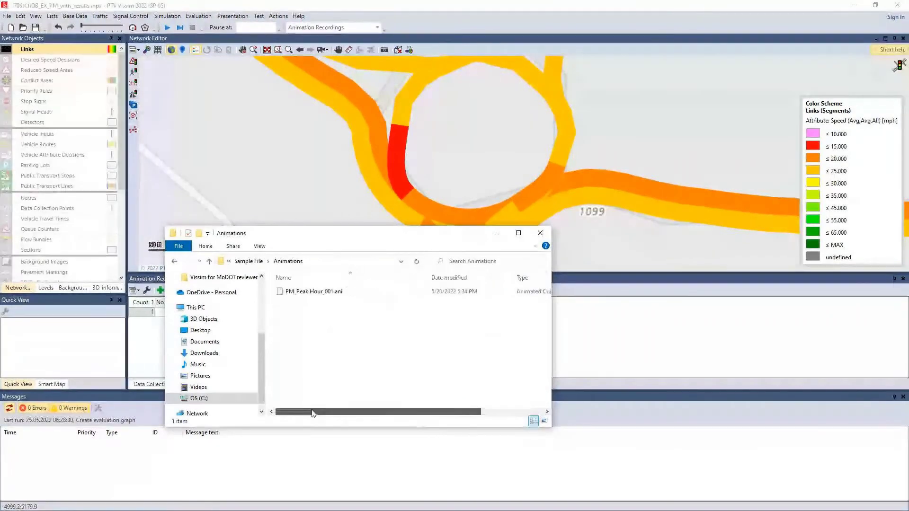
{"action": "left_click", "coordinate": [540, 233]}
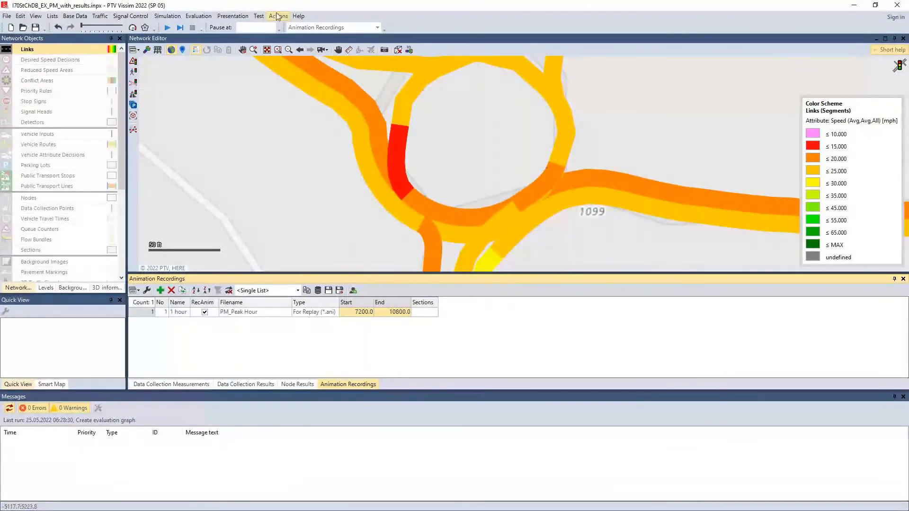
- Show the Animation playback controls in the main window
{"action": "left_click", "coordinate": [233, 17]}
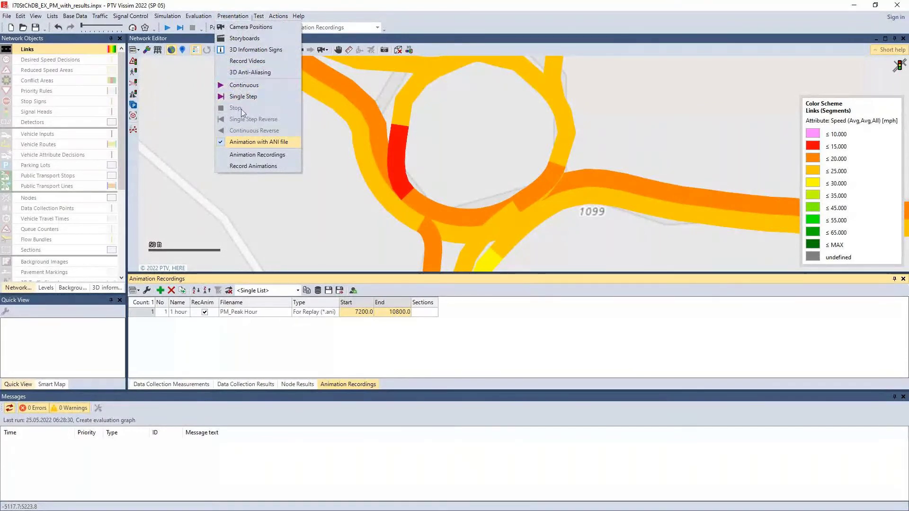
{"action": "left_click", "coordinate": [442, 27]}
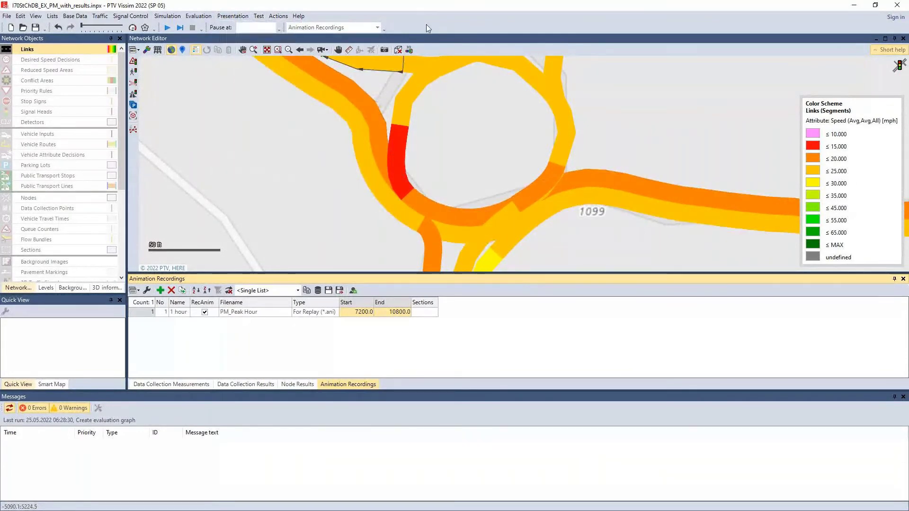
{"action": "right_click", "coordinate": [436, 22]}
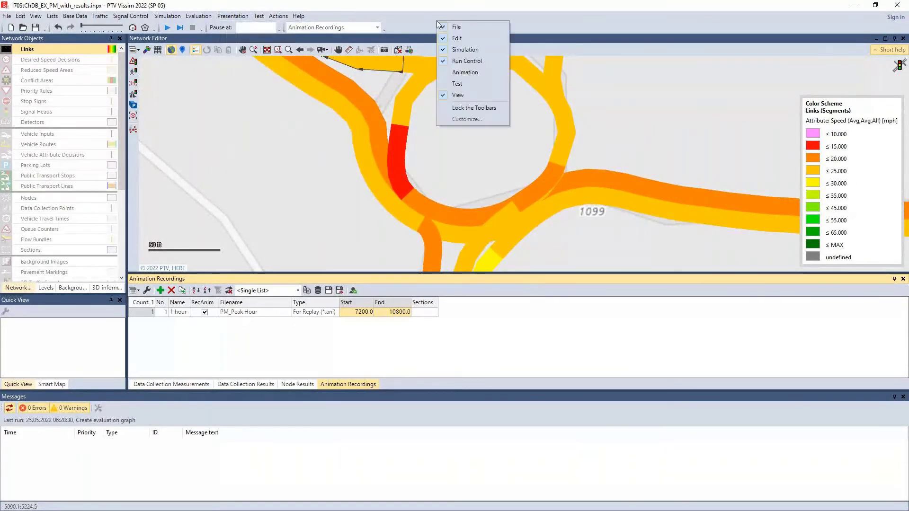
{"action": "left_click", "coordinate": [452, 74]}
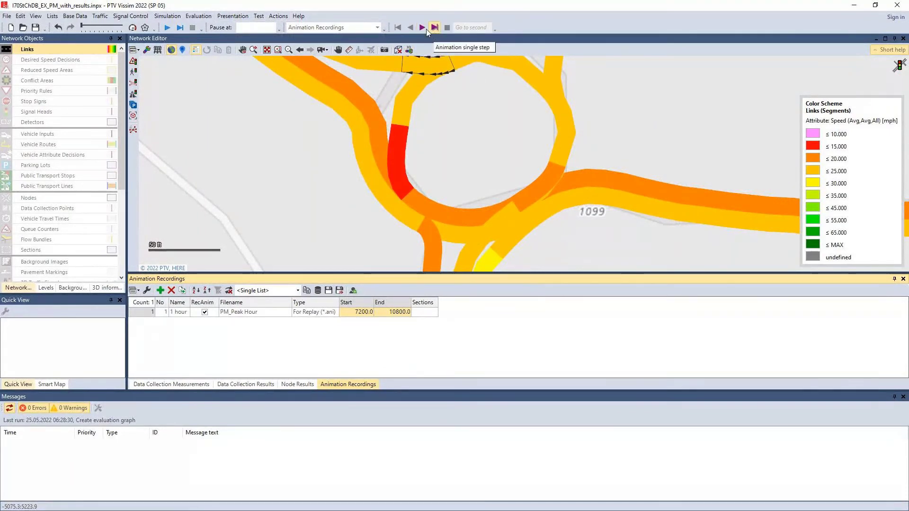
- Start continuous animation playback using PM_Peak Hour_001.ani from the Animations folder
{"action": "left_click", "coordinate": [422, 28]}
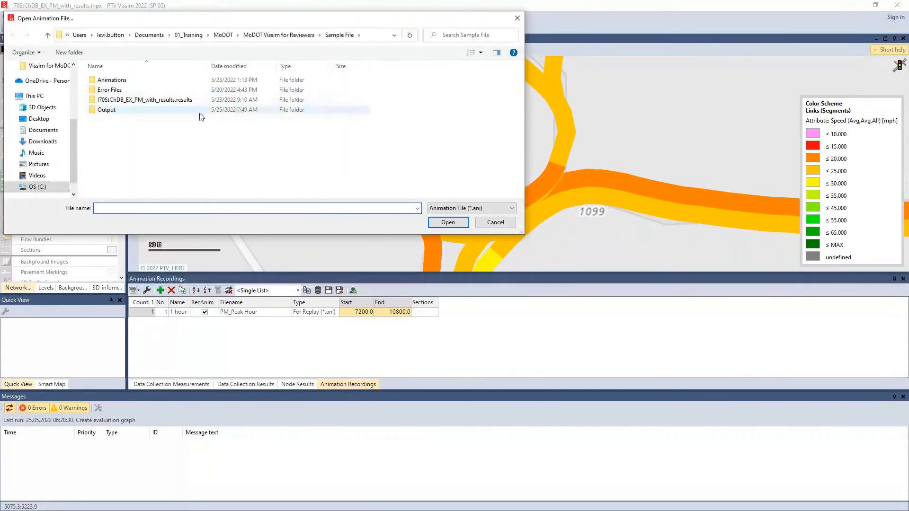
{"action": "double_click", "coordinate": [114, 79]}
{"action": "left_click", "coordinate": [124, 80]}
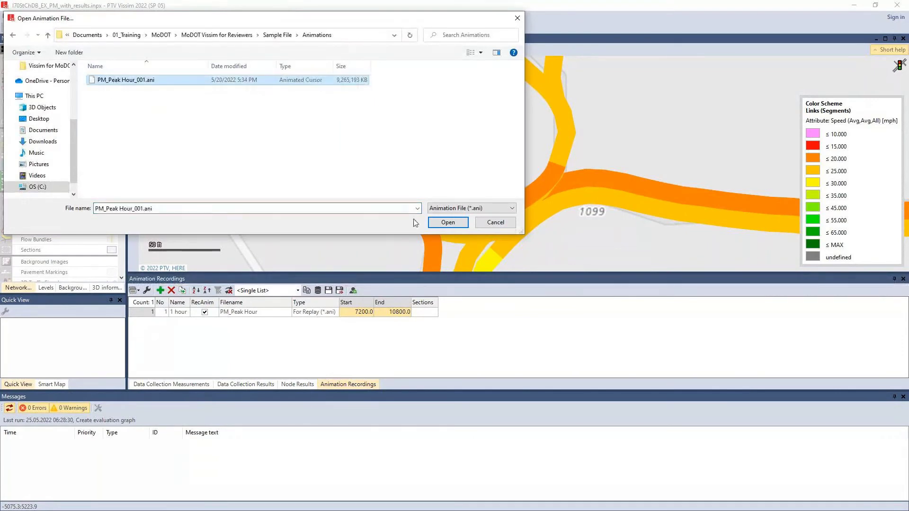
{"action": "left_click", "coordinate": [447, 222]}
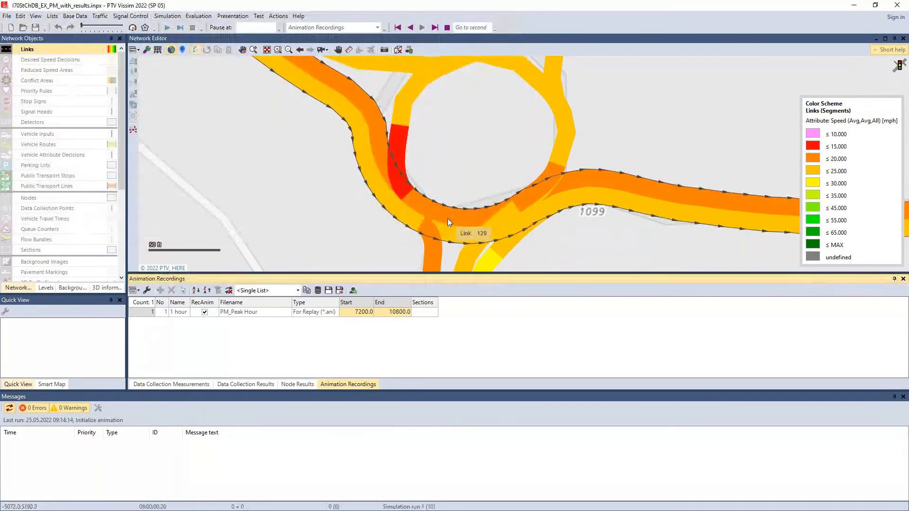
- Watch the replayed traffic near the I-70 roundabout interchange, switch to 3D and examine the vehicles on the road near Park Ct
{"action": "scroll", "coordinate": [440, 189], "scroll_direction": "down", "scroll_amount": 5}
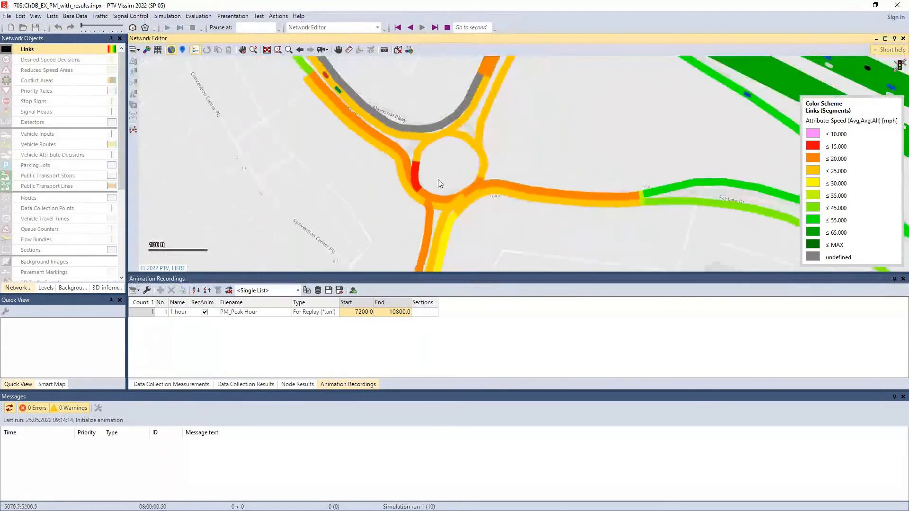
{"action": "scroll", "coordinate": [440, 184], "scroll_direction": "down", "scroll_amount": 2}
{"action": "scroll", "coordinate": [518, 163], "scroll_direction": "up", "scroll_amount": 3}
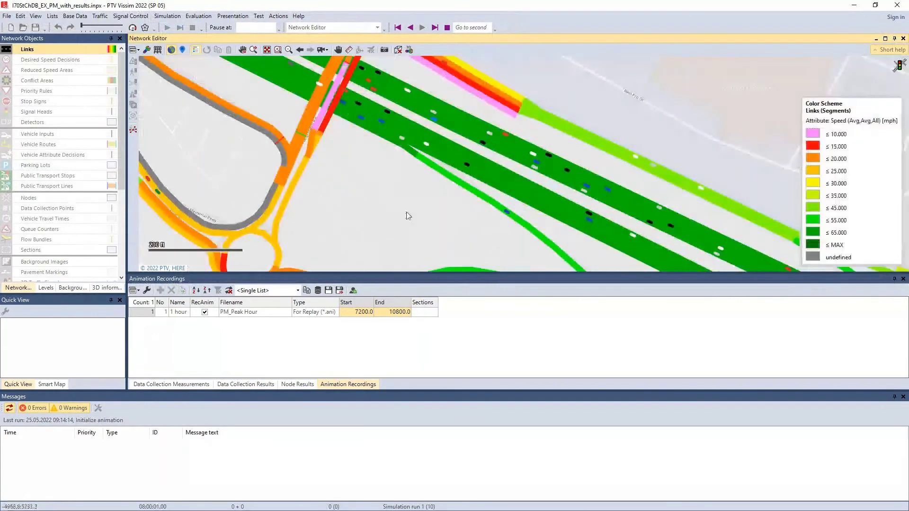
{"action": "left_click", "coordinate": [397, 50]}
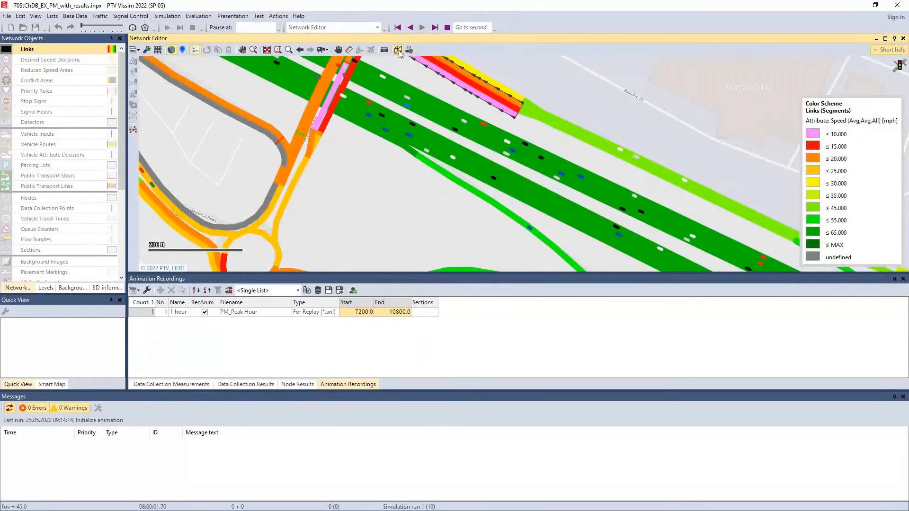
{"action": "scroll", "coordinate": [413, 123], "scroll_direction": "up", "scroll_amount": 5}
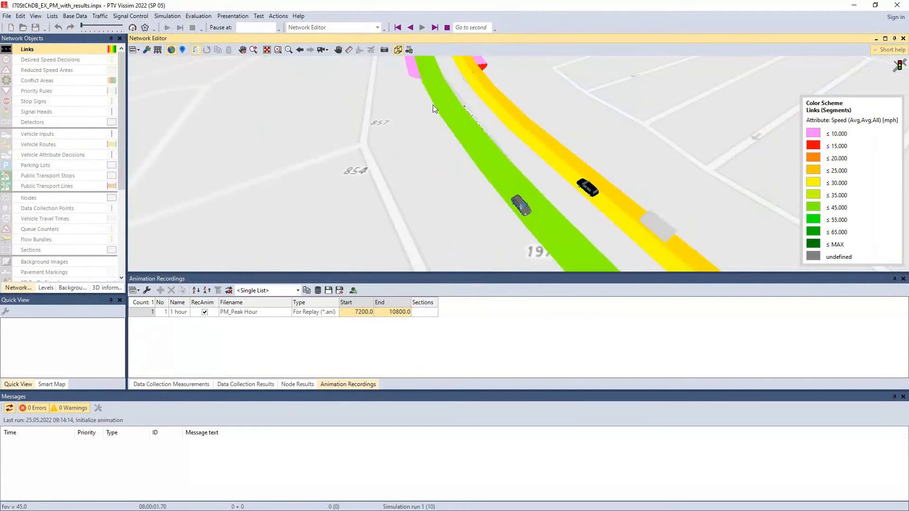
{"action": "scroll", "coordinate": [434, 109], "scroll_direction": "up", "scroll_amount": 1}
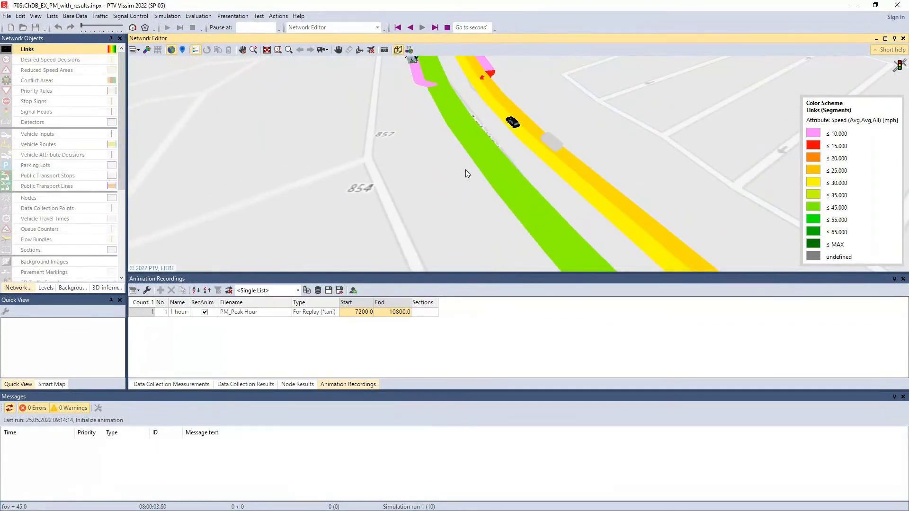
{"action": "scroll", "coordinate": [465, 169], "scroll_direction": "down", "scroll_amount": 2}
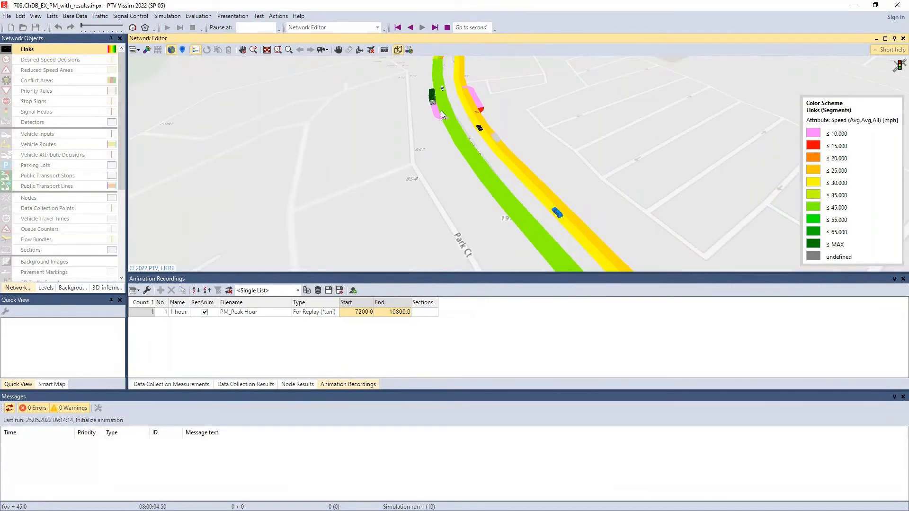
- Show the entire network in 3D, focus on the signalized intersection southwest of the freeway and pause the animation replay
{"action": "left_click", "coordinate": [267, 50]}
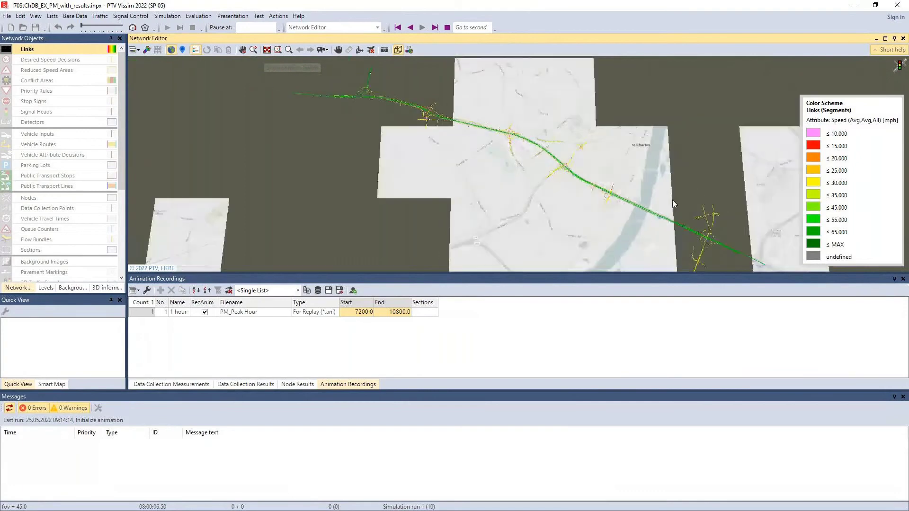
{"action": "scroll", "coordinate": [563, 173], "scroll_direction": "up", "scroll_amount": 8}
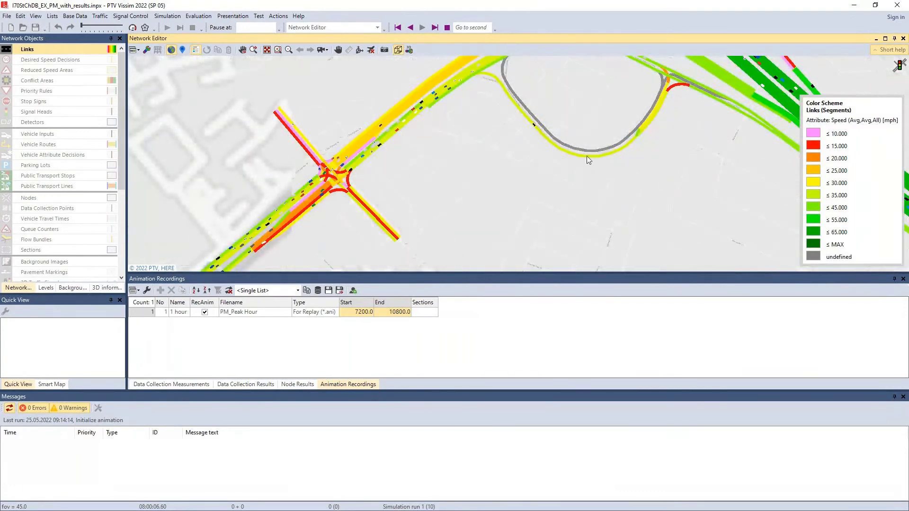
{"action": "left_click_drag", "start_coordinate": [526, 235], "coordinate": [431, 146]}
{"action": "left_click", "coordinate": [436, 29]}
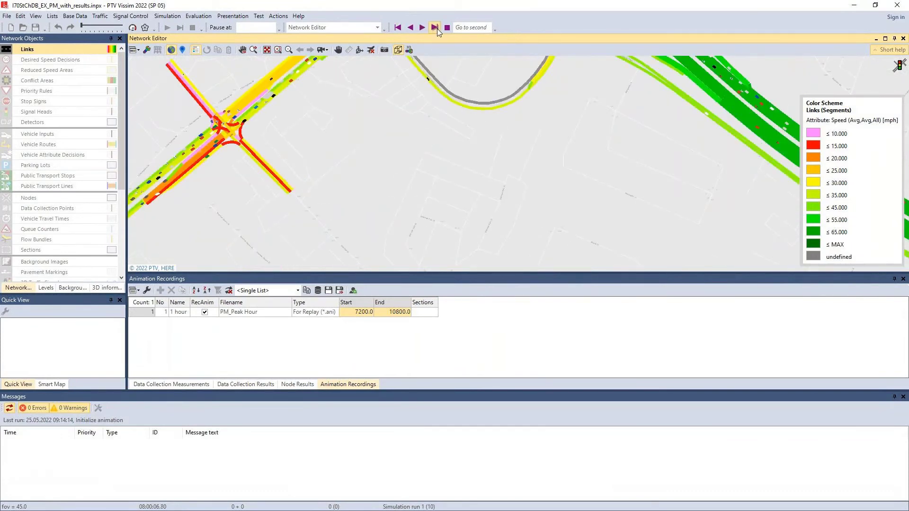
- Examine the arterial southwest of the intersection, return to 2D and inspect the paused traffic around the Bass Pro Dr interchange
{"action": "left_click_drag", "start_coordinate": [559, 123], "coordinate": [621, 110]}
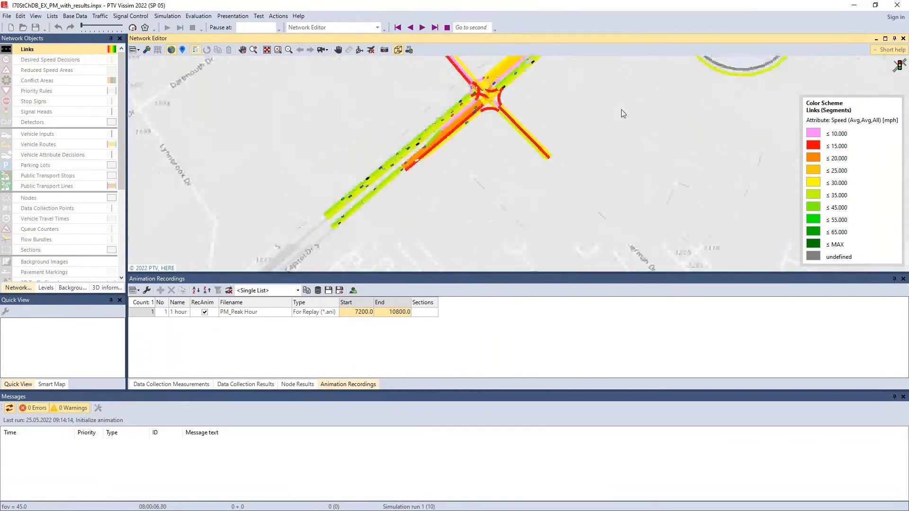
{"action": "scroll", "coordinate": [524, 182], "scroll_direction": "down", "scroll_amount": 2}
{"action": "scroll", "coordinate": [510, 94], "scroll_direction": "down", "scroll_amount": 3}
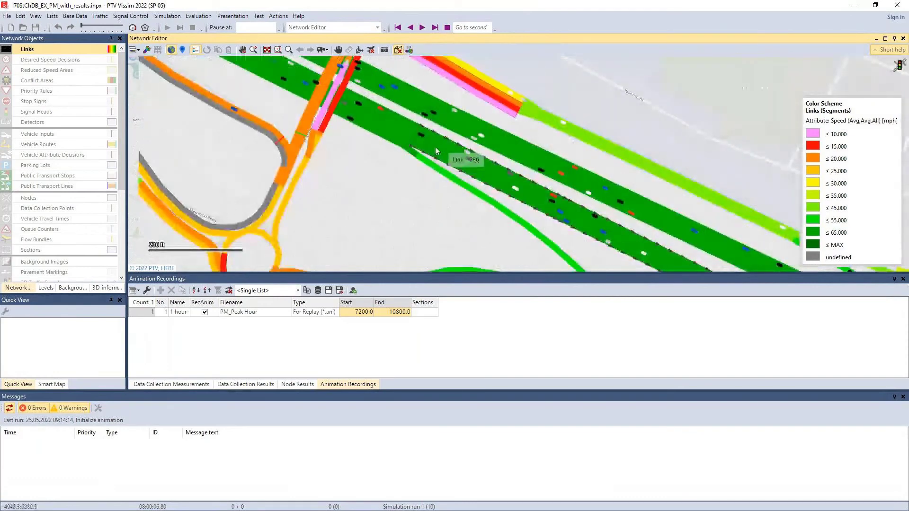
{"action": "scroll", "coordinate": [436, 148], "scroll_direction": "down", "scroll_amount": 1}
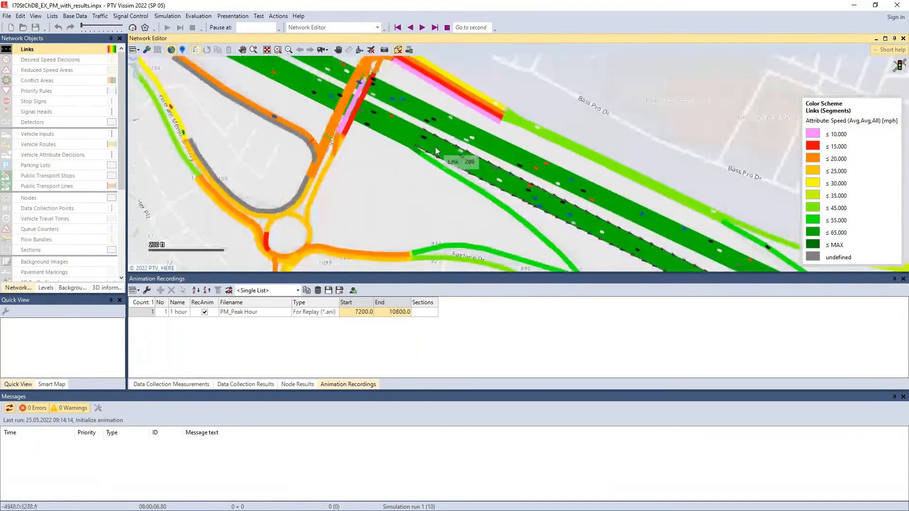
{"action": "scroll", "coordinate": [436, 148], "scroll_direction": "down", "scroll_amount": 4}
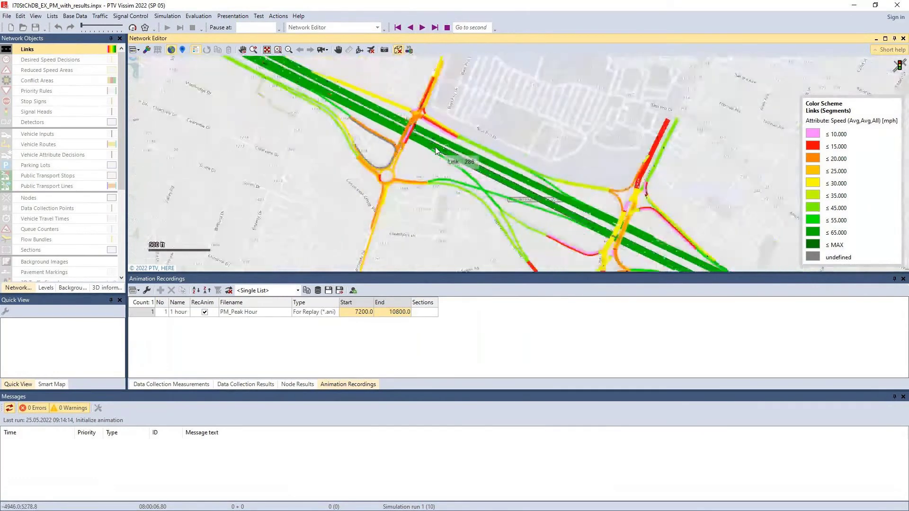
{"action": "scroll", "coordinate": [436, 149], "scroll_direction": "down", "scroll_amount": 1}
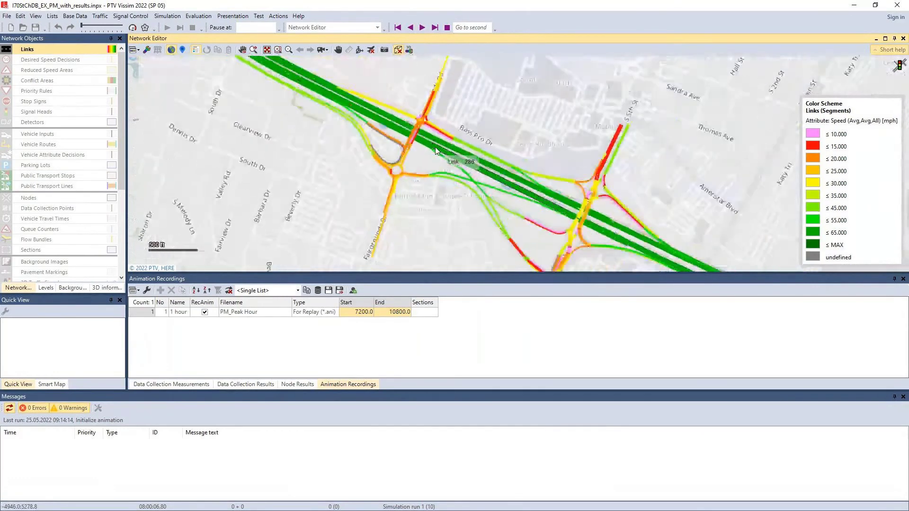
- Switch back to 3D and examine the paused traffic along the I-70 corridor, ending at the roundabout interchange west of the river
{"action": "left_click", "coordinate": [397, 50]}
{"action": "scroll", "coordinate": [577, 149], "scroll_direction": "up", "scroll_amount": 6}
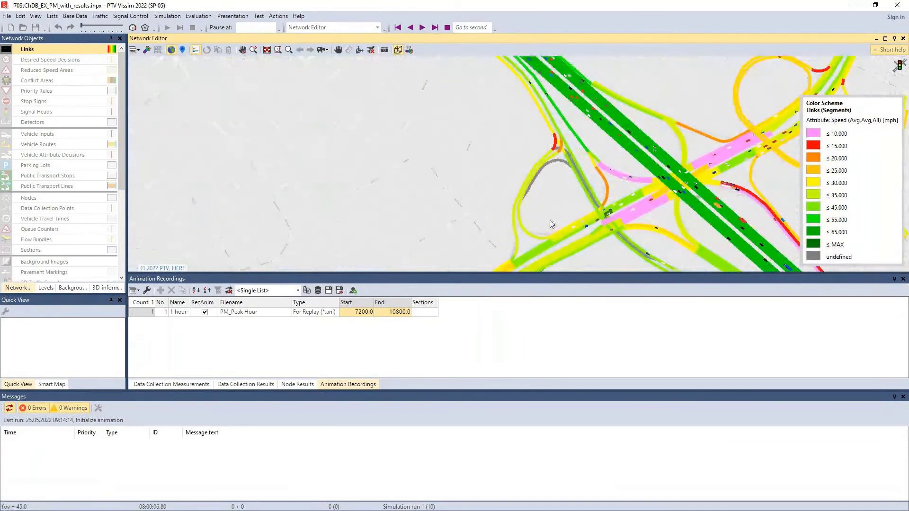
{"action": "scroll", "coordinate": [552, 224], "scroll_direction": "down", "scroll_amount": 8}
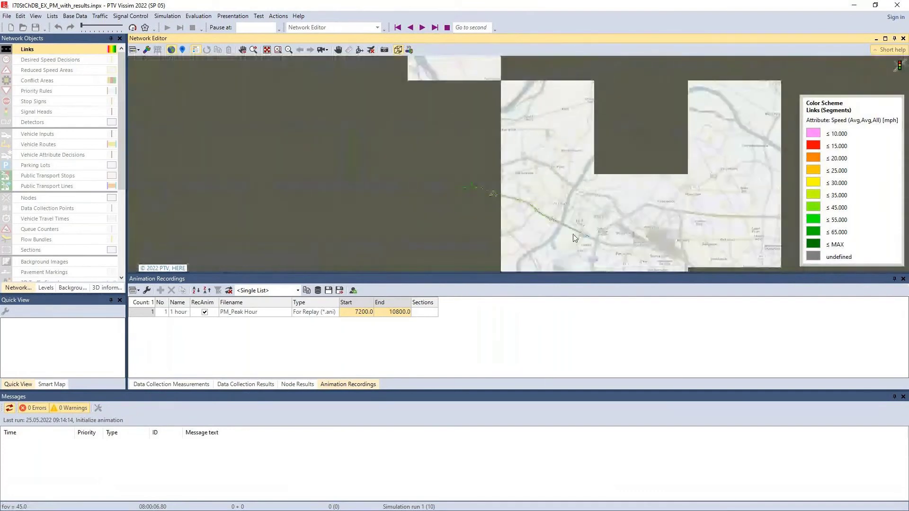
{"action": "scroll", "coordinate": [556, 223], "scroll_direction": "up", "scroll_amount": 5}
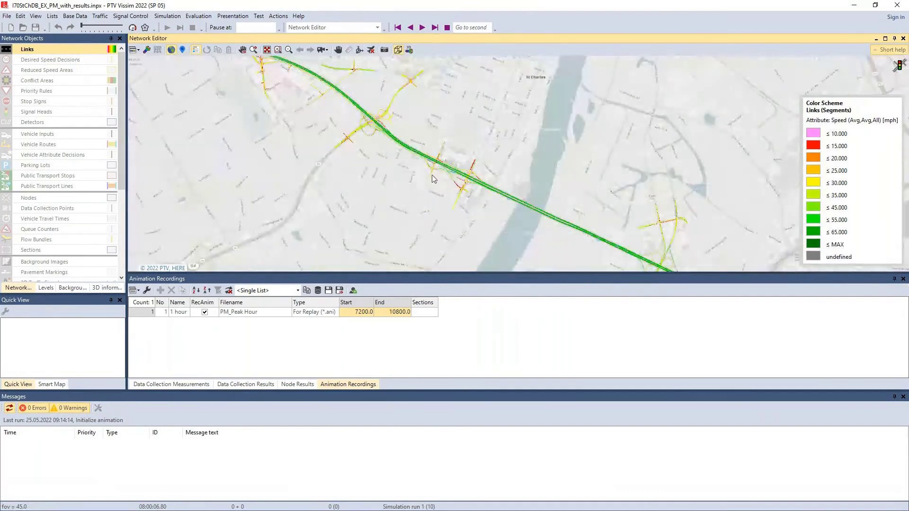
{"action": "scroll", "coordinate": [434, 179], "scroll_direction": "up", "scroll_amount": 2}
{"action": "scroll", "coordinate": [434, 173], "scroll_direction": "up", "scroll_amount": 2}
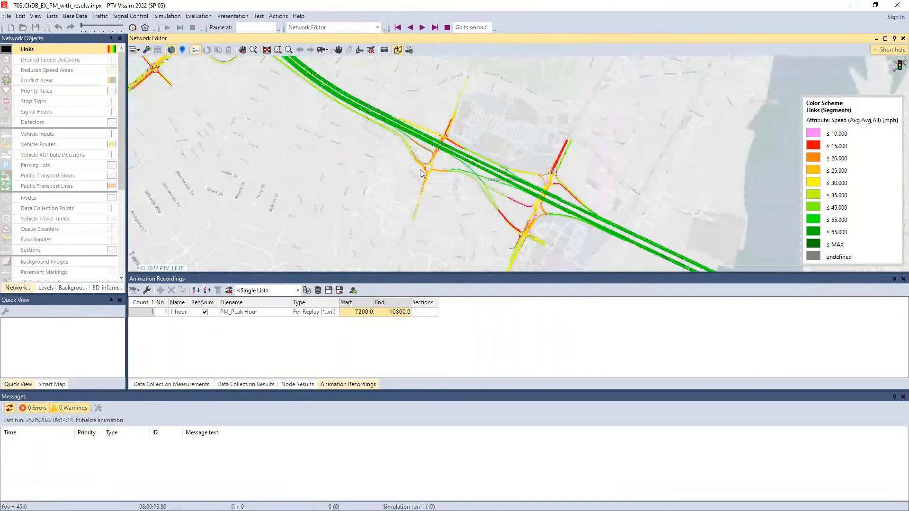
- Focus the 3D view on the roundabout southwest of I-70 and resume the animation replay to watch its circulating traffic
{"action": "scroll", "coordinate": [419, 170], "scroll_direction": "up", "scroll_amount": 3}
{"action": "scroll", "coordinate": [464, 177], "scroll_direction": "up", "scroll_amount": 1}
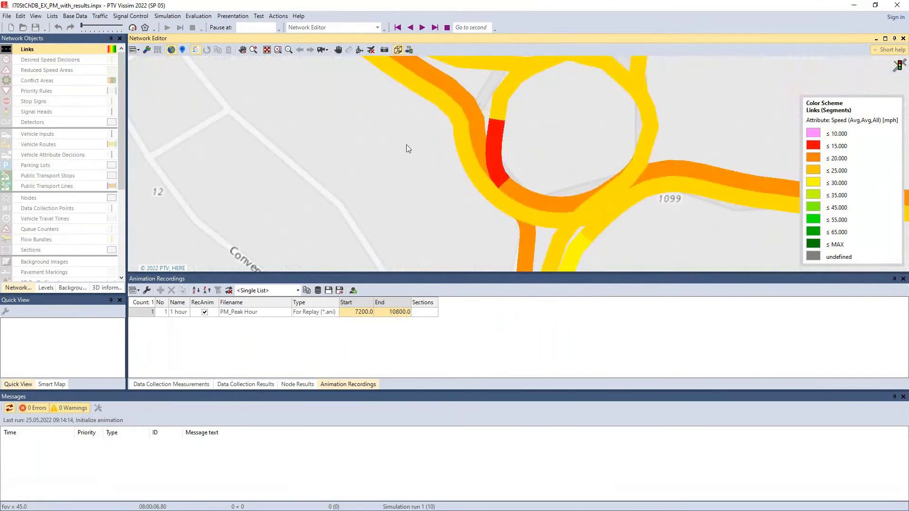
{"action": "left_click_drag", "start_coordinate": [403, 170], "coordinate": [462, 105]}
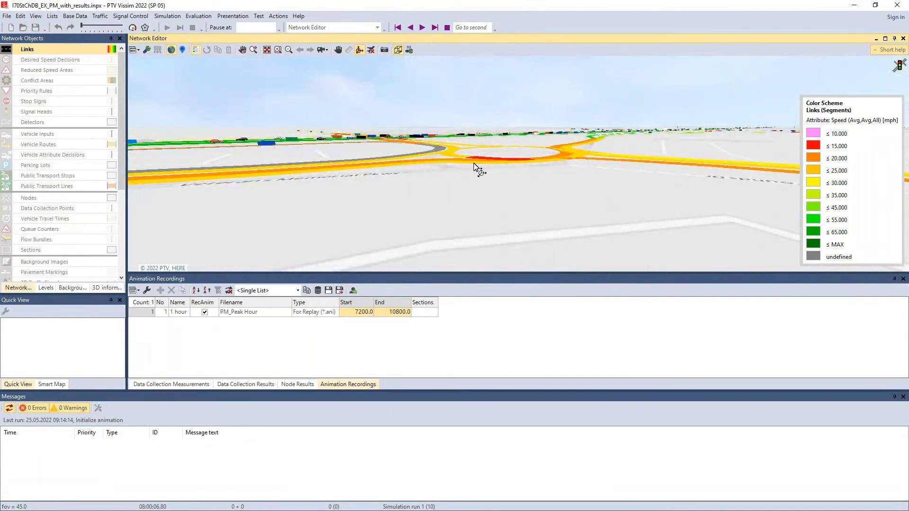
{"action": "scroll", "coordinate": [474, 165], "scroll_direction": "up", "scroll_amount": 3}
{"action": "left_click_drag", "start_coordinate": [481, 176], "coordinate": [444, 136]}
{"action": "left_click", "coordinate": [422, 28]}
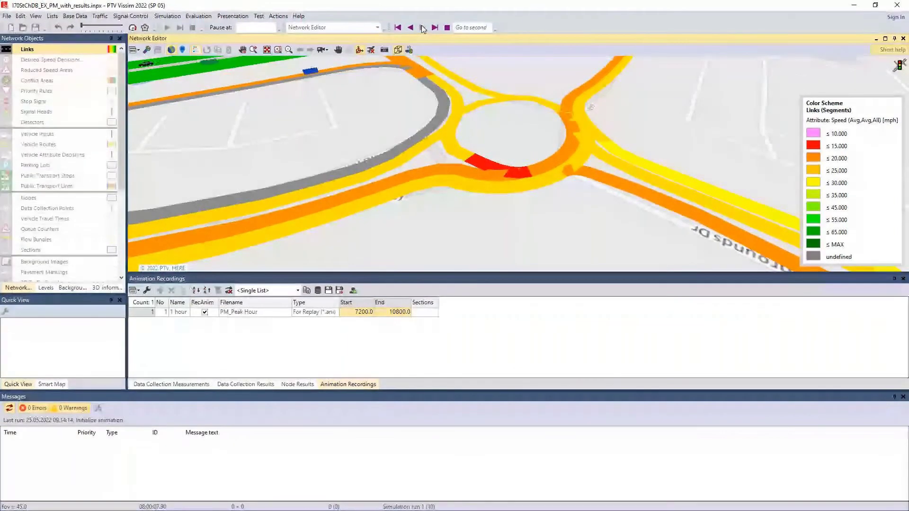
{"action": "left_click", "coordinate": [361, 51]}
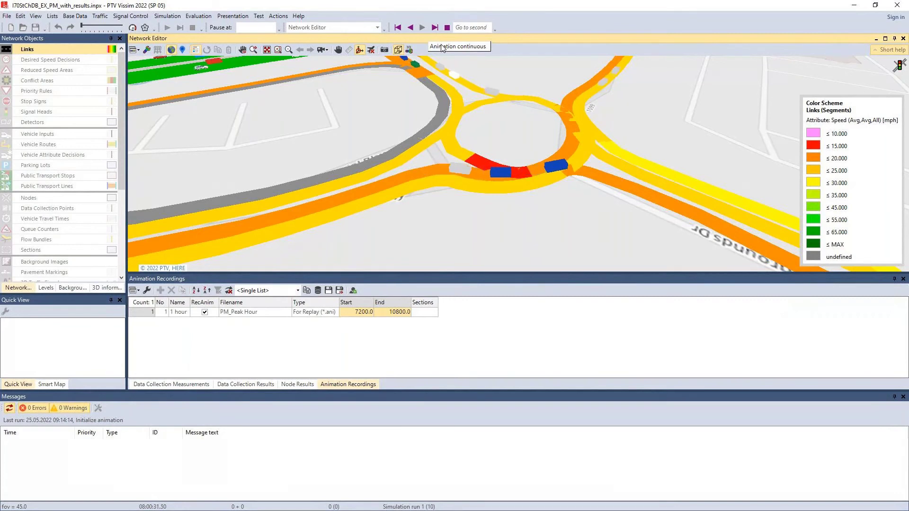
- Rewind the replay and pause it where the two blue vehicles meet at the roundabout's west entry
{"action": "left_click", "coordinate": [413, 29]}
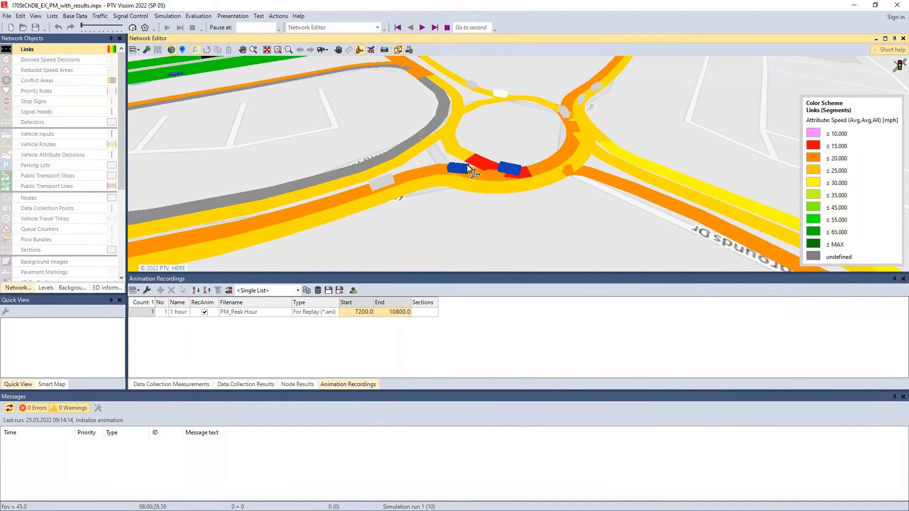
{"action": "left_click", "coordinate": [422, 29]}
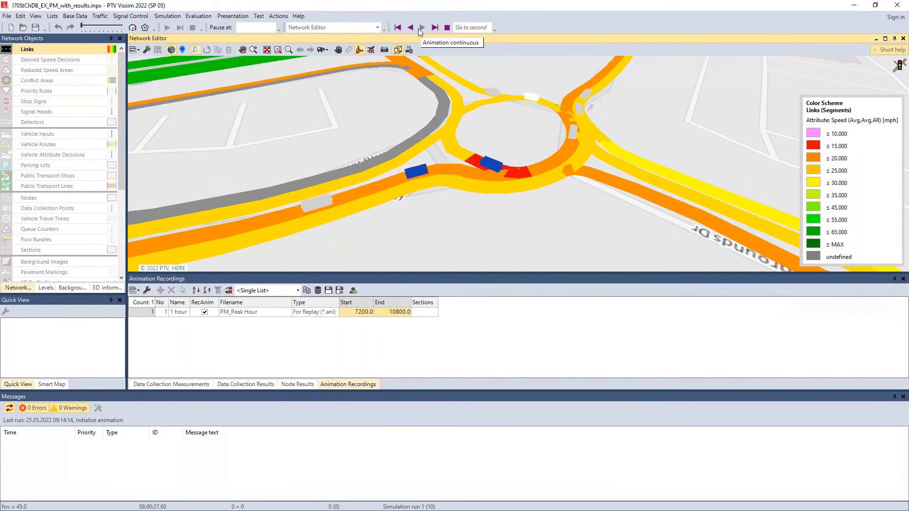
{"action": "left_click", "coordinate": [411, 27]}
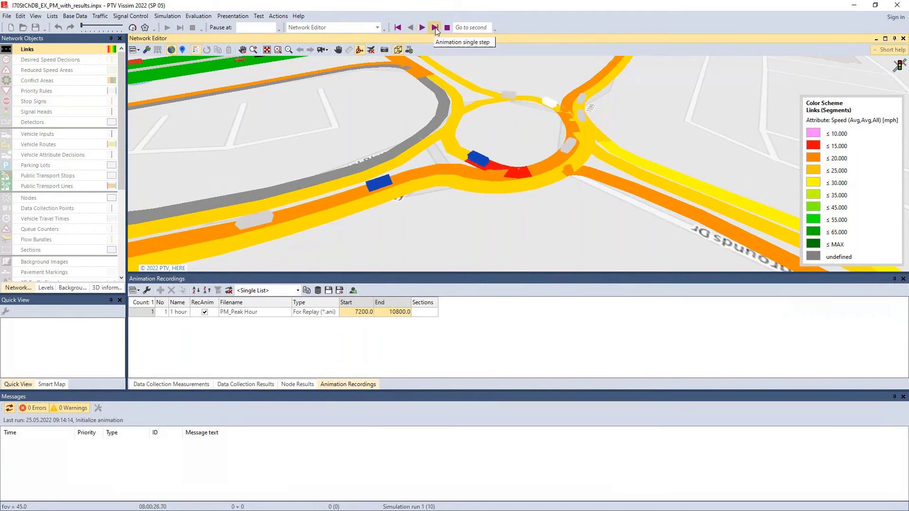
{"action": "left_click", "coordinate": [434, 27]}
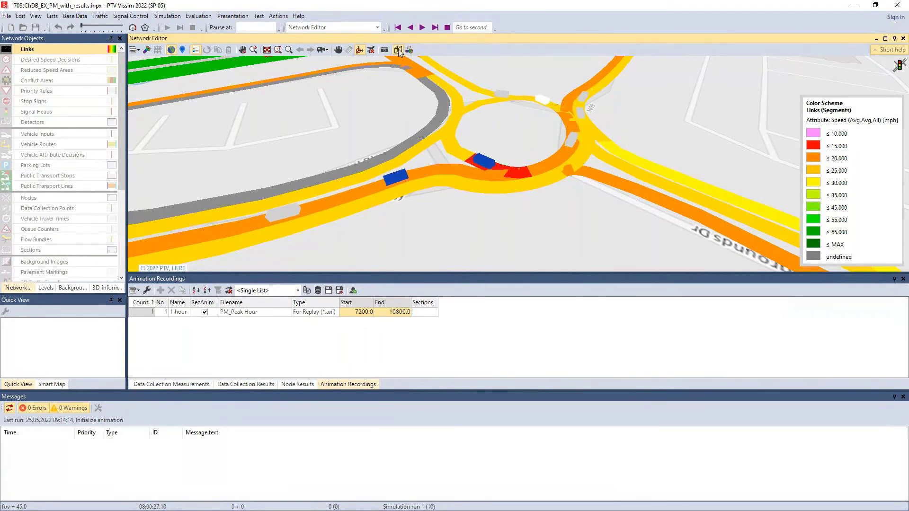
- Return to 2D and inspect the paused vehicles at the roundabout southwest of I-70
{"action": "left_click", "coordinate": [399, 49]}
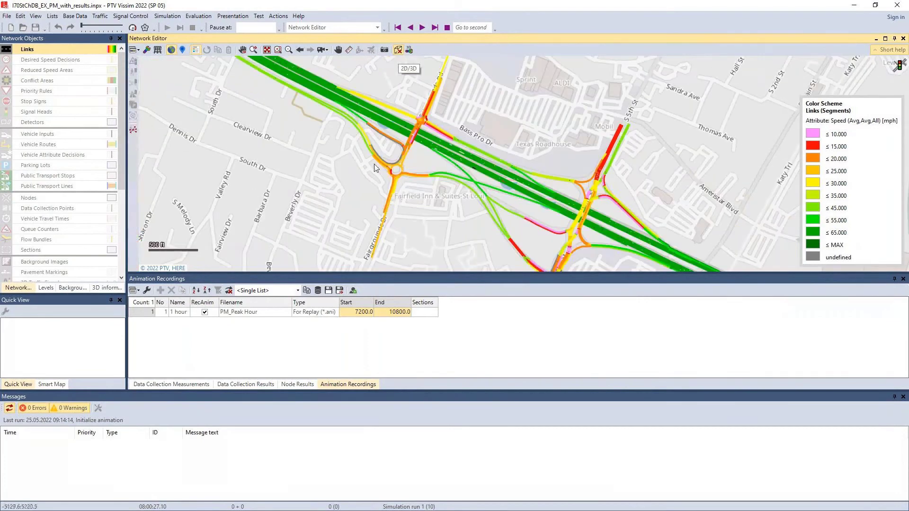
{"action": "scroll", "coordinate": [396, 175], "scroll_direction": "up", "scroll_amount": 5}
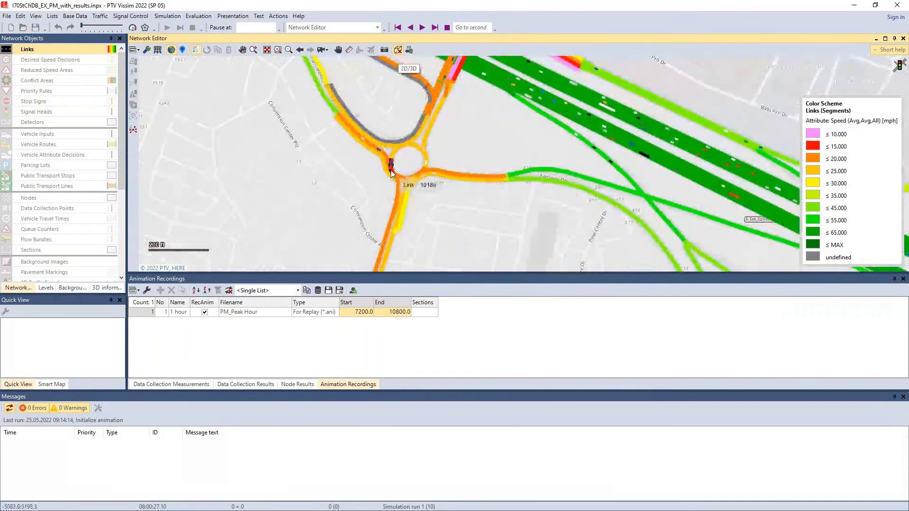
{"action": "scroll", "coordinate": [391, 174], "scroll_direction": "up", "scroll_amount": 4}
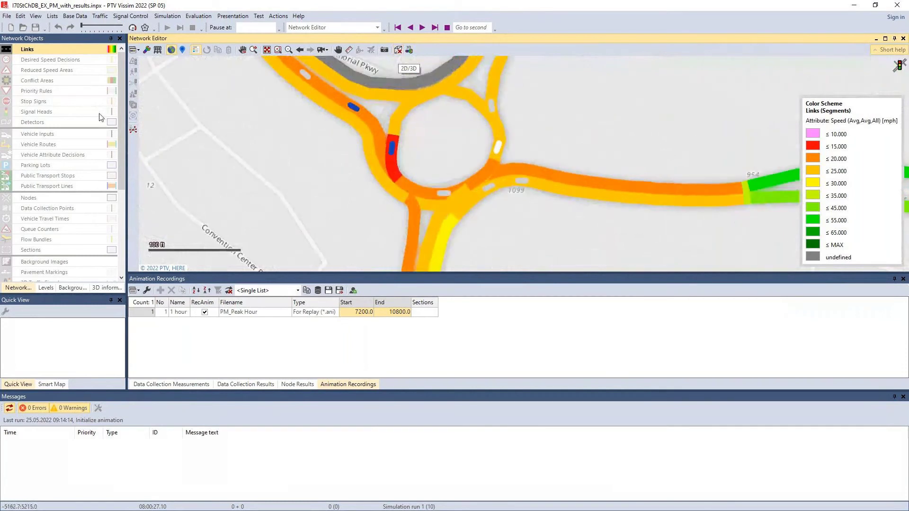
- Select the conflict area at the roundabout's west entry and apply the 00-Default Network Layout
{"action": "left_click", "coordinate": [7, 83]}
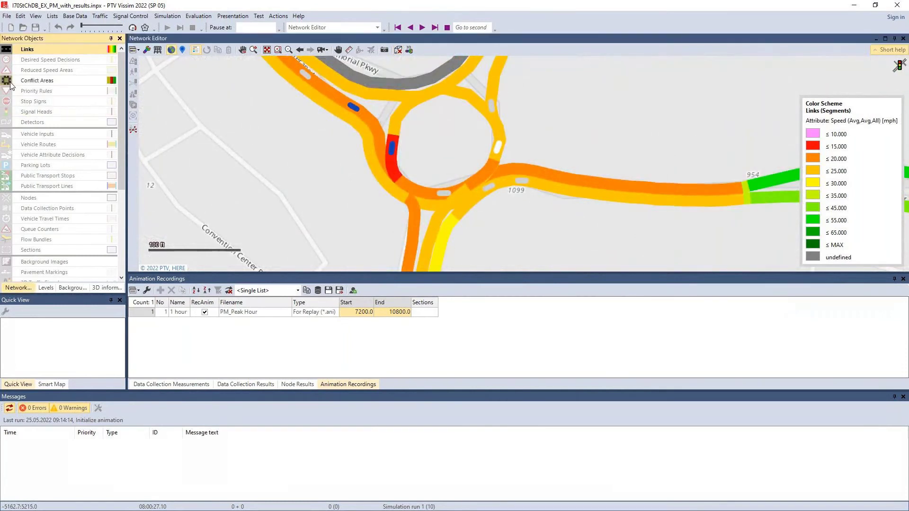
{"action": "left_click", "coordinate": [37, 84]}
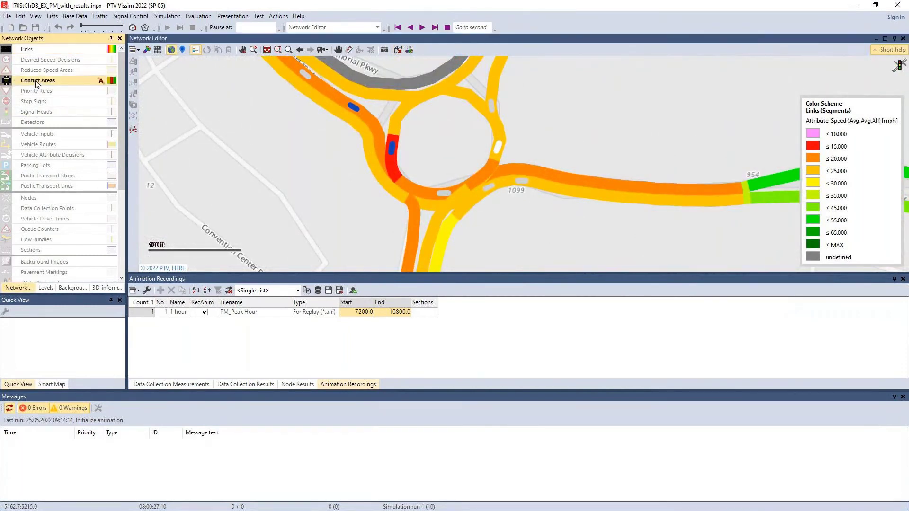
{"action": "left_click", "coordinate": [396, 173]}
{"action": "scroll", "coordinate": [384, 174], "scroll_direction": "up", "scroll_amount": 2}
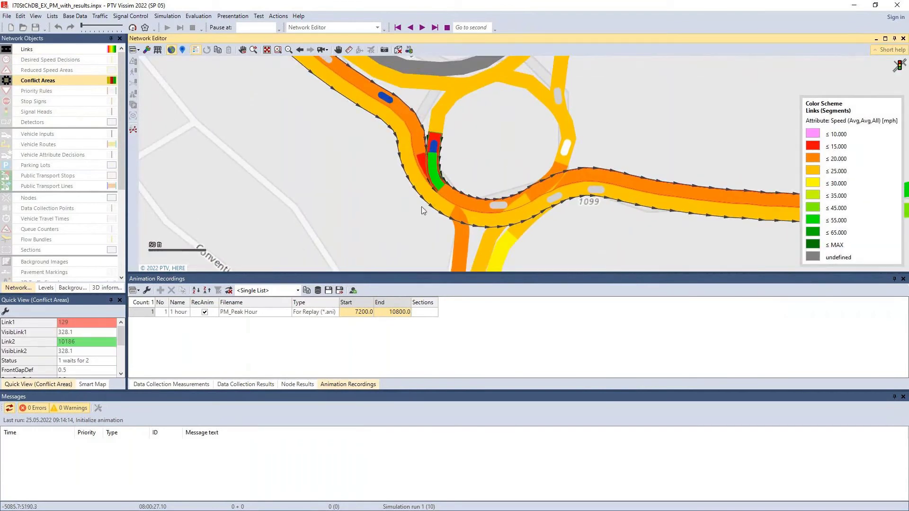
{"action": "left_click", "coordinate": [137, 50]}
{"action": "left_click", "coordinate": [145, 74]}
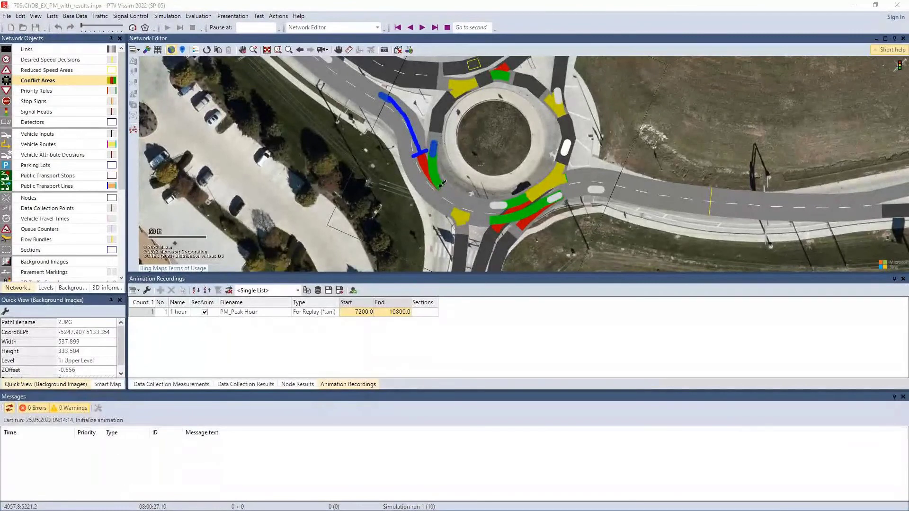
{"action": "left_click_drag", "start_coordinate": [446, 193], "coordinate": [450, 212]}
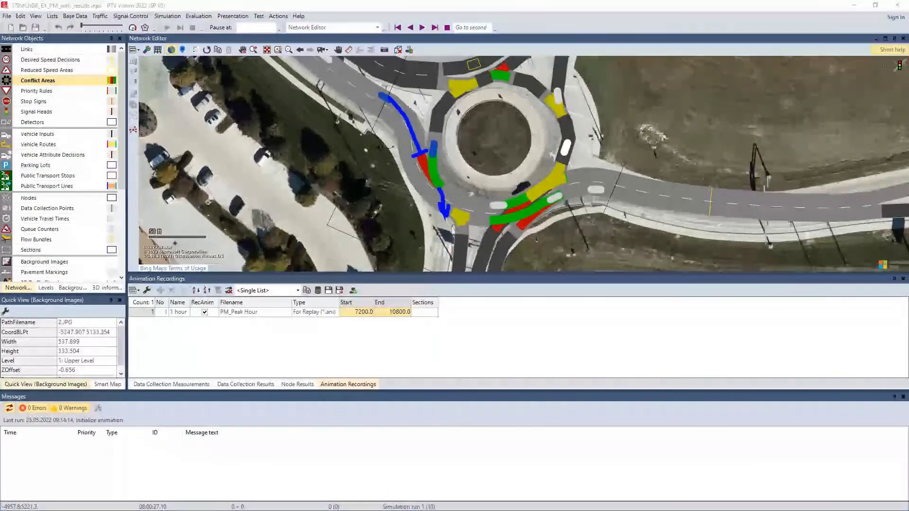
{"action": "left_click", "coordinate": [520, 109]}
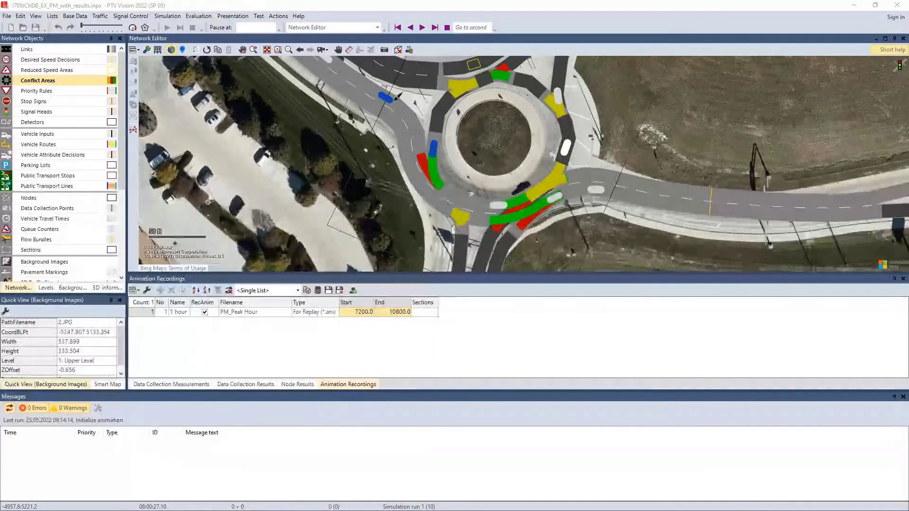
{"action": "mouse_move", "coordinate": [401, 137]}
{"action": "left_mouse_down"}
{"action": "mouse_move", "coordinate": [434, 196]}
{"action": "mouse_move", "coordinate": [509, 232]}
{"action": "mouse_move", "coordinate": [628, 240]}
{"action": "left_mouse_up"}
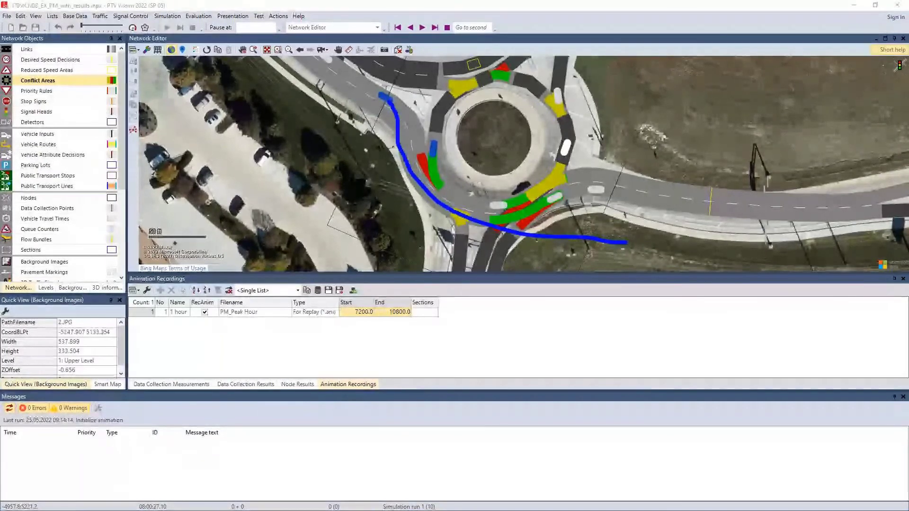
{"action": "left_click", "coordinate": [459, 83]}
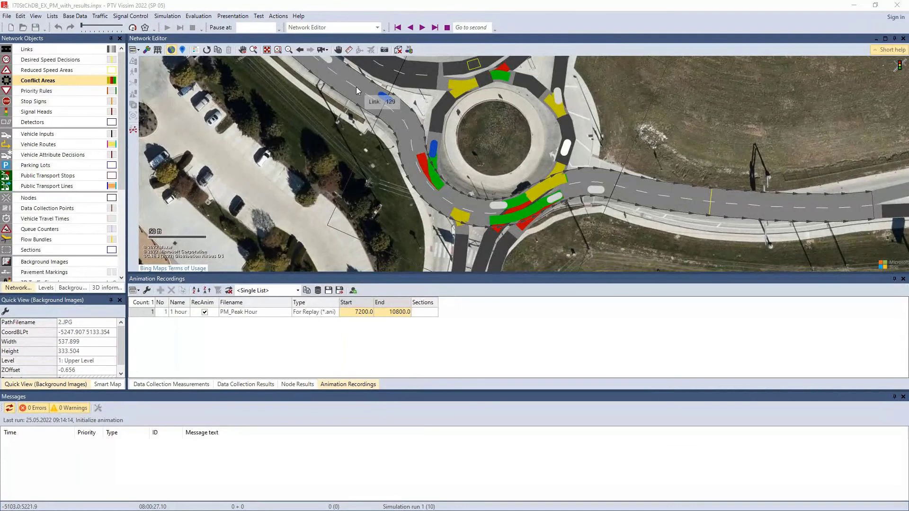
- Replay the traffic past the west entry's conflict area, pausing to examine how the blue vehicles yield in the roundabout
{"action": "left_click", "coordinate": [422, 28]}
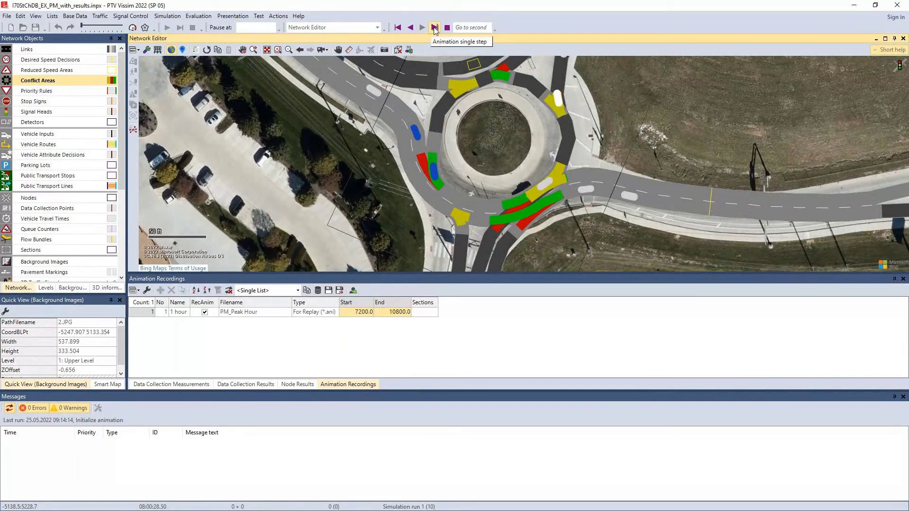
{"action": "left_click", "coordinate": [434, 27]}
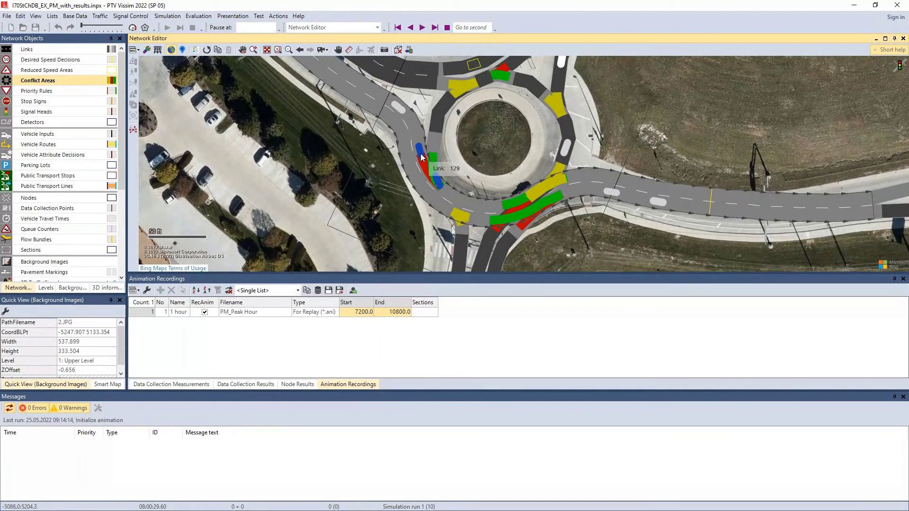
{"action": "left_click", "coordinate": [422, 27]}
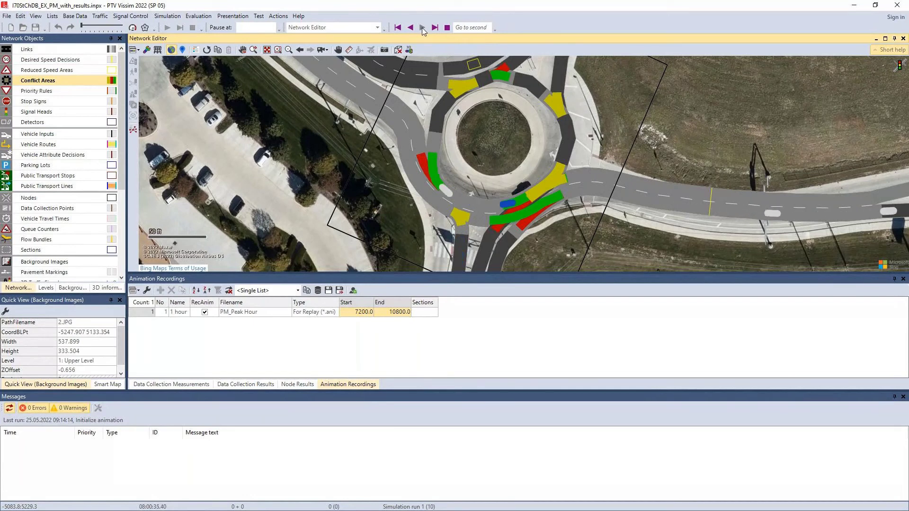
{"action": "left_click", "coordinate": [434, 28]}
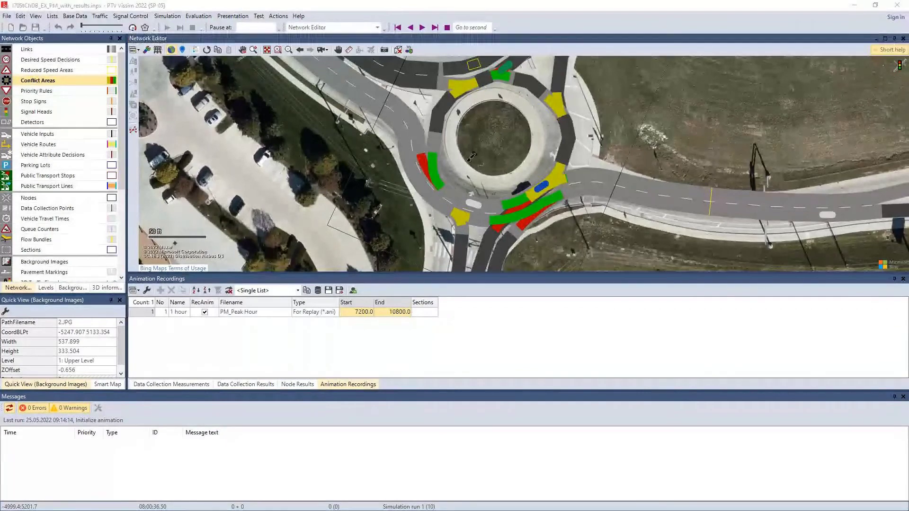
{"action": "left_click", "coordinate": [399, 162]}
{"action": "left_click_drag", "start_coordinate": [444, 102], "coordinate": [459, 282]}
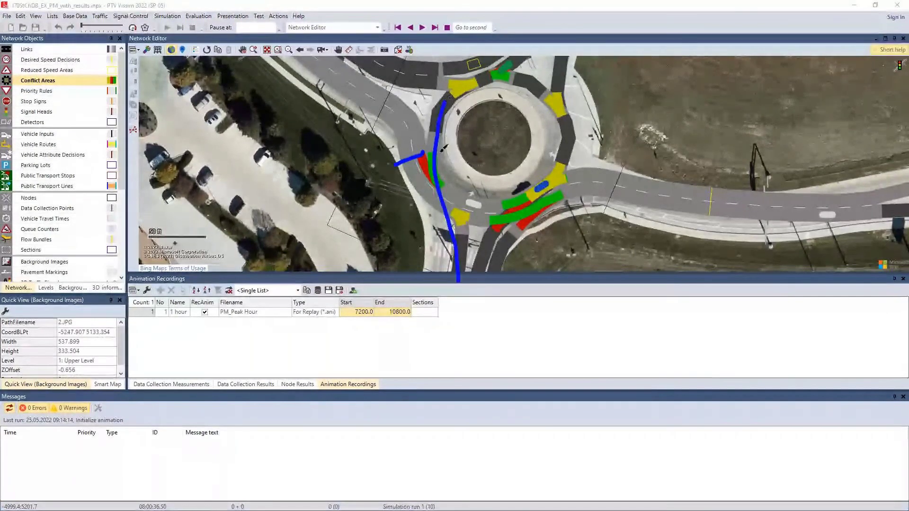
{"action": "left_click_drag", "start_coordinate": [444, 148], "coordinate": [485, 204]}
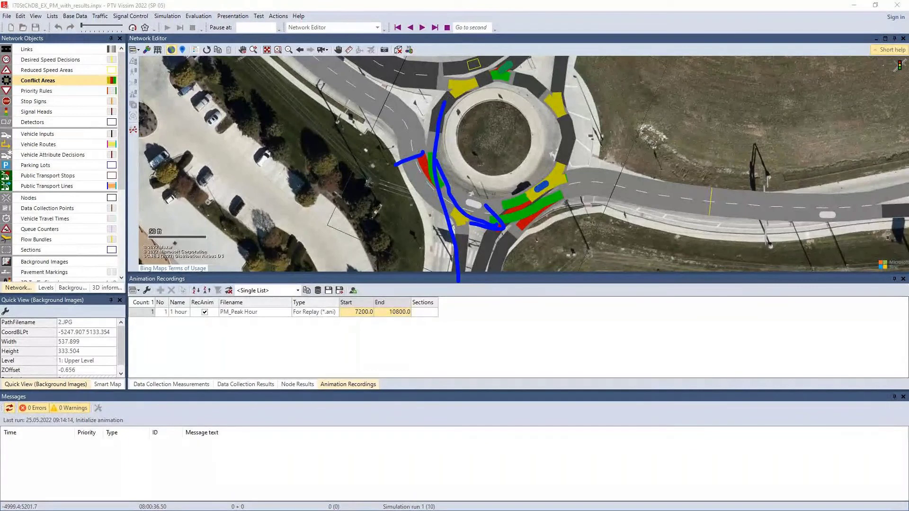
{"action": "key", "text": "Escape"}
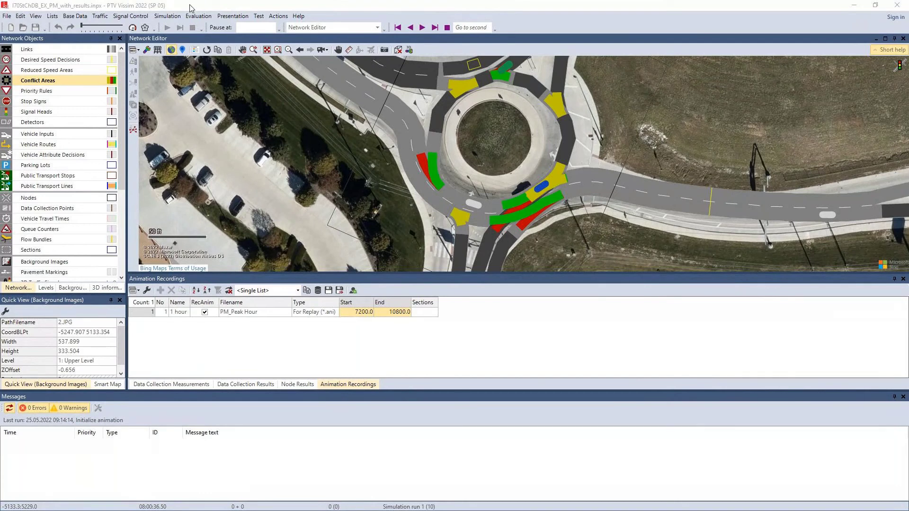
- Open the animation recordings list and review the 1 hour recording's settings, including its sections
{"action": "left_click", "coordinate": [234, 16]}
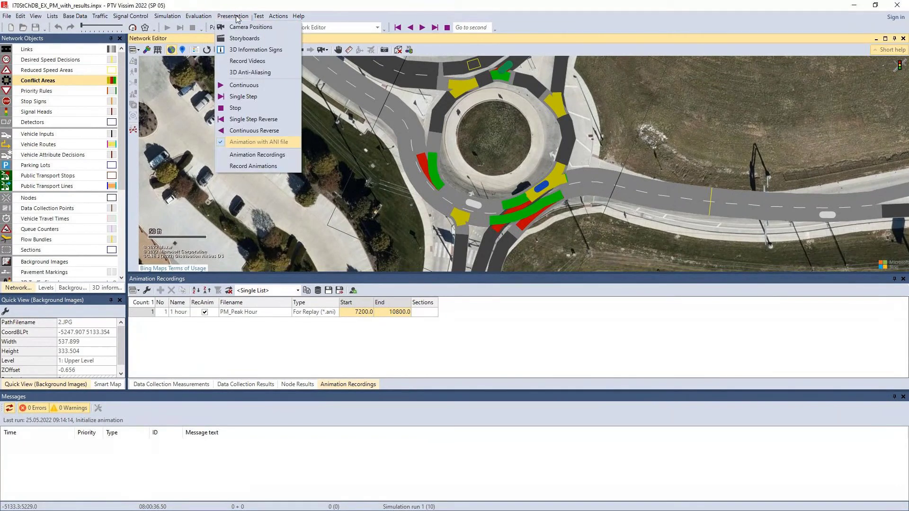
{"action": "left_click", "coordinate": [244, 156]}
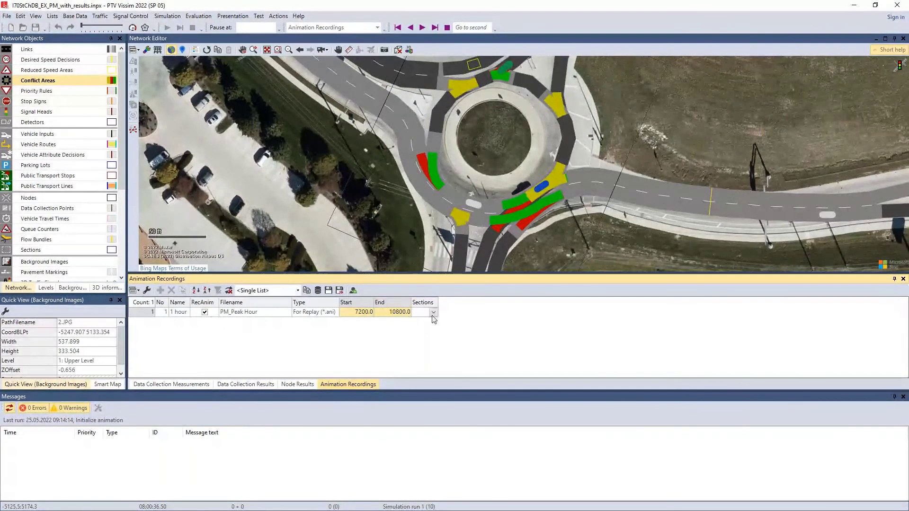
{"action": "left_click", "coordinate": [225, 18]}
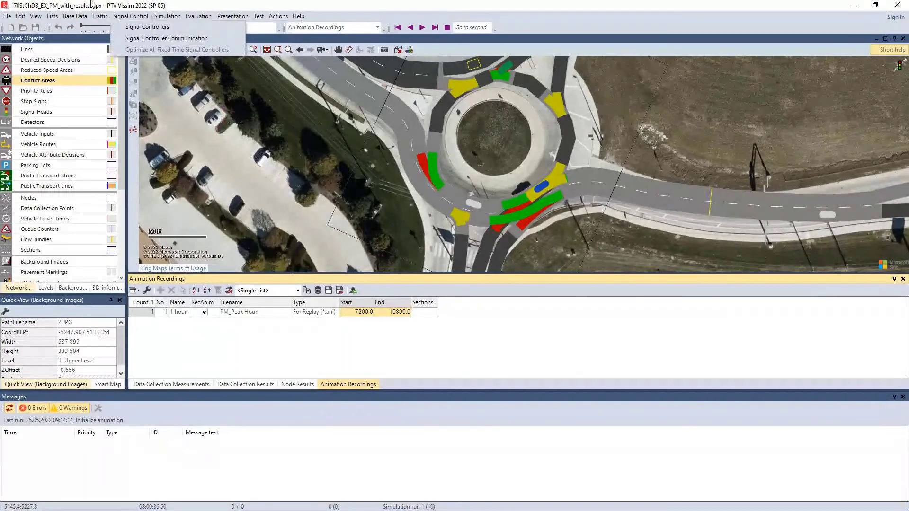
{"action": "left_click", "coordinate": [377, 356]}
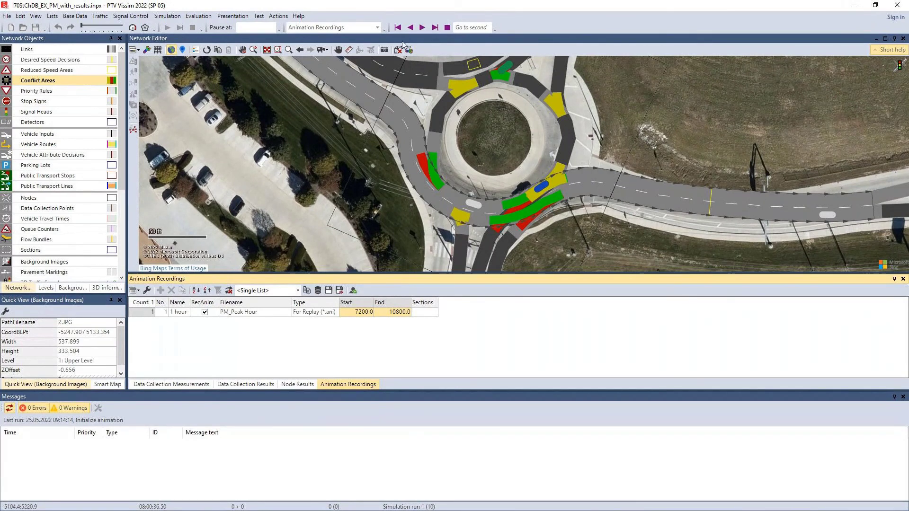
- Stop the animation replay and look through the network editor layouts down to the turn bay and turn behavior checks
{"action": "left_click", "coordinate": [447, 28]}
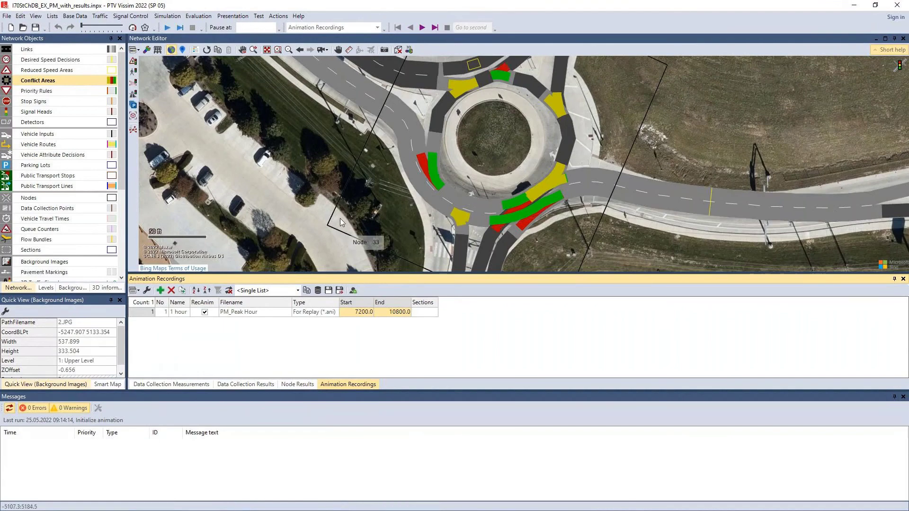
{"action": "scroll", "coordinate": [351, 205], "scroll_direction": "down", "scroll_amount": 1}
{"action": "scroll", "coordinate": [351, 205], "scroll_direction": "down", "scroll_amount": 3}
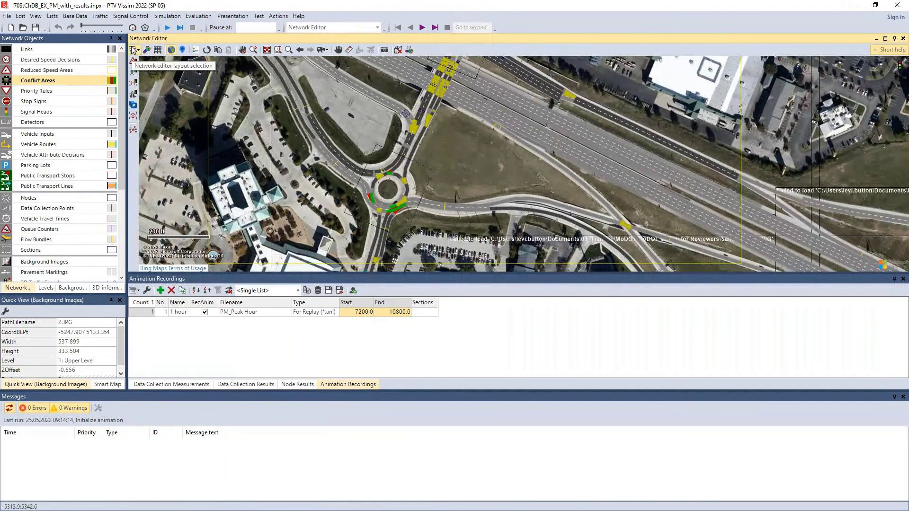
{"action": "left_click", "coordinate": [134, 50]}
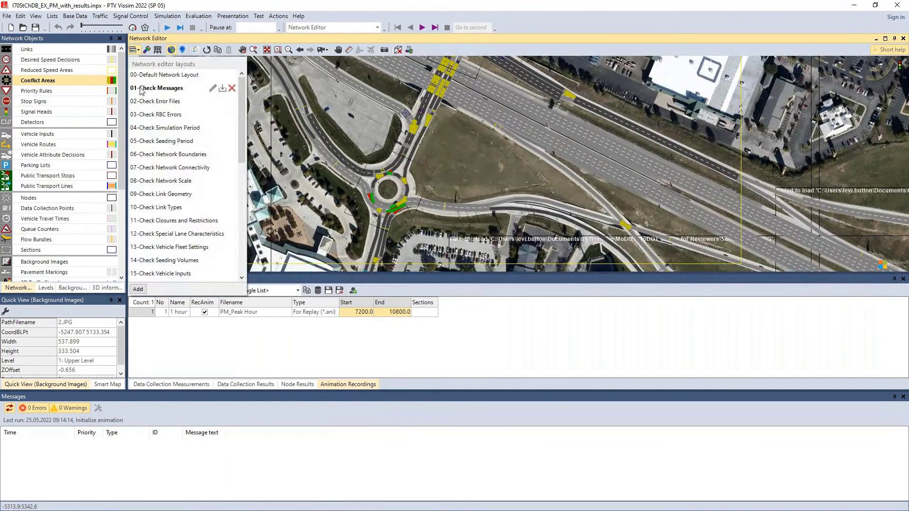
{"action": "scroll", "coordinate": [190, 237], "scroll_direction": "down", "scroll_amount": 7}
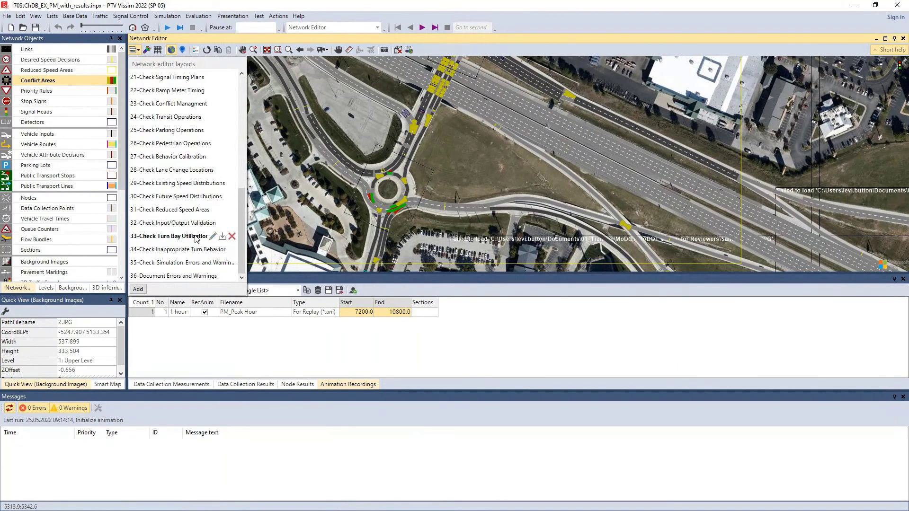
{"action": "left_click_drag", "start_coordinate": [311, 254], "coordinate": [362, 136]}
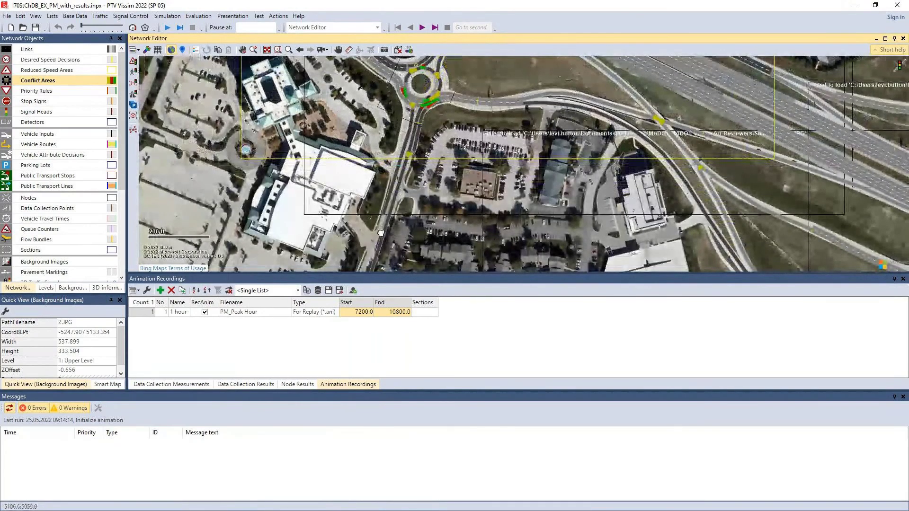
- Apply the 33-Check Turn Bay Utilization layout to the network editor and make Links the active network object type
{"action": "left_click_drag", "start_coordinate": [380, 226], "coordinate": [385, 240]}
{"action": "left_click", "coordinate": [135, 50]}
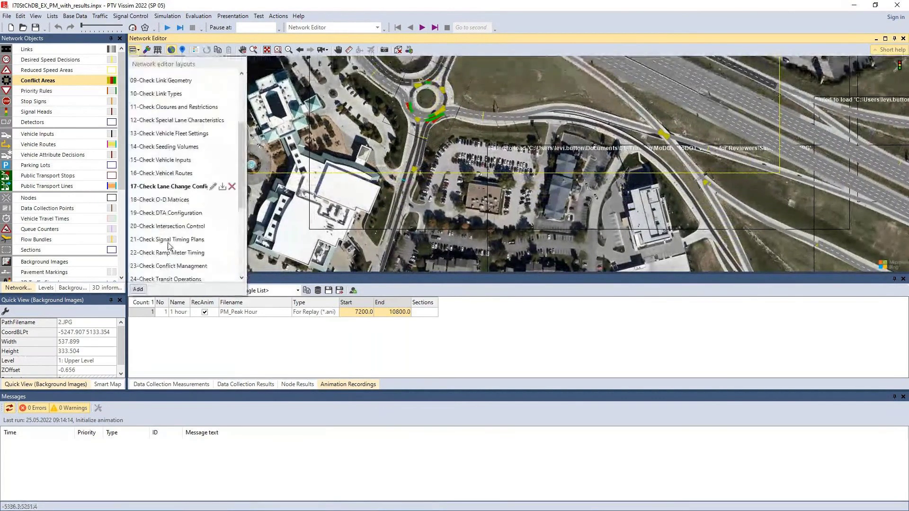
{"action": "scroll", "coordinate": [180, 190], "scroll_direction": "down", "scroll_amount": 5}
{"action": "left_click", "coordinate": [183, 235]}
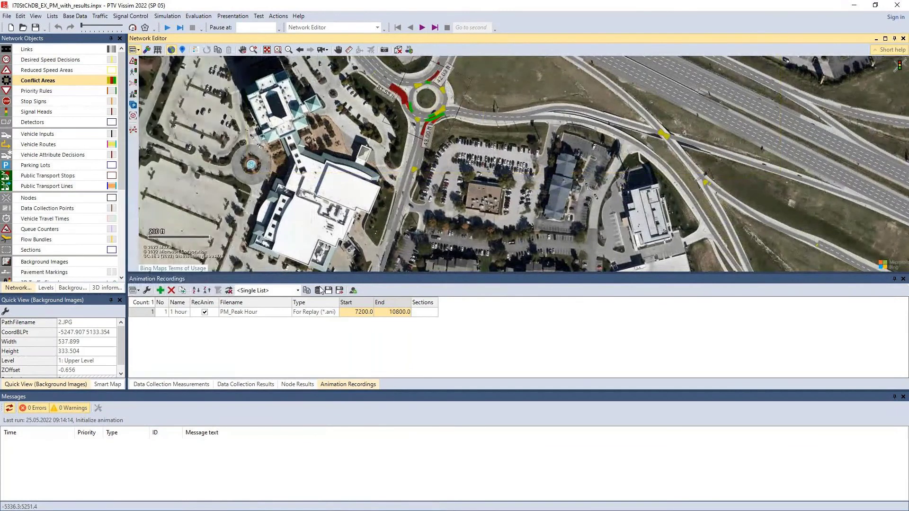
{"action": "scroll", "coordinate": [341, 175], "scroll_direction": "down", "scroll_amount": 3}
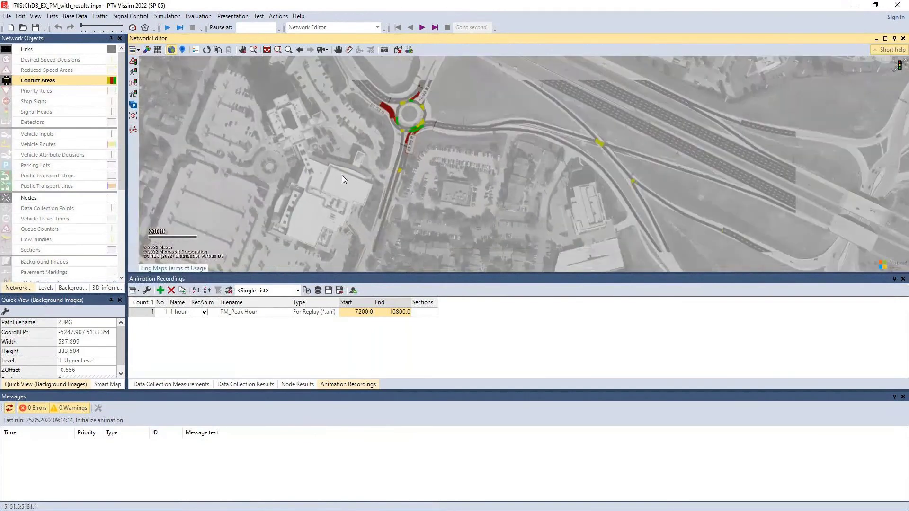
{"action": "left_click", "coordinate": [70, 49]}
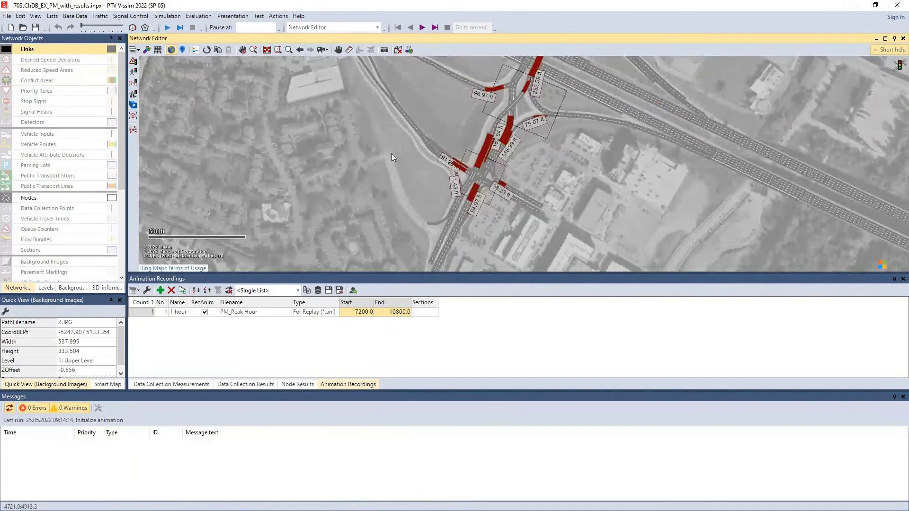
- Examine the queue length bars and labels at the nodes along the I-70 corridor, ending at the congested intersection south of the interchange
{"action": "scroll", "coordinate": [391, 153], "scroll_direction": "down", "scroll_amount": 2}
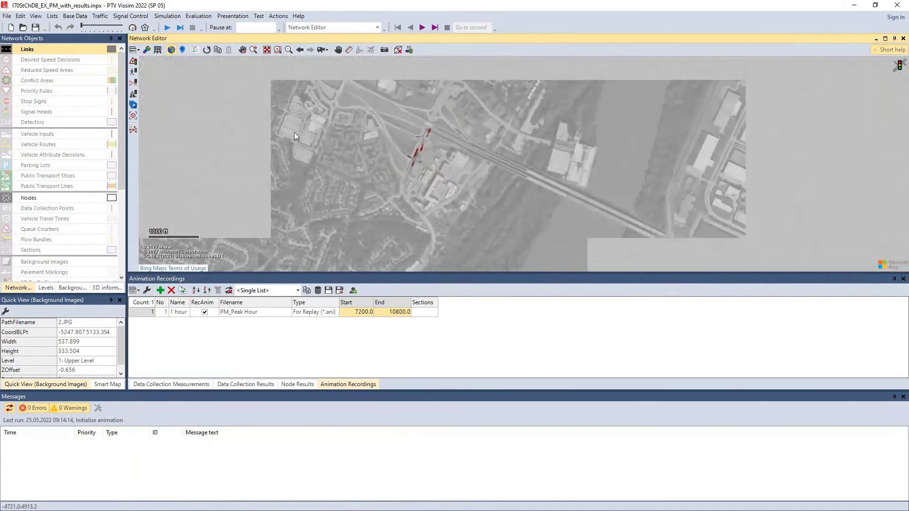
{"action": "scroll", "coordinate": [269, 129], "scroll_direction": "up", "scroll_amount": 2}
{"action": "left_click_drag", "start_coordinate": [523, 260], "coordinate": [565, 267]}
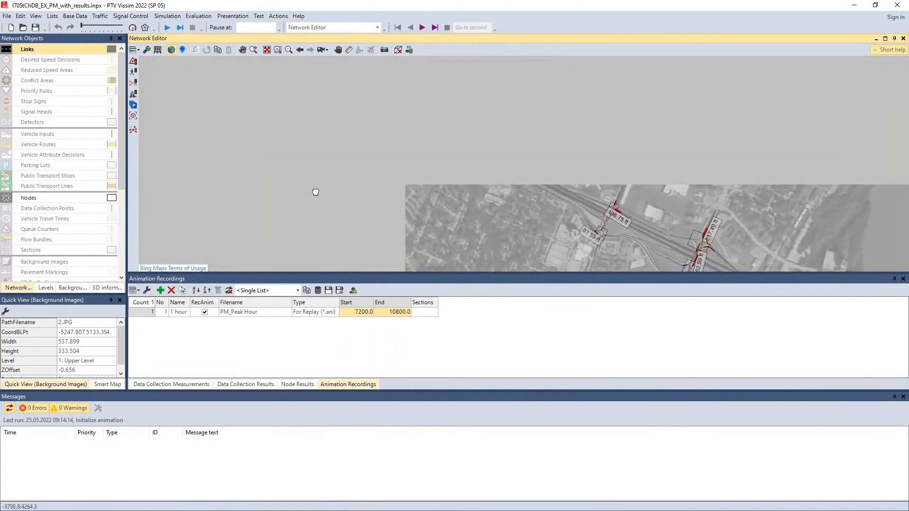
{"action": "left_click_drag", "start_coordinate": [289, 201], "coordinate": [703, 260]}
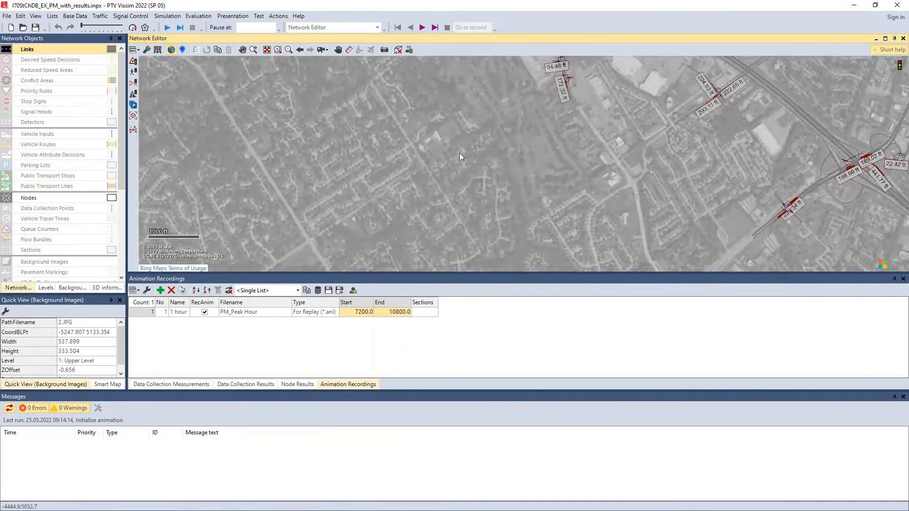
{"action": "left_click_drag", "start_coordinate": [459, 156], "coordinate": [436, 258]}
{"action": "left_click_drag", "start_coordinate": [426, 172], "coordinate": [752, 208]}
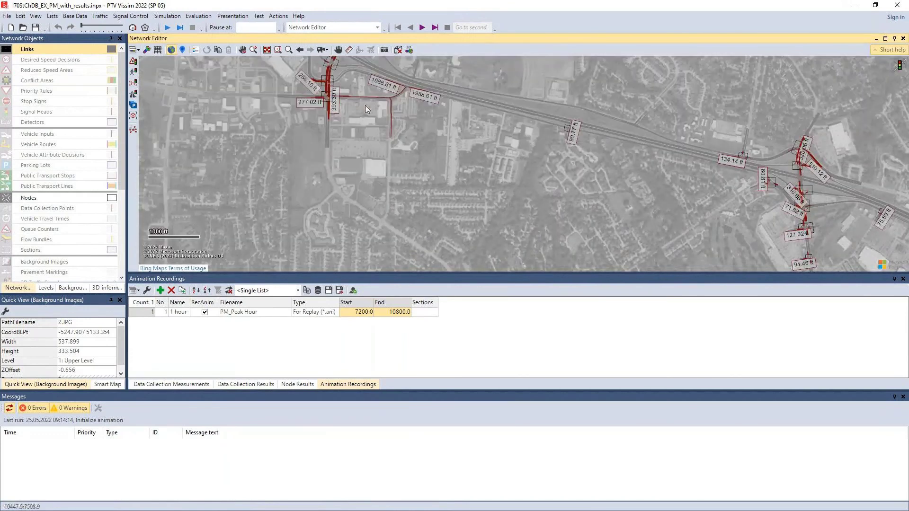
{"action": "scroll", "coordinate": [317, 87], "scroll_direction": "up", "scroll_amount": 2}
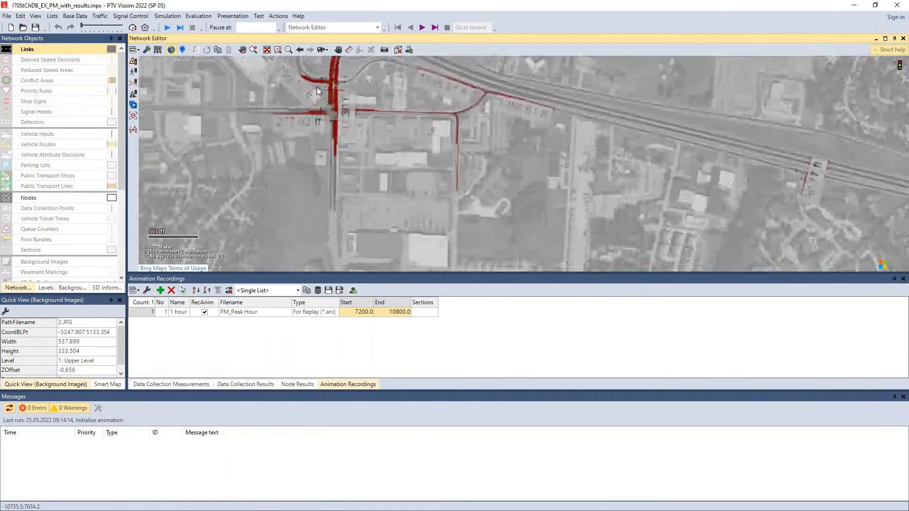
{"action": "scroll", "coordinate": [317, 87], "scroll_direction": "up", "scroll_amount": 2}
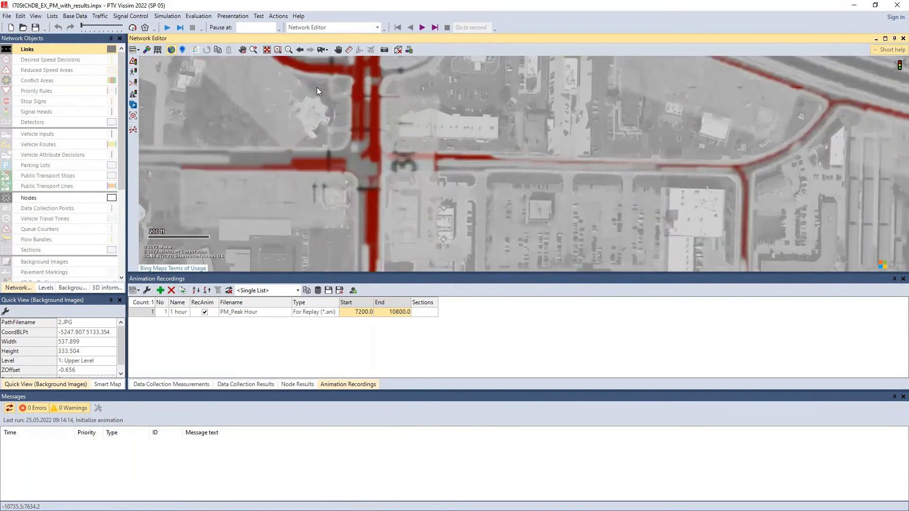
- Apply the 00-Default Network Layout, make Desired Speed Decisions the active object type, and toggle the 3D view on and off
{"action": "left_click", "coordinate": [137, 49]}
{"action": "left_click", "coordinate": [145, 76]}
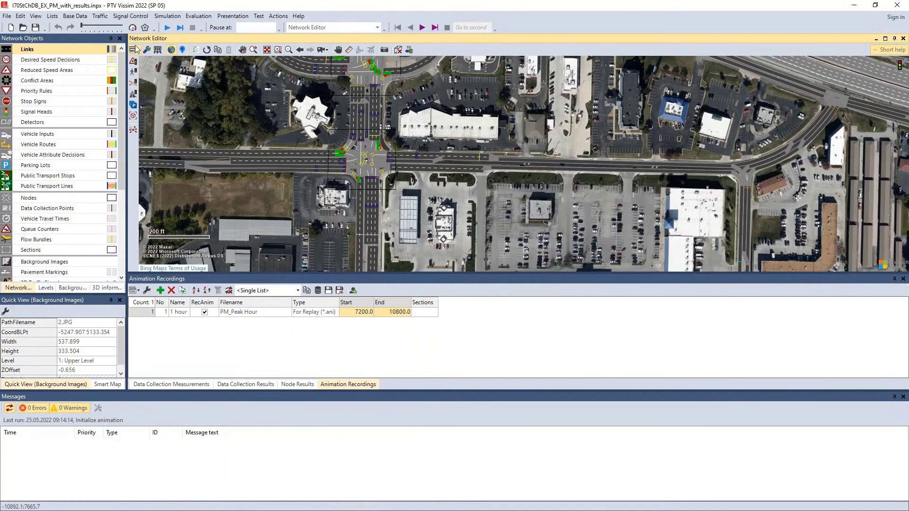
{"action": "left_click", "coordinate": [90, 60]}
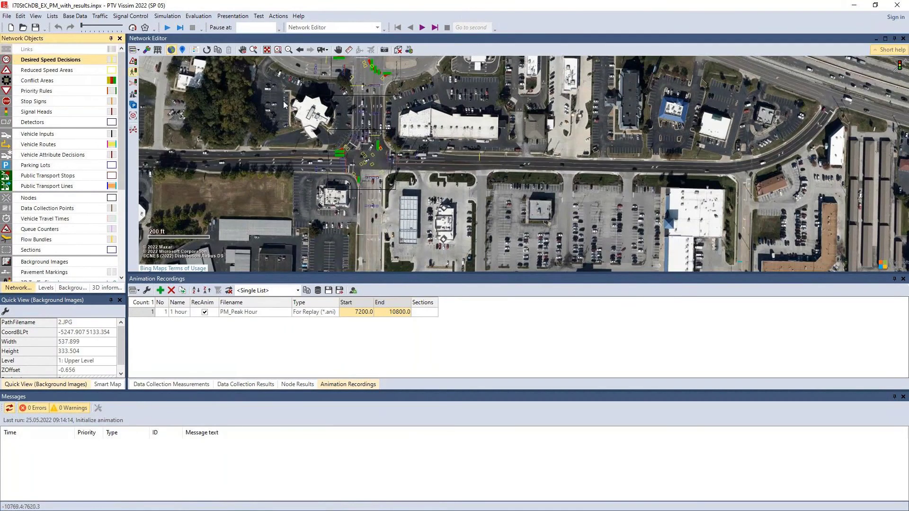
{"action": "left_click", "coordinate": [398, 50]}
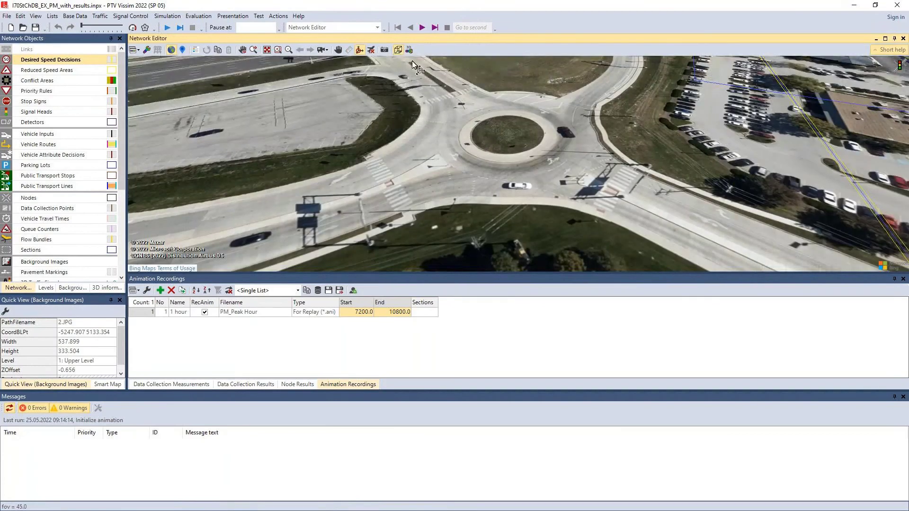
{"action": "left_click", "coordinate": [402, 49]}
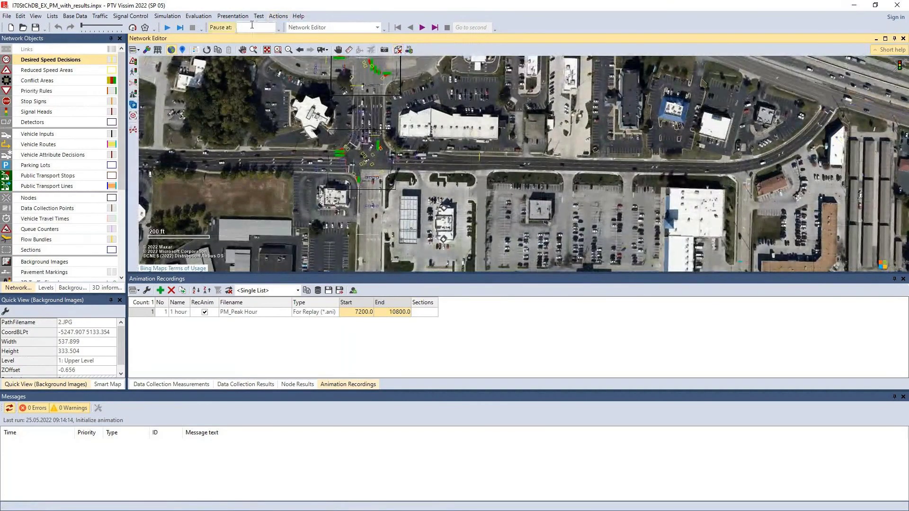
- Reapply the 33-Check Turn Bay Utilization layout at the congested intersection
{"action": "left_click", "coordinate": [135, 49]}
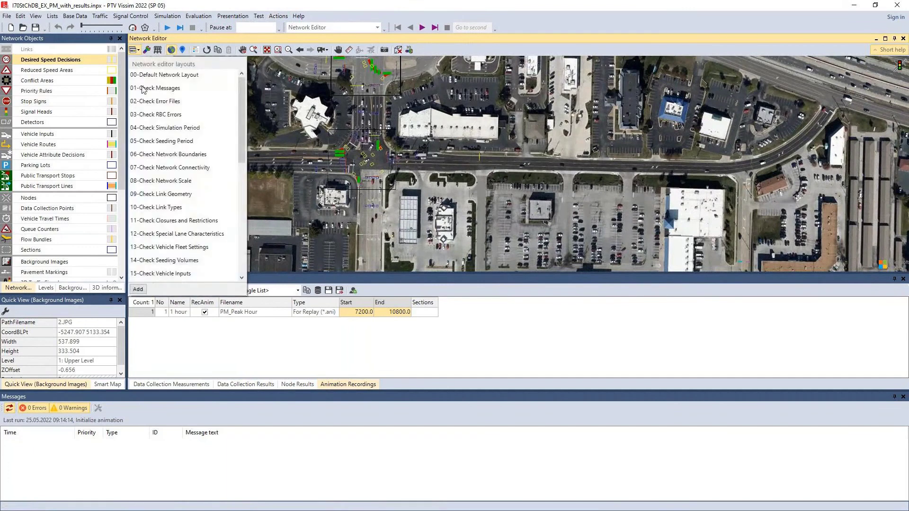
{"action": "scroll", "coordinate": [145, 94], "scroll_direction": "down", "scroll_amount": 7}
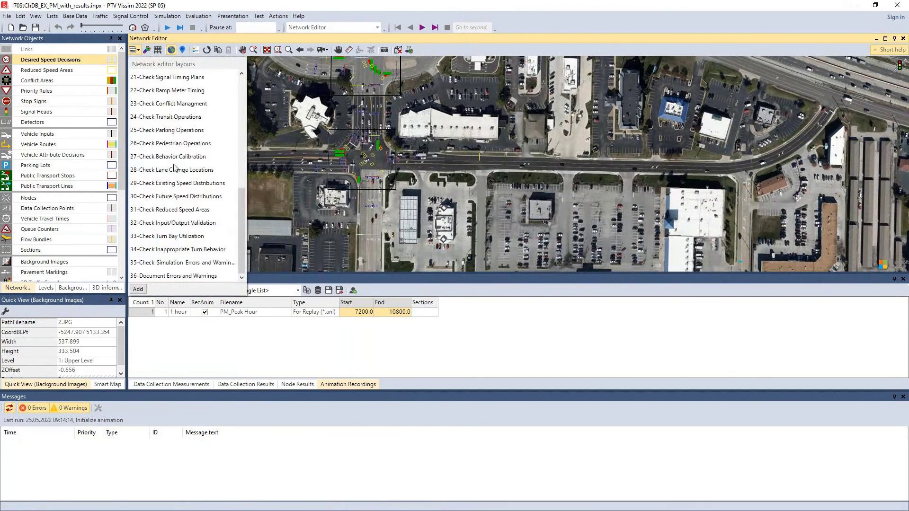
{"action": "left_click", "coordinate": [157, 237]}
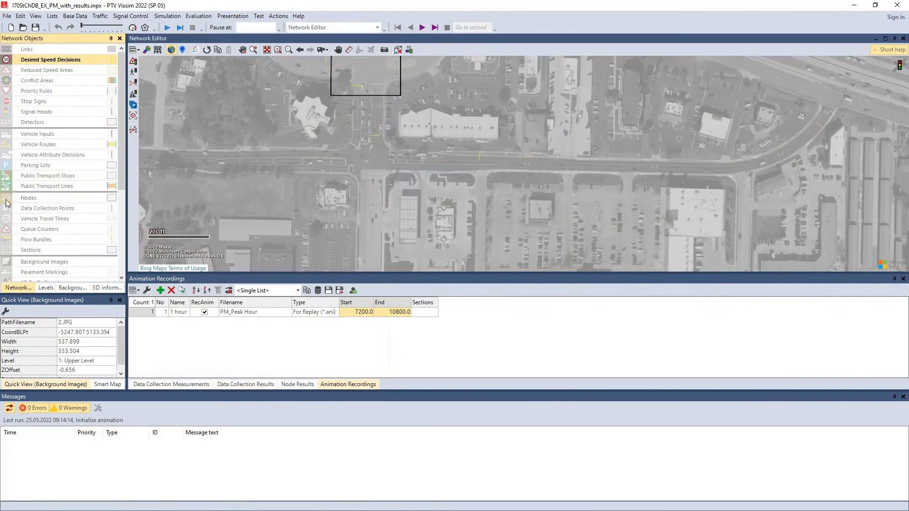
- Load the PM_Peak Hour_001.ani animation file, start its replay and pause it
{"action": "left_click", "coordinate": [422, 28]}
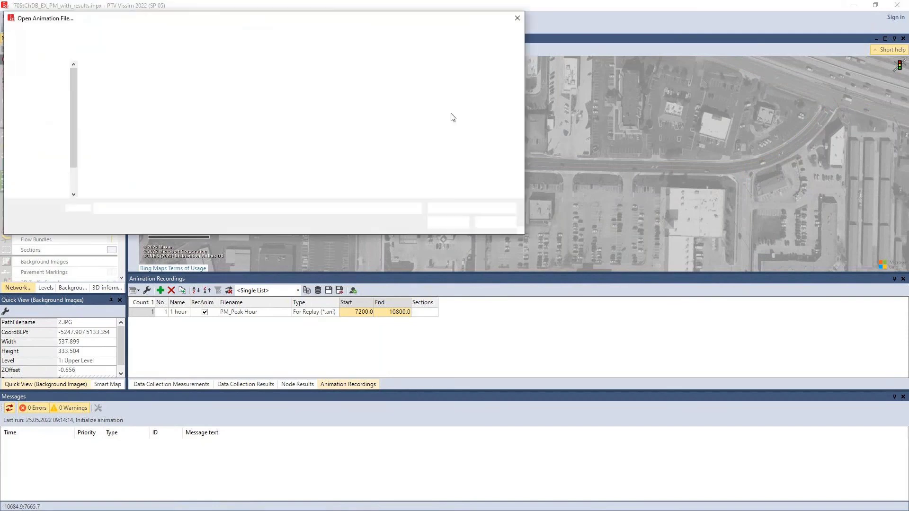
{"action": "left_click", "coordinate": [124, 80]}
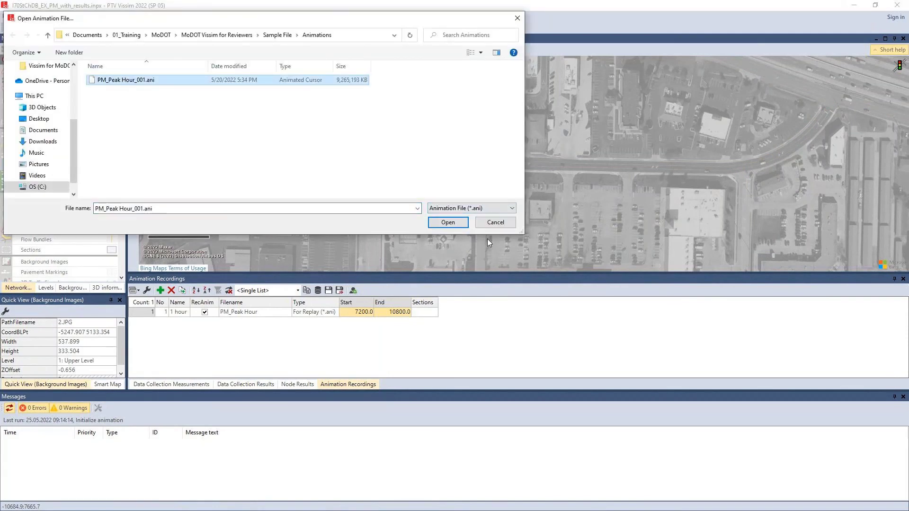
{"action": "left_click", "coordinate": [458, 222]}
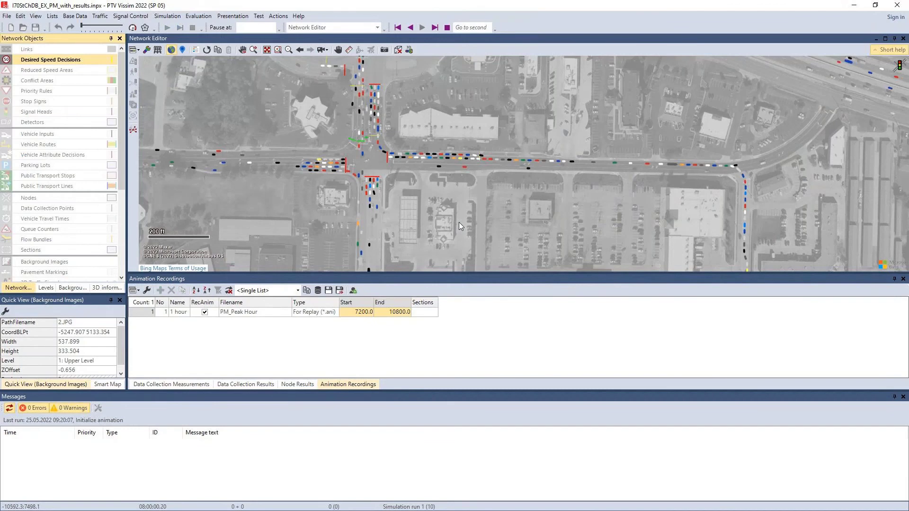
{"action": "left_click", "coordinate": [434, 27]}
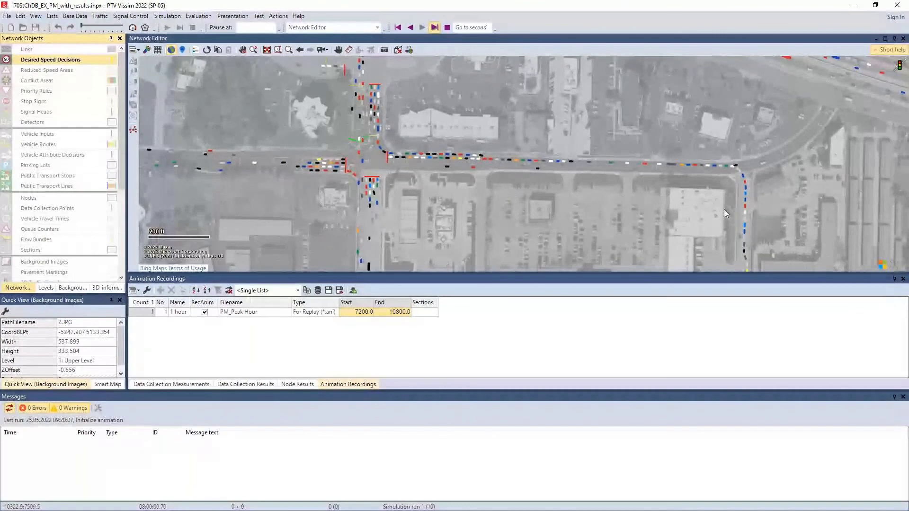
- Resume the replay and examine the vehicle queues from the interchange down to the signalized intersection to its south
{"action": "left_click_drag", "start_coordinate": [724, 209], "coordinate": [801, 308]}
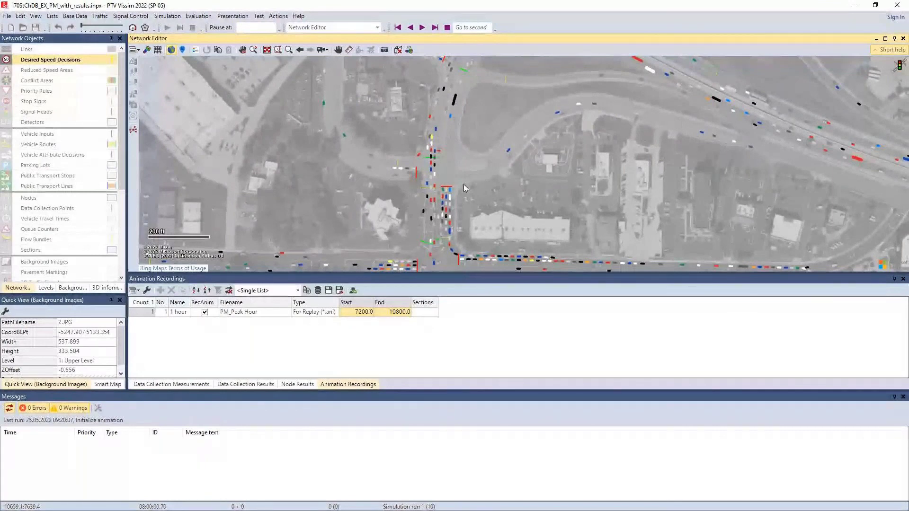
{"action": "scroll", "coordinate": [464, 188], "scroll_direction": "down", "scroll_amount": 3}
{"action": "scroll", "coordinate": [439, 205], "scroll_direction": "up", "scroll_amount": 3}
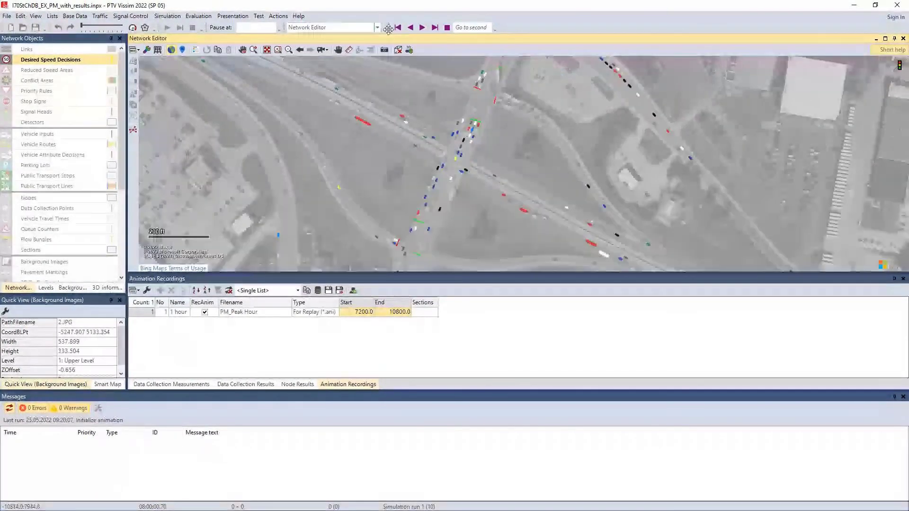
{"action": "left_click", "coordinate": [423, 28]}
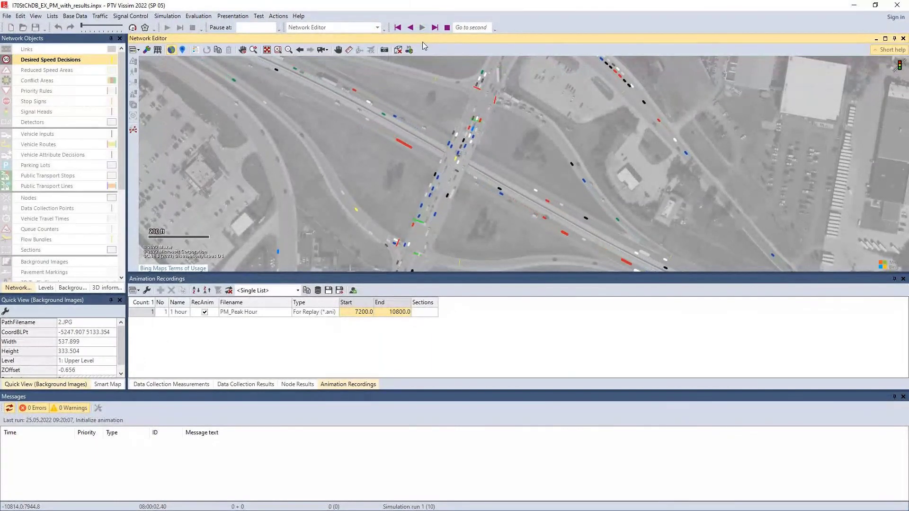
{"action": "left_click_drag", "start_coordinate": [456, 210], "coordinate": [489, 172]}
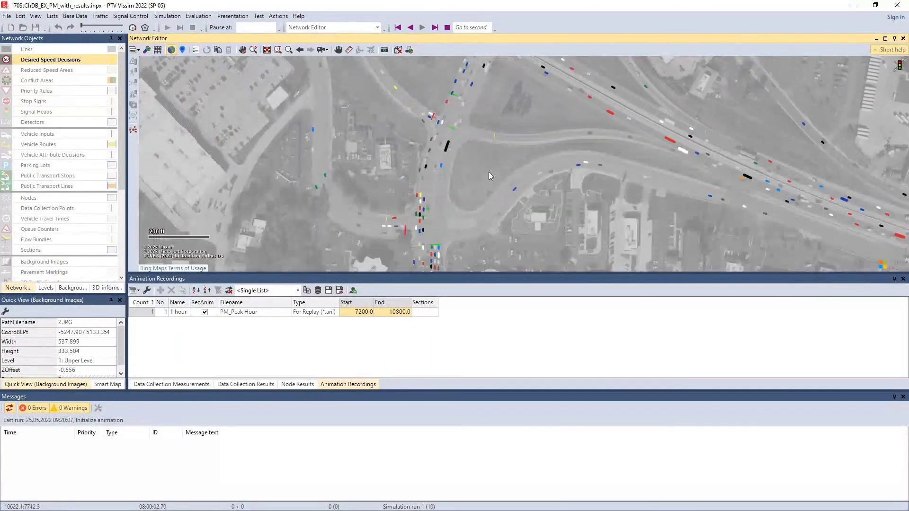
{"action": "scroll", "coordinate": [454, 177], "scroll_direction": "up", "scroll_amount": 3}
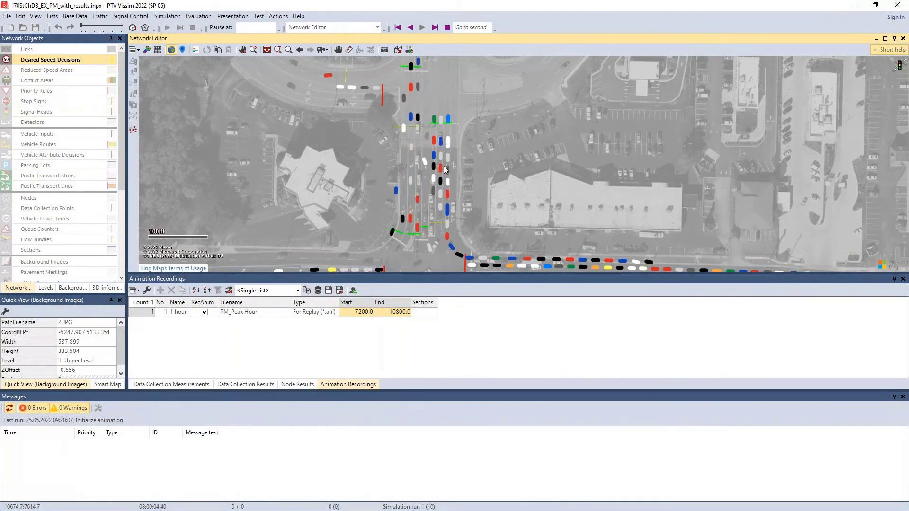
{"action": "scroll", "coordinate": [444, 169], "scroll_direction": "up", "scroll_amount": 1}
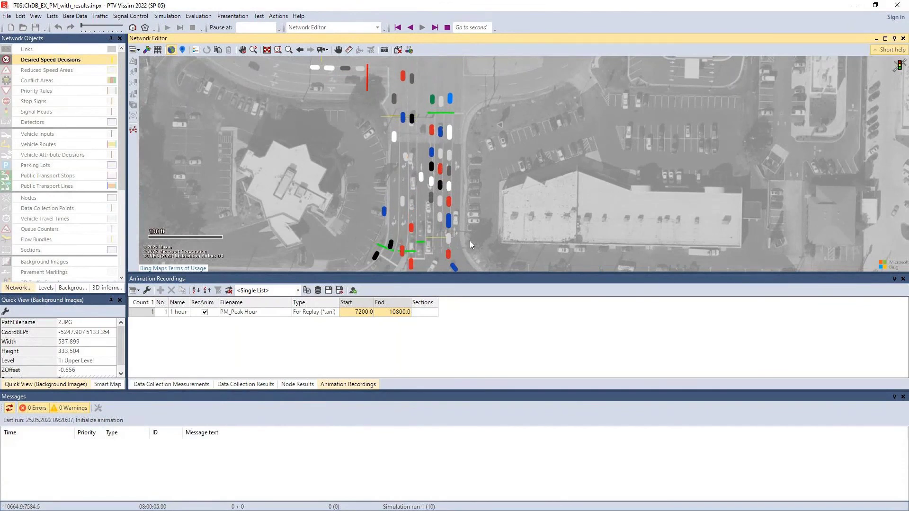
{"action": "left_click_drag", "start_coordinate": [469, 241], "coordinate": [489, 47]}
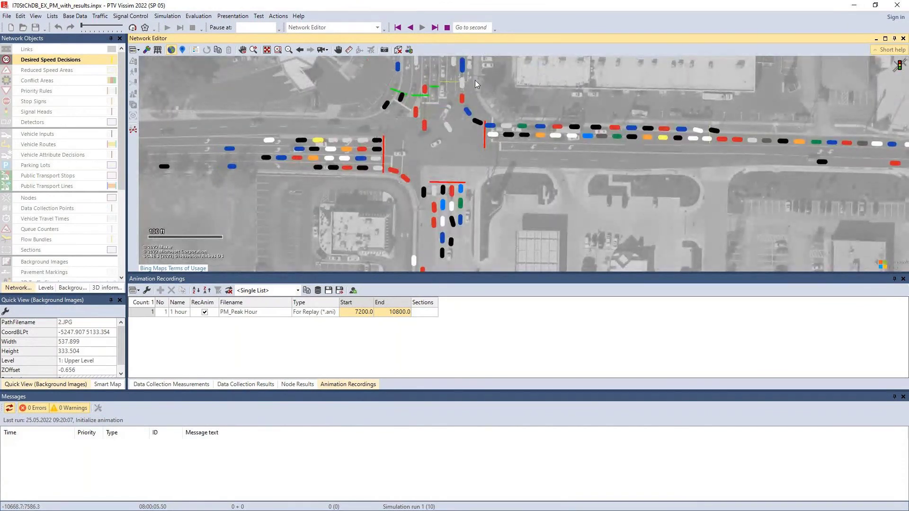
{"action": "left_click_drag", "start_coordinate": [476, 80], "coordinate": [464, 173]}
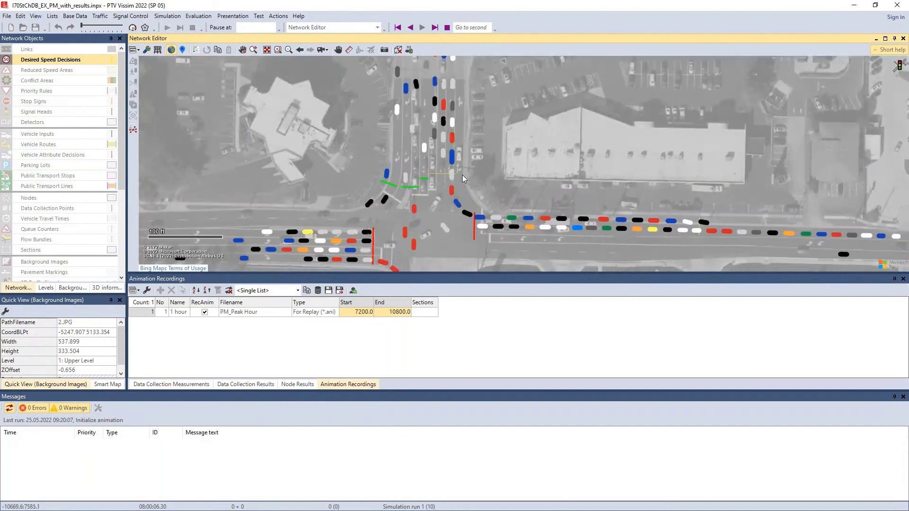
{"action": "scroll", "coordinate": [445, 198], "scroll_direction": "down", "scroll_amount": 1}
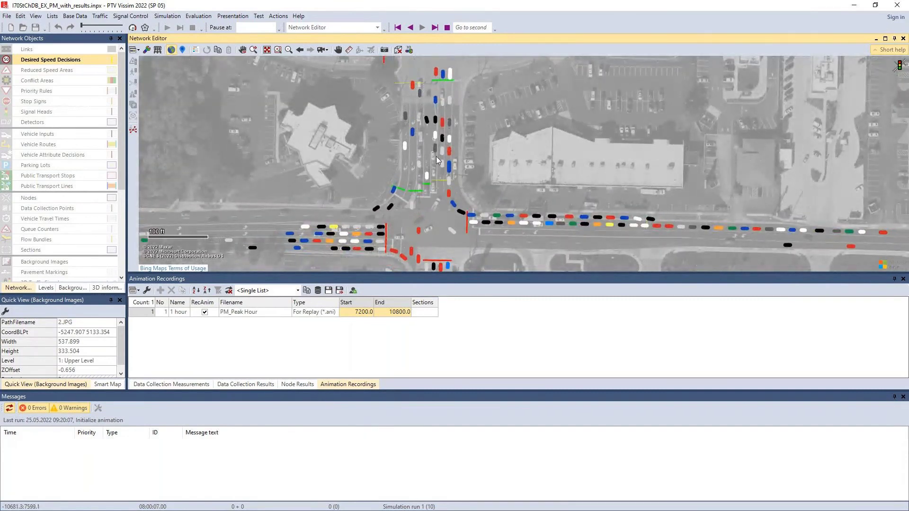
- Show the links, select the two-lane left-turn connector from the west approach, and examine the replayed traffic between the two intersections
{"action": "left_click", "coordinate": [340, 176]}
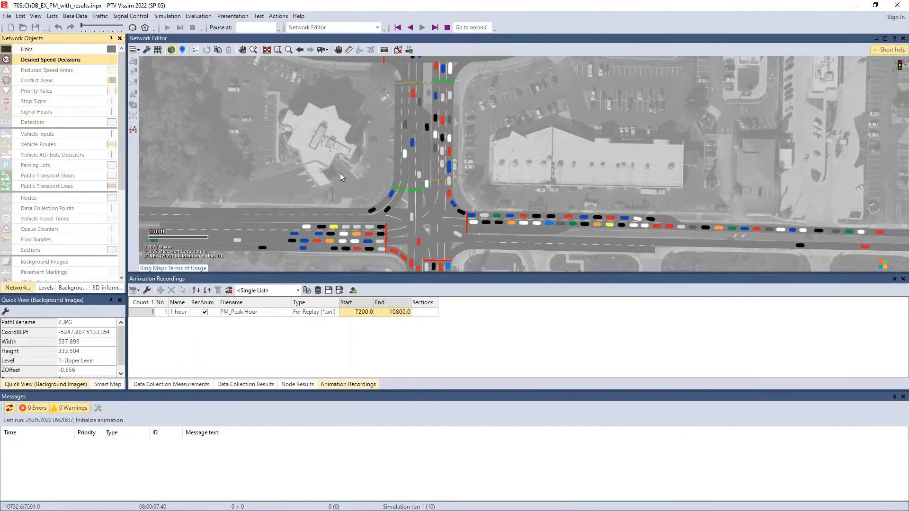
{"action": "left_click", "coordinate": [444, 195]}
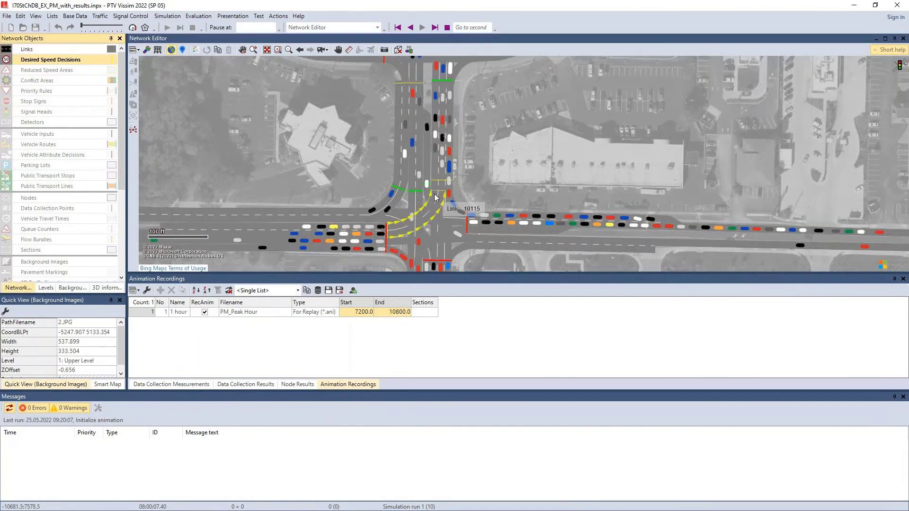
{"action": "scroll", "coordinate": [490, 135], "scroll_direction": "down", "scroll_amount": 3}
{"action": "scroll", "coordinate": [484, 233], "scroll_direction": "up", "scroll_amount": 3}
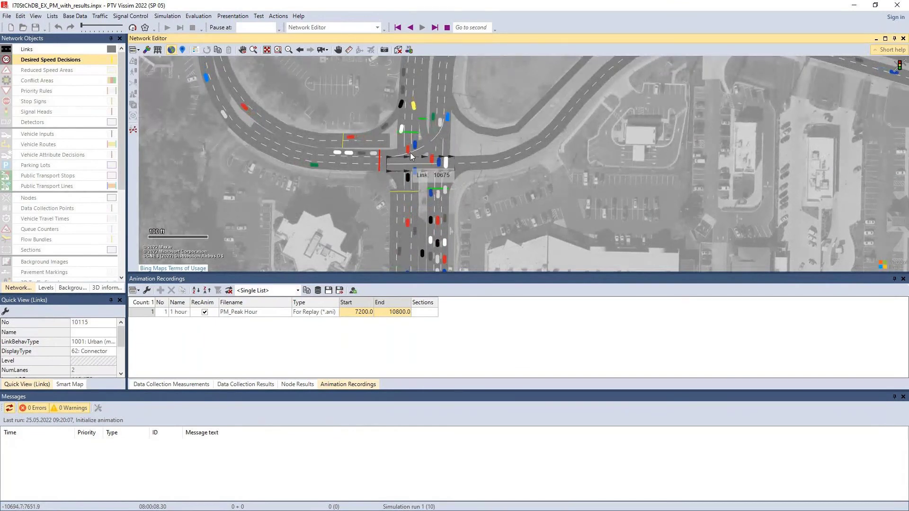
{"action": "left_click_drag", "start_coordinate": [484, 172], "coordinate": [470, 113]}
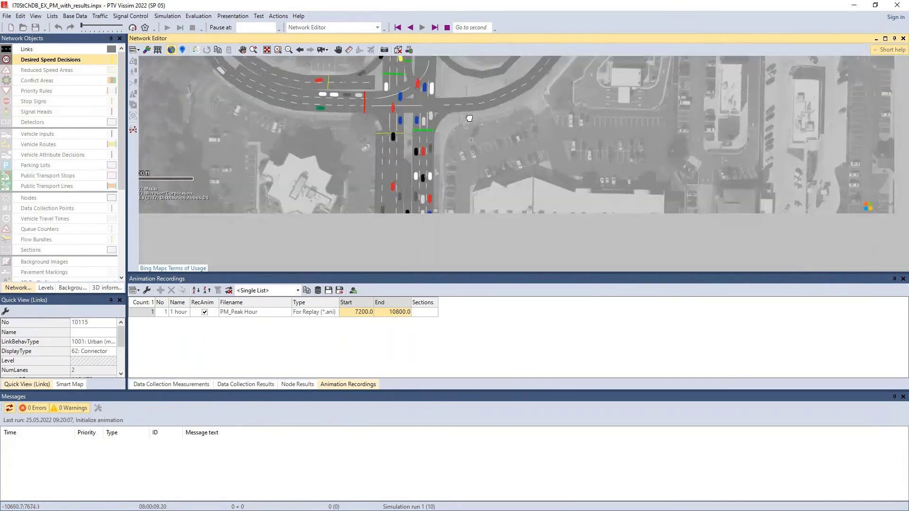
{"action": "left_click_drag", "start_coordinate": [495, 218], "coordinate": [476, 151]}
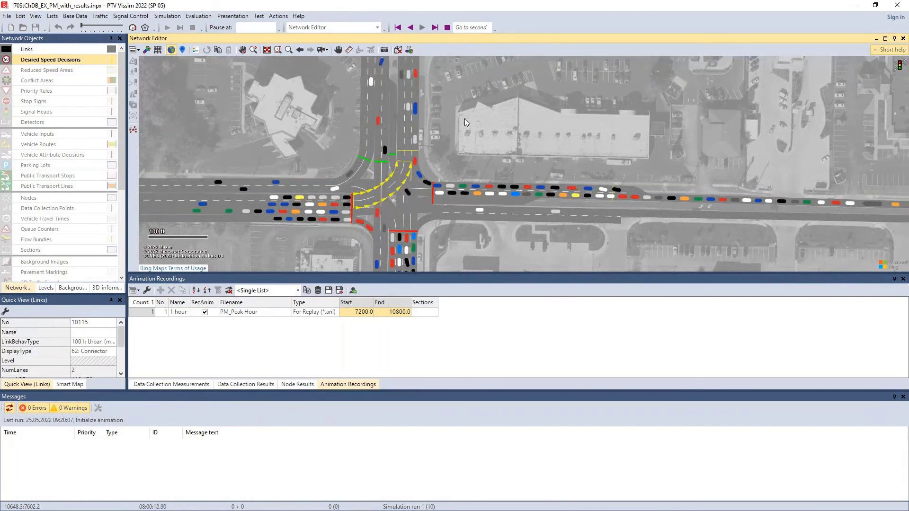
- Examine the replayed queue on the intersection's east approach, back along the road to the curve and side street near the freeway
{"action": "left_click_drag", "start_coordinate": [444, 185], "coordinate": [452, 240]}
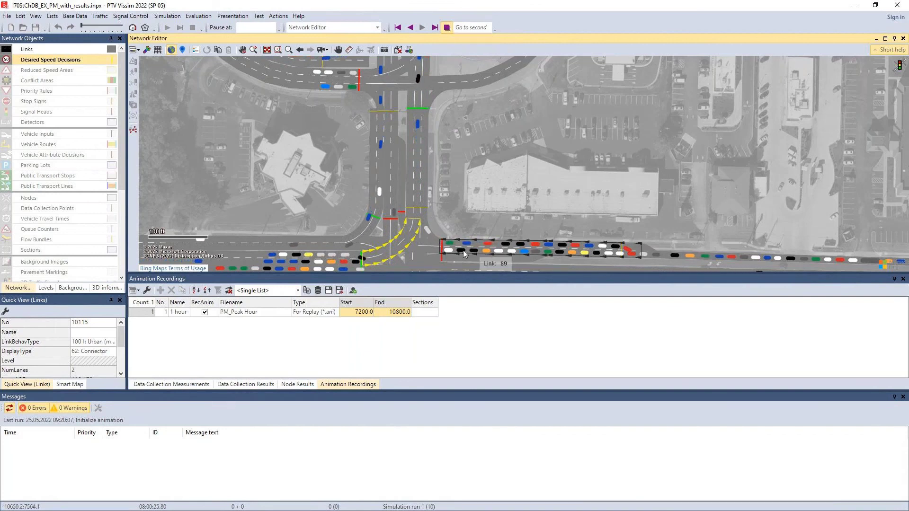
{"action": "left_click_drag", "start_coordinate": [572, 217], "coordinate": [258, 177]}
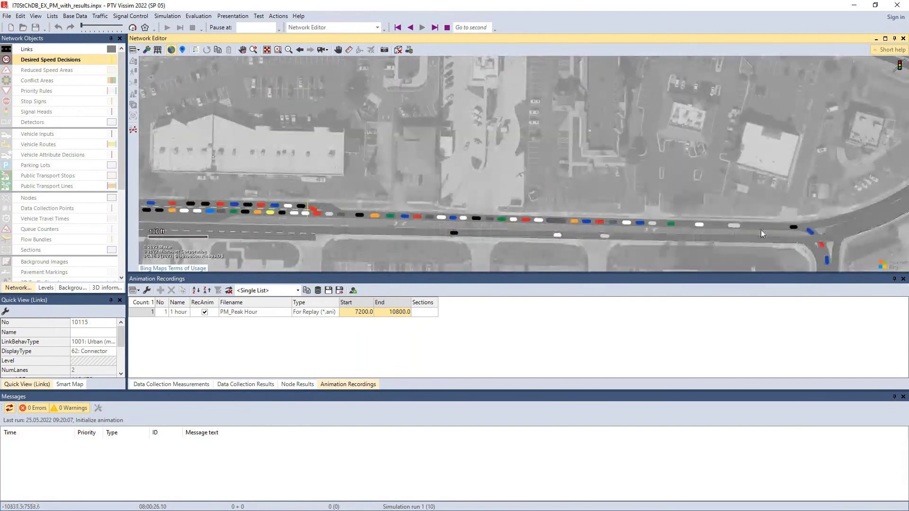
{"action": "left_click_drag", "start_coordinate": [760, 229], "coordinate": [592, 209]}
{"action": "scroll", "coordinate": [516, 262], "scroll_direction": "down", "scroll_amount": 2}
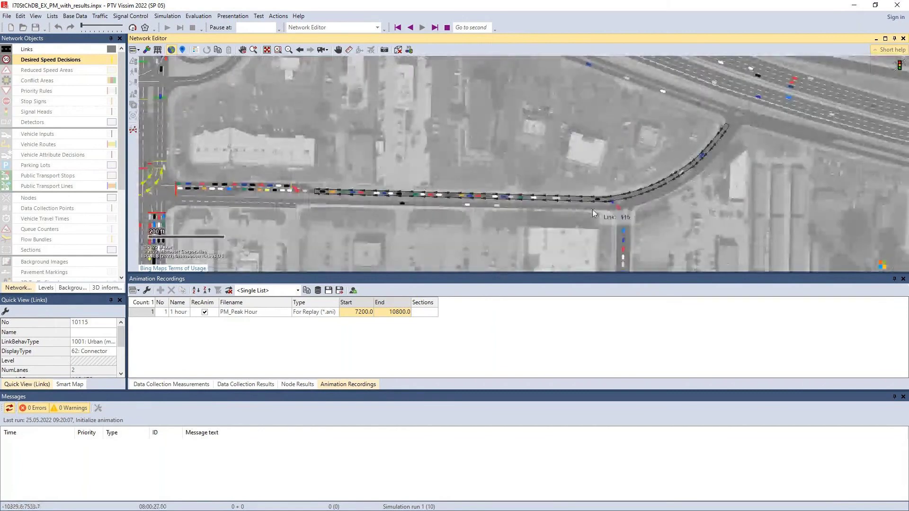
{"action": "left_click_drag", "start_coordinate": [701, 222], "coordinate": [804, 298]}
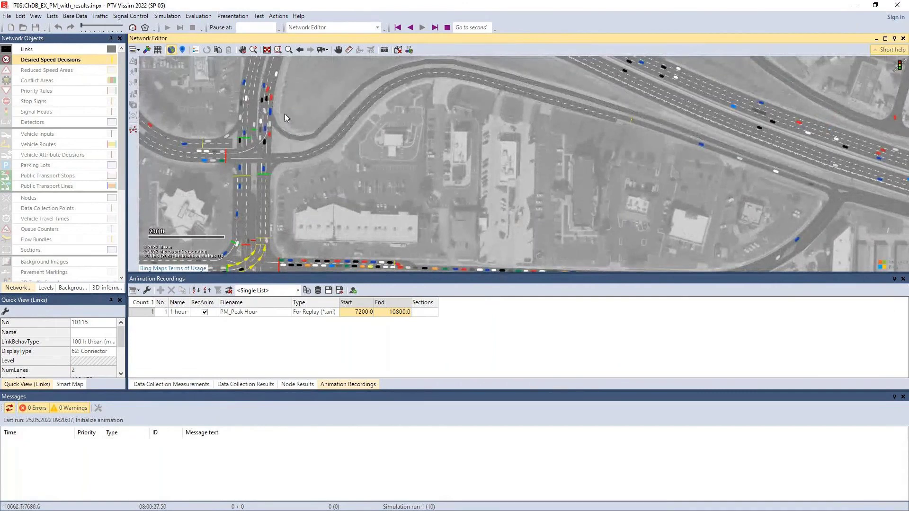
{"action": "left_click_drag", "start_coordinate": [635, 158], "coordinate": [637, 131]}
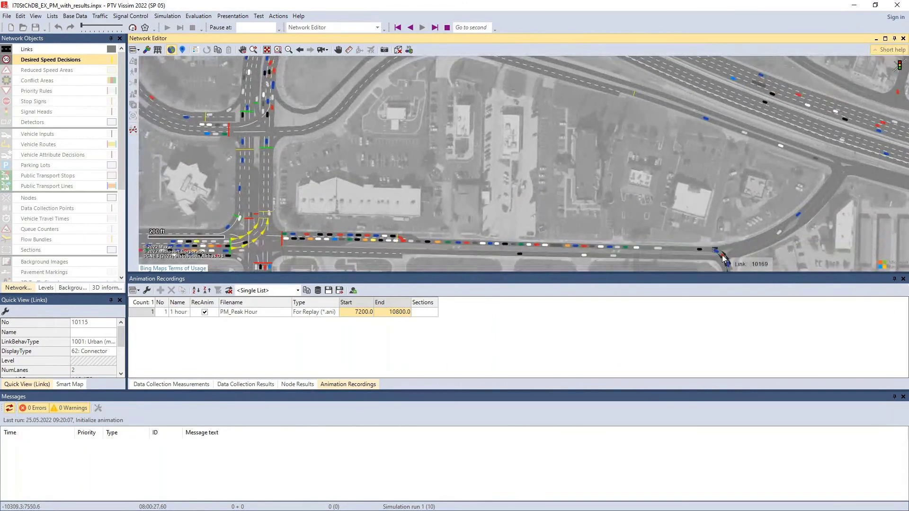
{"action": "scroll", "coordinate": [723, 258], "scroll_direction": "down", "scroll_amount": 2}
{"action": "left_click_drag", "start_coordinate": [698, 242], "coordinate": [652, 177]}
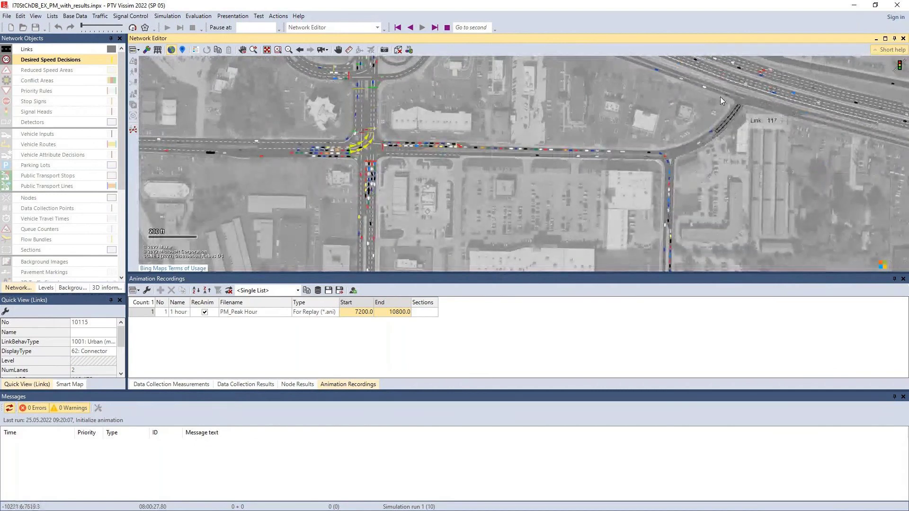
{"action": "left_click_drag", "start_coordinate": [551, 98], "coordinate": [544, 140]}
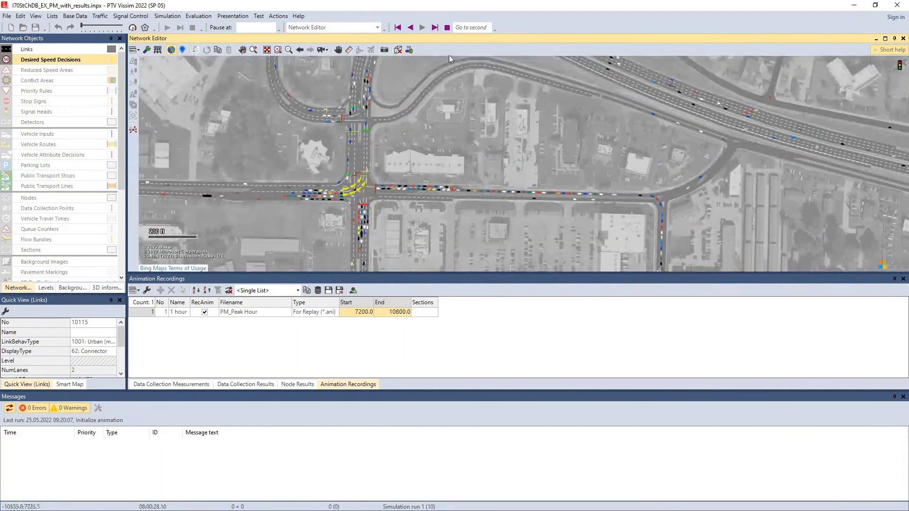